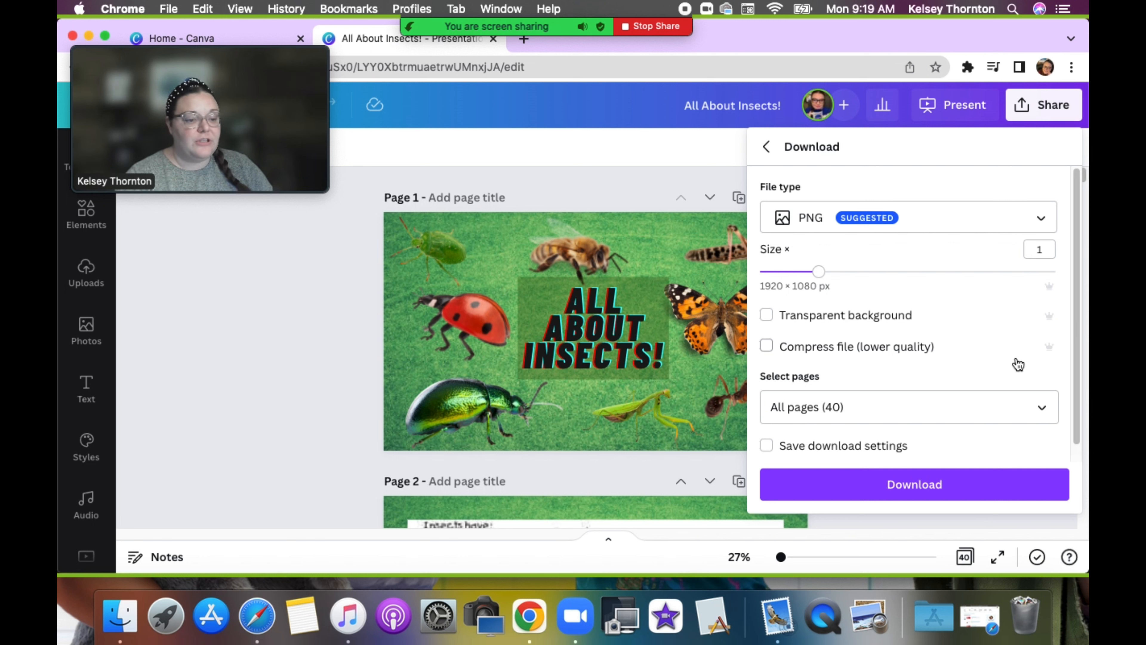
Step: Download only page 1 of the insect presentation as a PNG at size 1
{"action": "left_click", "coordinate": [1038, 411]}
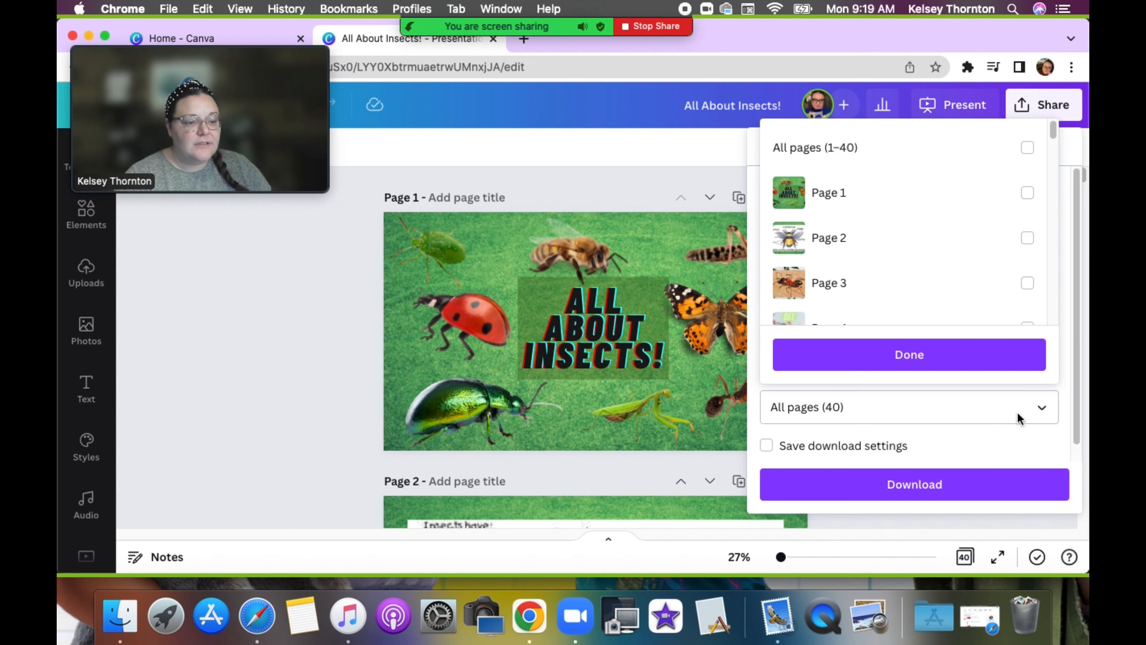
{"action": "left_click", "coordinate": [1028, 193]}
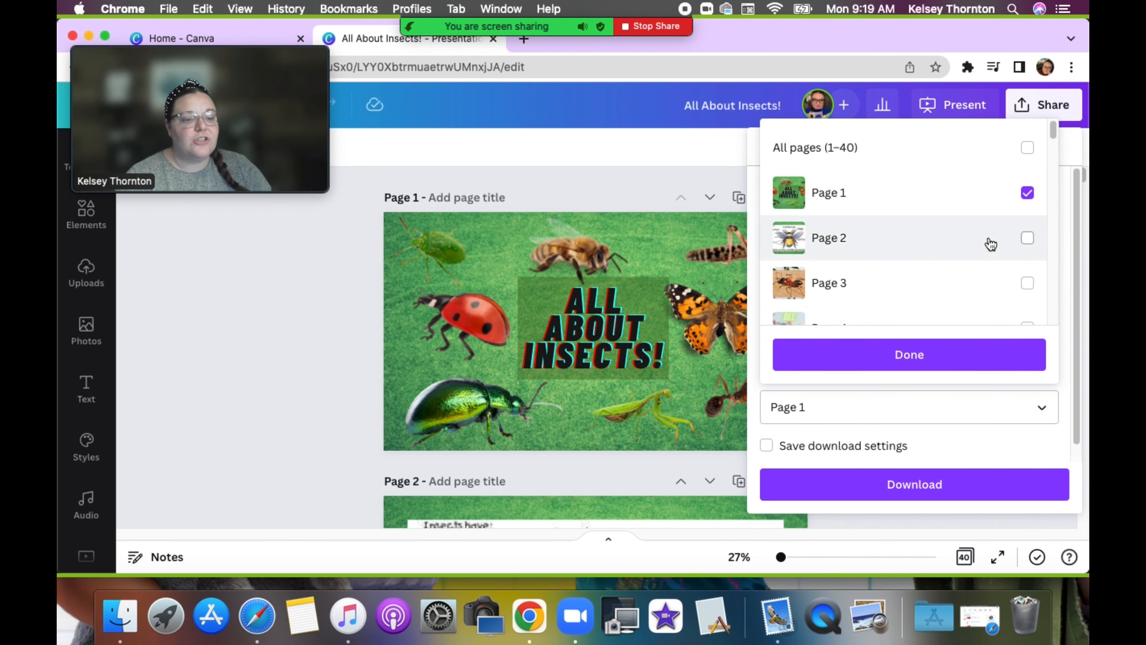
{"action": "left_click", "coordinate": [940, 354]}
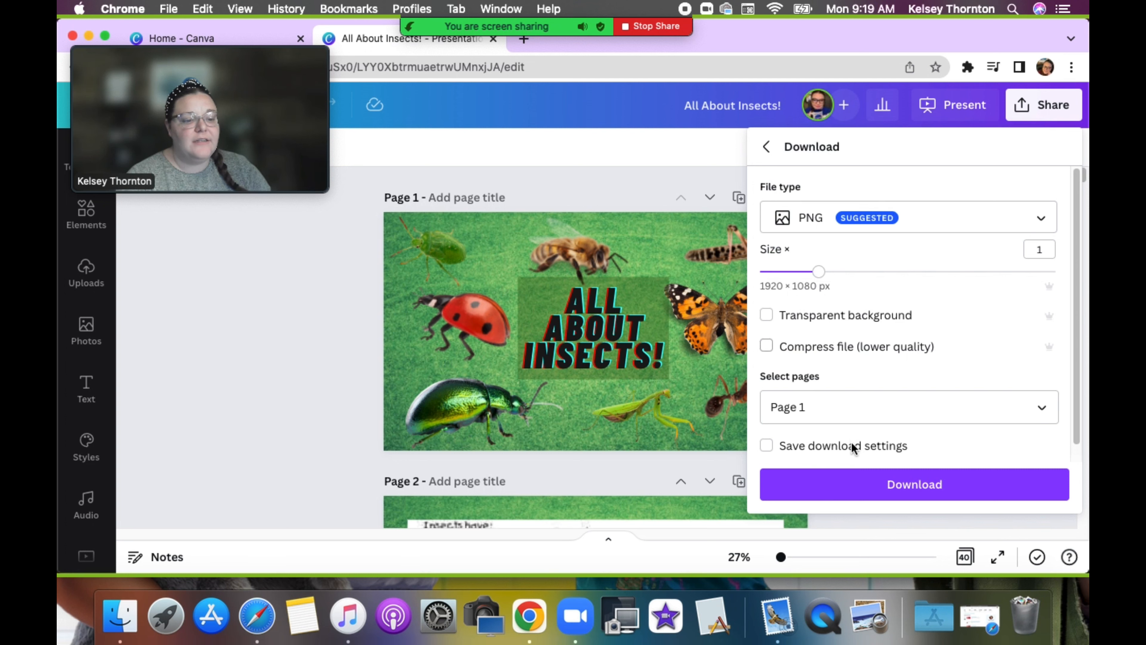
{"action": "left_click", "coordinate": [874, 484]}
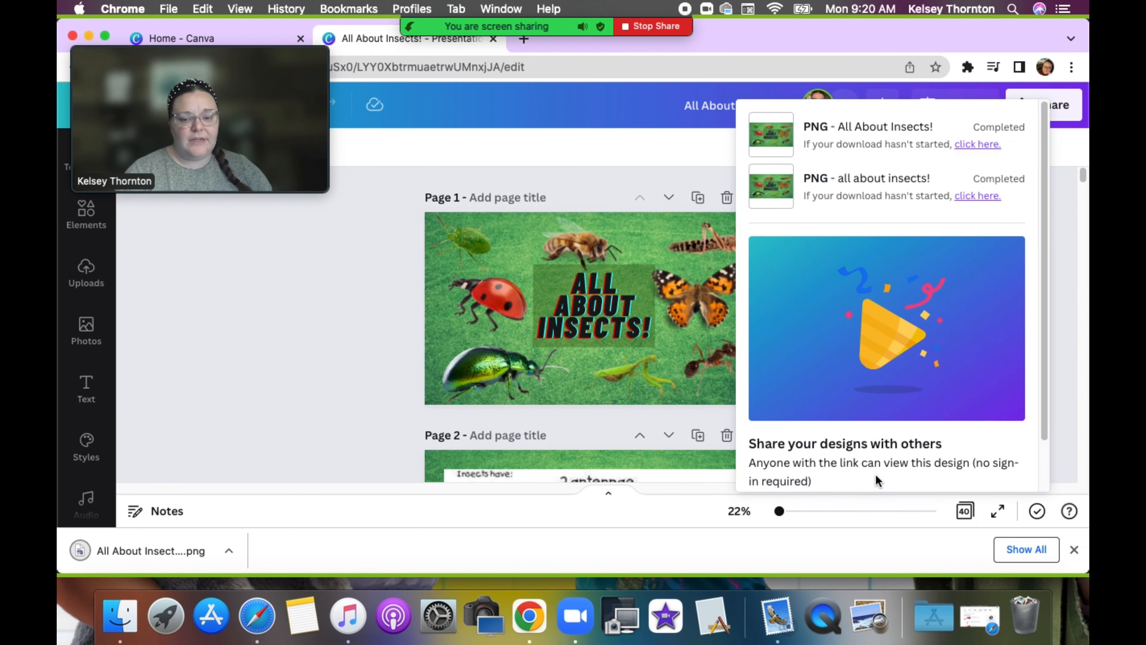
{"action": "left_click", "coordinate": [1066, 221]}
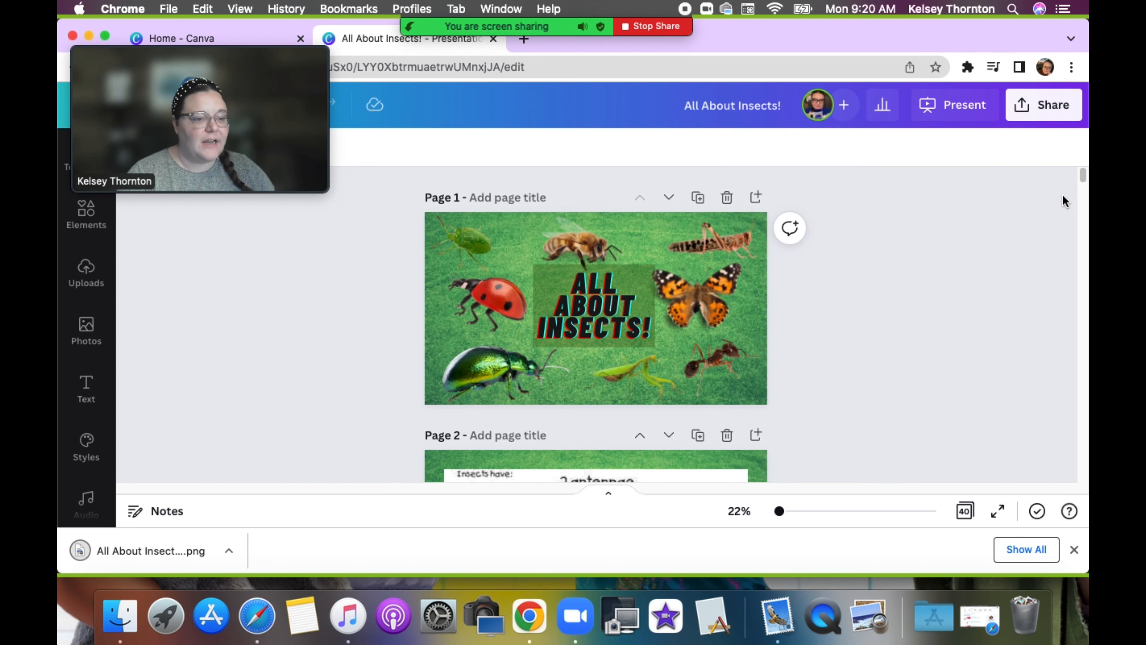
Step: Download all 40 pages of the presentation as a PDF Print file
{"action": "left_click", "coordinate": [1039, 112]}
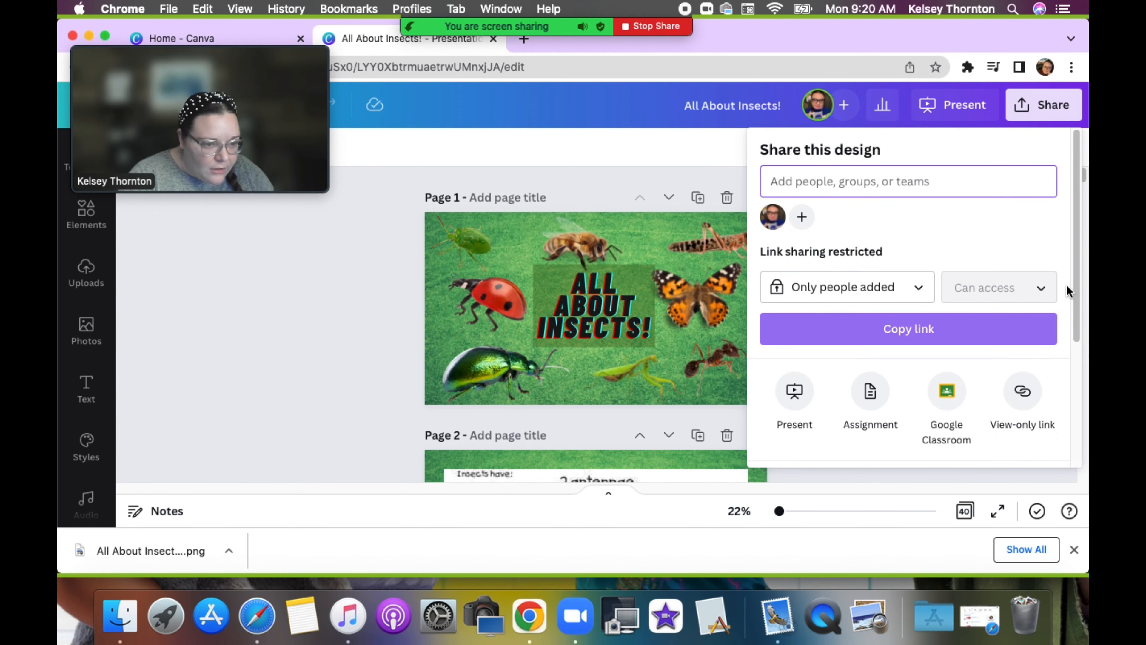
{"action": "scroll", "coordinate": [1075, 282], "scroll_direction": "down", "scroll_amount": 5}
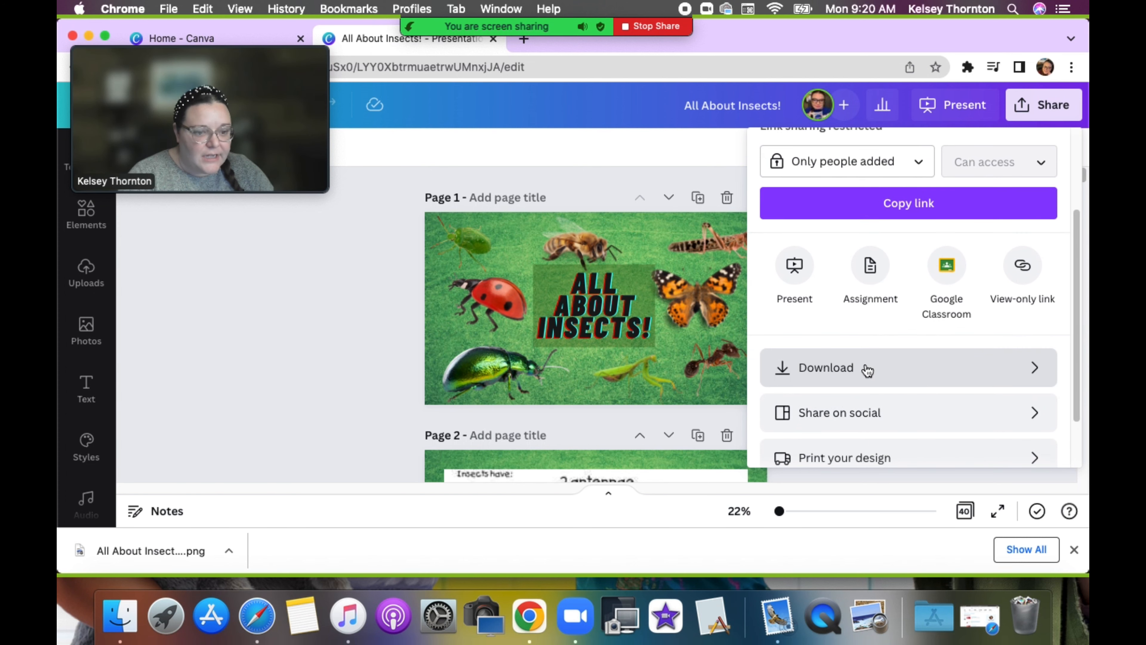
{"action": "left_click", "coordinate": [866, 371]}
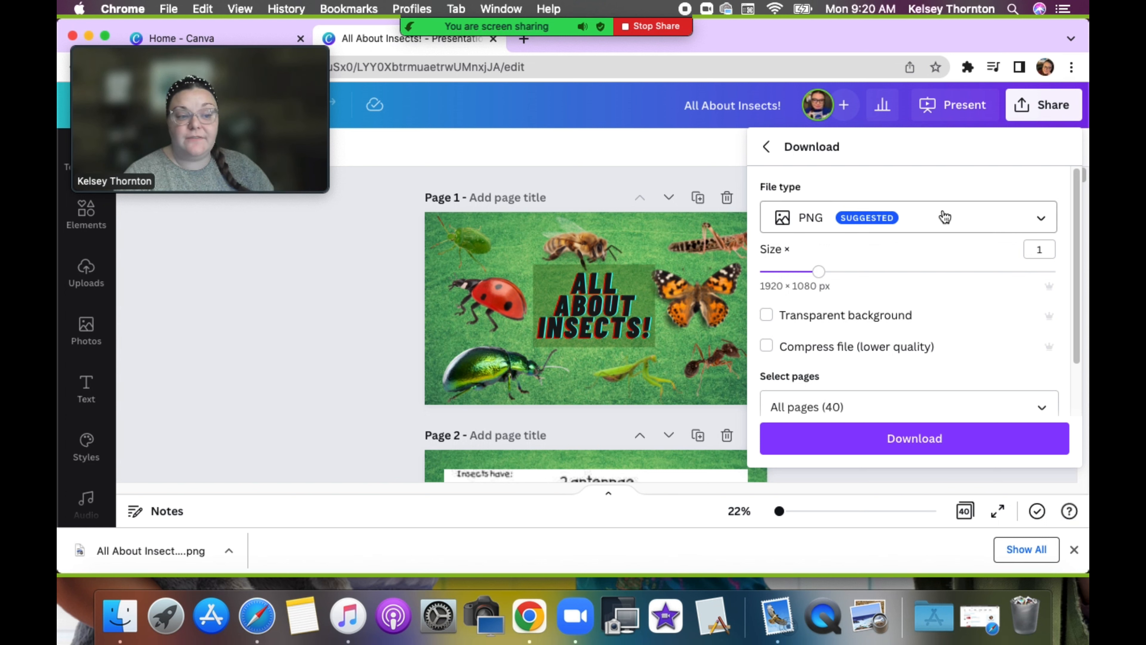
{"action": "left_click", "coordinate": [1016, 216]}
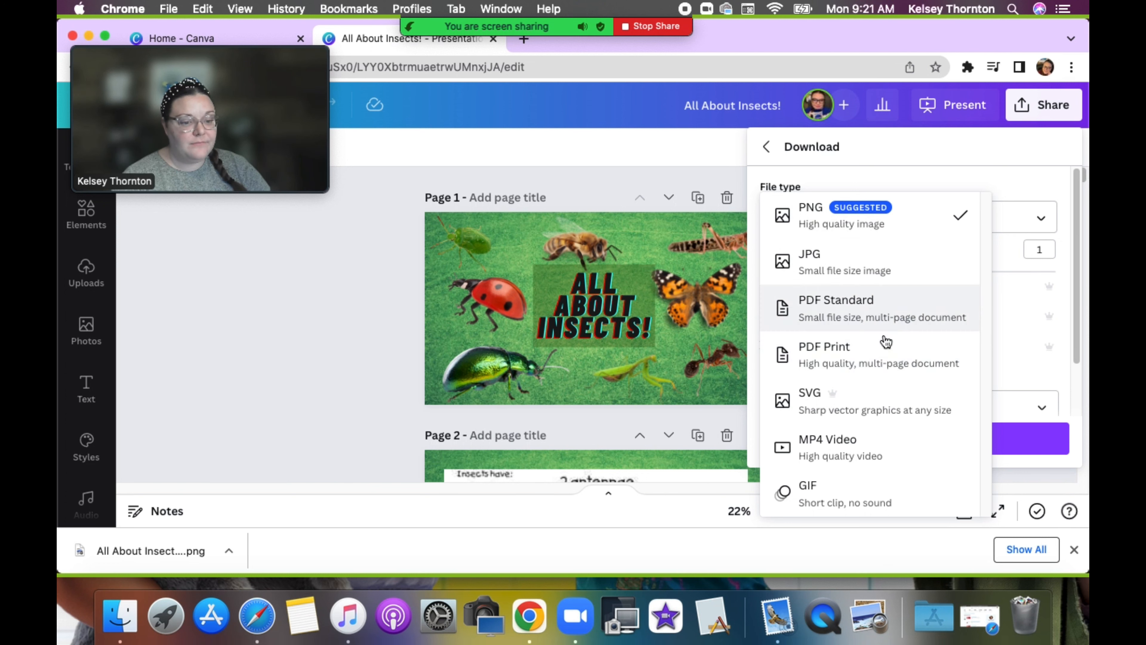
{"action": "left_click", "coordinate": [885, 361]}
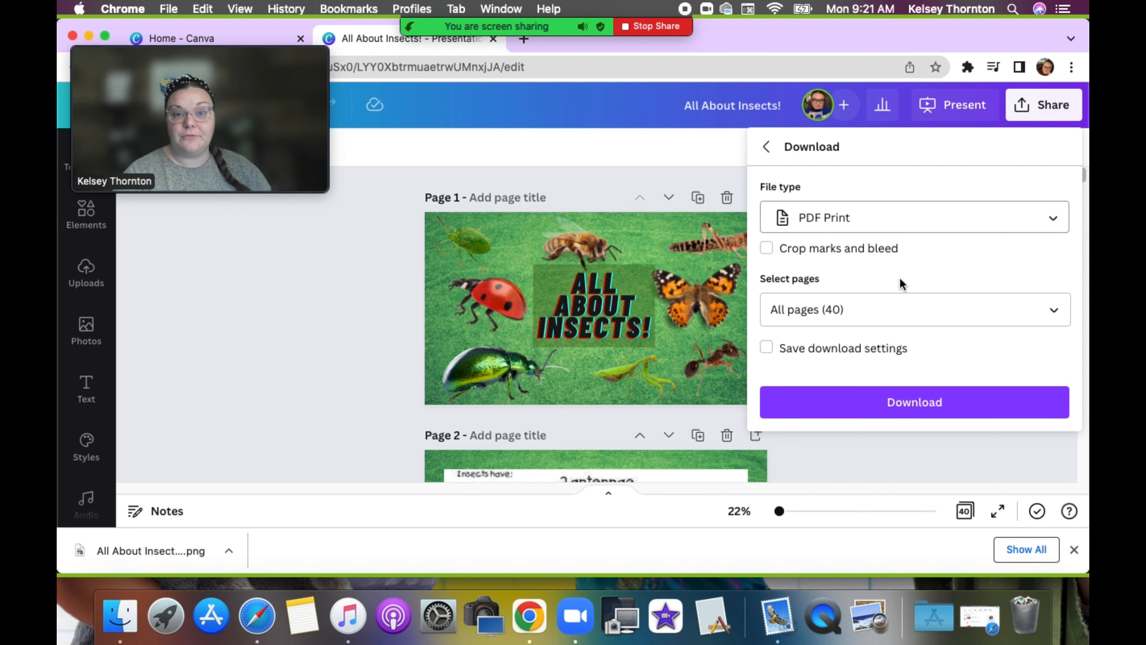
{"action": "left_click", "coordinate": [885, 407]}
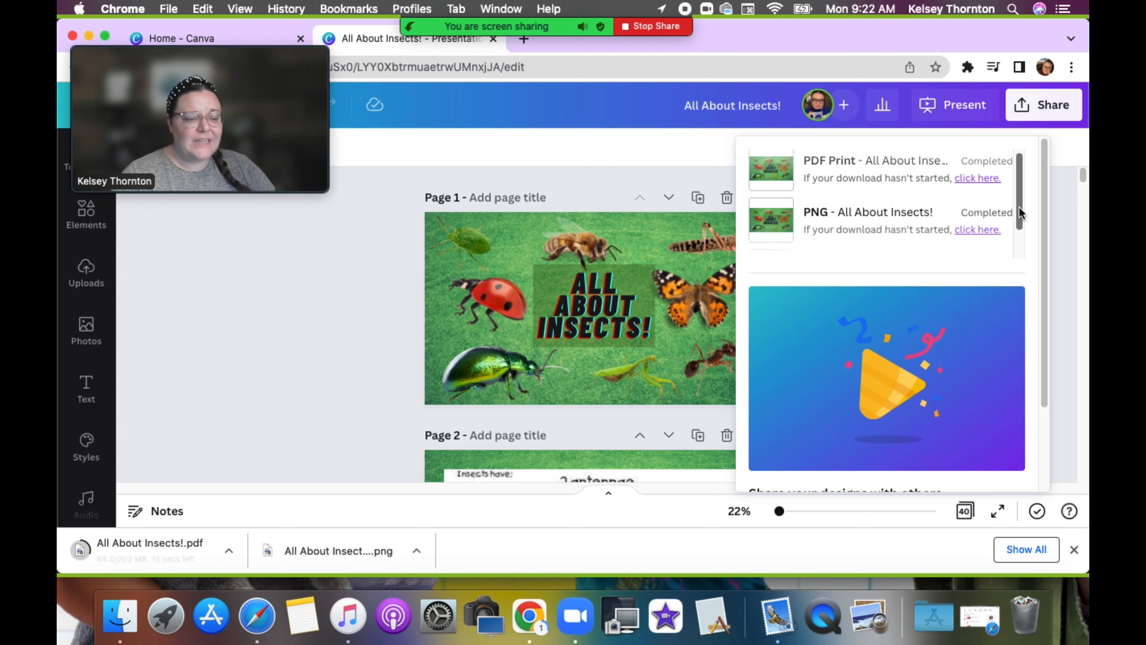
{"action": "mouse_move", "coordinate": [1019, 206]}
{"action": "left_mouse_down"}
{"action": "mouse_move", "coordinate": [1019, 225]}
{"action": "mouse_move", "coordinate": [1019, 189]}
{"action": "left_mouse_up"}
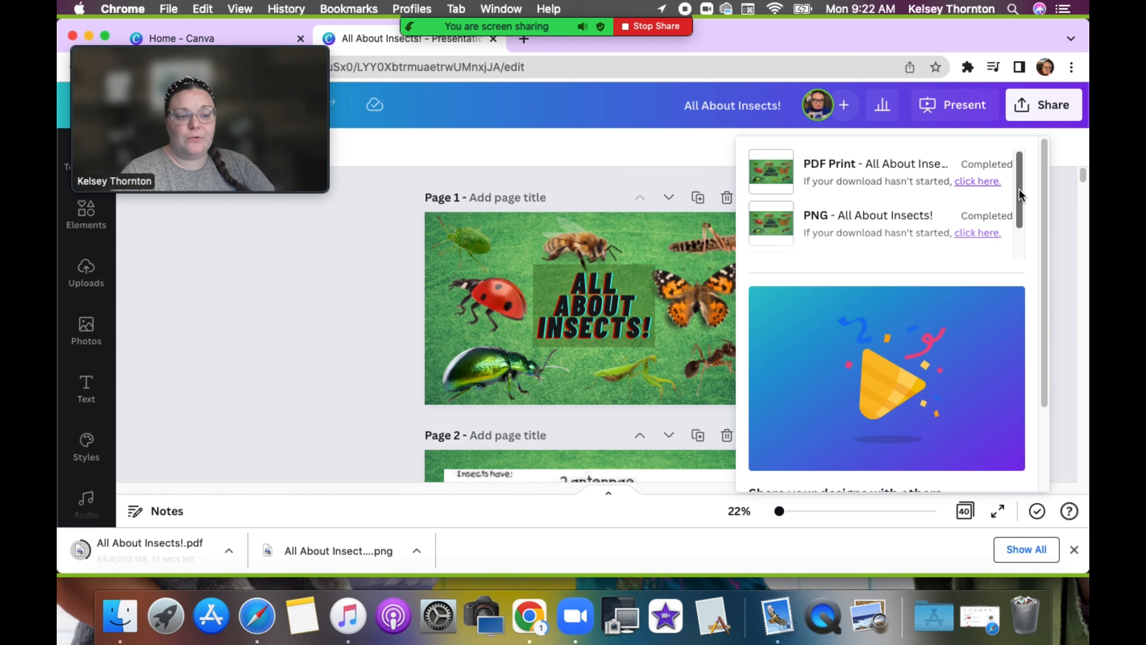
{"action": "left_click", "coordinate": [1058, 197]}
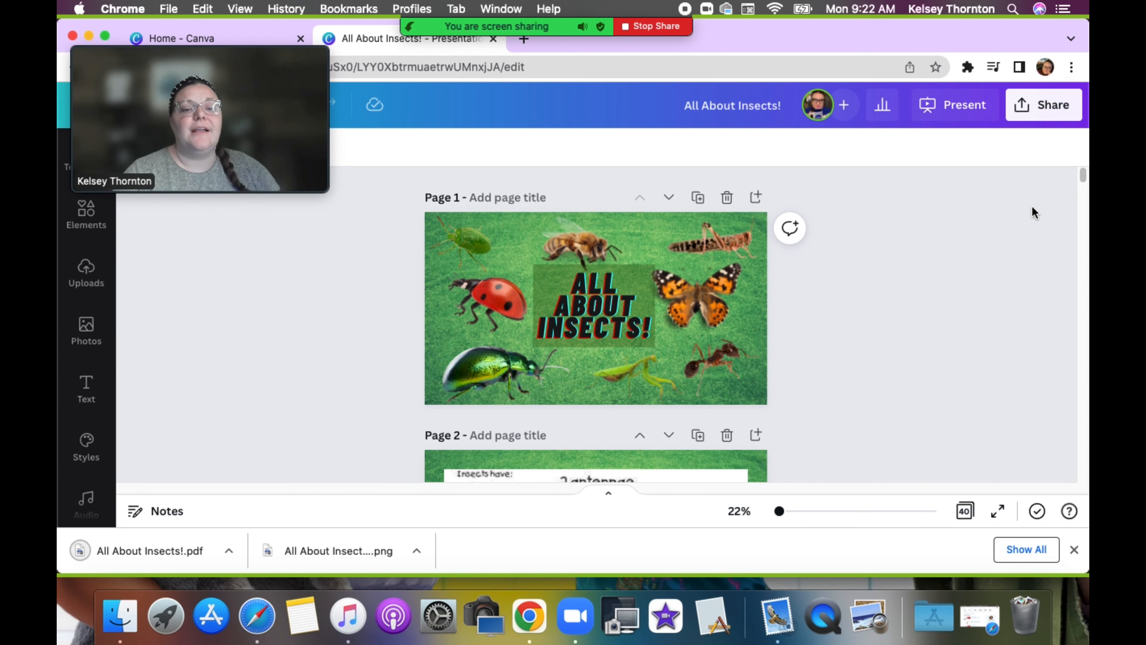
Step: Open the bookmarked Allschool site in a new browser tab and go to the teacher's courses
{"action": "left_click", "coordinate": [523, 38]}
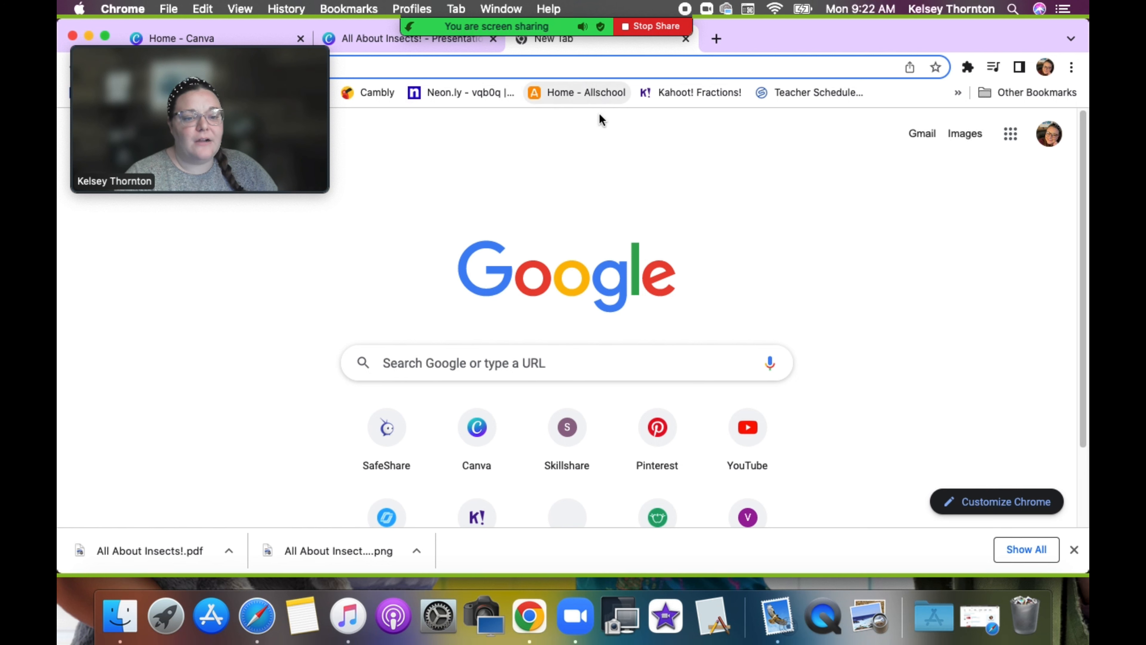
{"action": "left_click", "coordinate": [595, 90]}
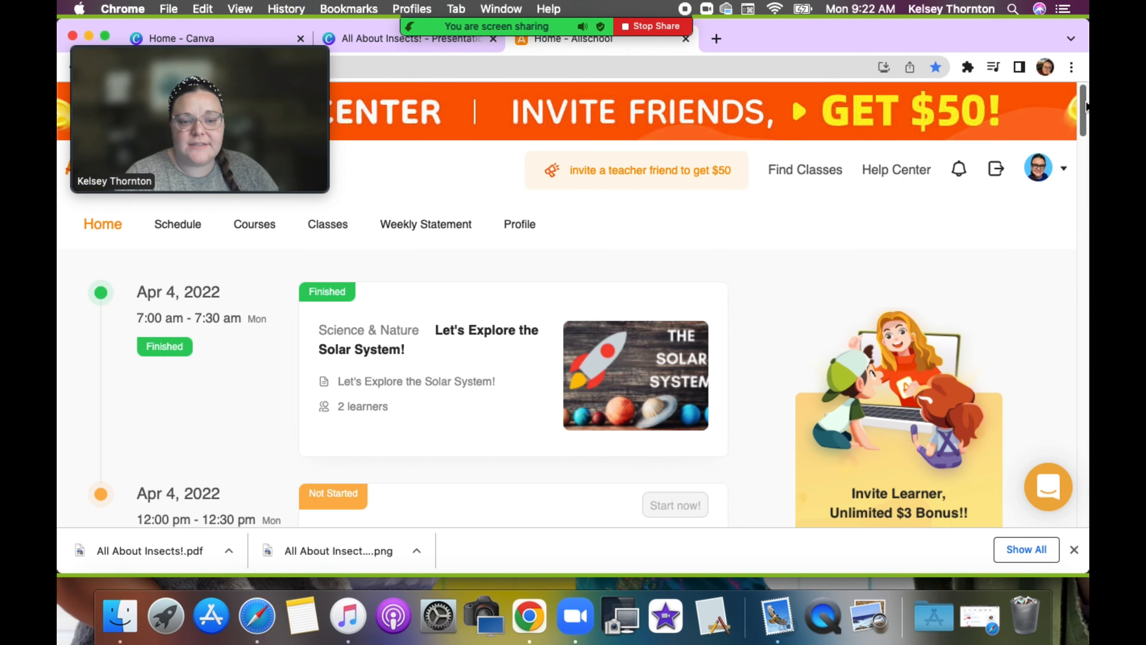
{"action": "scroll", "coordinate": [1086, 106], "scroll_direction": "down", "scroll_amount": 1}
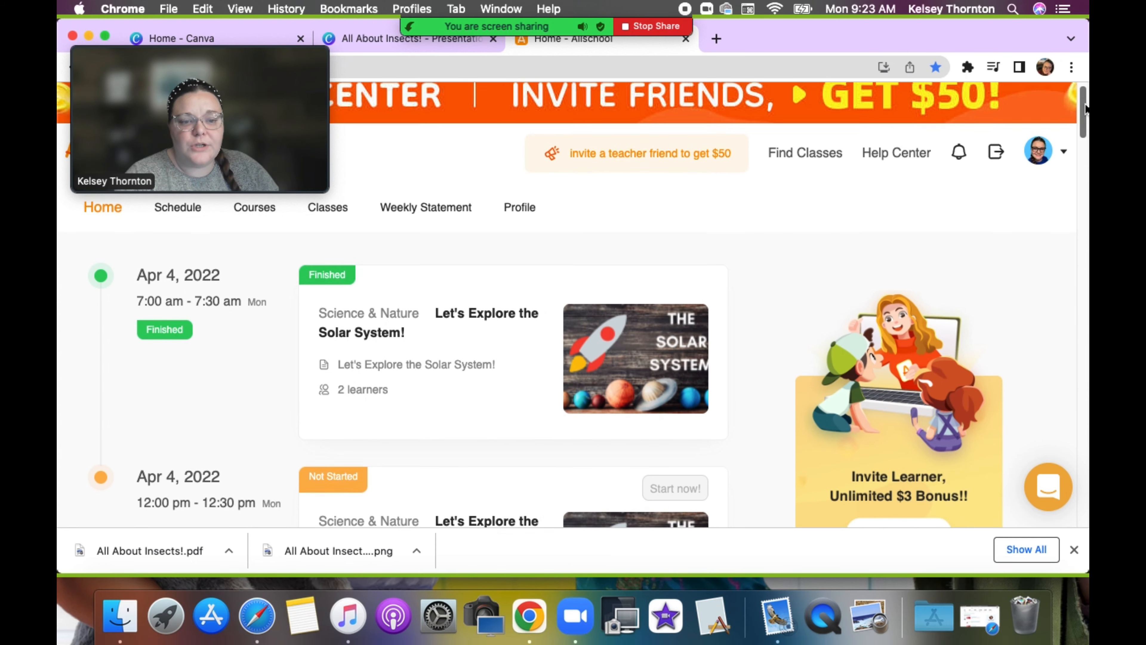
{"action": "scroll", "coordinate": [1086, 108], "scroll_direction": "up", "scroll_amount": 1}
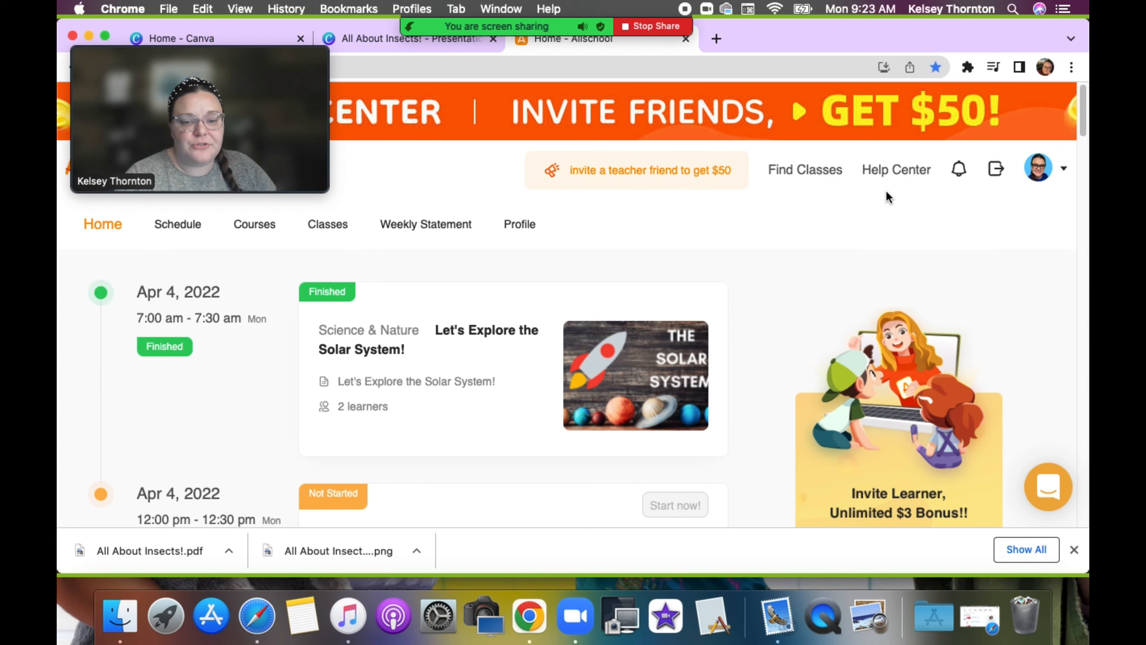
{"action": "left_click", "coordinate": [248, 225]}
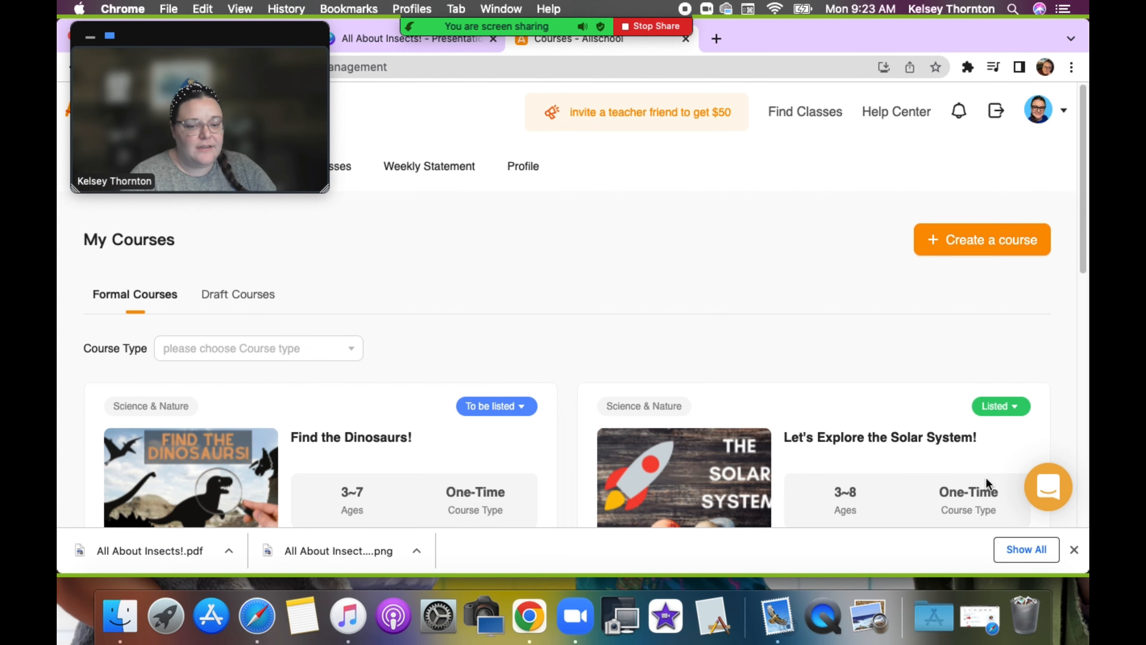
{"action": "mouse_move", "coordinate": [1079, 217]}
{"action": "left_mouse_down"}
{"action": "mouse_move", "coordinate": [1076, 363]}
{"action": "mouse_move", "coordinate": [1083, 201]}
{"action": "left_mouse_up"}
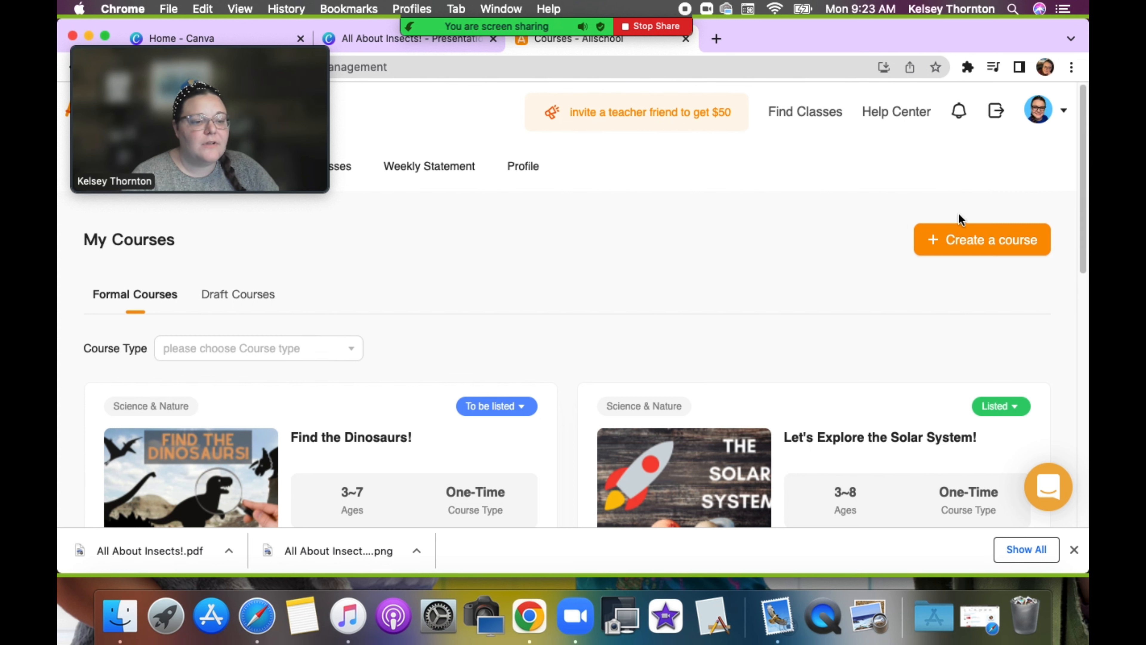
Step: Start a course in Allschool using the creation mode for a new course
{"action": "left_click", "coordinate": [964, 246]}
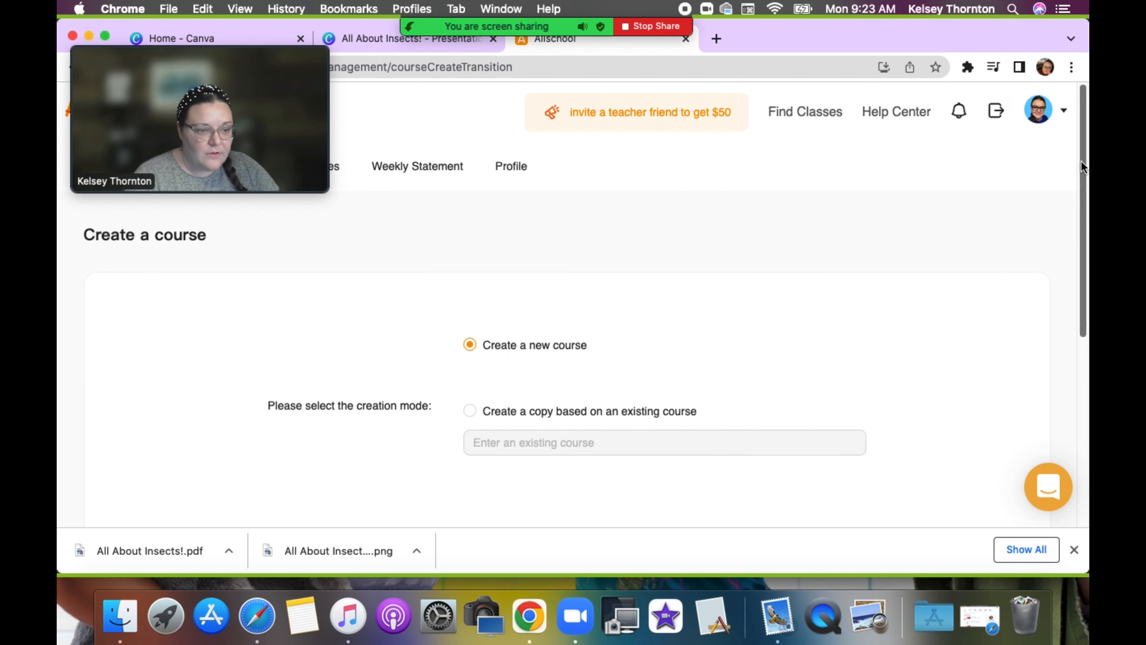
{"action": "mouse_move", "coordinate": [1081, 160]}
{"action": "left_mouse_down"}
{"action": "mouse_move", "coordinate": [1081, 208]}
{"action": "mouse_move", "coordinate": [1082, 148]}
{"action": "left_mouse_up"}
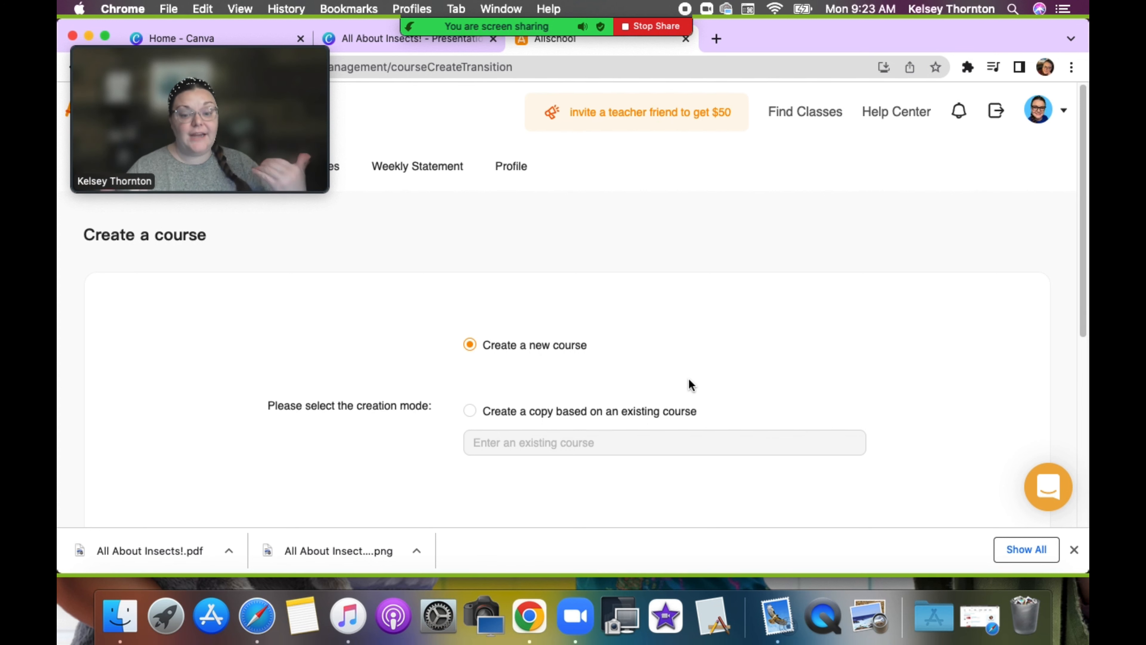
{"action": "left_click_drag", "start_coordinate": [1081, 267], "coordinate": [1084, 329]}
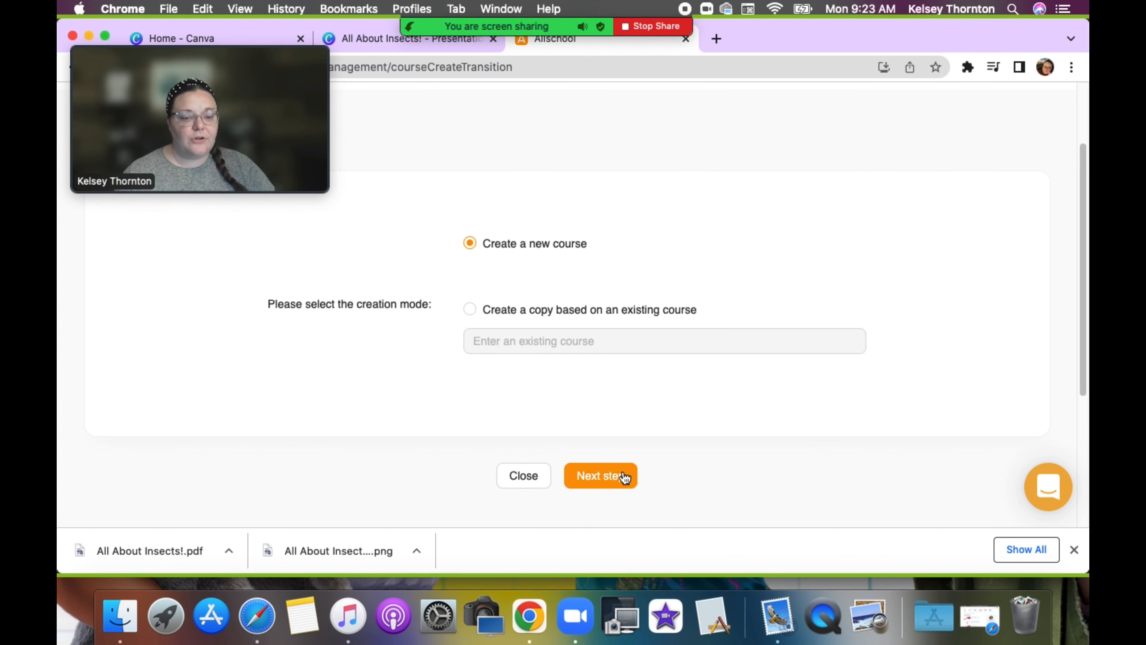
{"action": "left_click", "coordinate": [603, 480]}
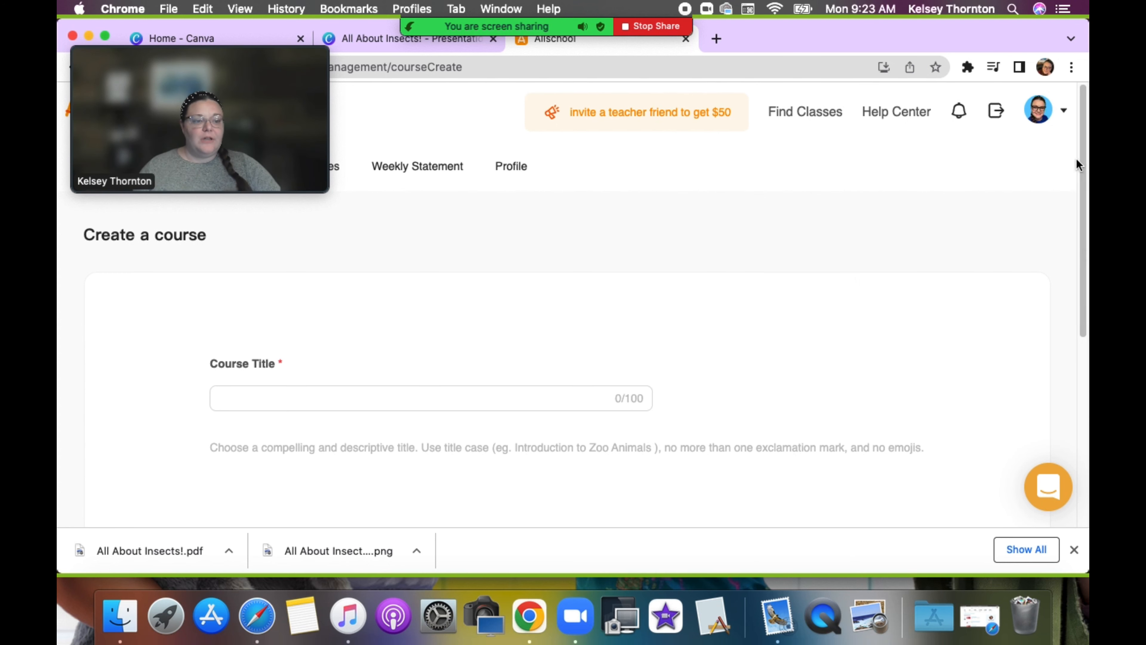
Step: Title the course "All About Insects!" and continue to the course details form
{"action": "left_click_drag", "start_coordinate": [1081, 159], "coordinate": [1081, 202]}
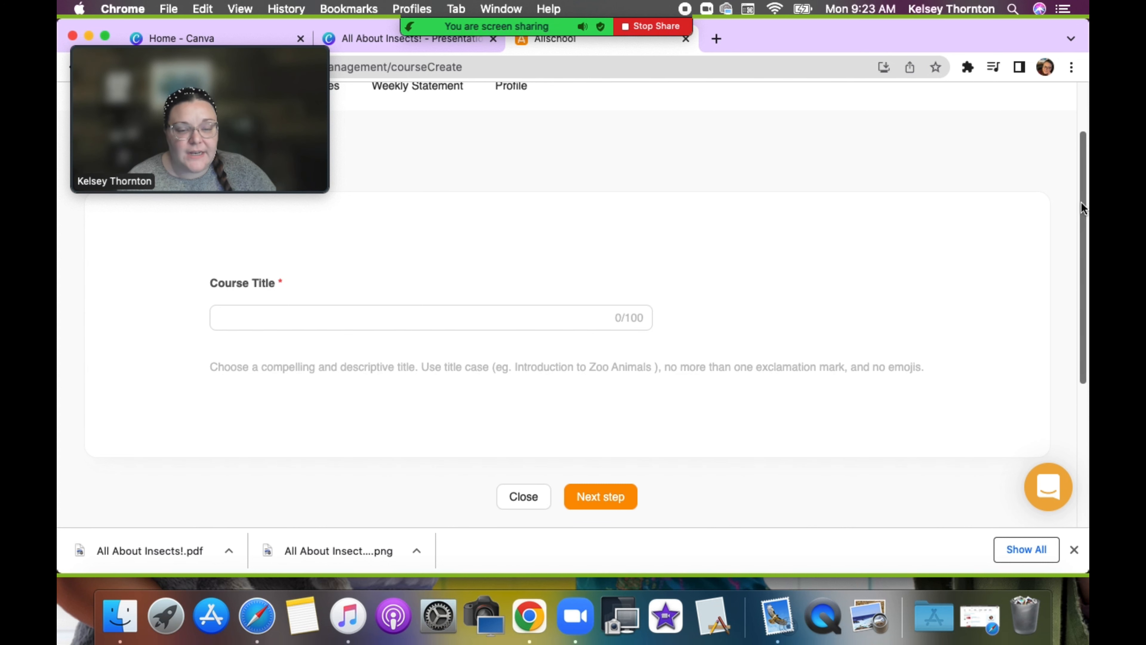
{"action": "left_click", "coordinate": [329, 315]}
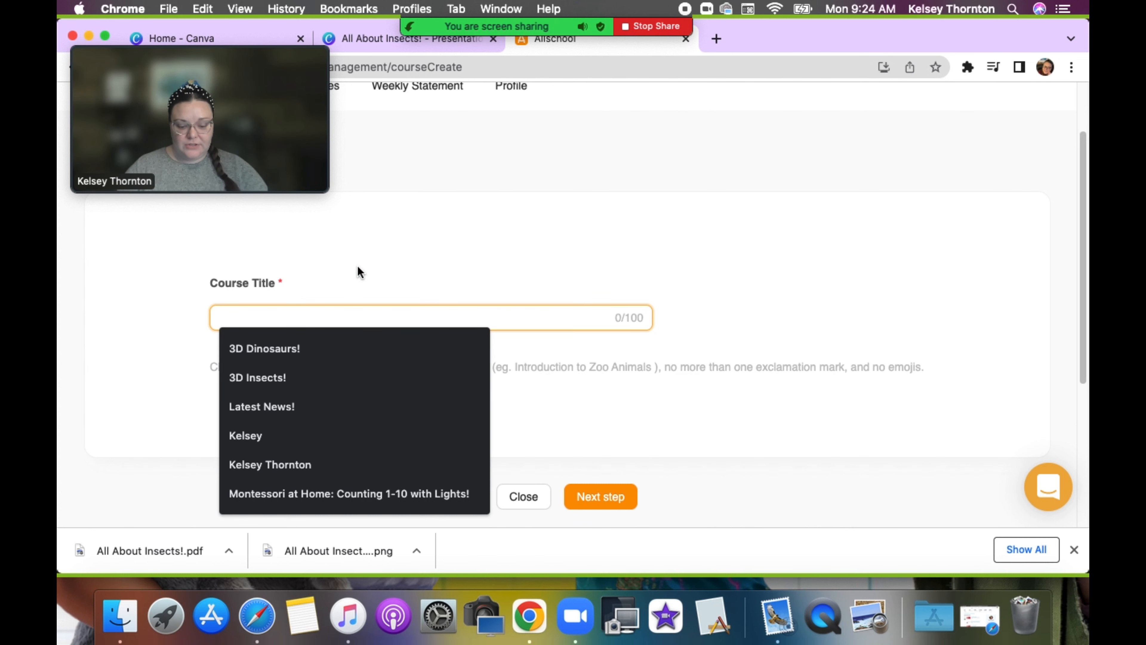
{"action": "type", "text": "All"}
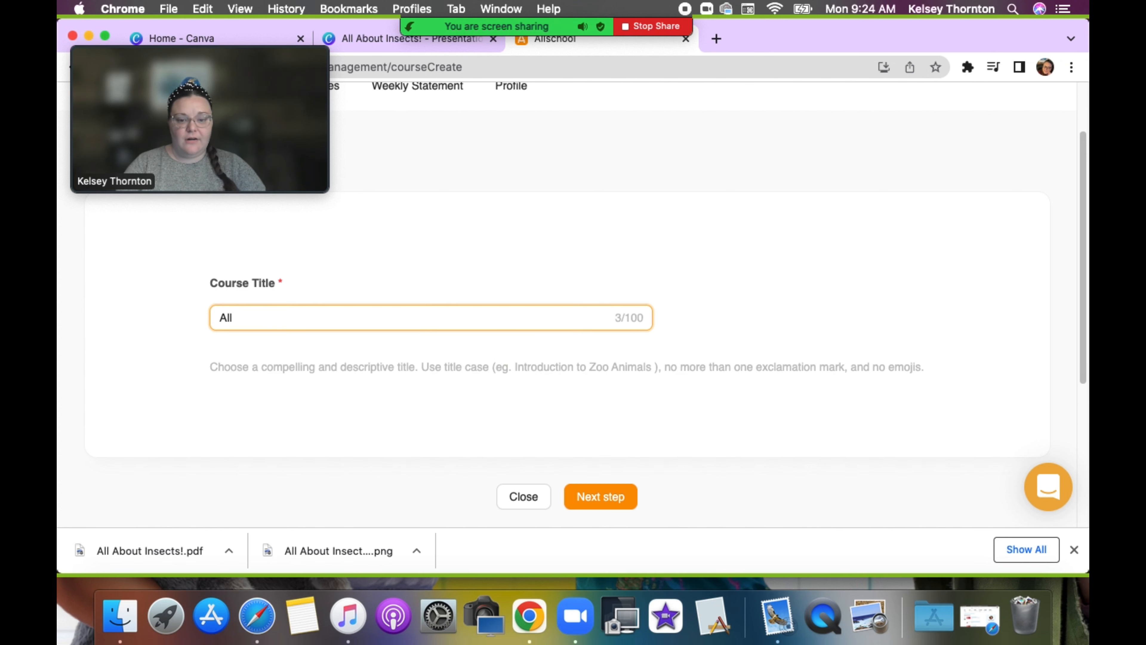
{"action": "type", "text": " About "}
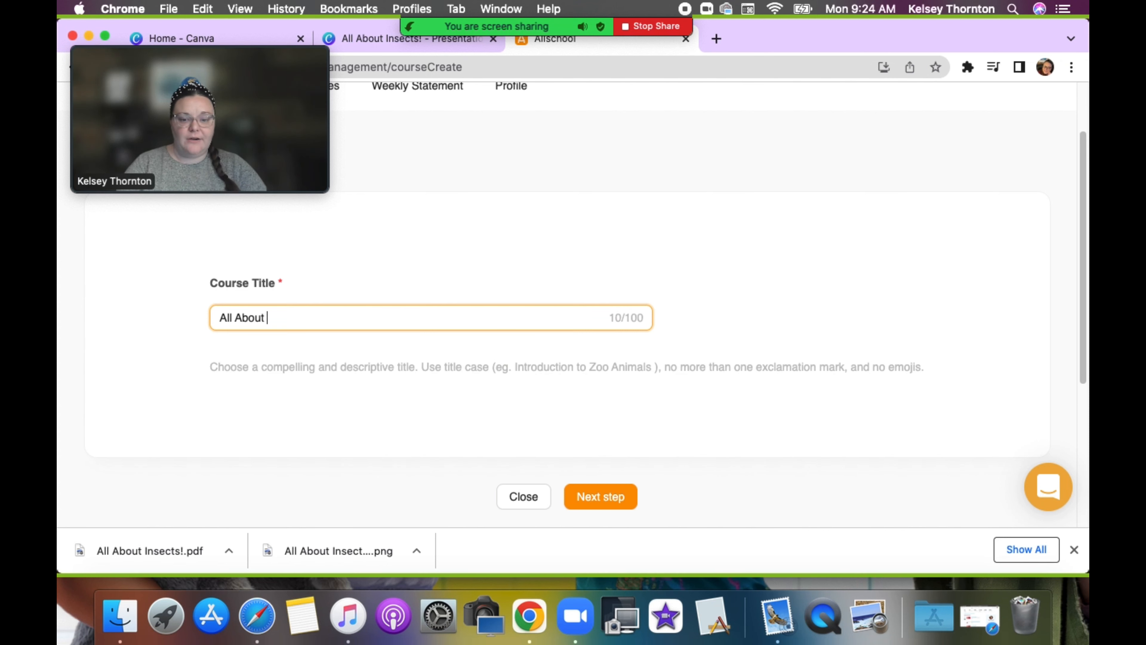
{"action": "type", "text": "inse"}
{"action": "key", "text": "BackSpace"}
{"action": "key", "text": "BackSpace"}
{"action": "key", "text": "BackSpace"}
{"action": "key", "text": "BackSpace"}
{"action": "type", "text": "In"}
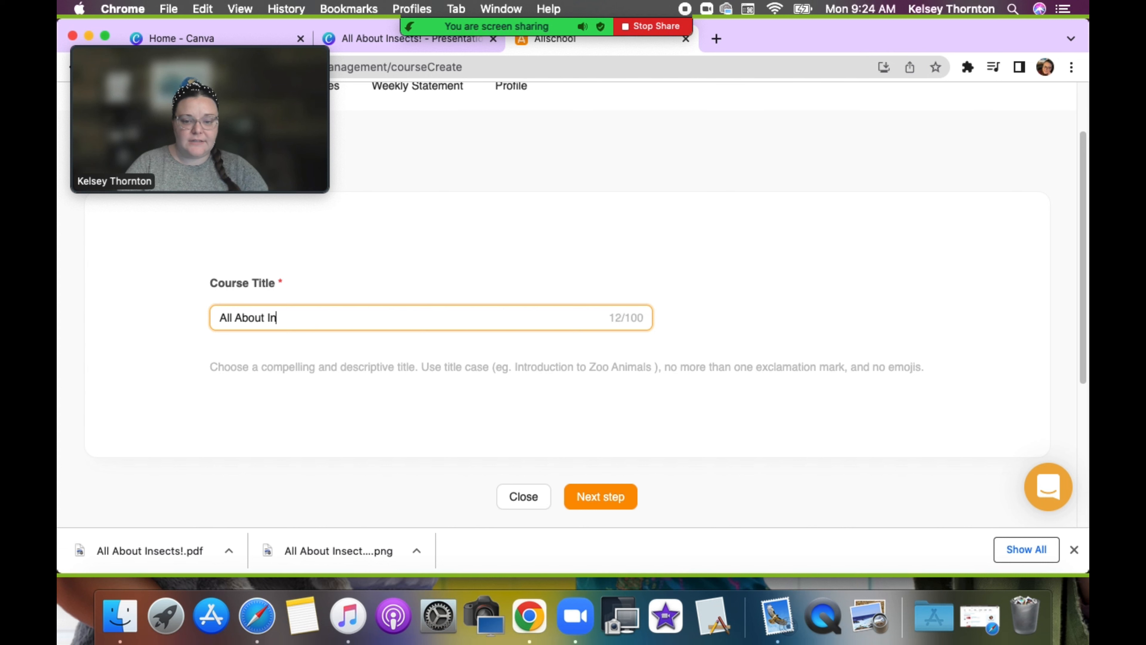
{"action": "type", "text": "sects!"}
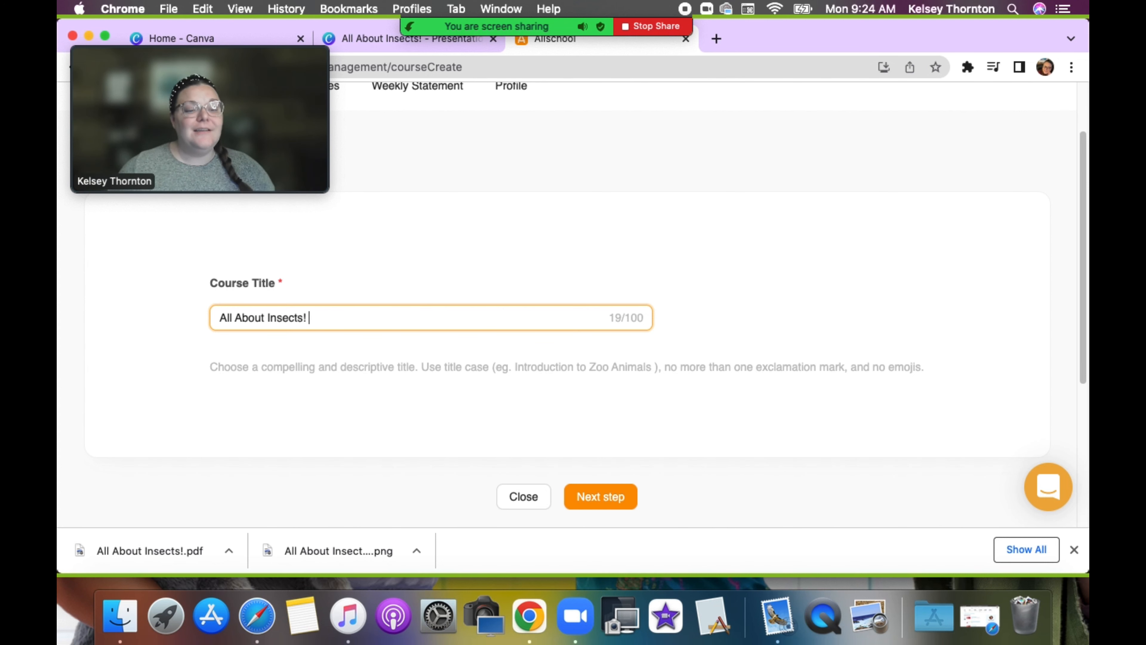
{"action": "left_click", "coordinate": [601, 497]}
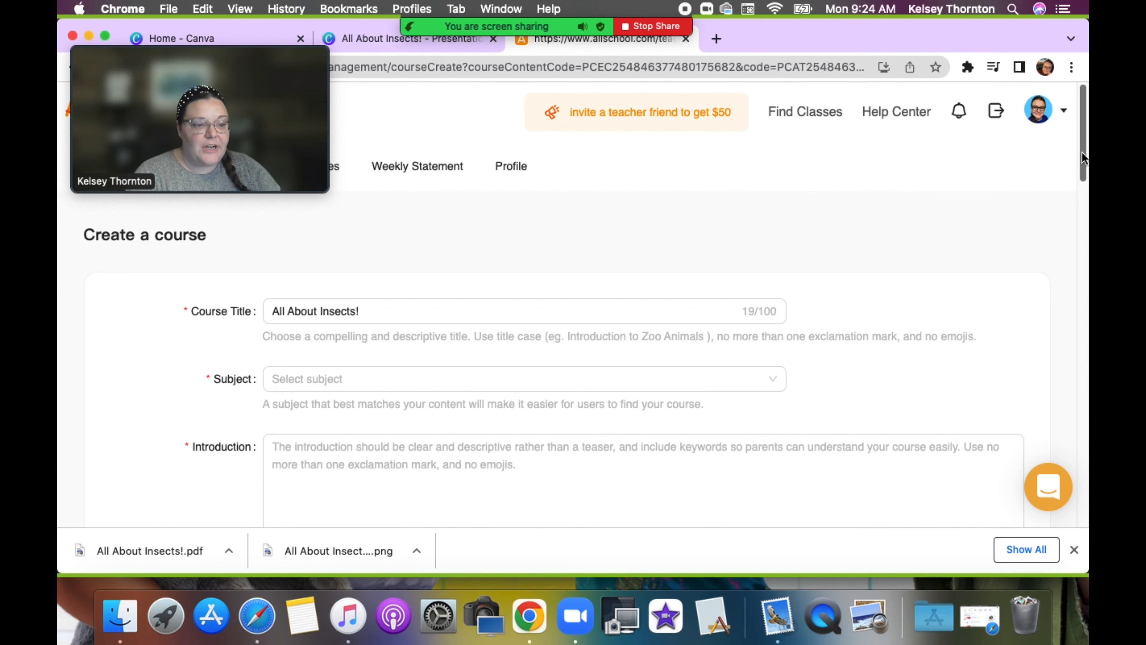
Step: Set the course's subject to Science & Nature
{"action": "left_click_drag", "start_coordinate": [1082, 158], "coordinate": [1078, 175]}
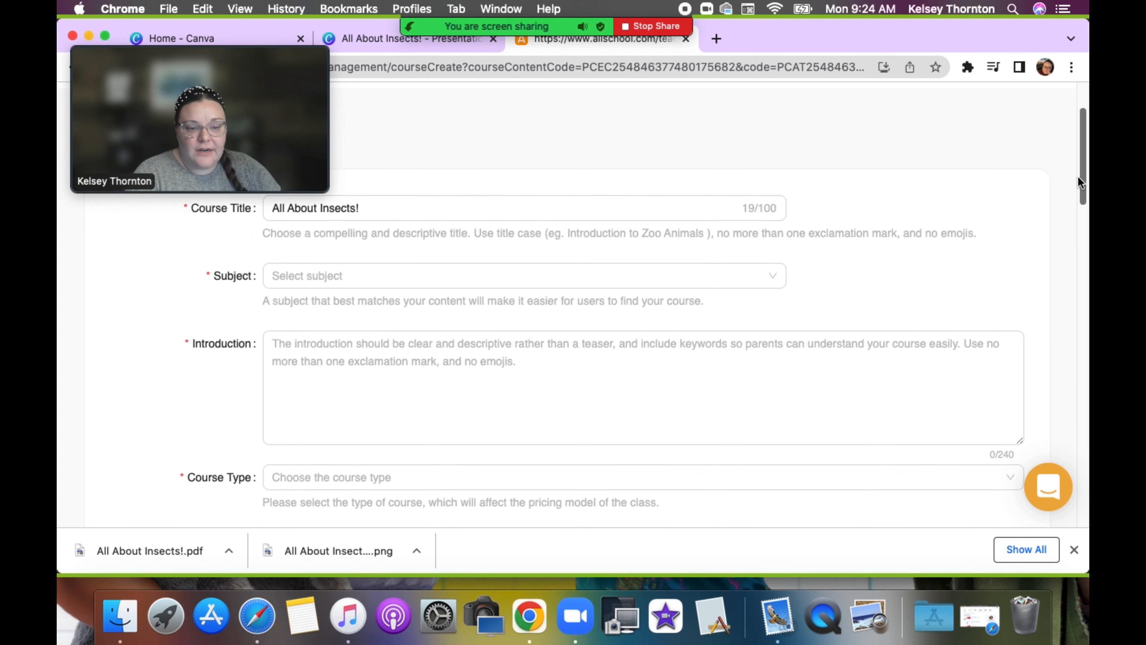
{"action": "left_click", "coordinate": [662, 283]}
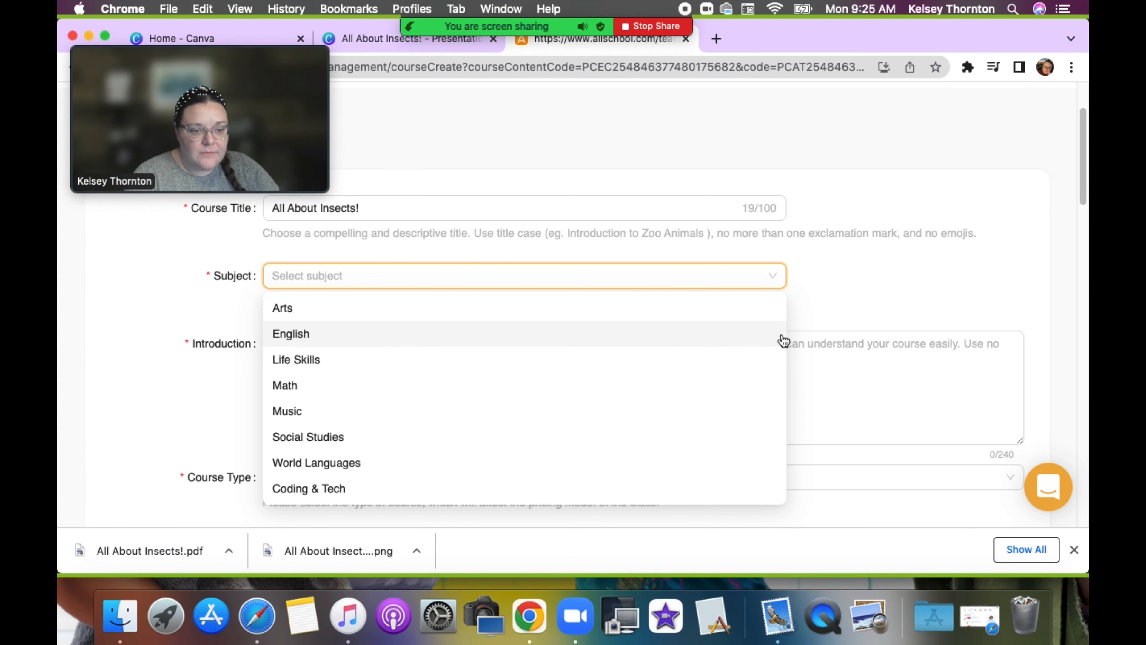
{"action": "left_click", "coordinate": [773, 359]}
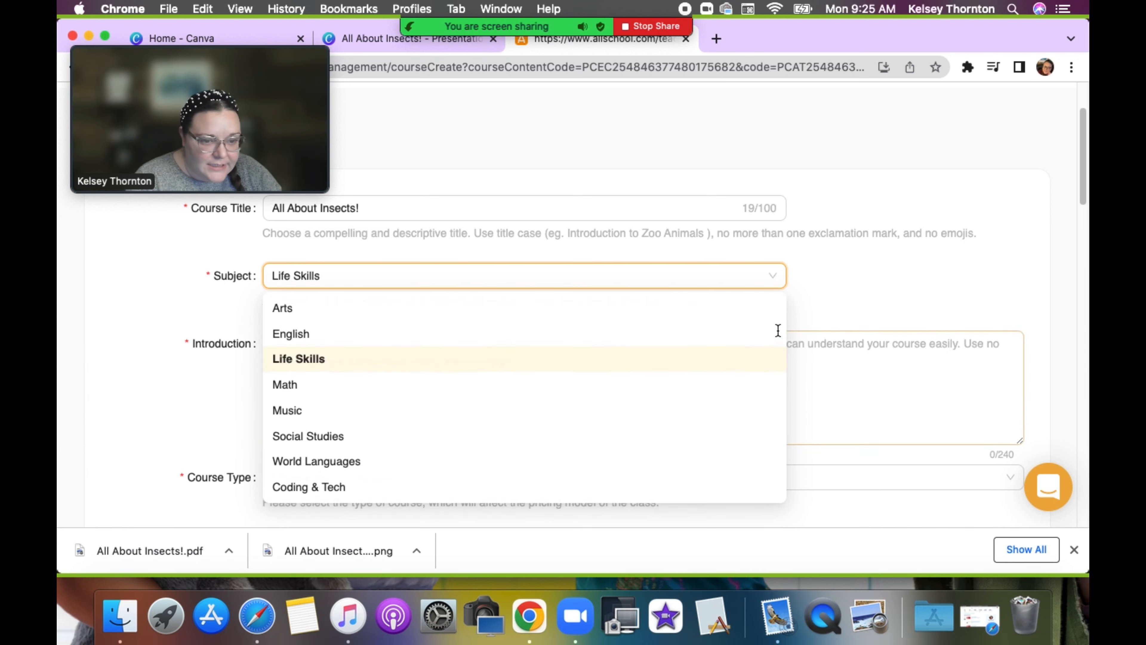
{"action": "left_click", "coordinate": [629, 282]}
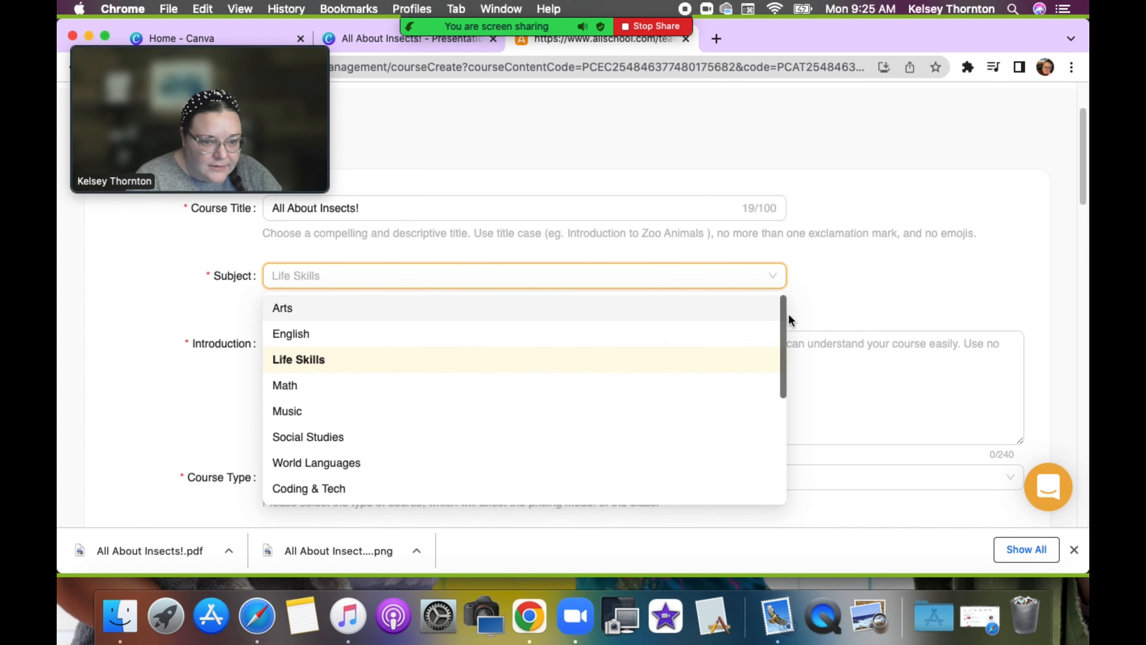
{"action": "left_click_drag", "start_coordinate": [785, 322], "coordinate": [791, 472]}
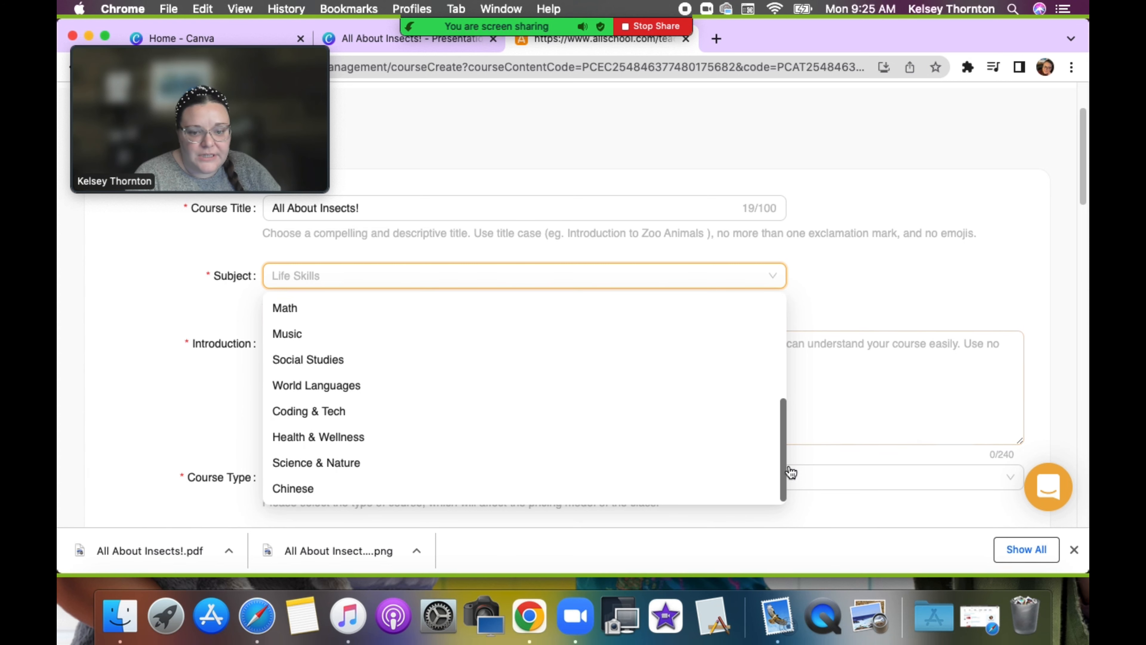
{"action": "left_click", "coordinate": [322, 470]}
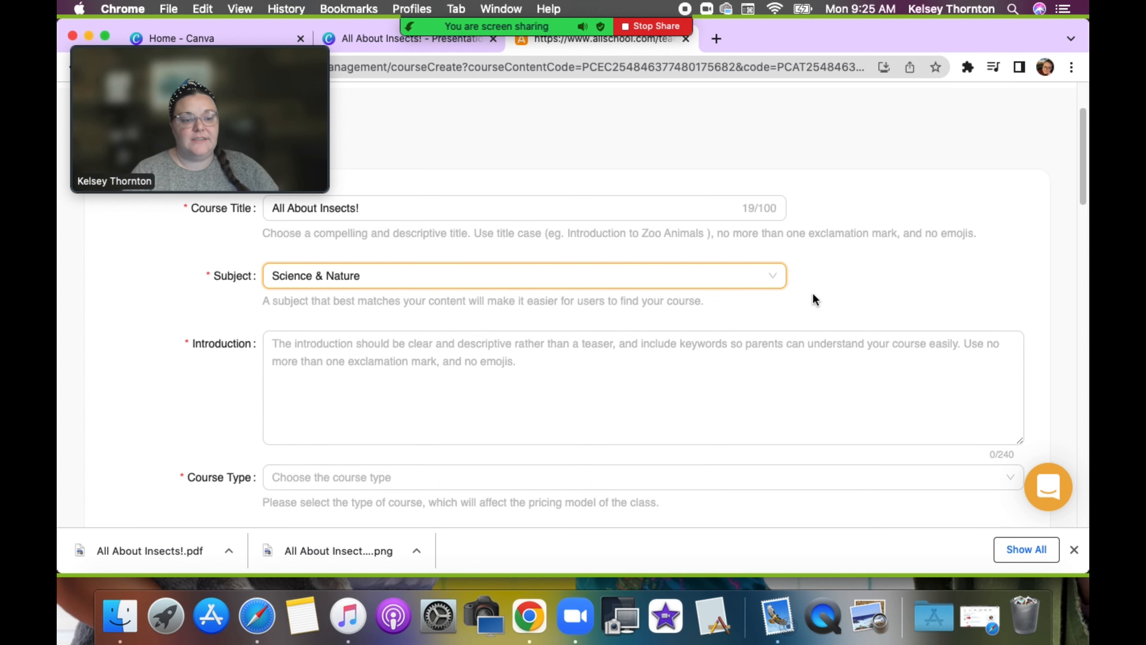
{"action": "left_click", "coordinate": [773, 277]}
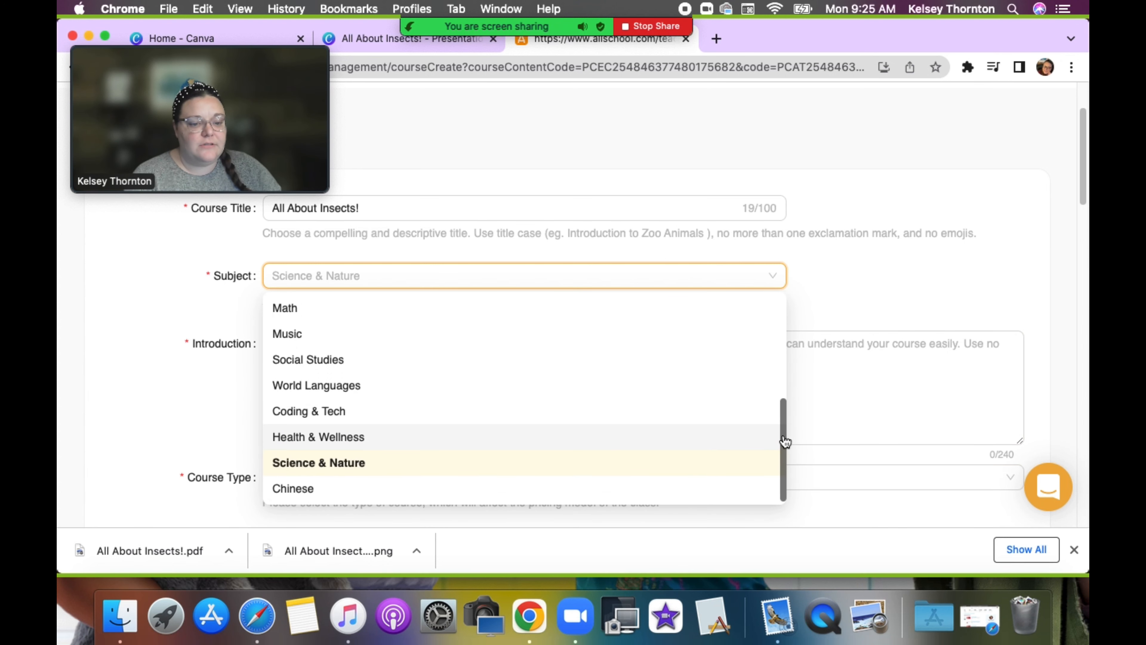
{"action": "left_click_drag", "start_coordinate": [784, 440], "coordinate": [799, 475]}
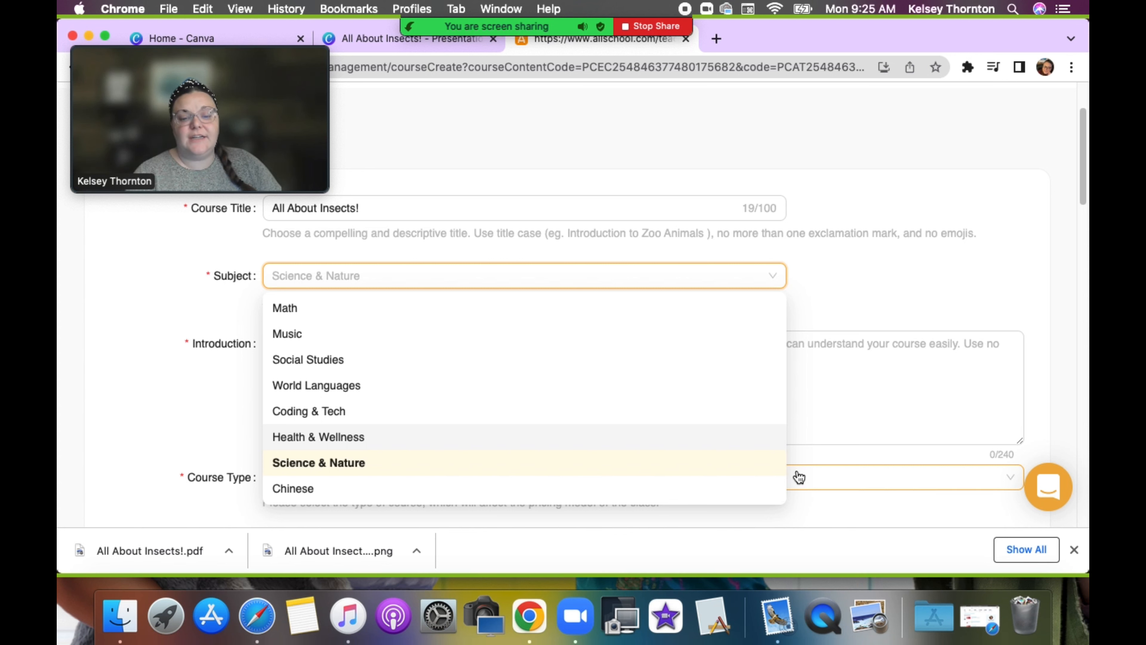
{"action": "left_click_drag", "start_coordinate": [799, 428], "coordinate": [794, 306]}
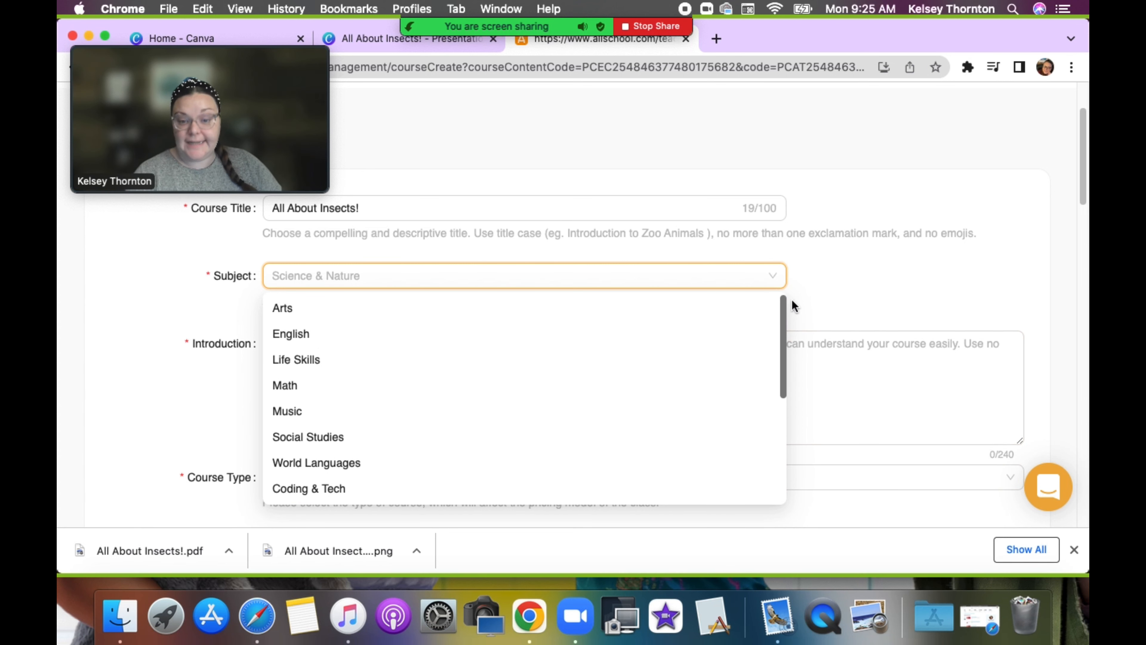
{"action": "left_click", "coordinate": [927, 280]}
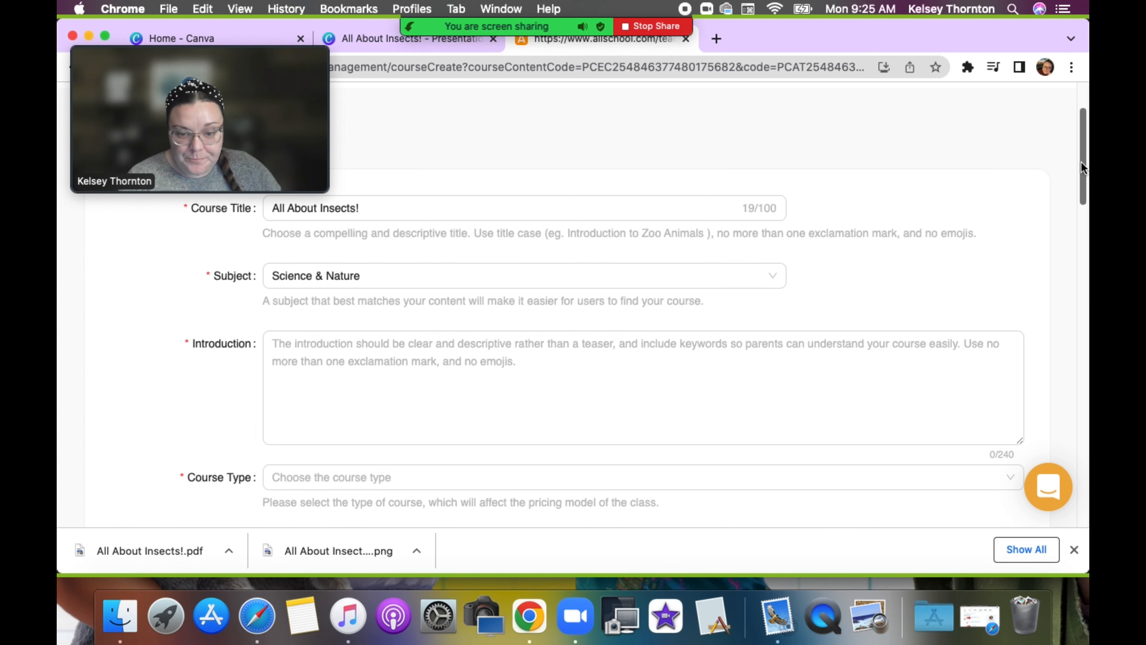
Step: Write the course introduction "In this one-time class, we will be exploring different insects."
{"action": "left_click", "coordinate": [324, 346]}
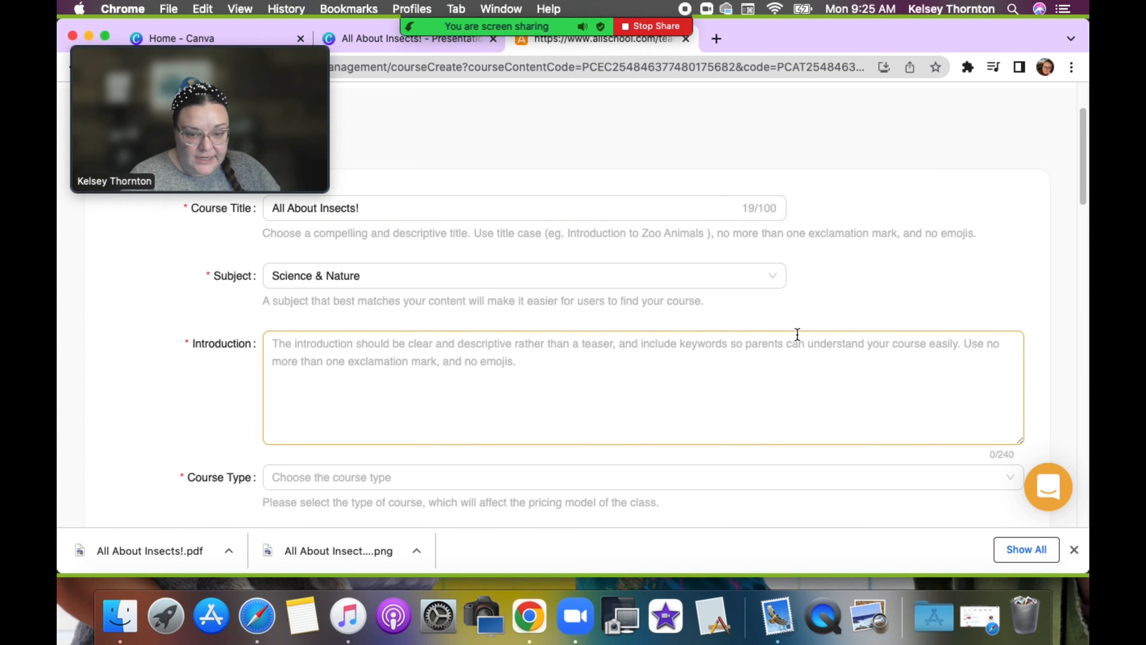
{"action": "left_click_drag", "start_coordinate": [1080, 139], "coordinate": [1079, 163]}
{"action": "left_click", "coordinate": [404, 274]}
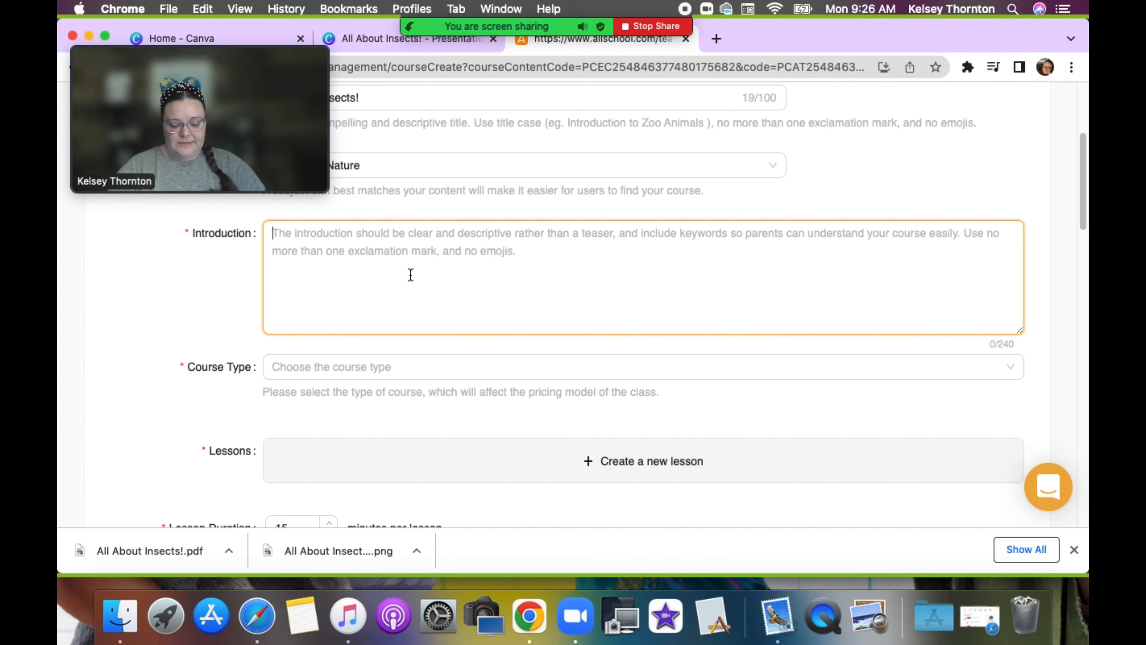
{"action": "type", "text": "In this one"}
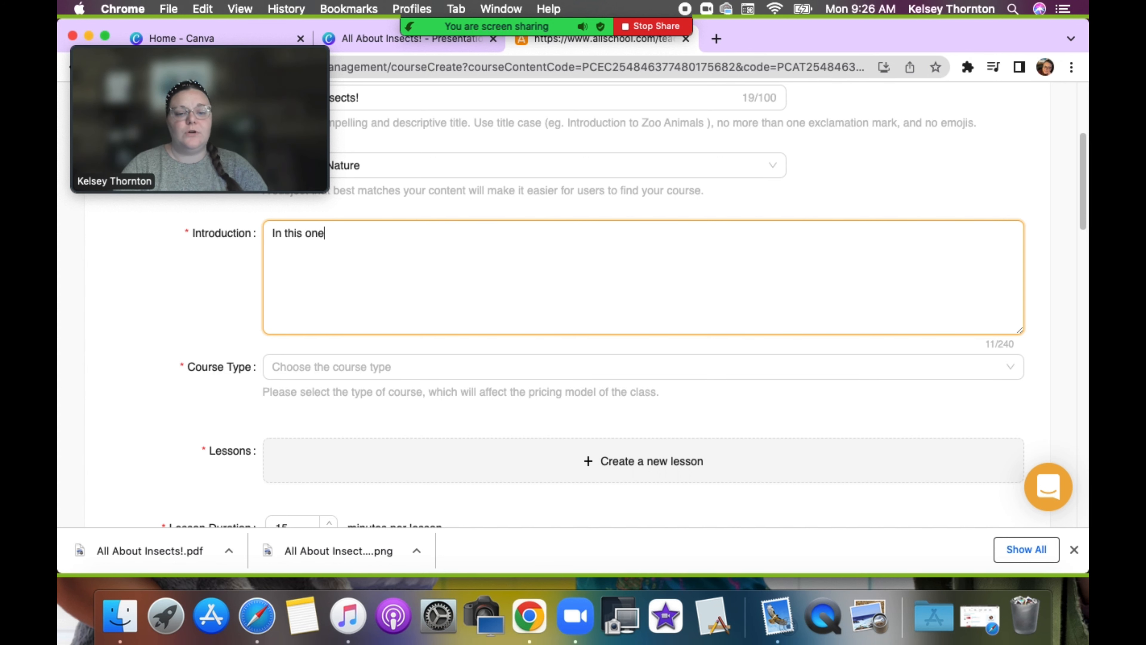
{"action": "type", "text": "-time class, "}
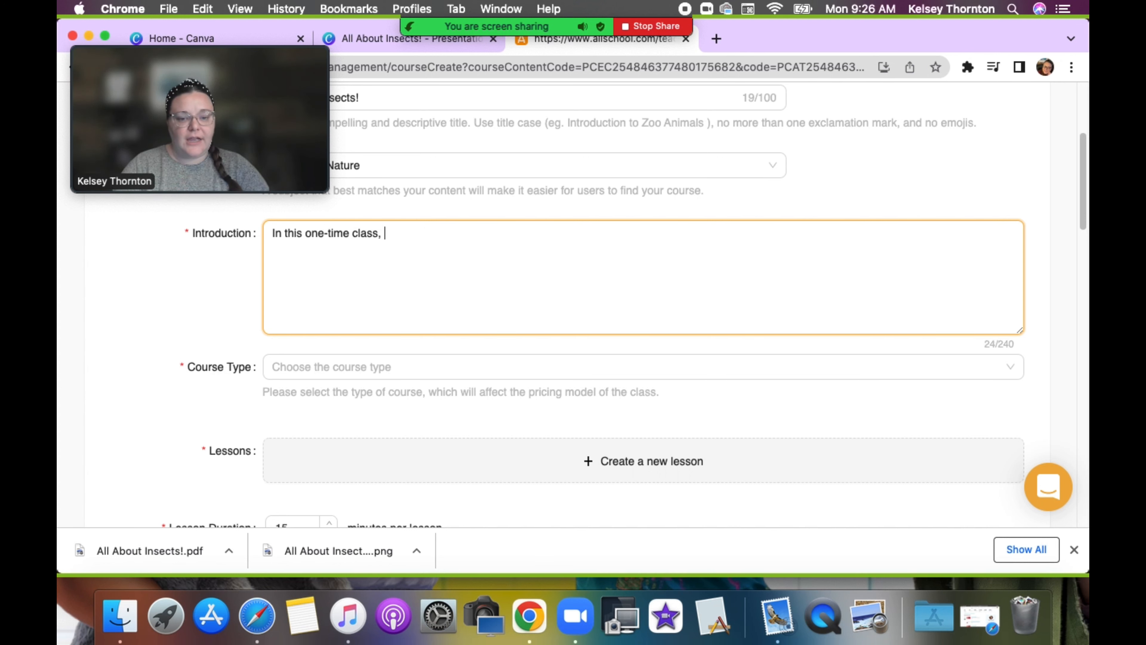
{"action": "type", "text": "we will be"}
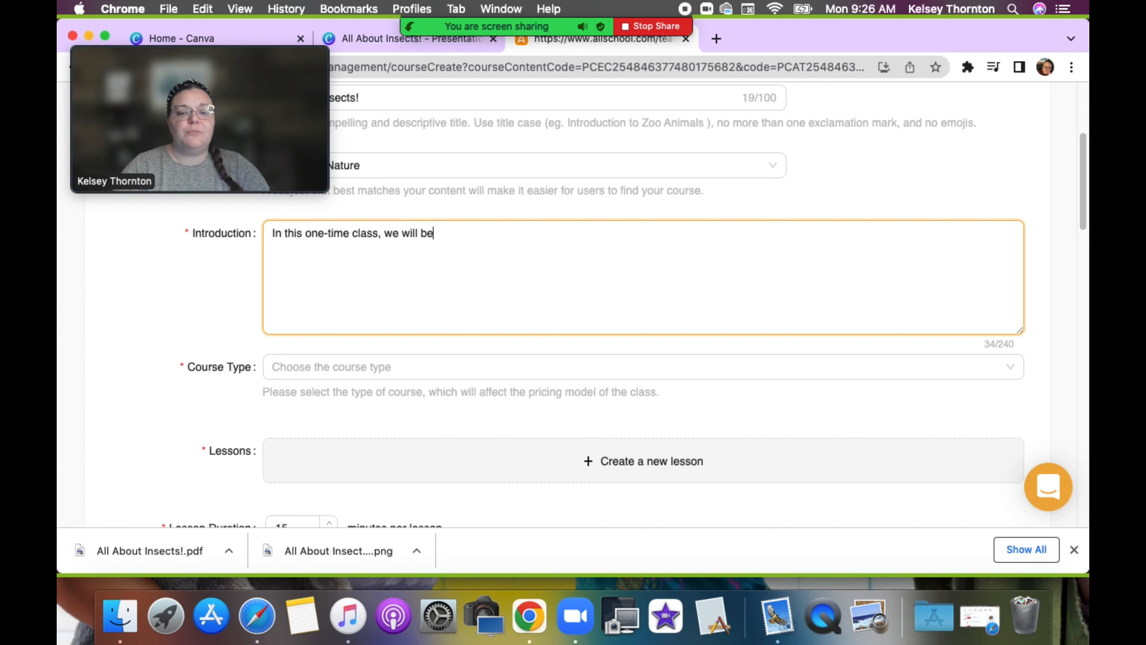
{"action": "type", "text": " exploring the"}
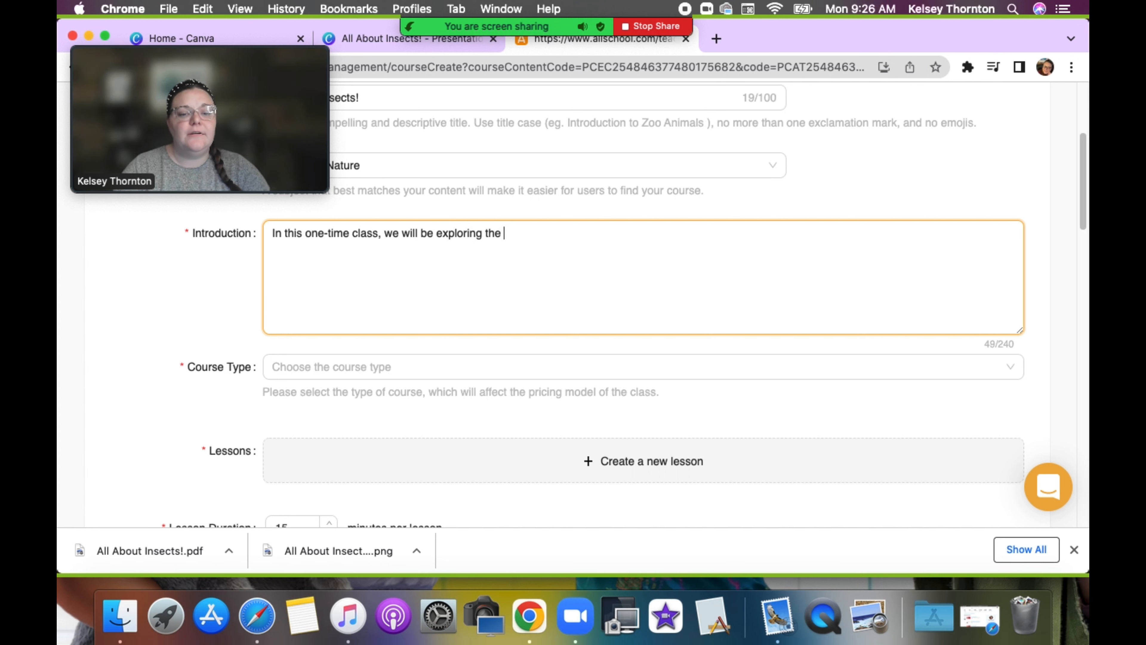
{"action": "key", "text": "BackSpace"}
{"action": "key", "text": "BackSpace"}
{"action": "key", "text": "BackSpace"}
{"action": "key", "text": "BackSpace"}
{"action": "type", "text": "differe"}
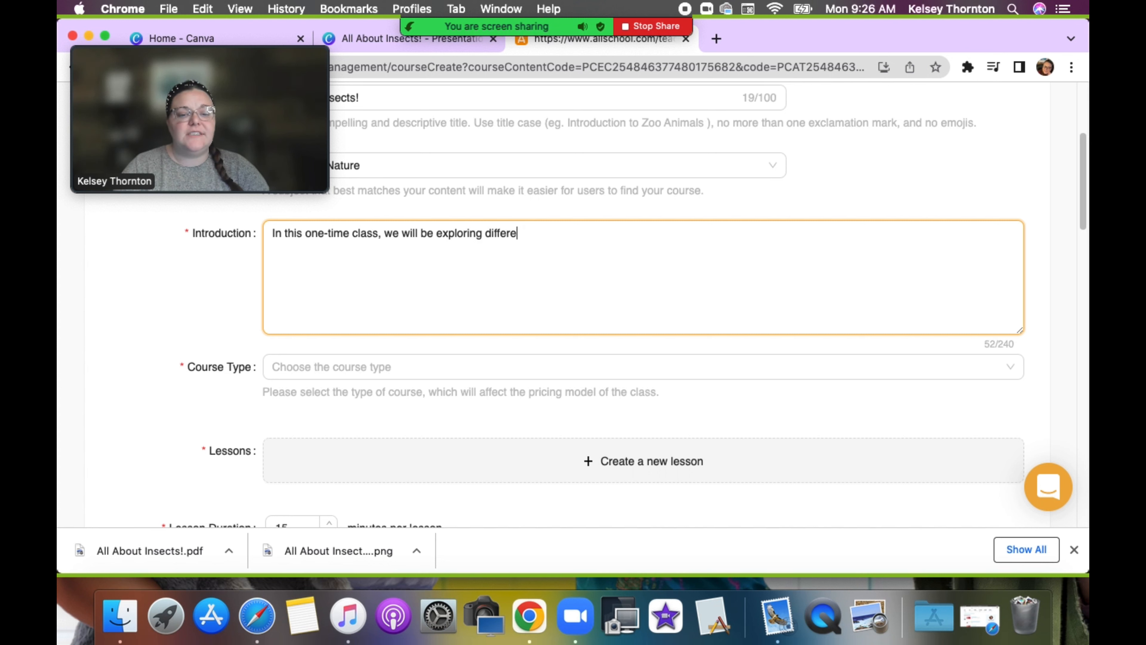
{"action": "type", "text": "nt insects."}
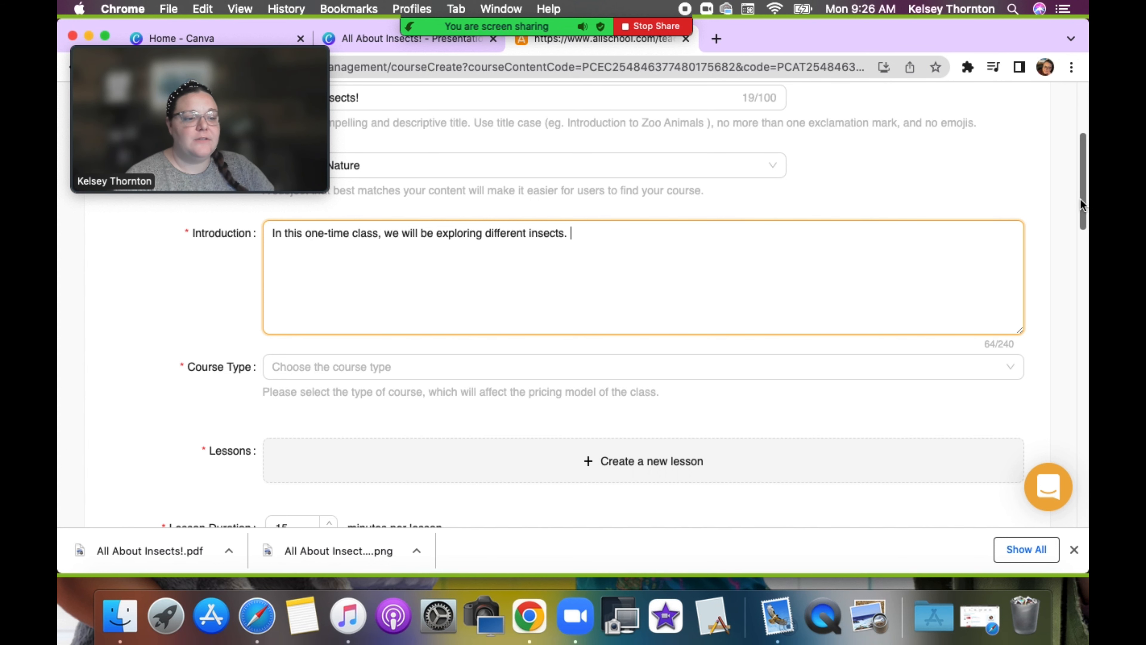
Step: Set the course type to One-Time
{"action": "left_click_drag", "start_coordinate": [1078, 200], "coordinate": [1049, 231]}
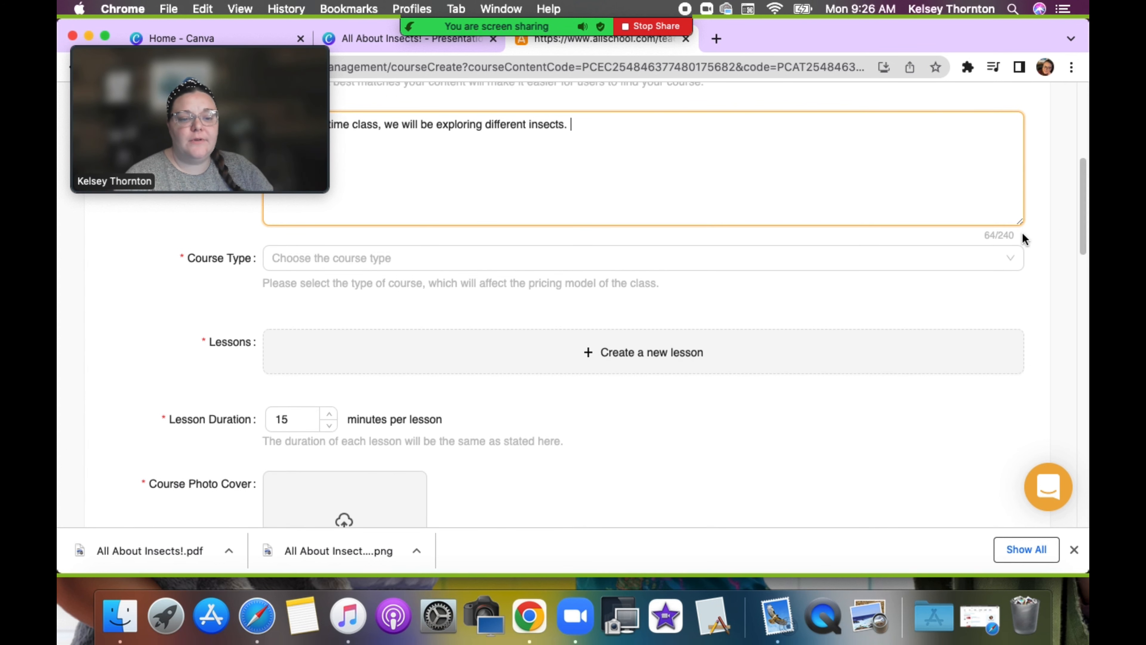
{"action": "left_click", "coordinate": [951, 264]}
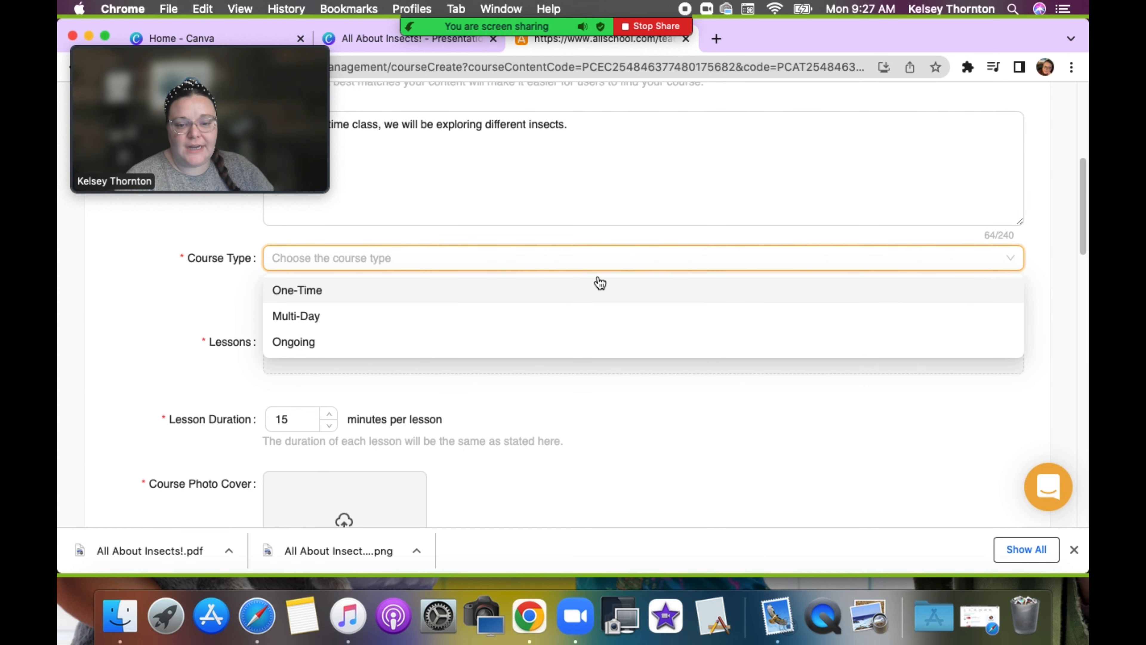
{"action": "left_click", "coordinate": [381, 293]}
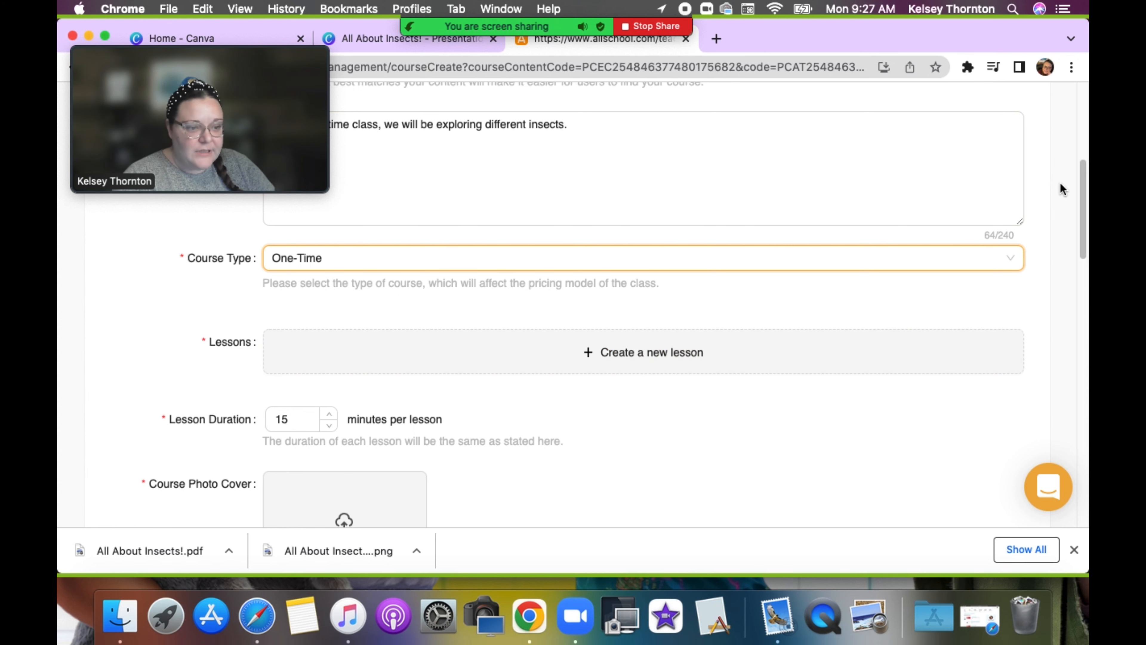
Step: Create a new lesson in the course and open its details for editing
{"action": "left_click_drag", "start_coordinate": [1080, 170], "coordinate": [1084, 183]}
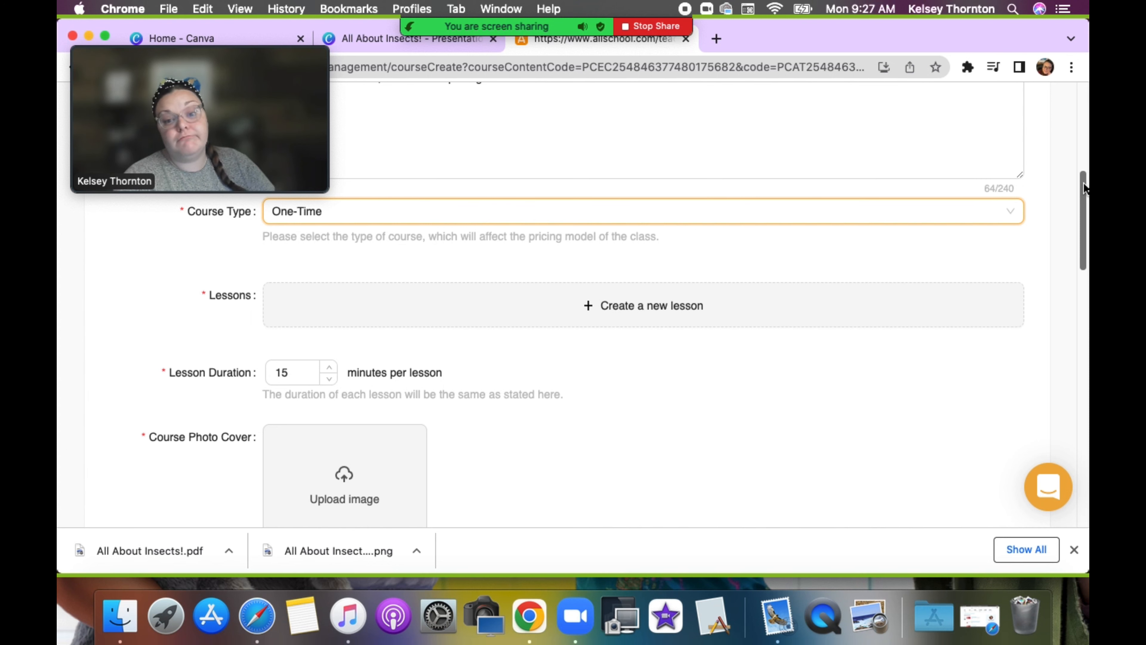
{"action": "left_click", "coordinate": [643, 311]}
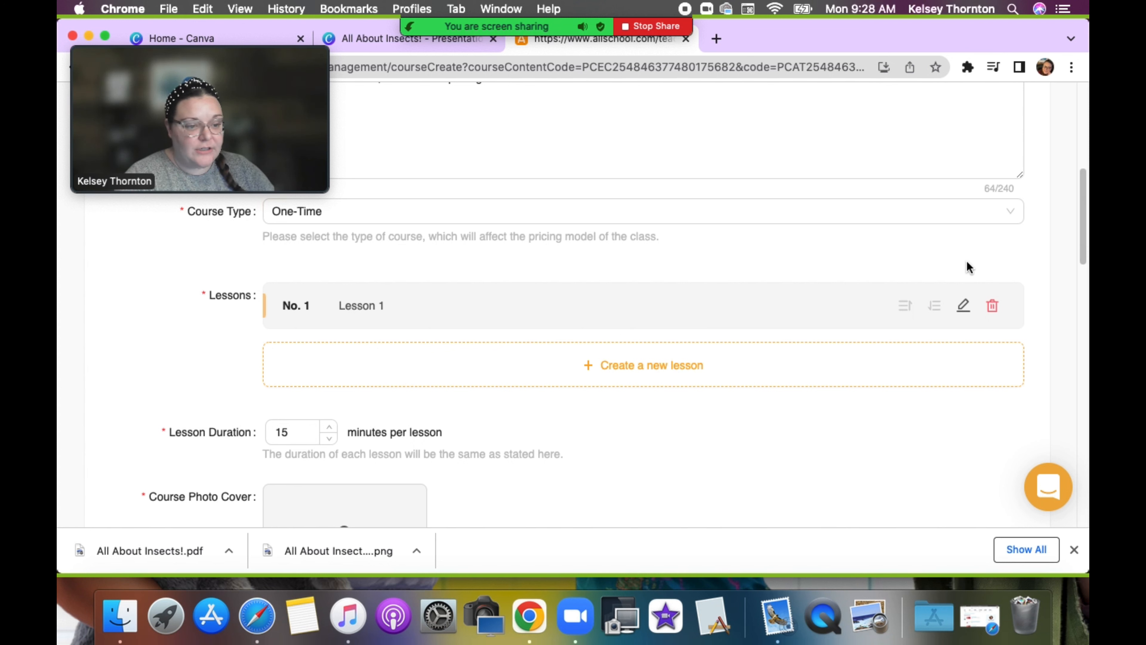
{"action": "left_click", "coordinate": [964, 309]}
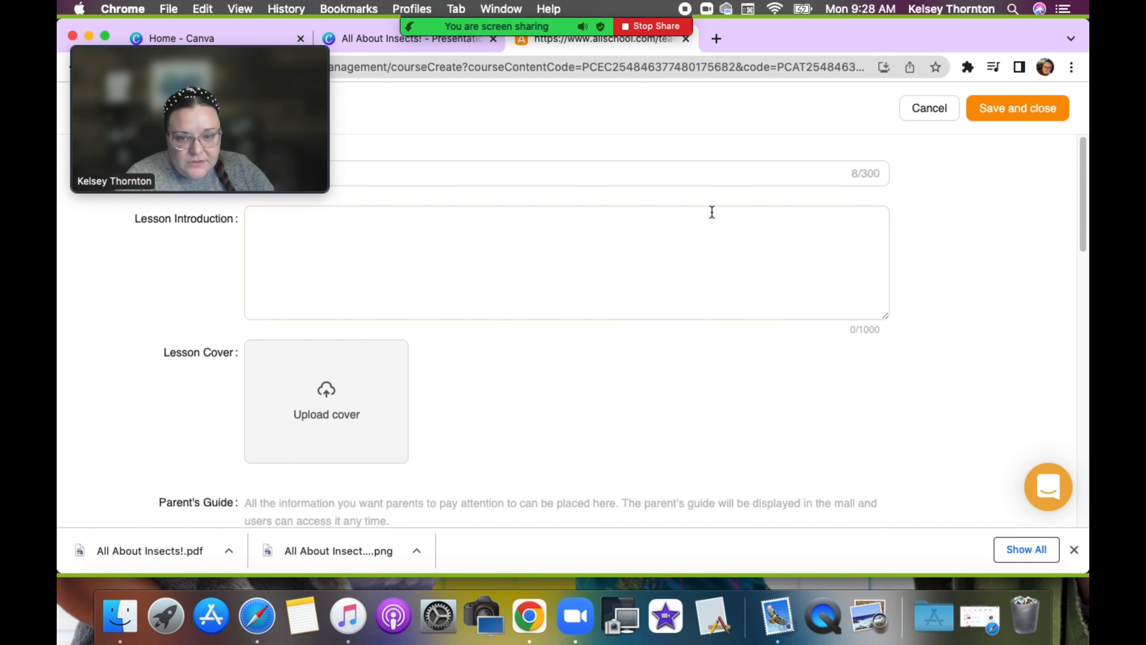
Step: Replace the lesson's default title with "All About Insects!"
{"action": "left_click_drag", "start_coordinate": [214, 43], "coordinate": [762, 9]}
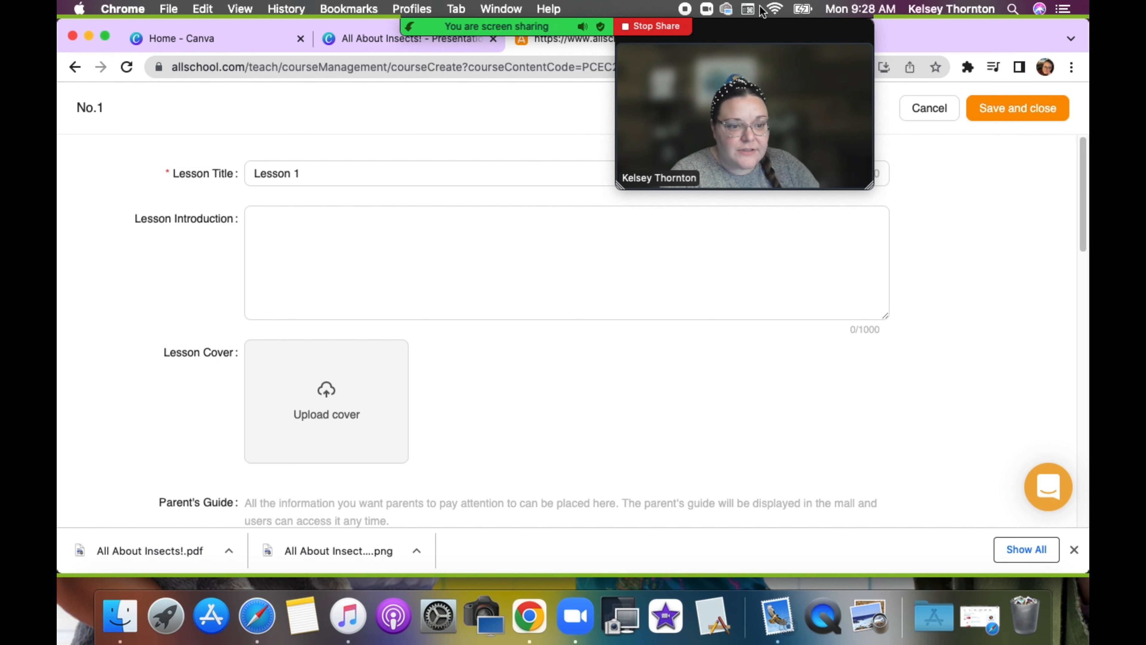
{"action": "left_click", "coordinate": [360, 183]}
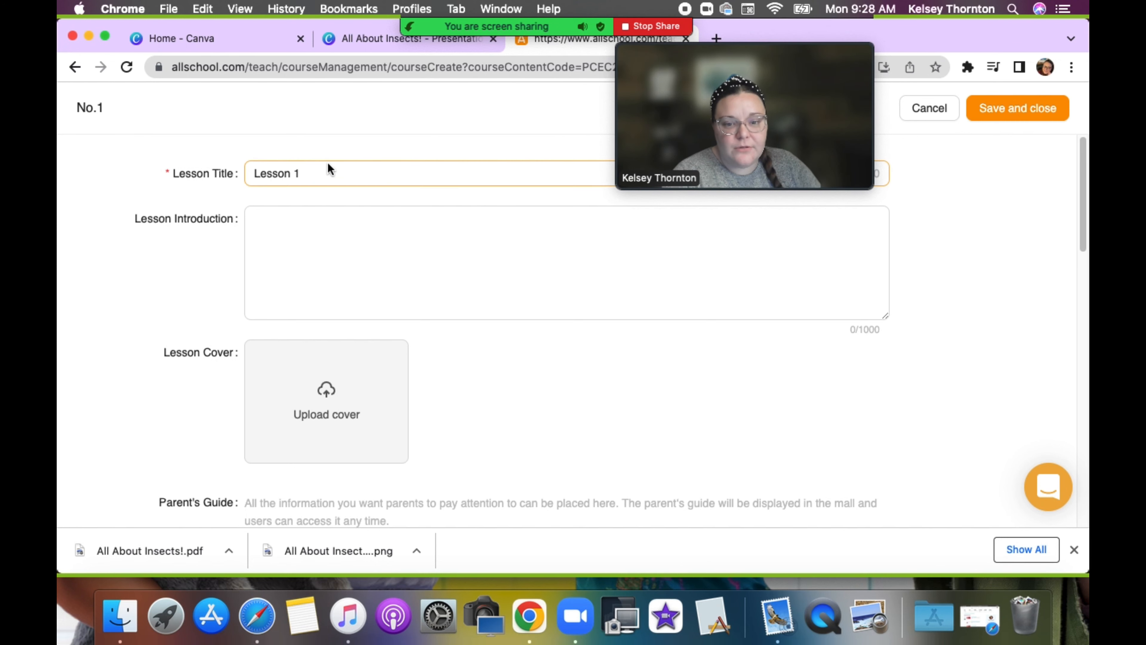
{"action": "left_click_drag", "start_coordinate": [313, 174], "coordinate": [224, 169]}
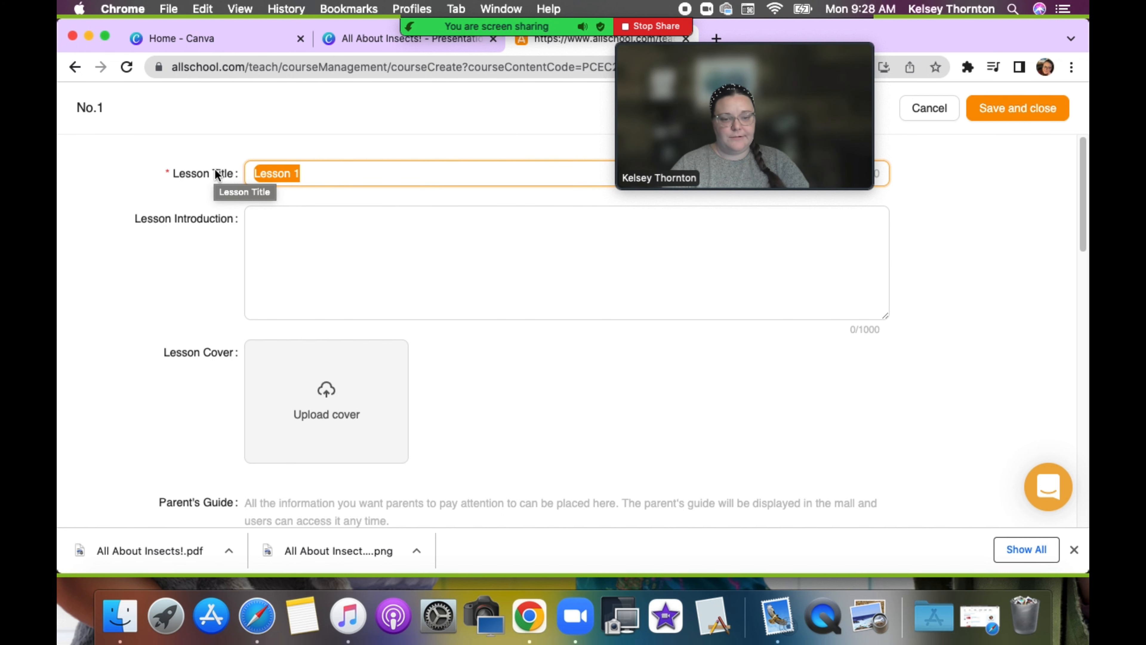
{"action": "type", "text": "All"}
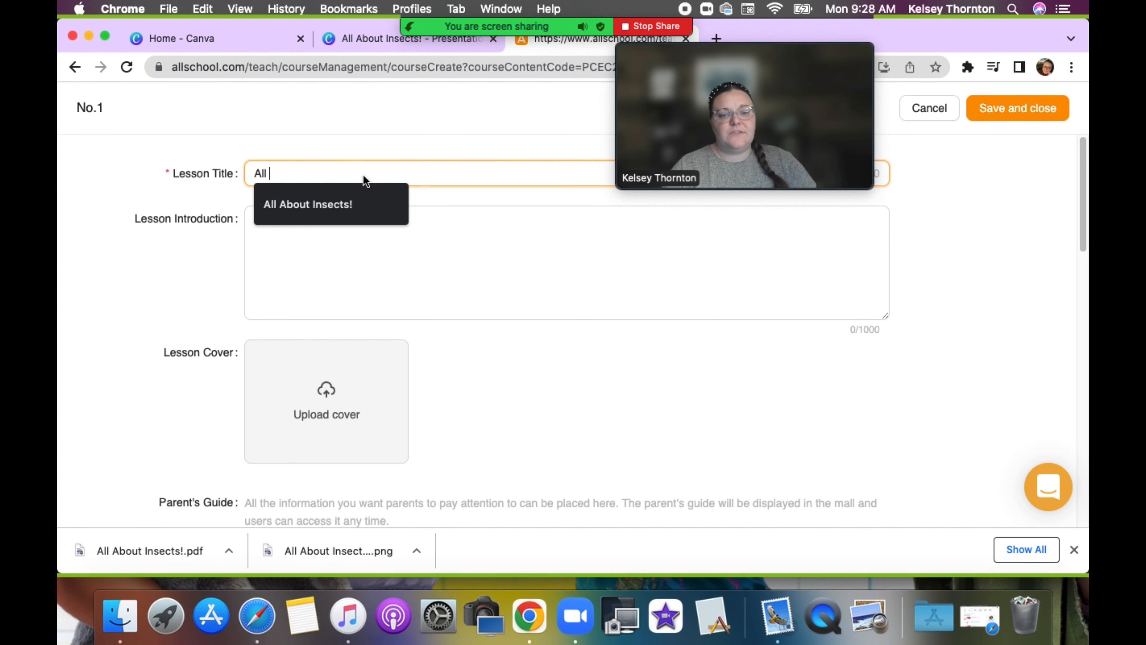
{"action": "left_click", "coordinate": [375, 205]}
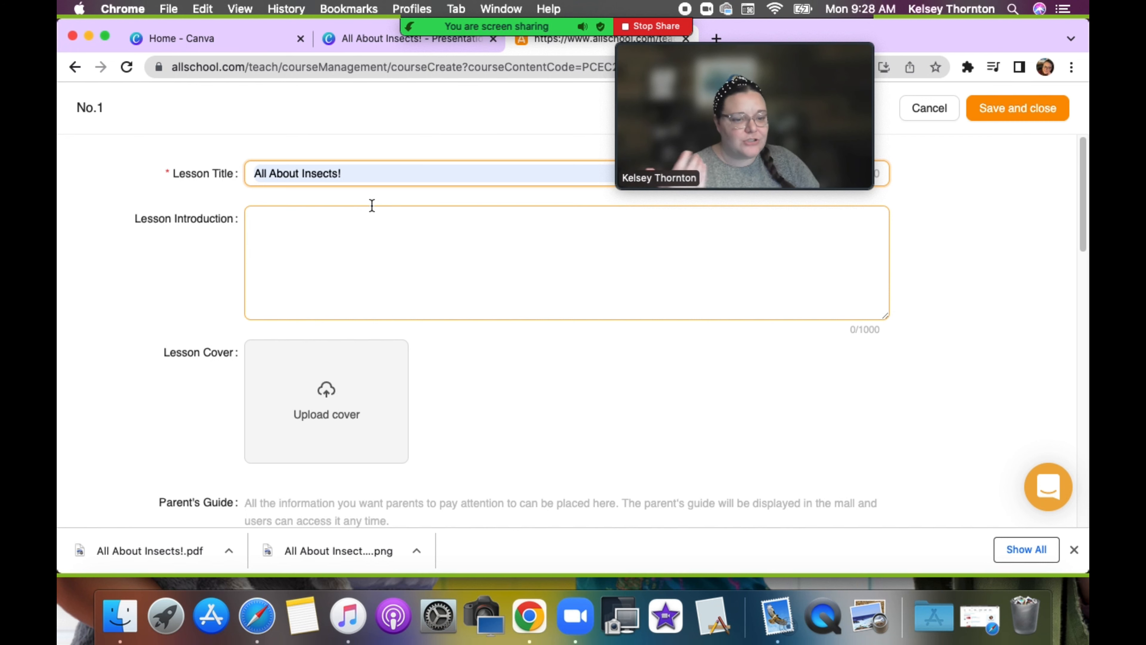
Step: Begin the lesson introduction with "In this one-time class, we will be exploring different types of insects."
{"action": "left_click", "coordinate": [332, 240]}
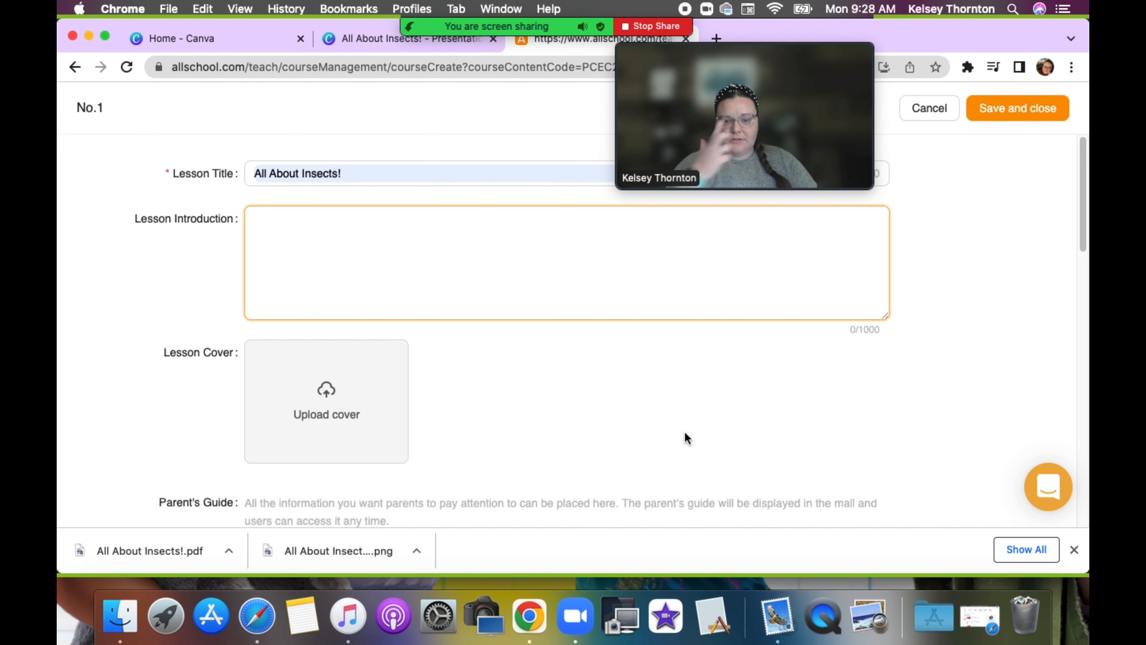
{"action": "type", "text": "IN th"}
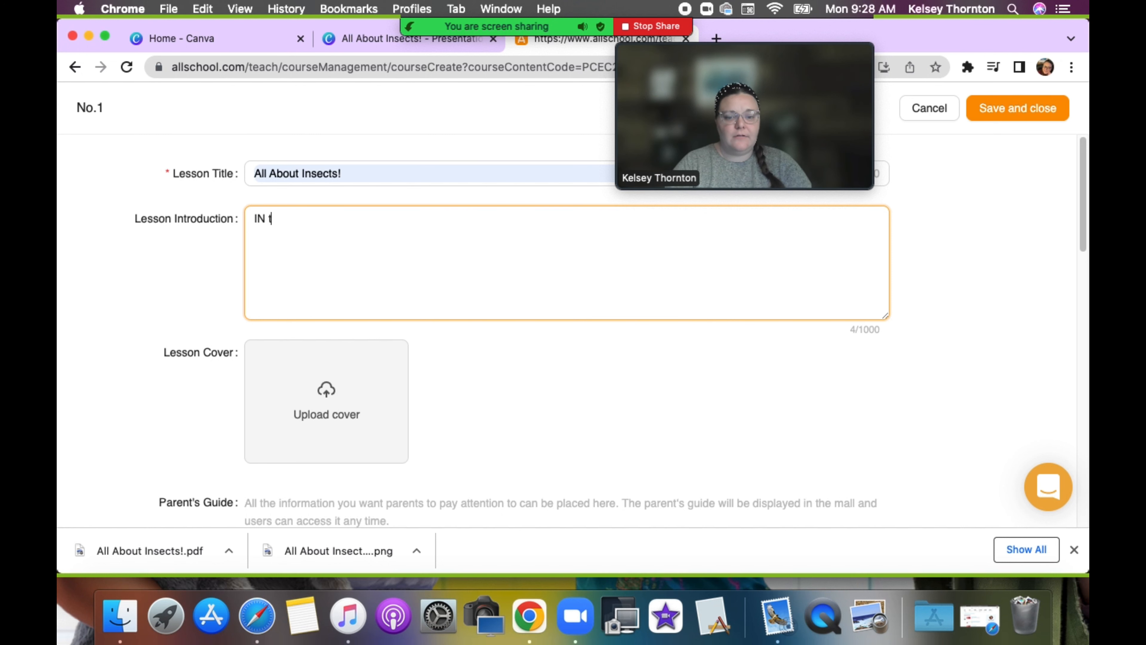
{"action": "key", "text": "BackSpace"}
{"action": "type", "text": "IN TH"}
{"action": "key", "text": "BackSpace"}
{"action": "key", "text": "BackSpace"}
{"action": "key", "text": "BackSpace"}
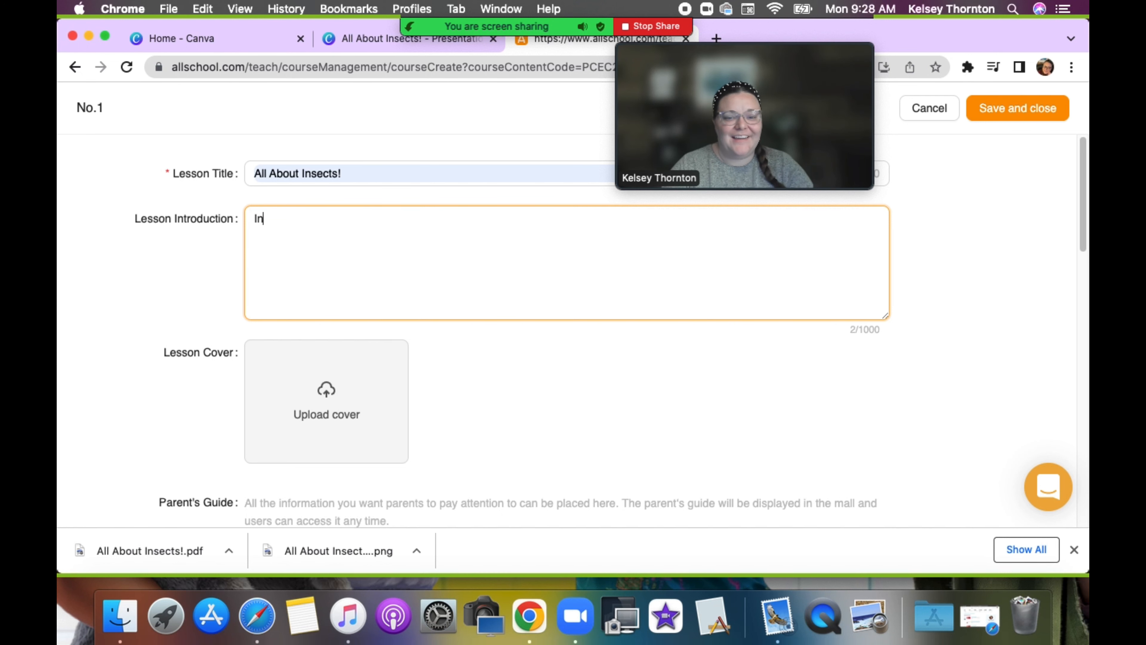
{"action": "type", "text": "This"}
{"action": "key", "text": "BackSpace"}
{"action": "key", "text": "BackSpace"}
{"action": "type", "text": "thi"}
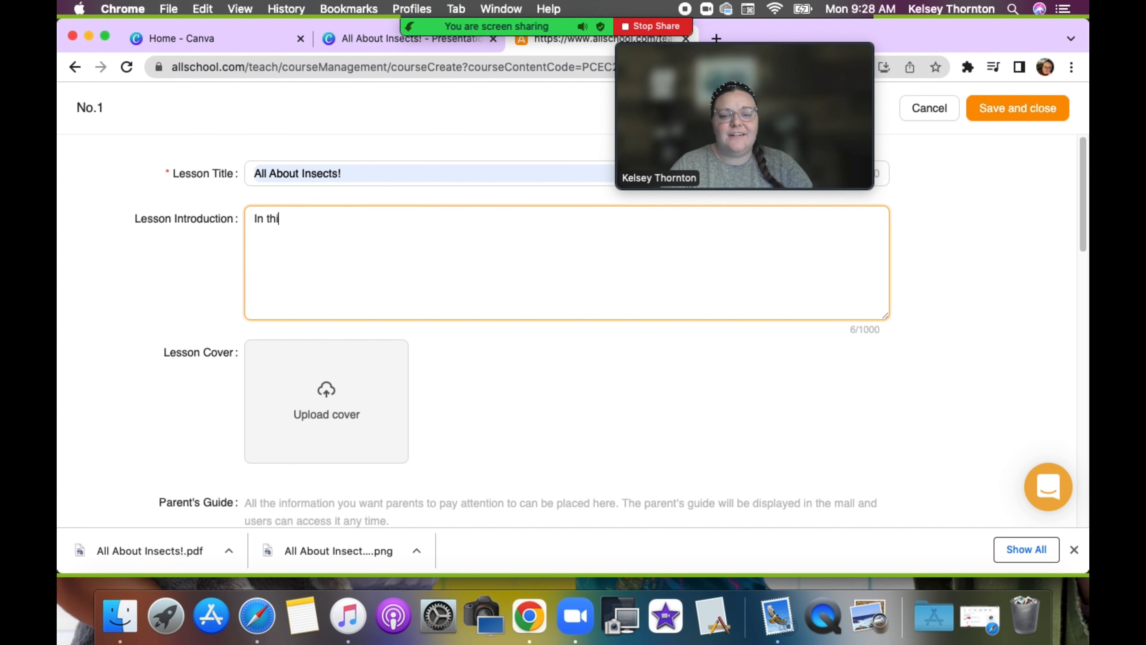
{"action": "type", "text": "s one-time cla"}
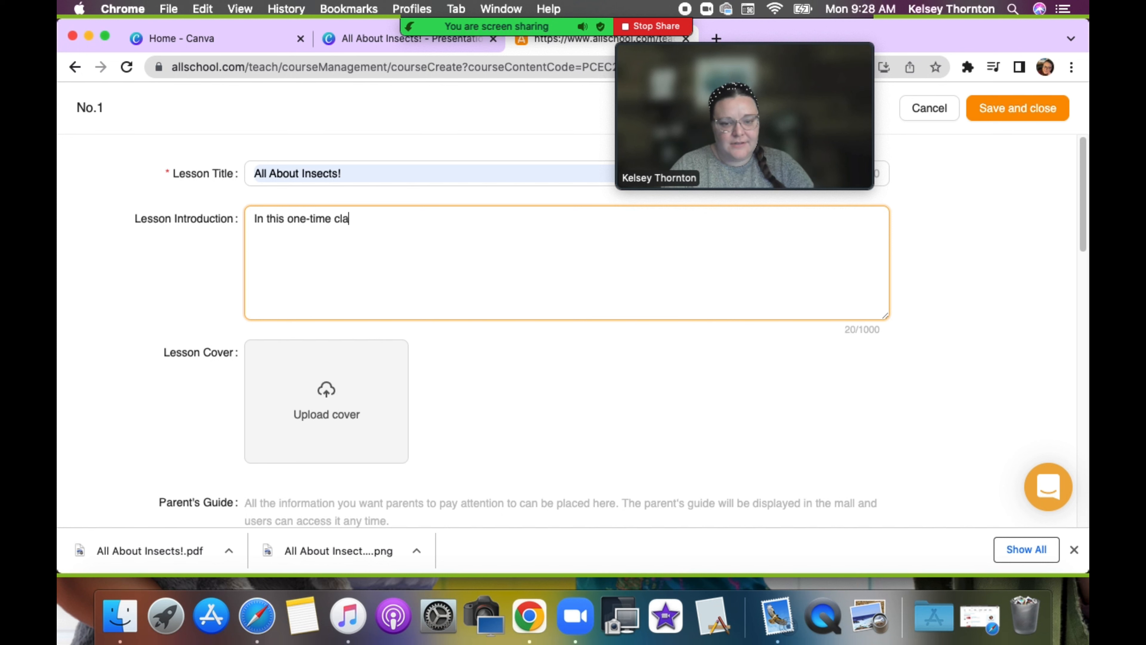
{"action": "type", "text": "ss, we will be exploring "}
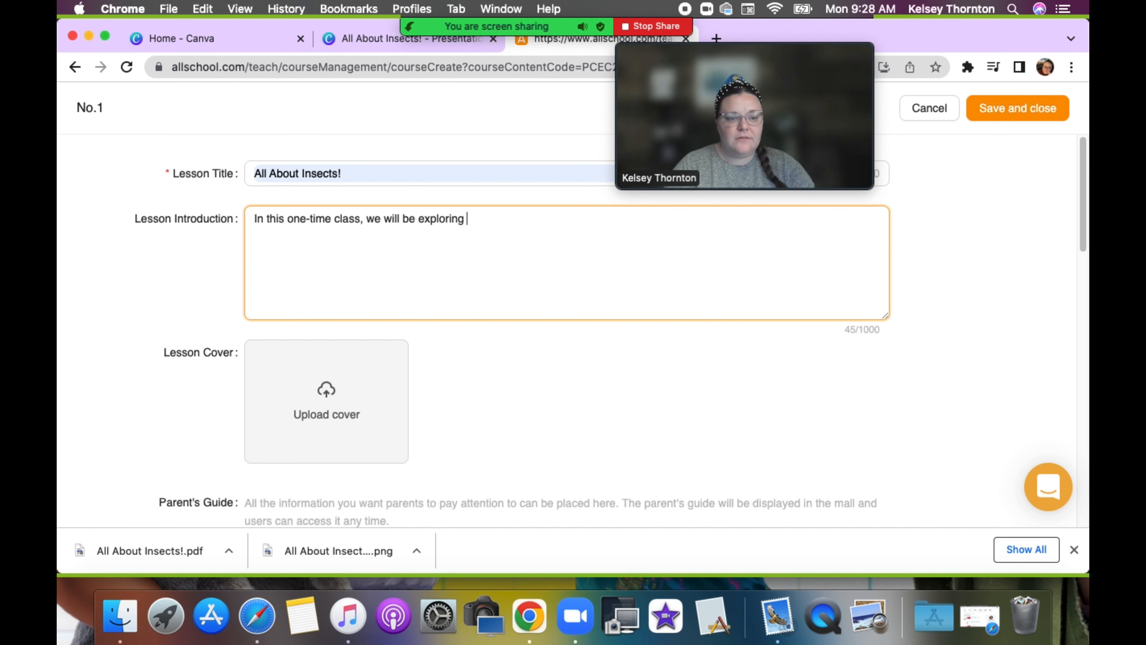
{"action": "type", "text": "different types of insects"}
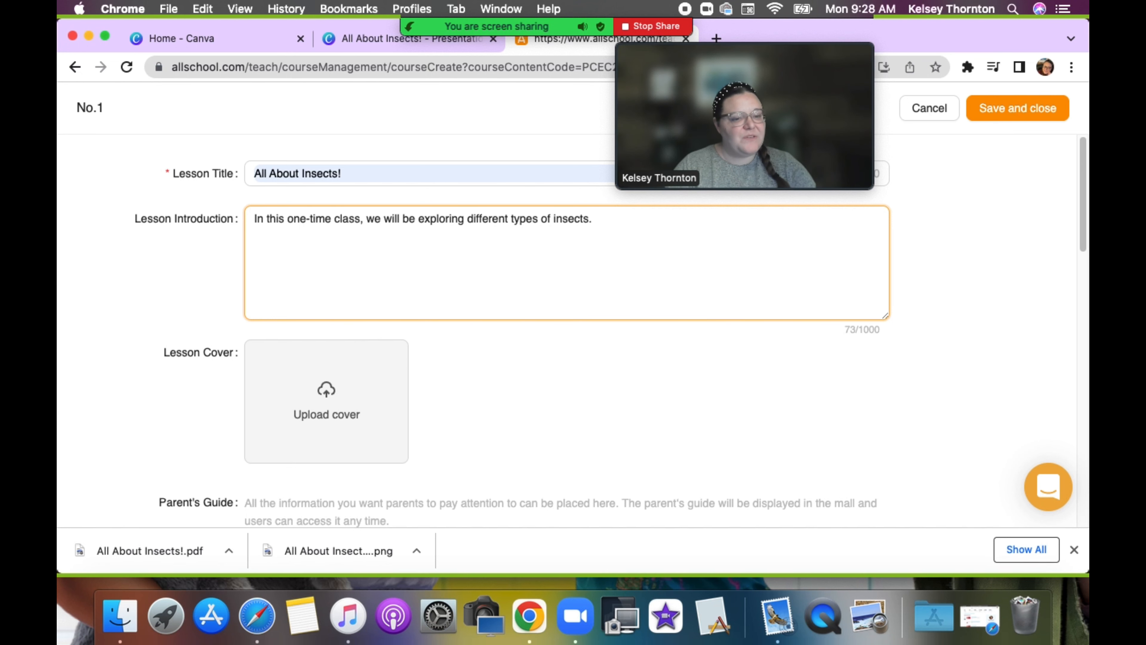
Step: Add to the lesson introduction "We will explore pollinating insects, garden protector insects, helpful insects, other insects, and concluding with the butterfly."
{"action": "type", "text": ". WE"}
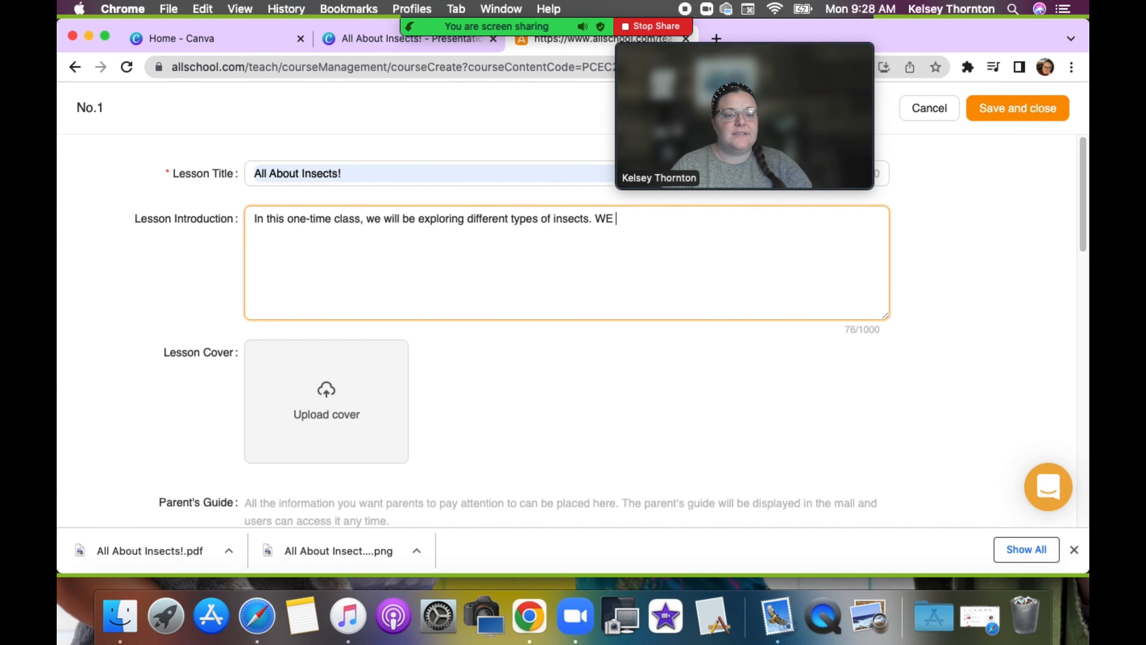
{"action": "key", "text": "BackSpace"}
{"action": "key", "text": "BackSpace"}
{"action": "type", "text": "e will expo"}
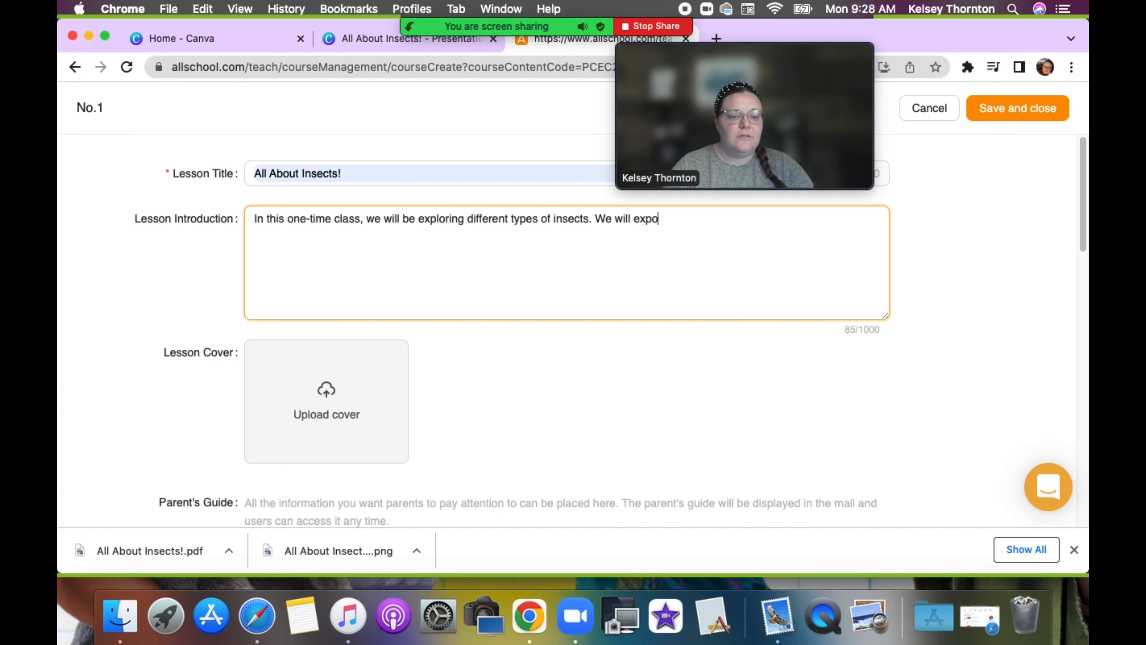
{"action": "type", "text": "lori"}
{"action": "type", "text": "e "}
{"action": "type", "text": "pollinating insects, garden"}
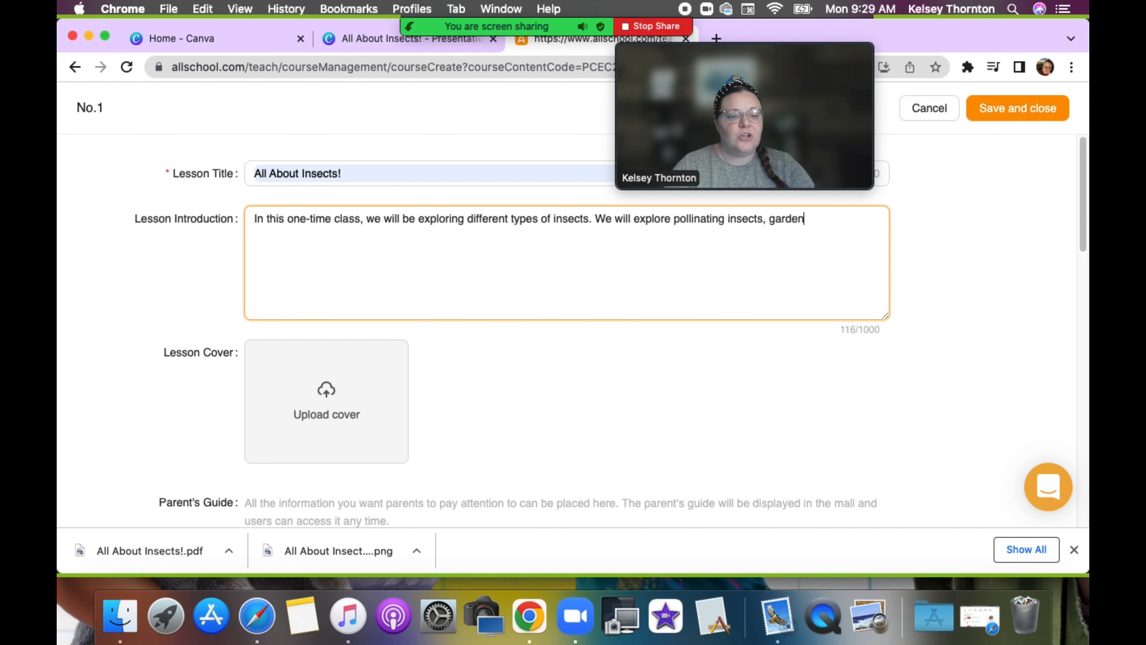
{"action": "type", "text": "insects"}
{"action": "type", "text": ", help"}
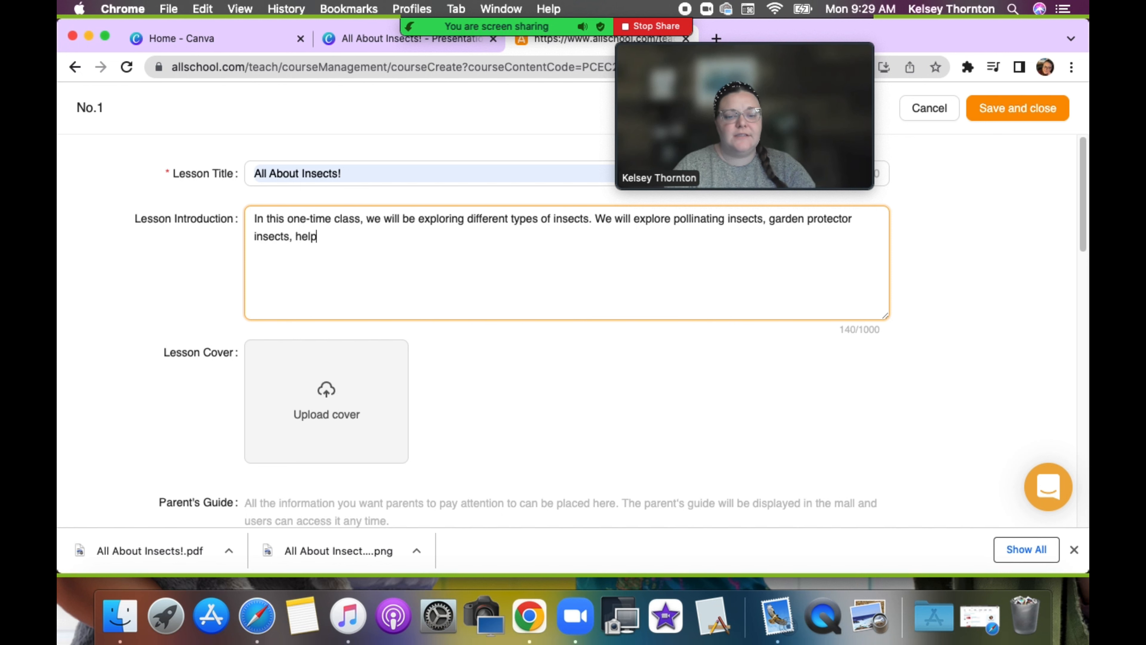
{"action": "type", "text": "ful insects, other insects, and"}
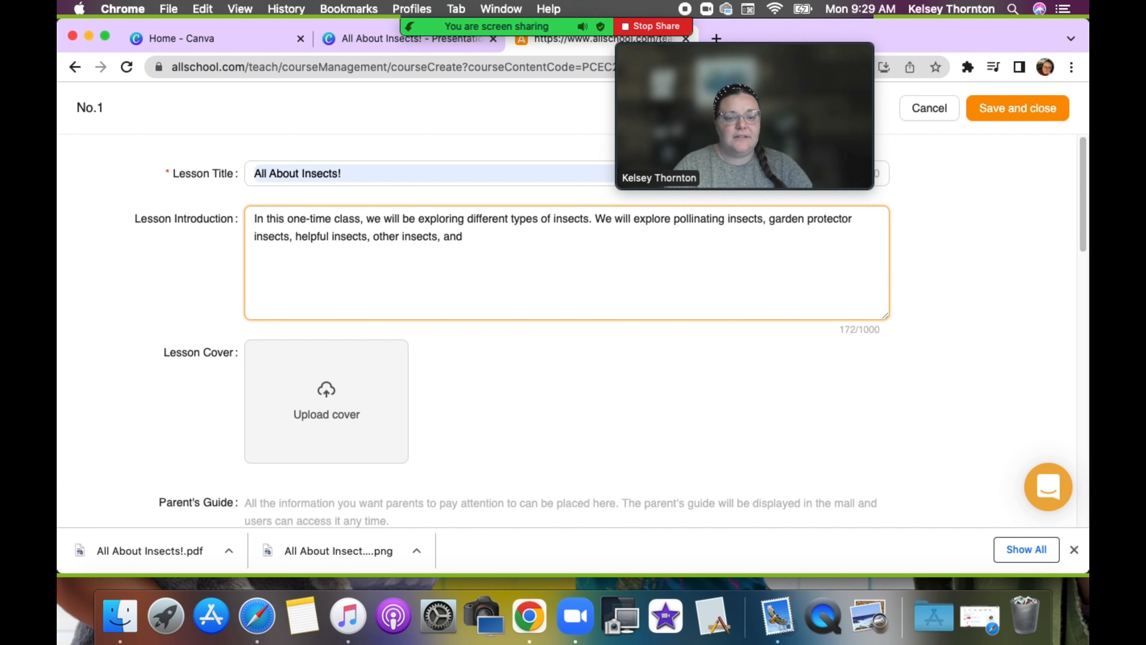
{"action": "type", "text": " concluding witht eh"}
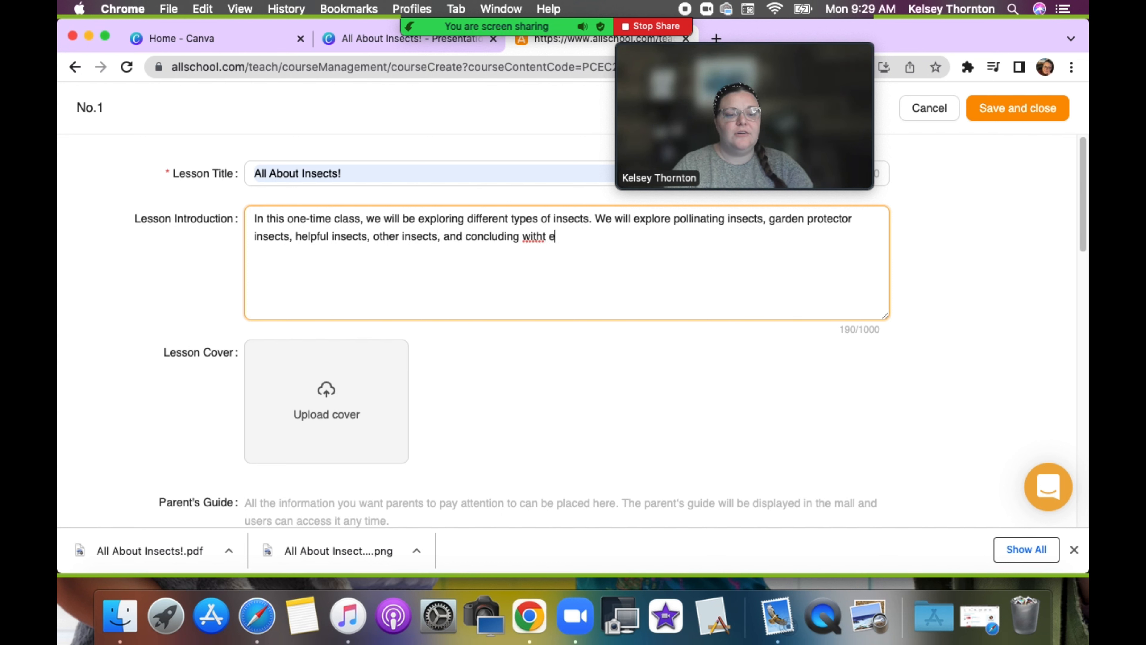
{"action": "key", "text": "BackSpace"}
{"action": "key", "text": "BackSpace"}
{"action": "type", "text": "the butter"}
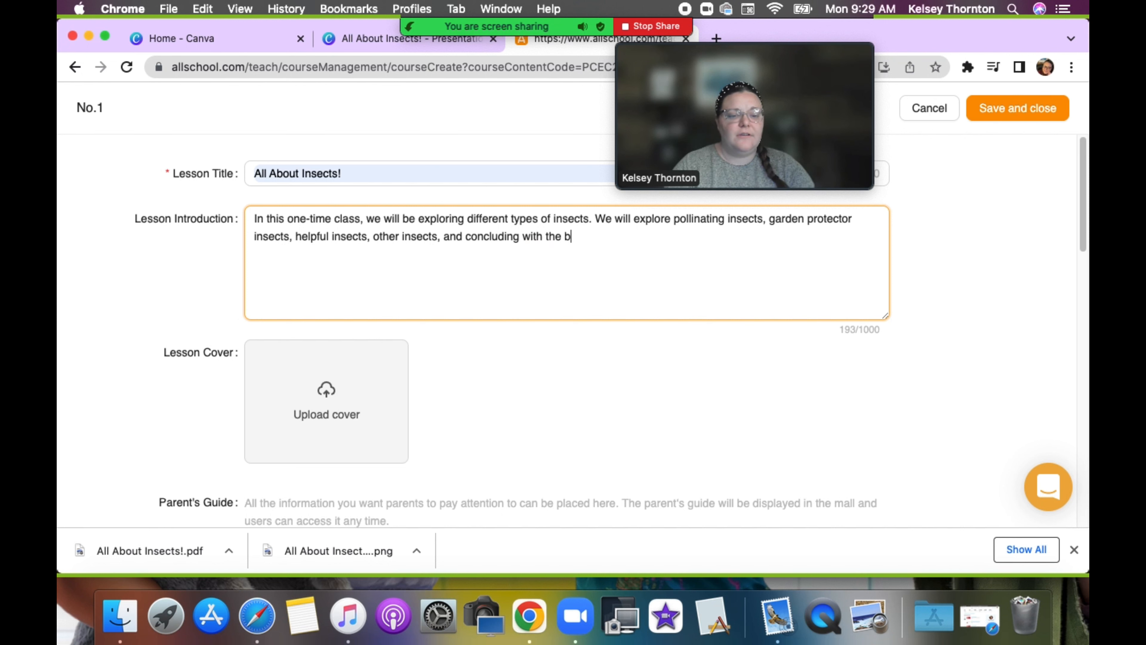
{"action": "type", "text": "."}
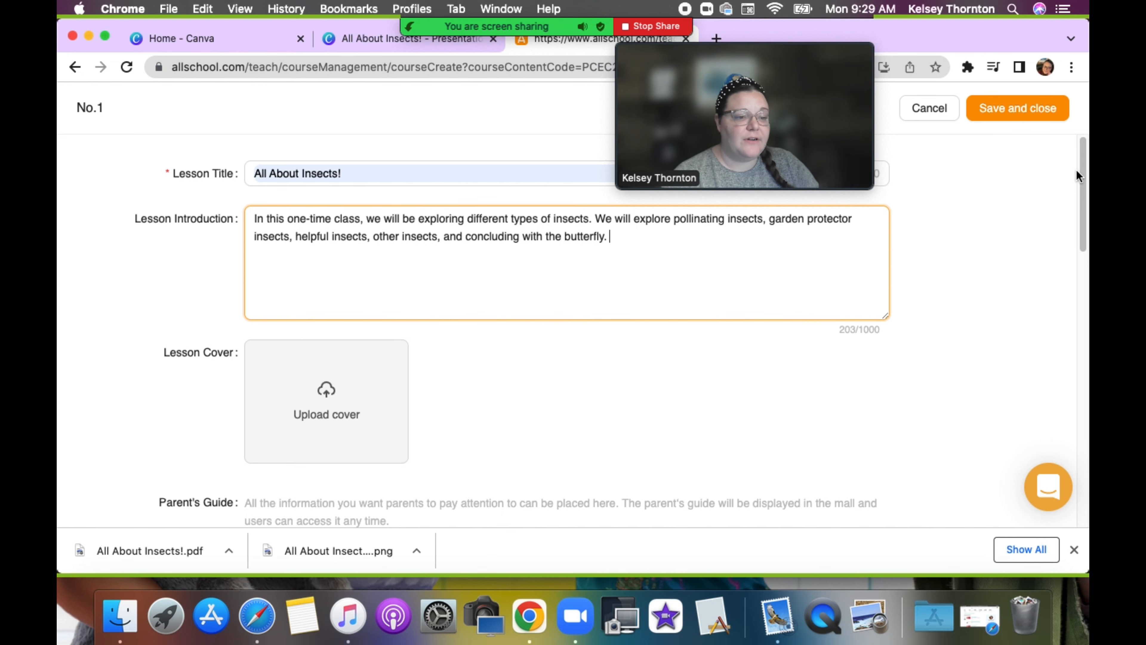
Step: Upload the image "all about insects!.png" from the Downloads folder as the lesson cover, accepting the default crop
{"action": "left_click_drag", "start_coordinate": [1081, 170], "coordinate": [1077, 211]}
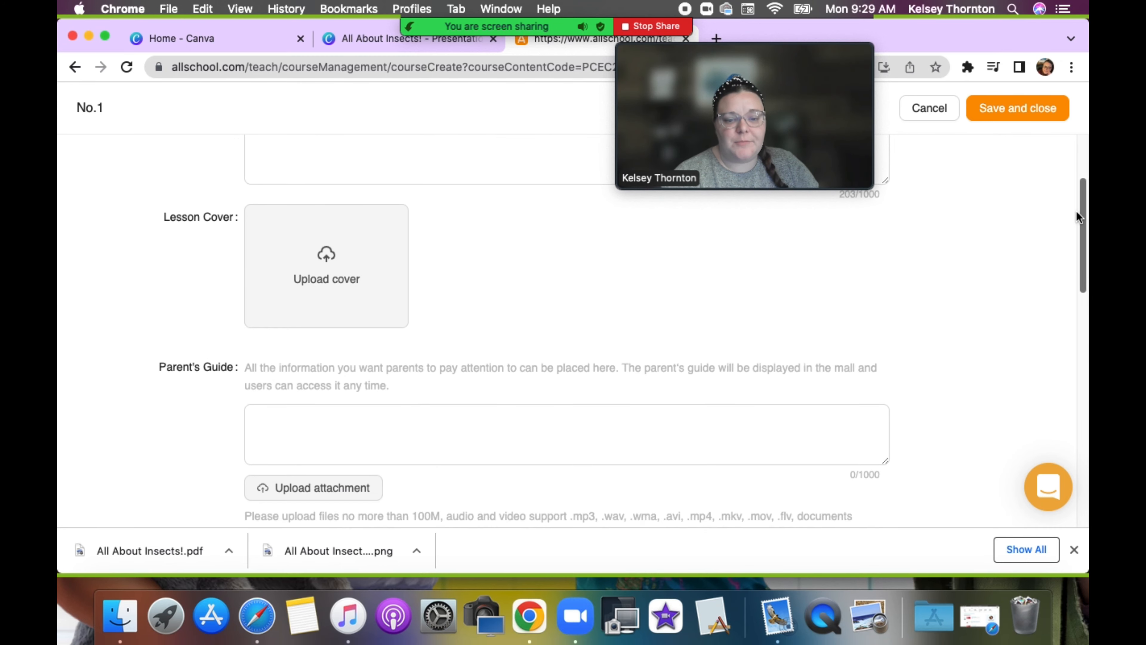
{"action": "left_click", "coordinate": [329, 297]}
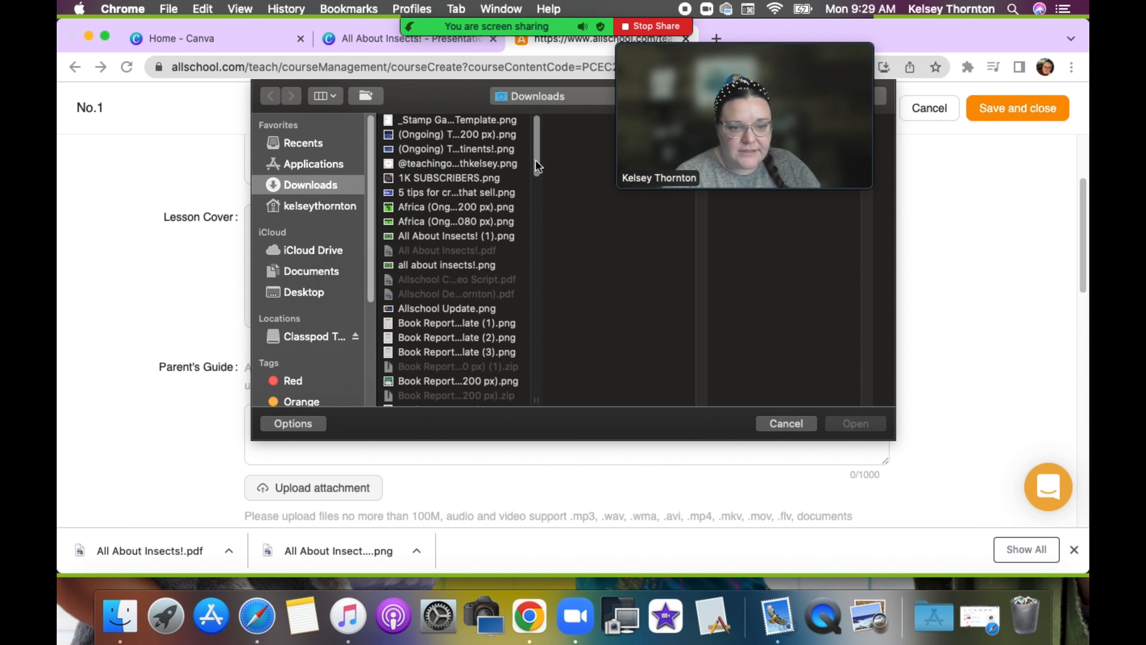
{"action": "left_click_drag", "start_coordinate": [536, 160], "coordinate": [535, 161]}
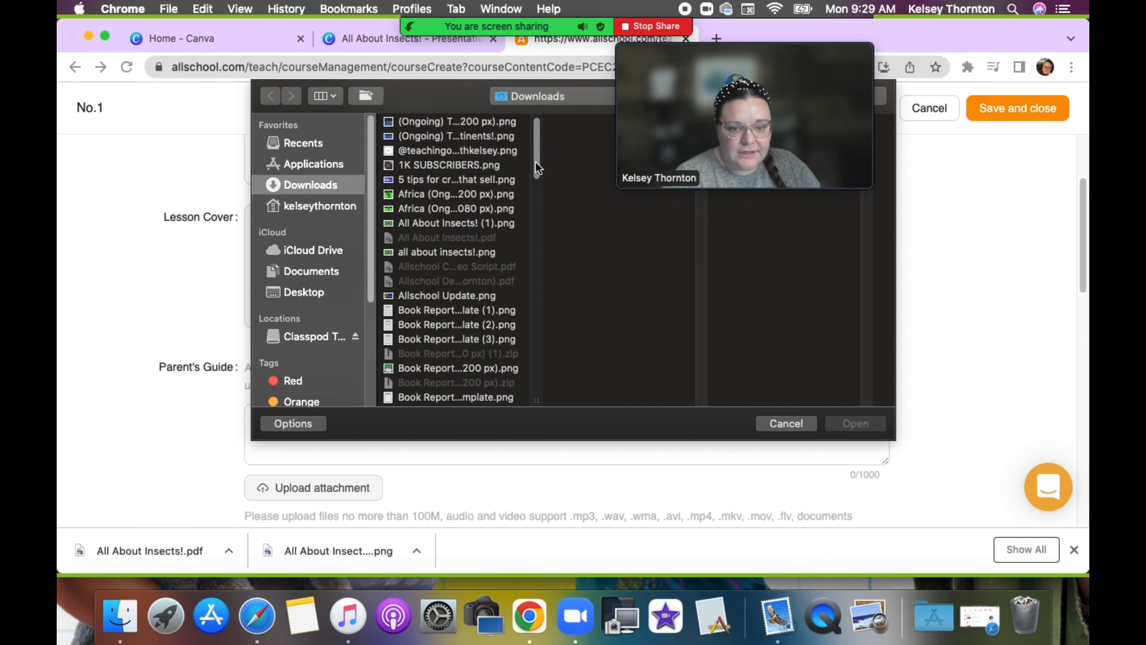
{"action": "left_click", "coordinate": [481, 253]}
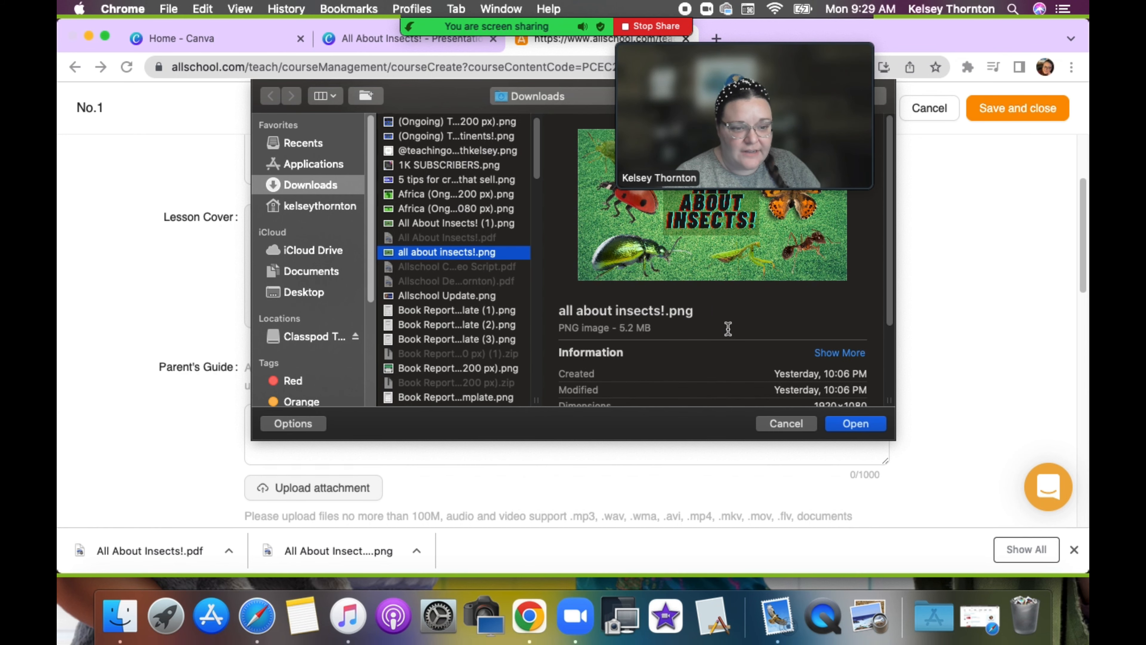
{"action": "left_click", "coordinate": [855, 423]}
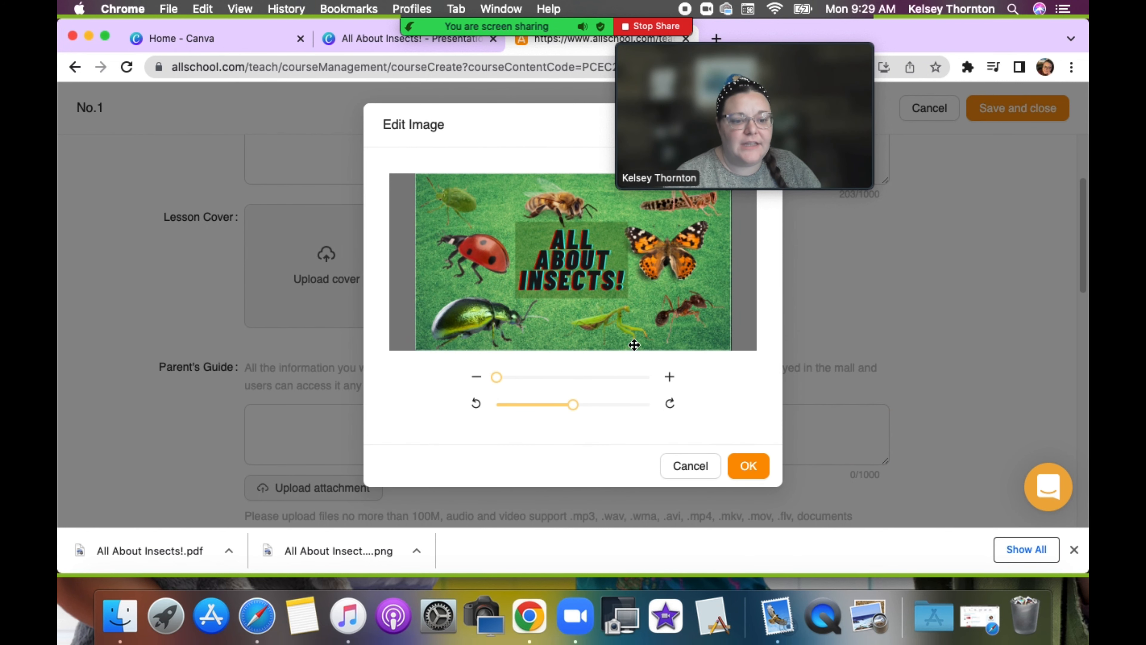
{"action": "left_click", "coordinate": [745, 470]}
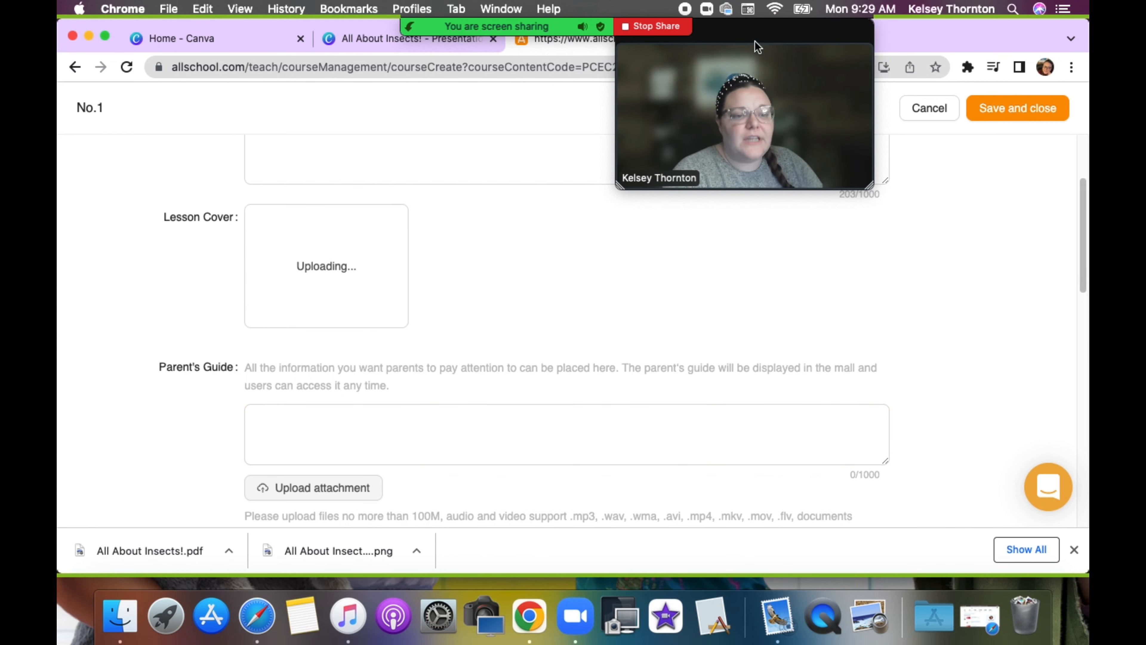
Step: Start the lesson's parent's guide with the sentence "This lesson will be taught in English."
{"action": "left_click_drag", "start_coordinate": [760, 43], "coordinate": [847, 39]}
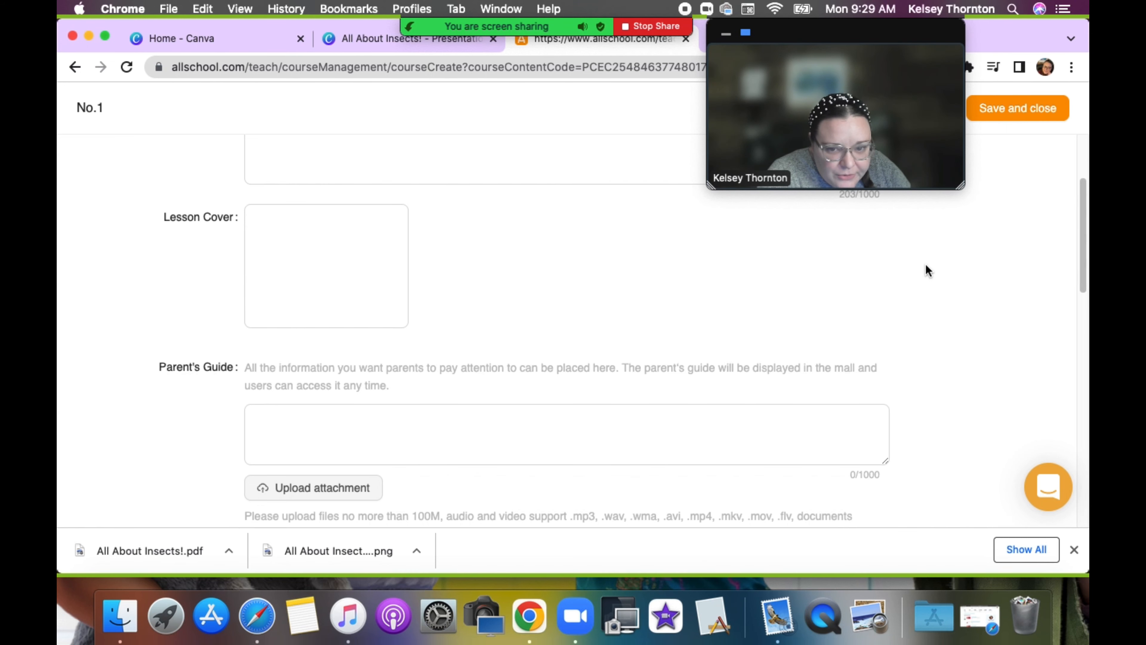
{"action": "left_click_drag", "start_coordinate": [1080, 246], "coordinate": [1081, 291]}
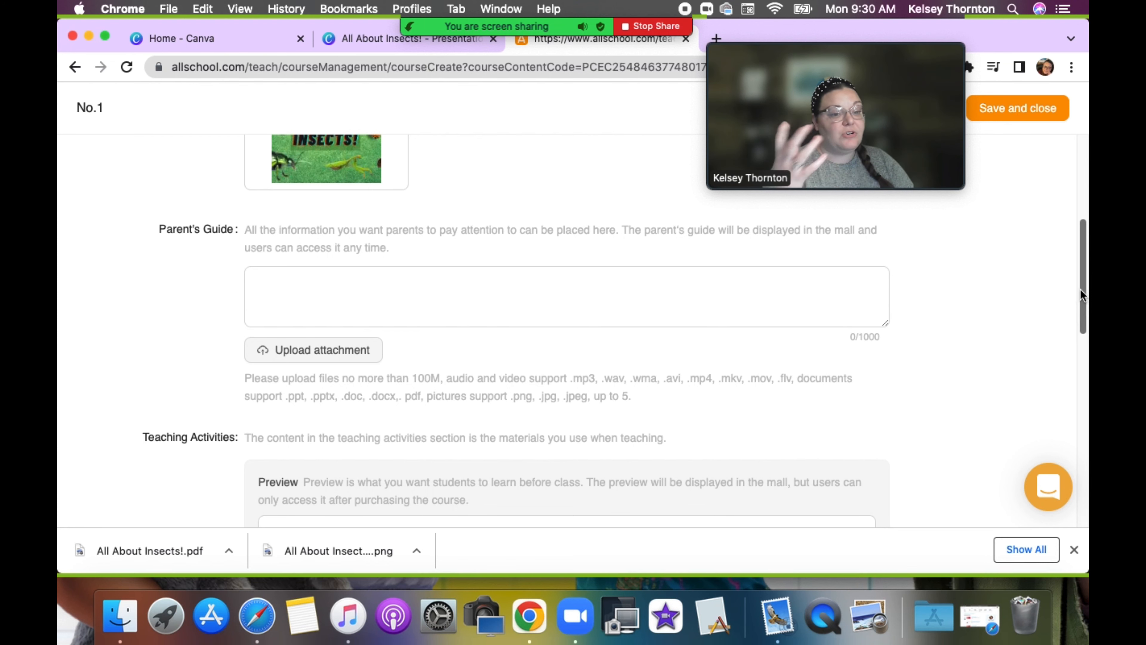
{"action": "left_click_drag", "start_coordinate": [1081, 289], "coordinate": [1080, 290]}
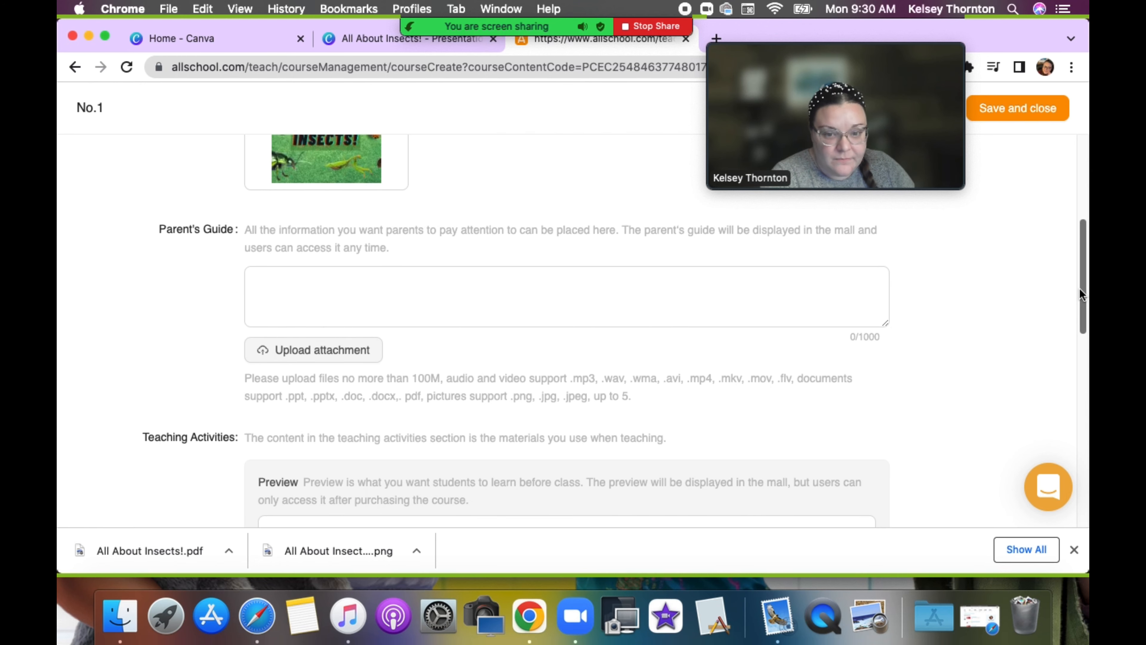
{"action": "left_click_drag", "start_coordinate": [1080, 287], "coordinate": [1083, 268]}
{"action": "left_click", "coordinate": [490, 348]}
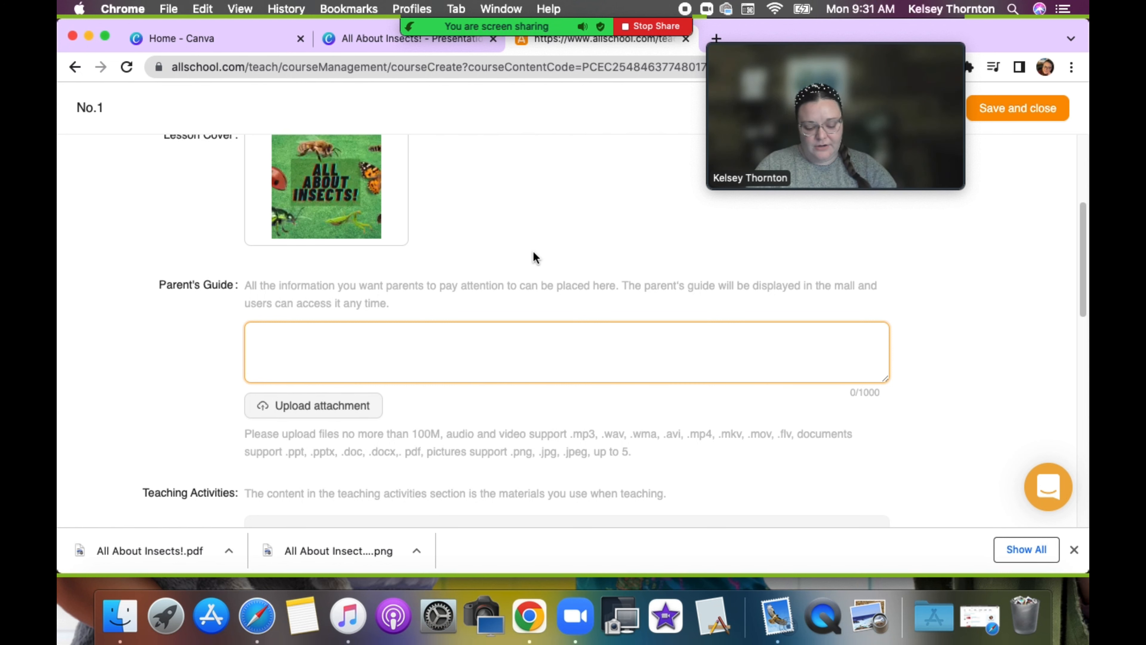
{"action": "type", "text": "This lesso"}
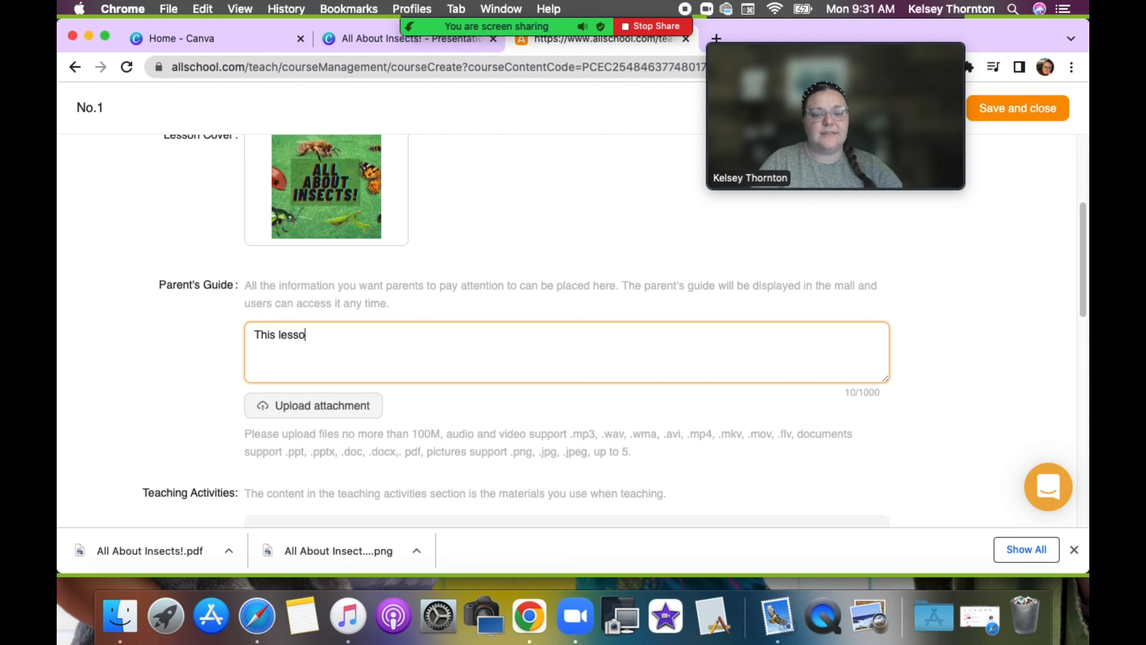
{"action": "type", "text": "n will be tau"}
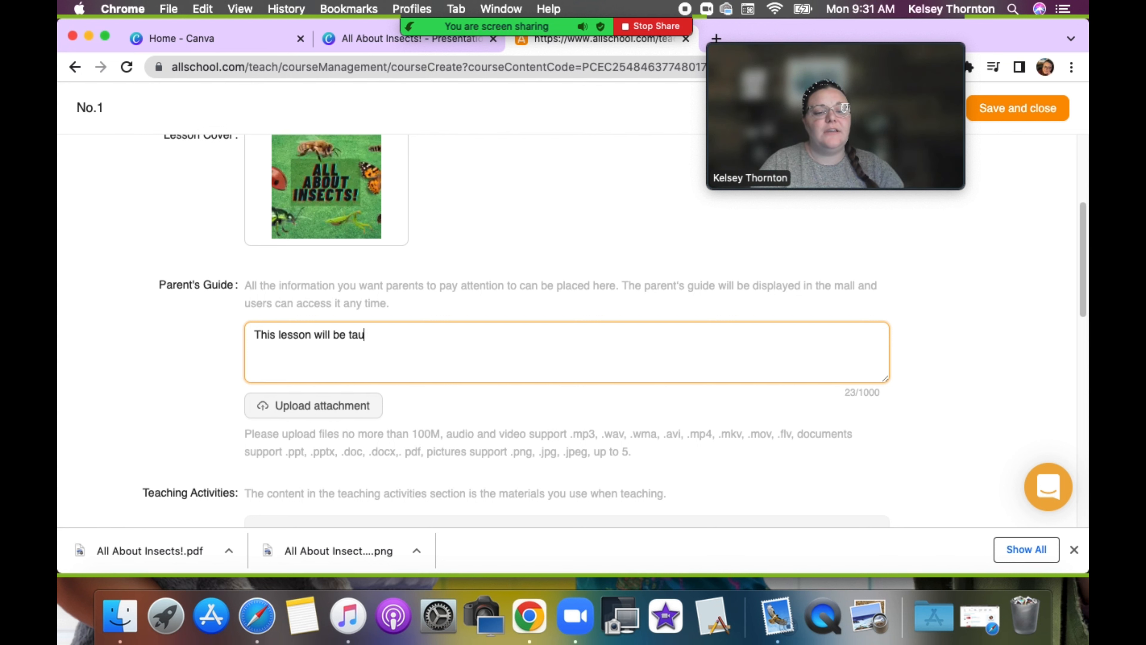
{"action": "type", "text": "ght in English."}
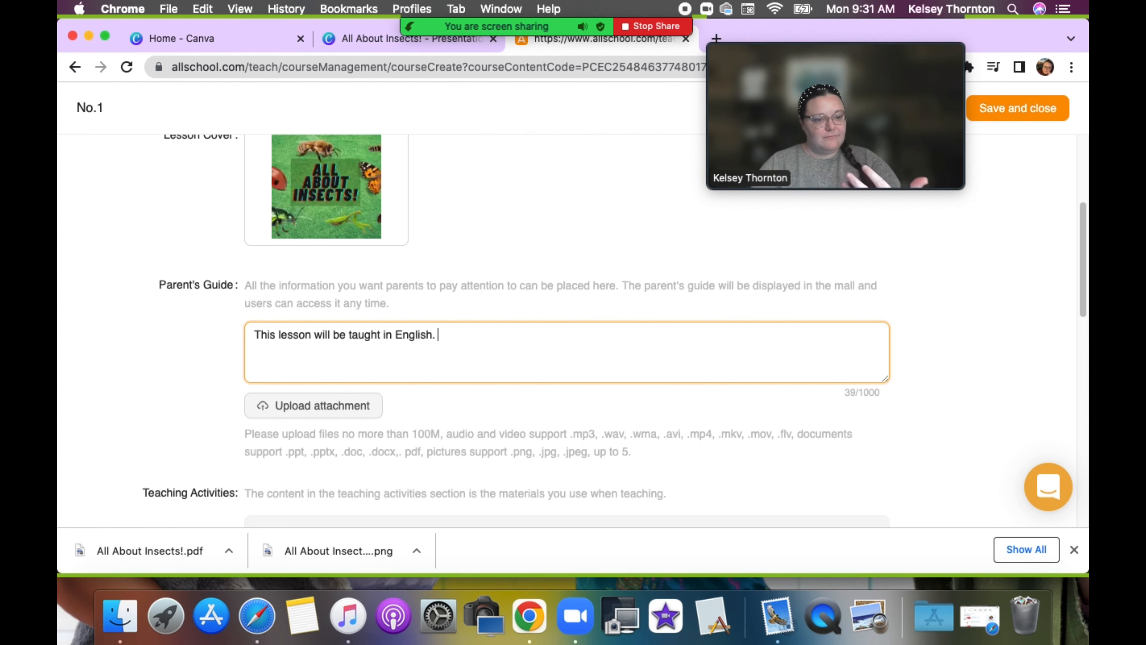
Step: Add to the parent's guide "If your child is in need of ESL assistance, please message the teacher", followed by the teacher's name in parentheses
{"action": "type", "text": "If you"}
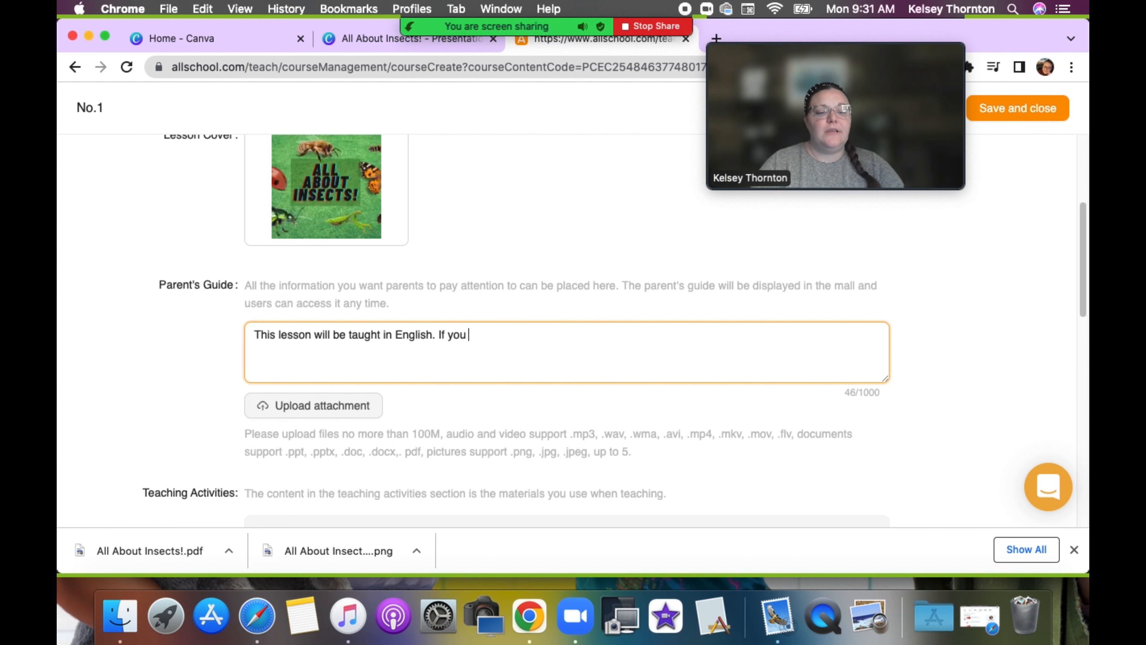
{"action": "type", "text": "r child is"}
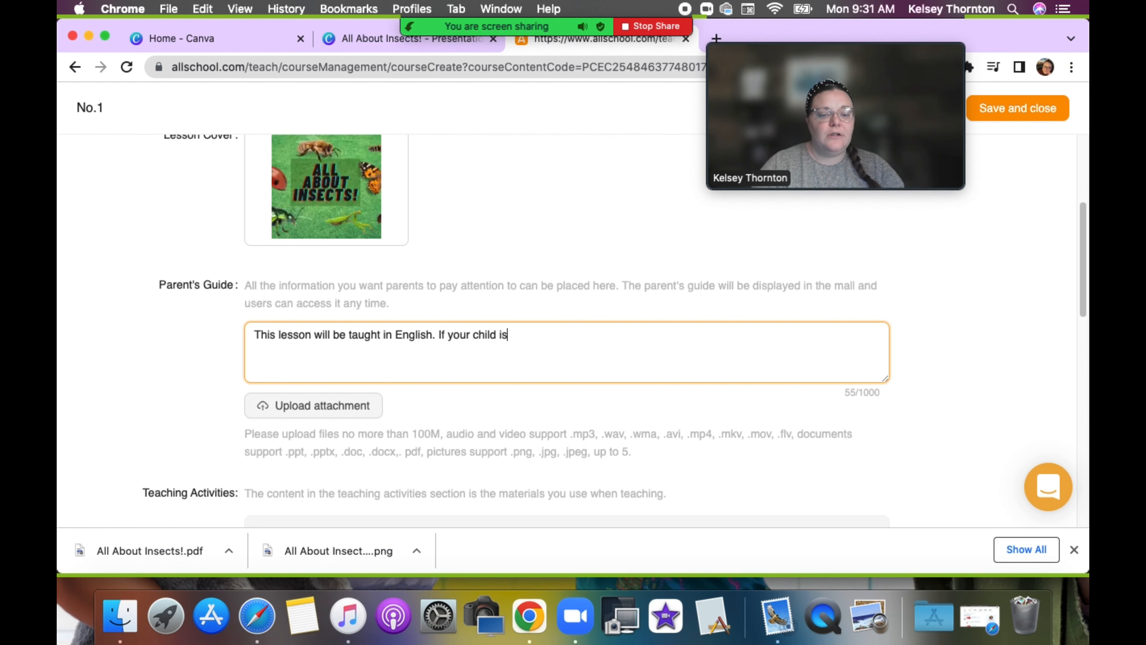
{"action": "type", "text": " in need of ESL assistance, please message the teacher (sm\\"}
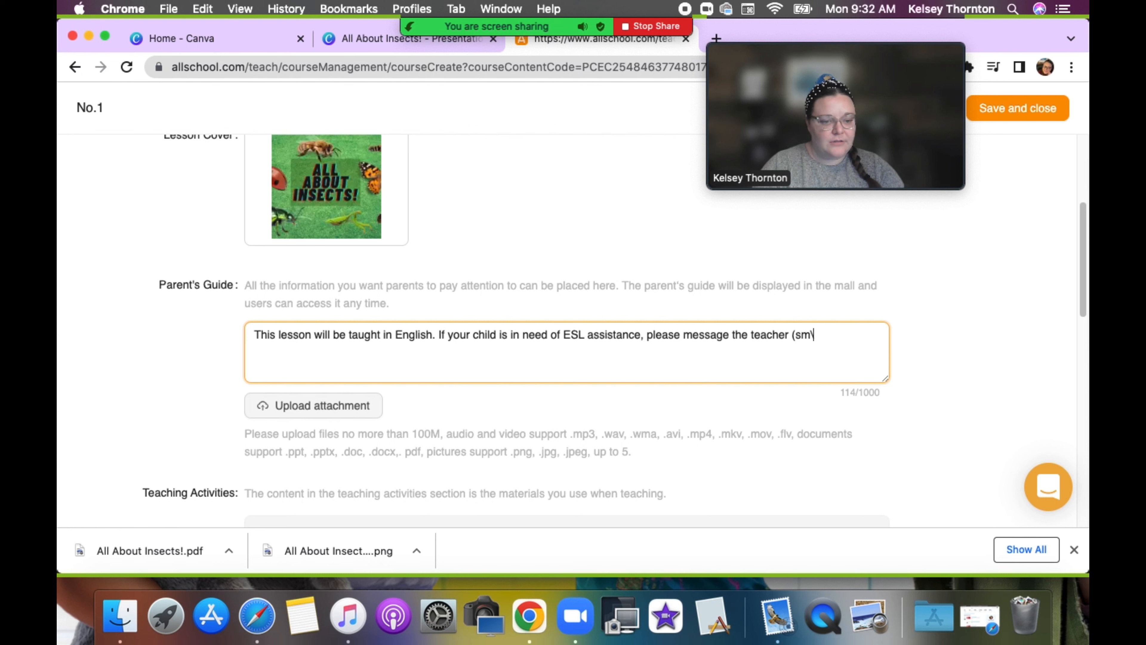
{"action": "key", "text": "BackSpace"}
{"action": "key", "text": "BackSpace"}
{"action": "type", "text": "sm"}
{"action": "key", "text": "BackSpace"}
{"action": "key", "text": "BackSpace"}
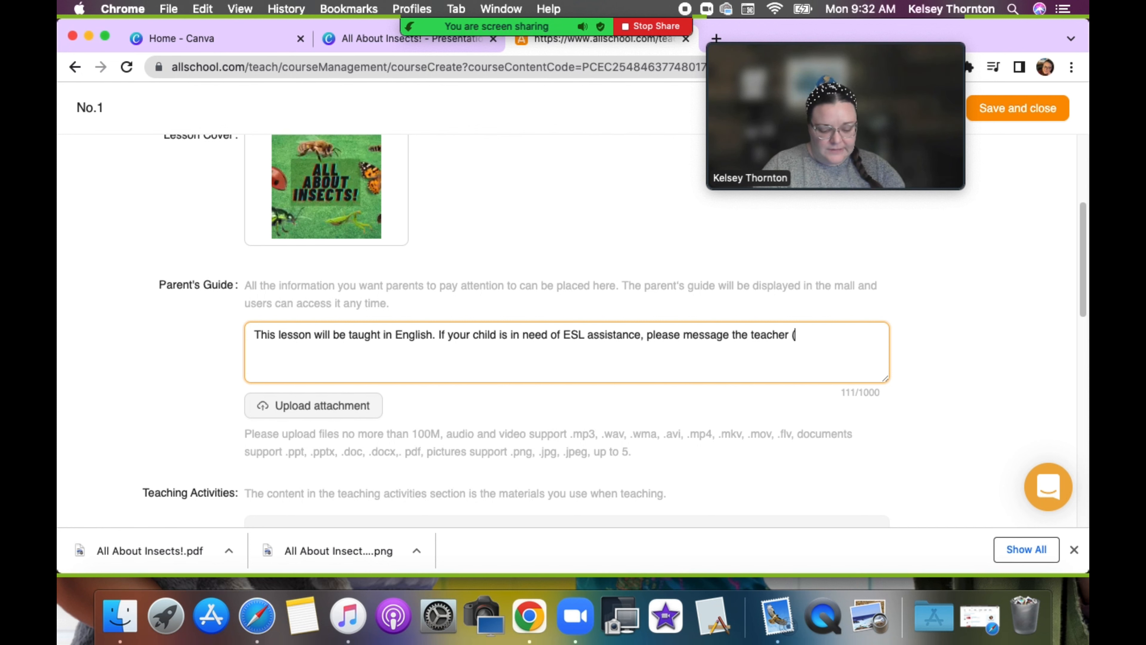
{"action": "type", "text": "ms"}
{"action": "key", "text": "BackSpace"}
{"action": "key", "text": "BackSpace"}
{"action": "type", "text": "Ms"}
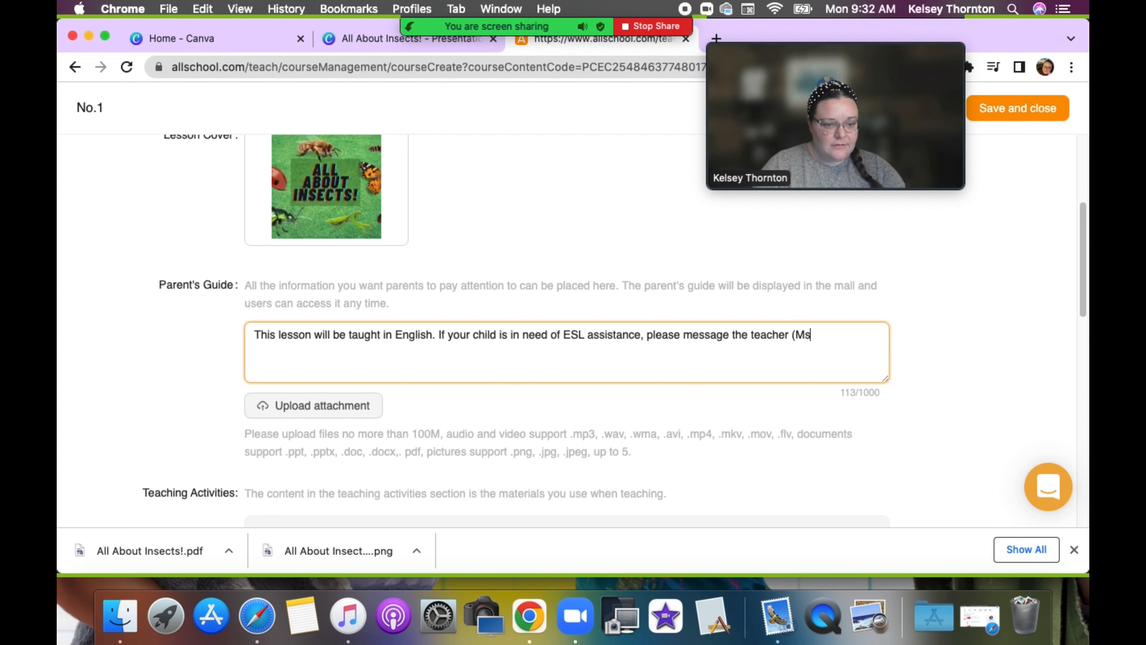
{"action": "type", "text": ". Kelsey)"}
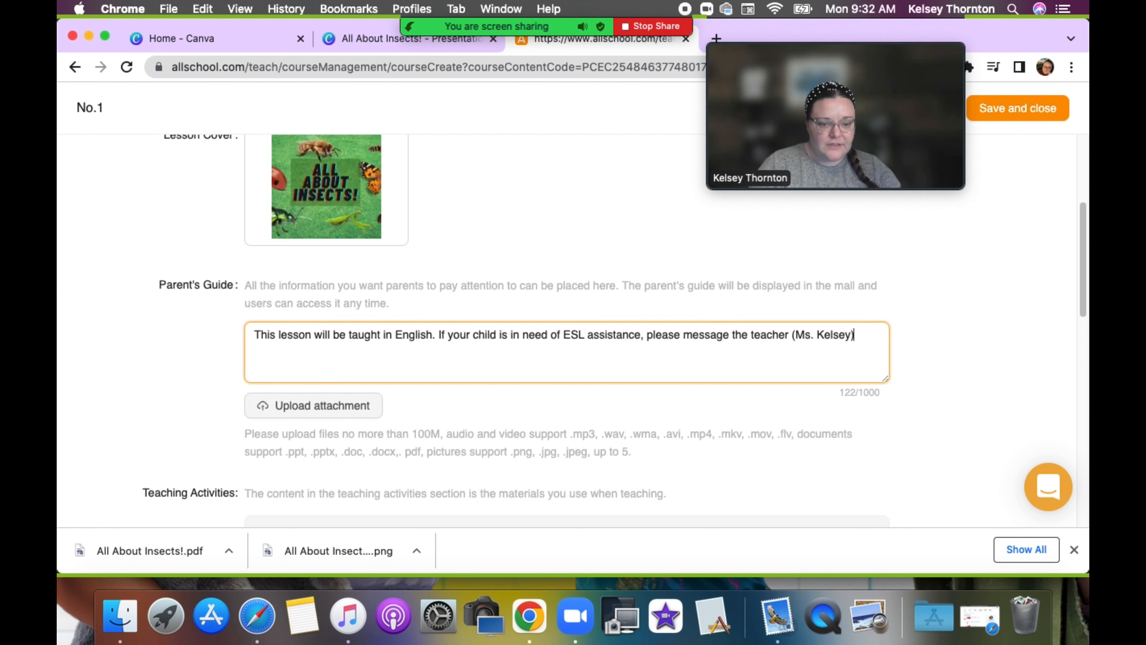
Step: Complete the parent's guide sentence with "ahead of time so that I can accommodate the lesson for your child.", correcting the spelling of "accommodate"
{"action": "type", "text": "ahead of ti"}
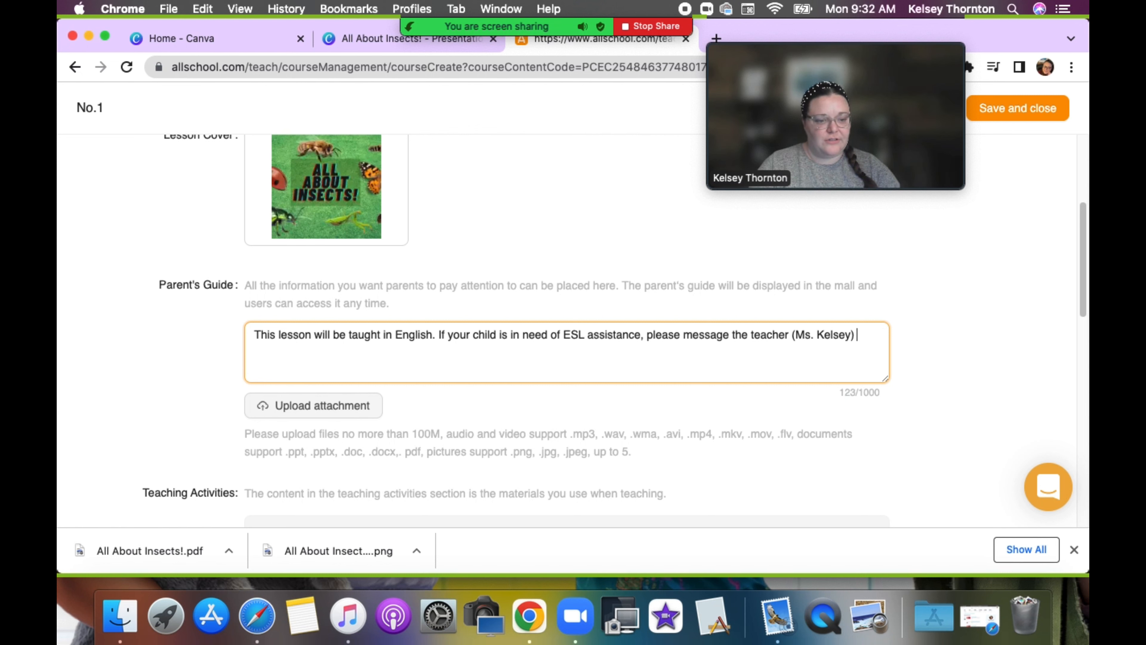
{"action": "type", "text": "me "}
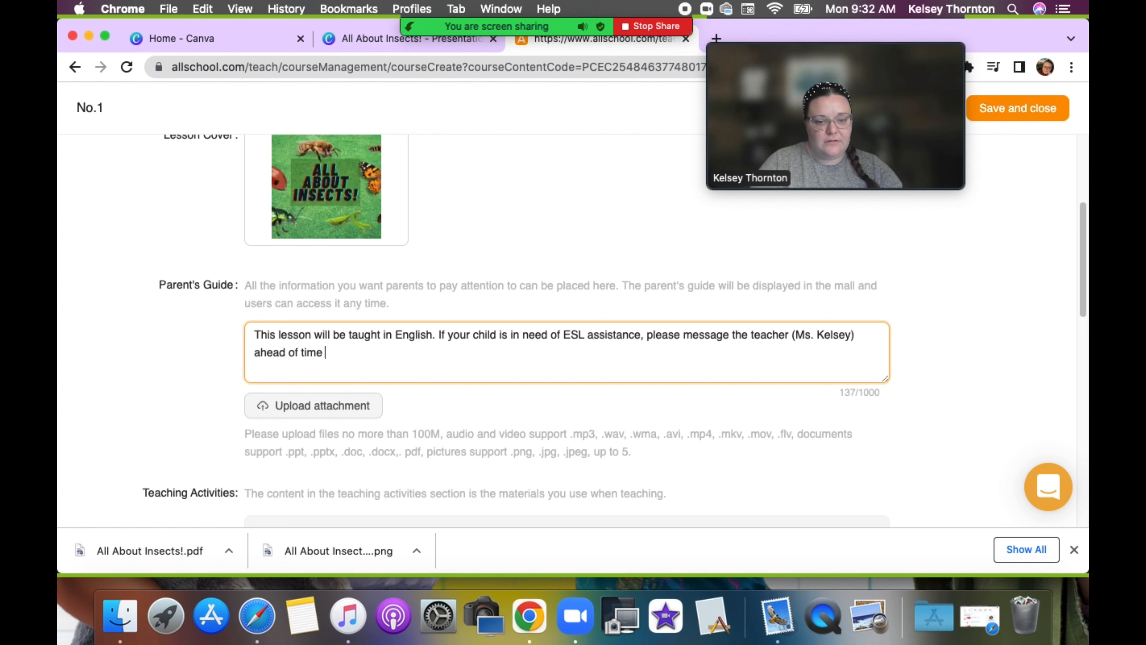
{"action": "type", "text": "so that I can "}
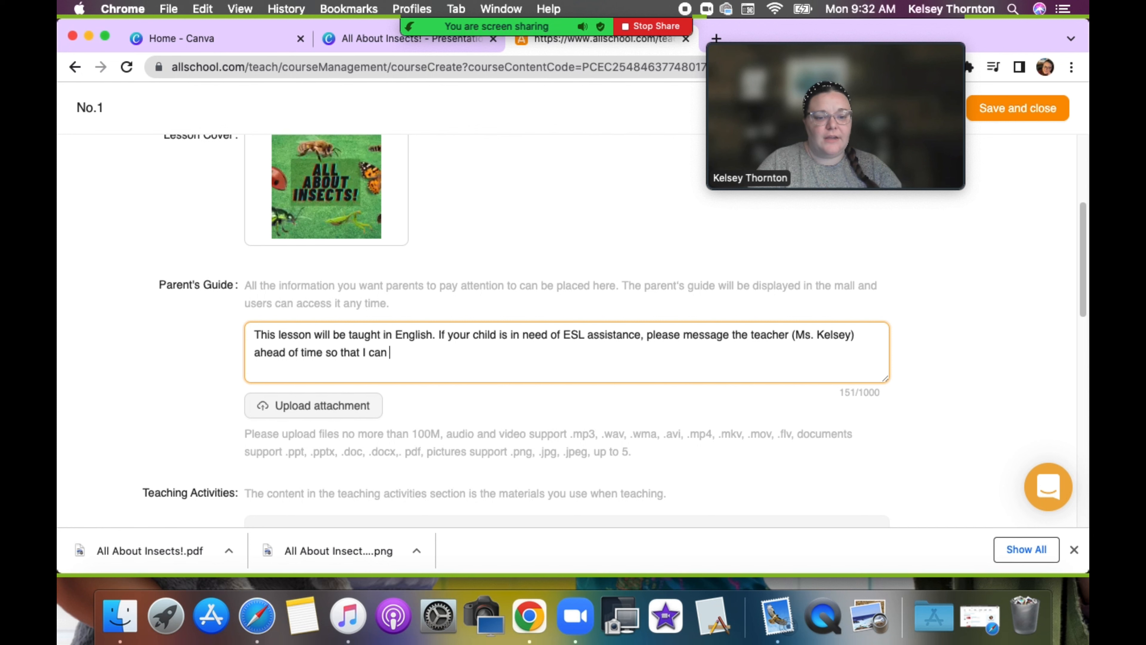
{"action": "type", "text": "ac"}
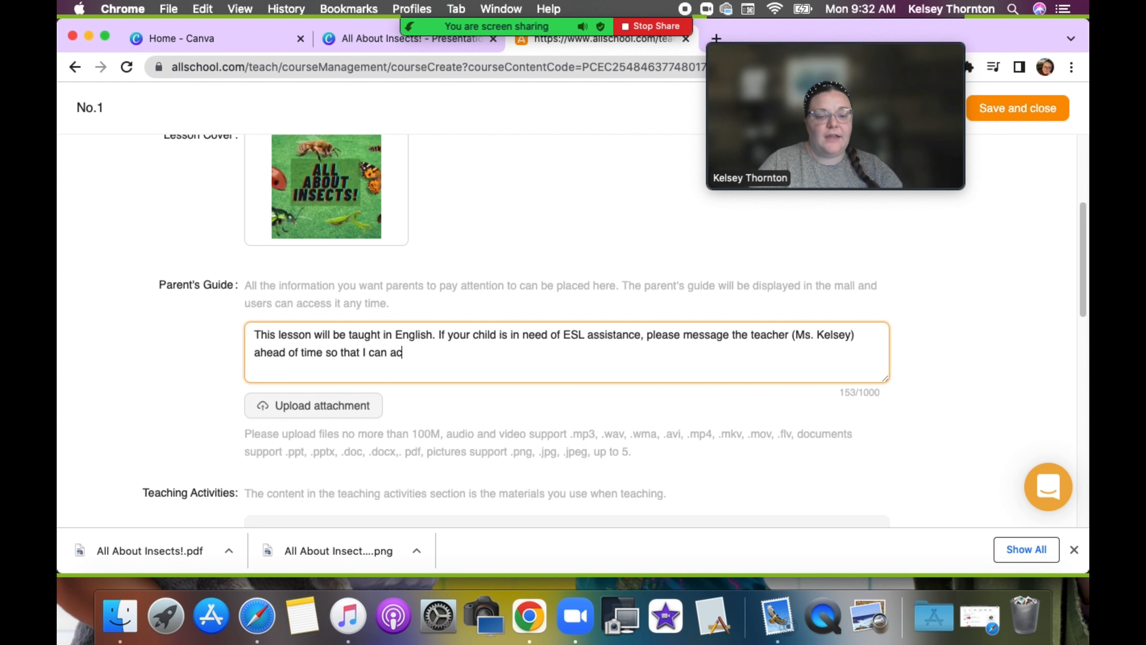
{"action": "type", "text": "comodate "}
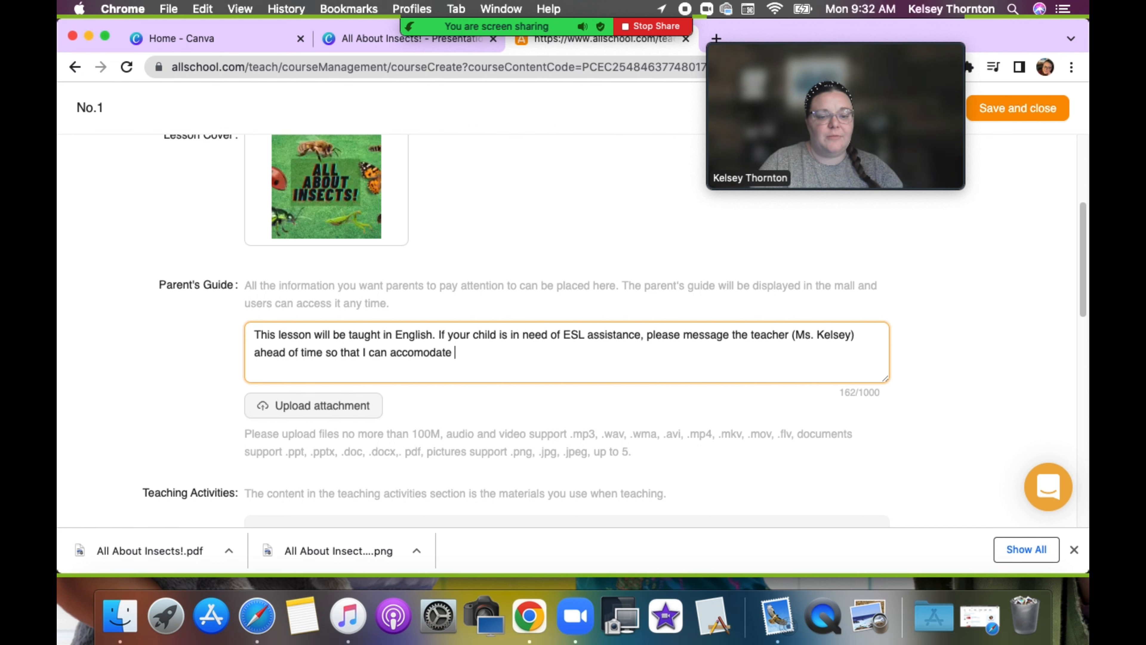
{"action": "type", "text": "the lesson for your child."}
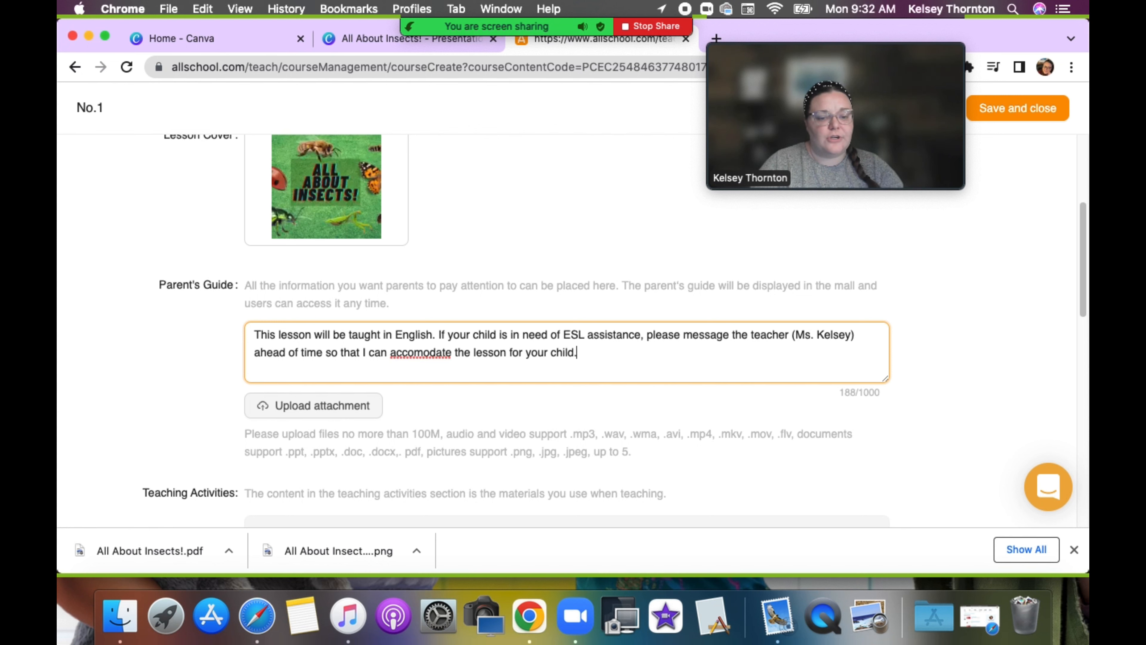
{"action": "right_click", "coordinate": [416, 352]}
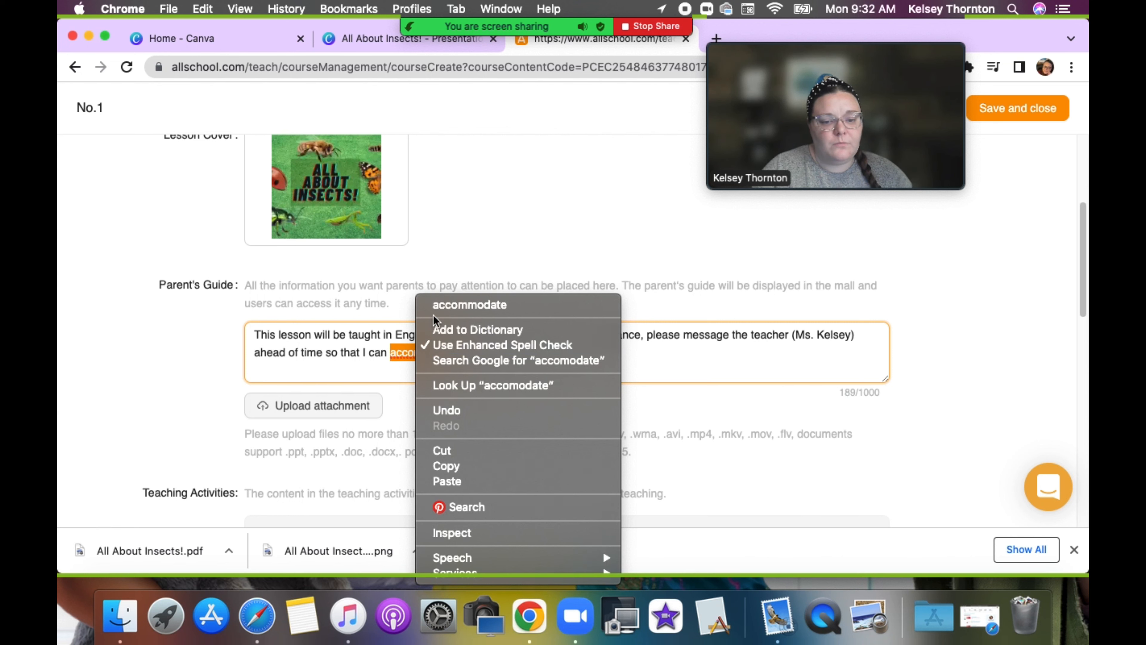
{"action": "left_click", "coordinate": [456, 307]}
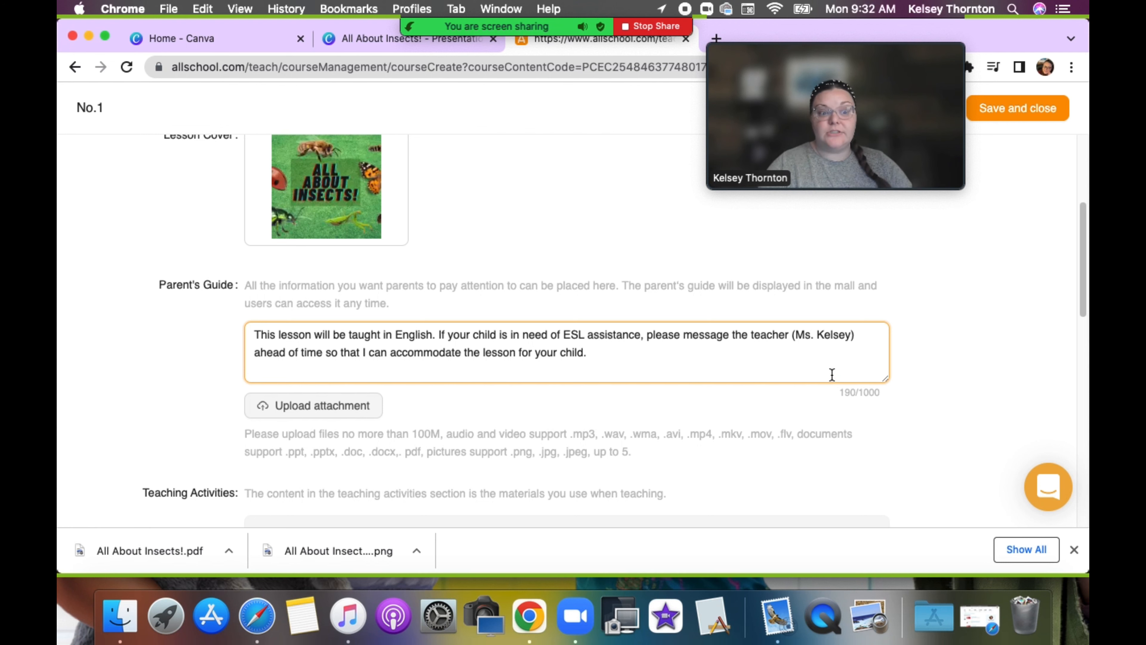
Step: Review the Preview, Courseware and Homework sections of the lesson's teaching activities and their attachment requirements
{"action": "left_click_drag", "start_coordinate": [1084, 310], "coordinate": [1082, 343]}
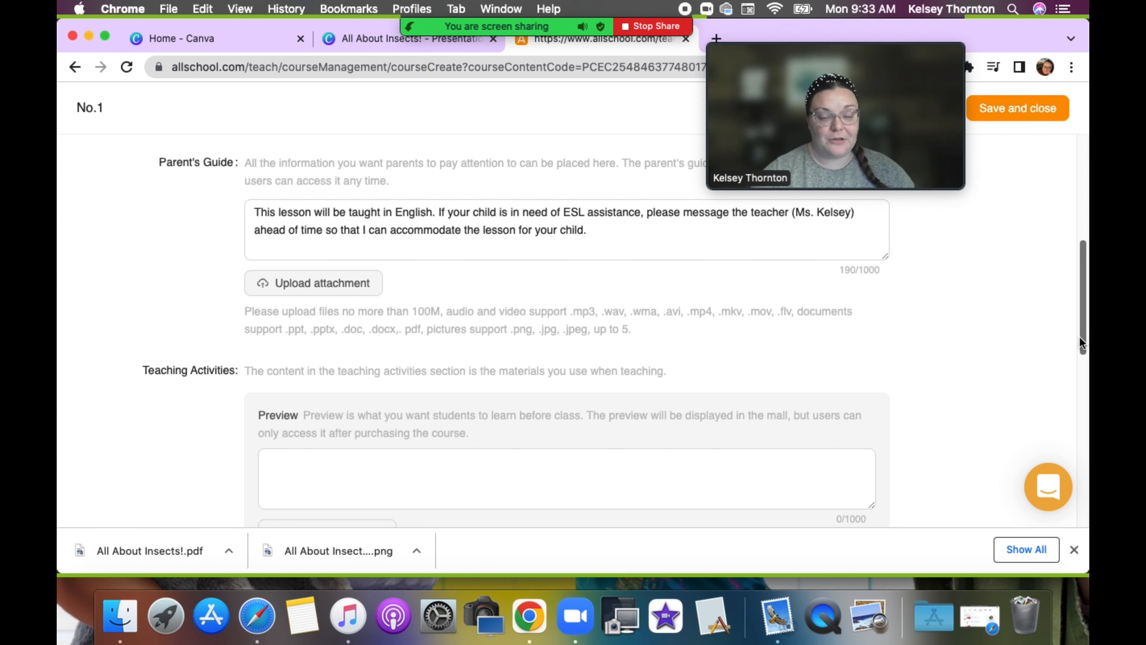
{"action": "left_click_drag", "start_coordinate": [1080, 306], "coordinate": [1081, 375]}
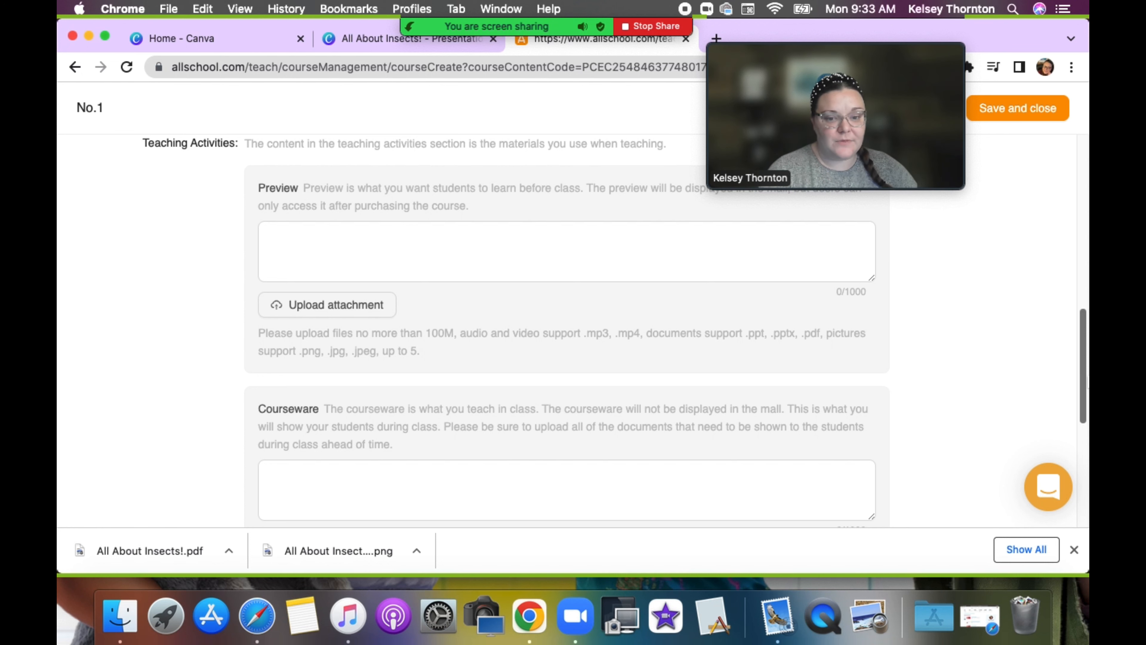
{"action": "left_click_drag", "start_coordinate": [1085, 377], "coordinate": [1069, 351]}
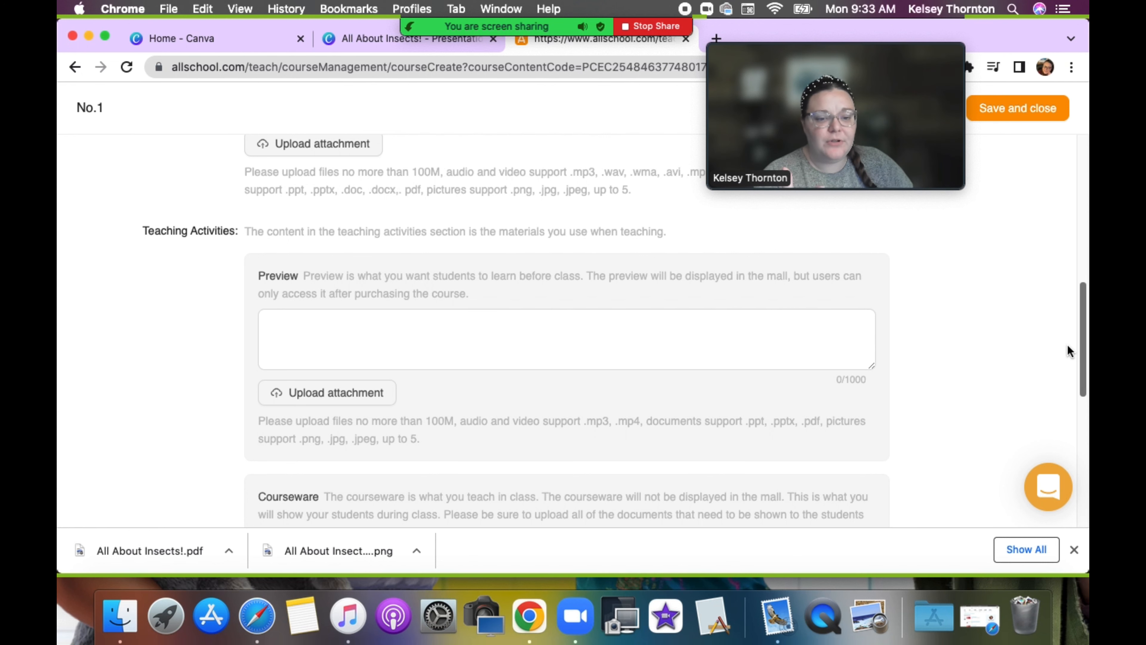
{"action": "scroll", "coordinate": [1069, 351], "scroll_direction": "down", "scroll_amount": 3}
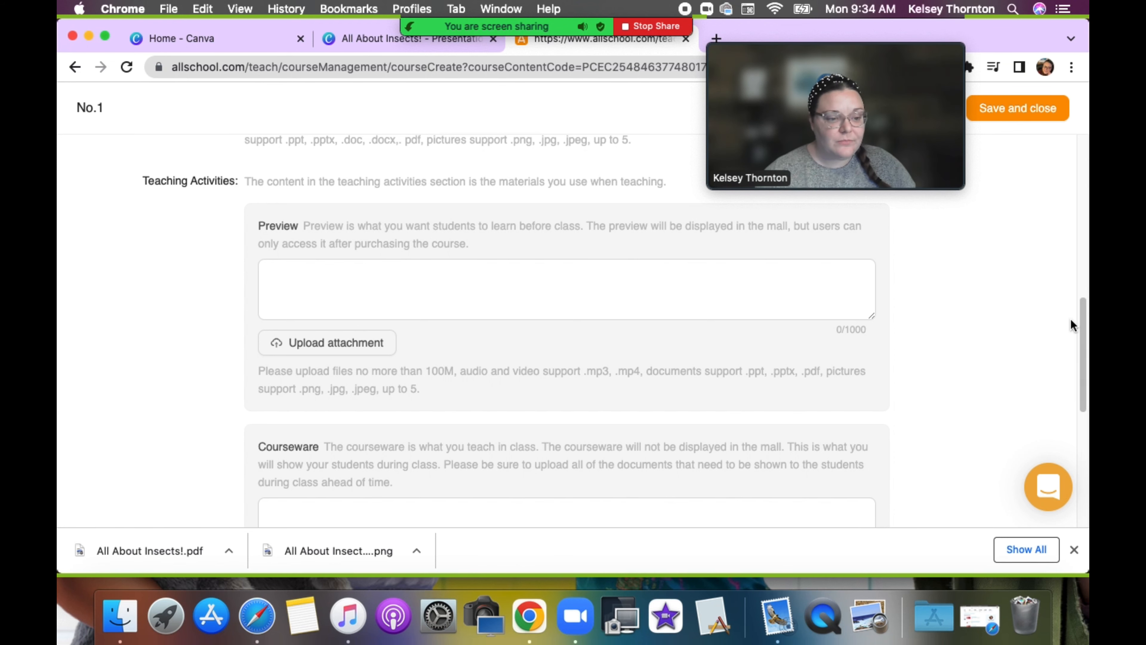
{"action": "mouse_move", "coordinate": [1082, 310]}
{"action": "left_mouse_down"}
{"action": "mouse_move", "coordinate": [1086, 386]}
{"action": "mouse_move", "coordinate": [1087, 316]}
{"action": "left_mouse_up"}
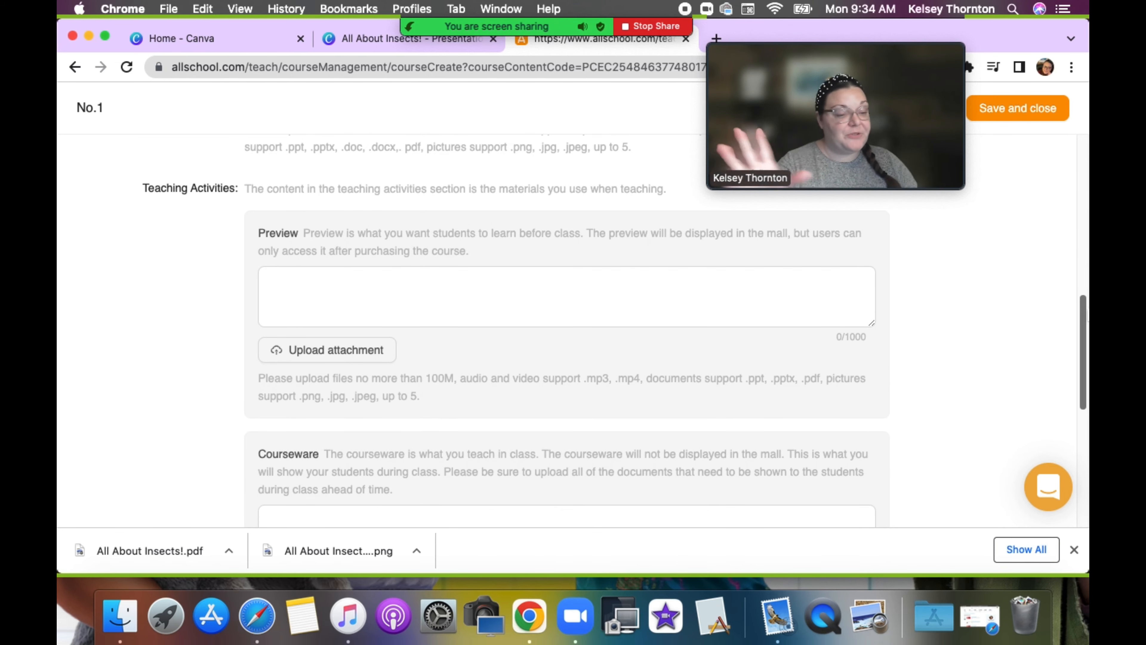
{"action": "scroll", "coordinate": [1067, 405], "scroll_direction": "down", "scroll_amount": 8}
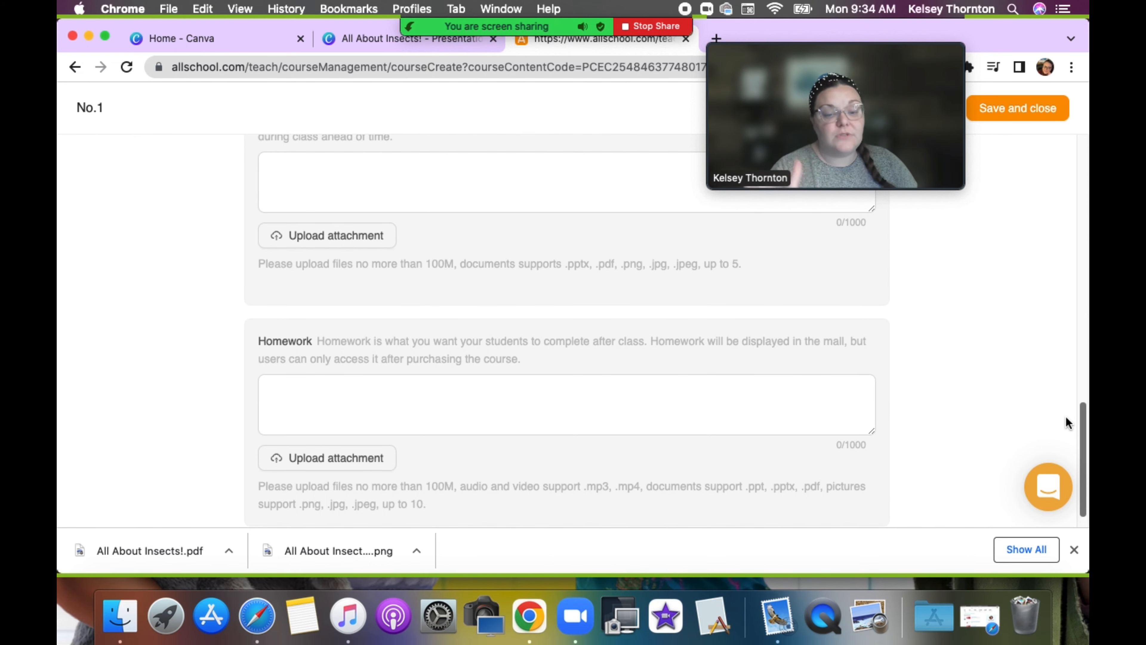
{"action": "scroll", "coordinate": [1067, 423], "scroll_direction": "up", "scroll_amount": 4}
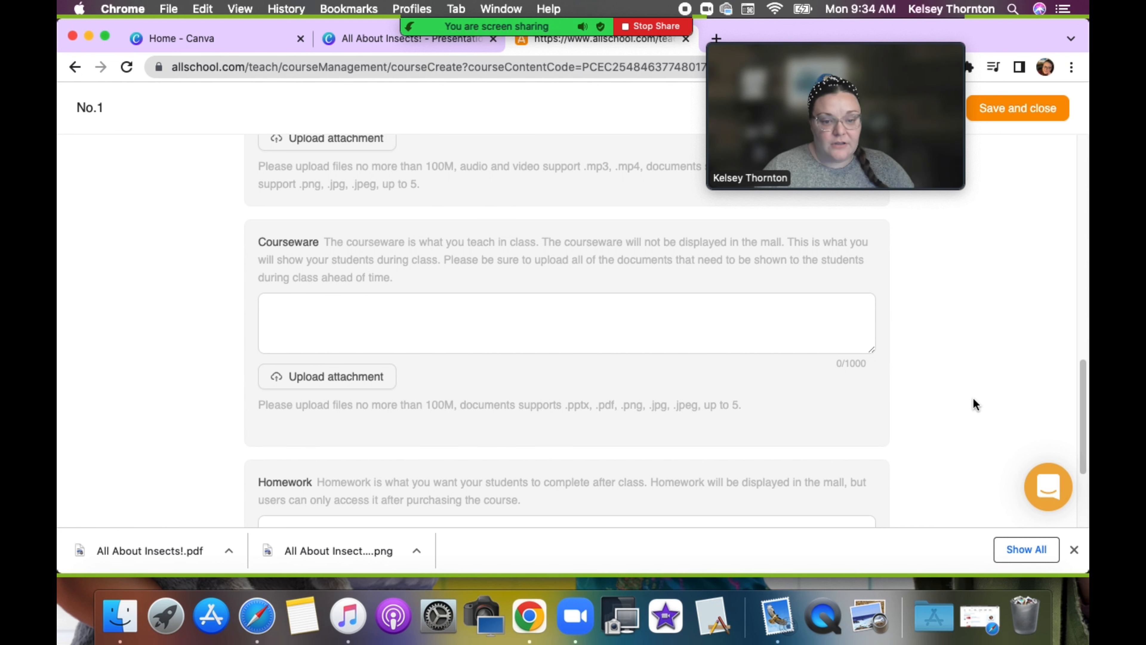
Step: Try to attach "All About Insects!.pdf" from the Downloads folder to the lesson's courseware
{"action": "left_click", "coordinate": [595, 333]}
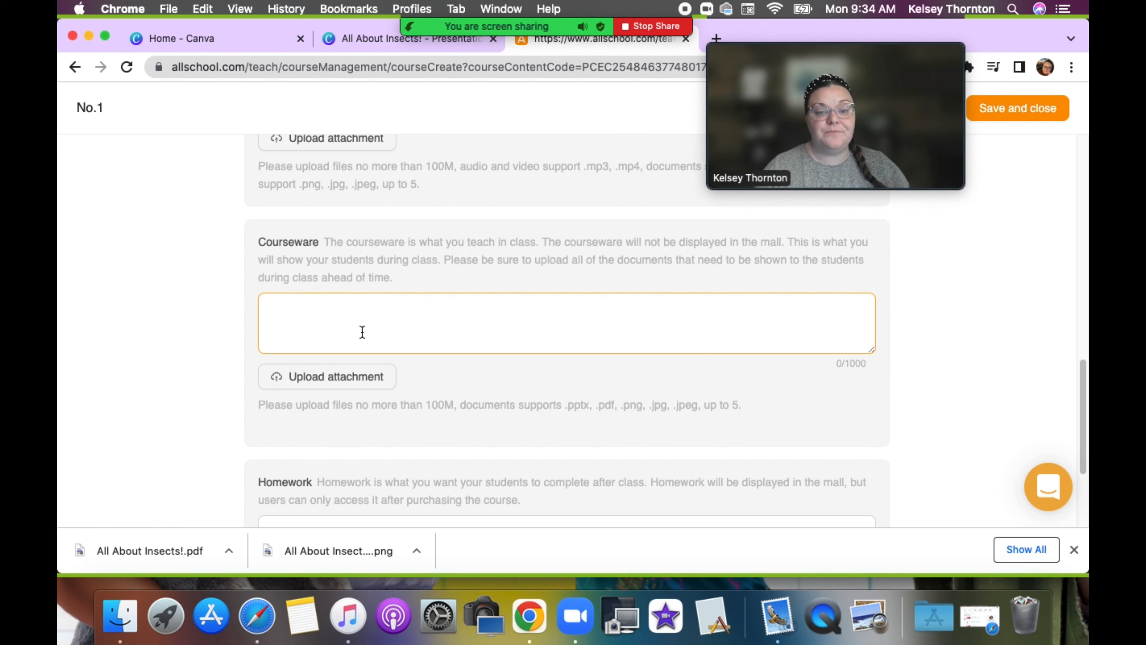
{"action": "left_click", "coordinate": [328, 384]}
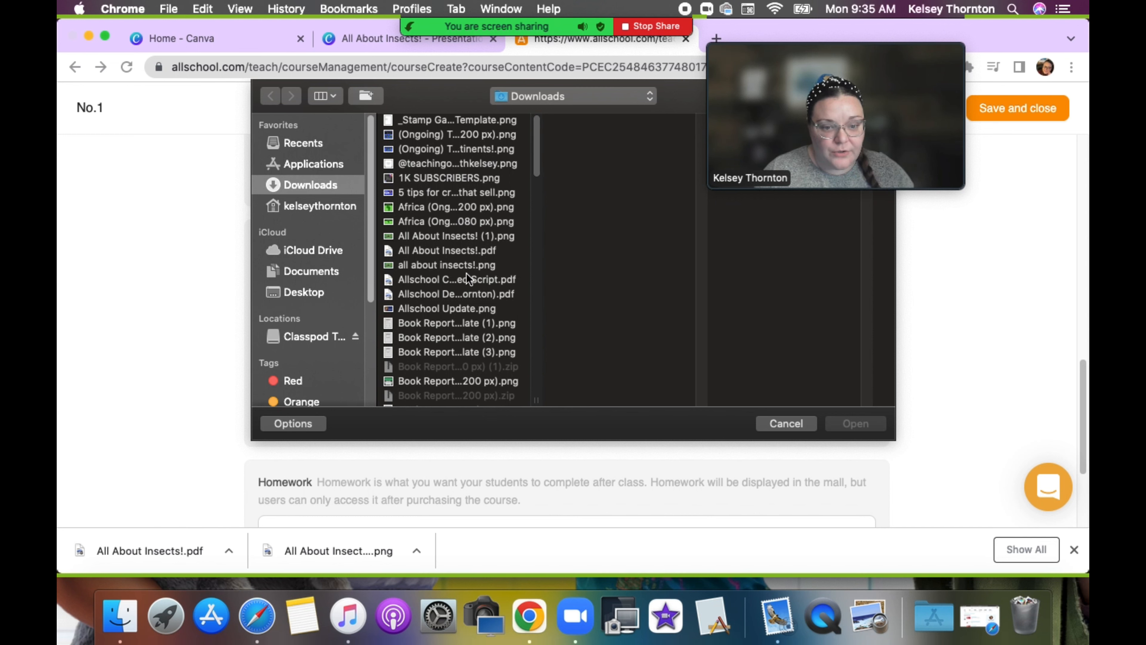
{"action": "left_click", "coordinate": [418, 251]}
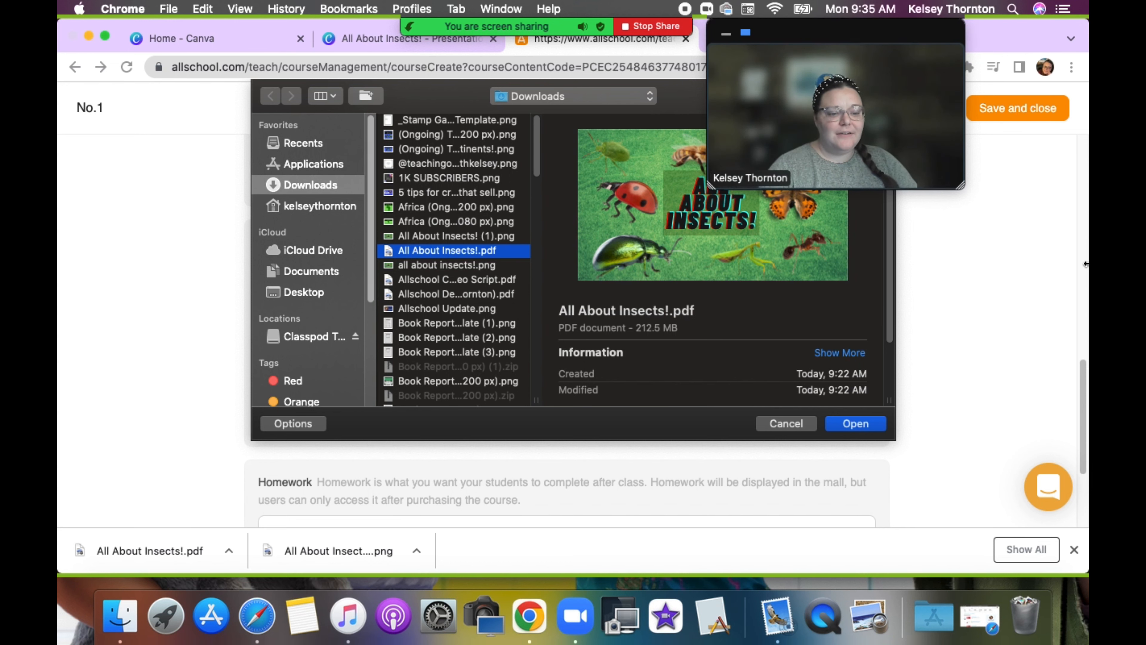
{"action": "left_click", "coordinate": [858, 426]}
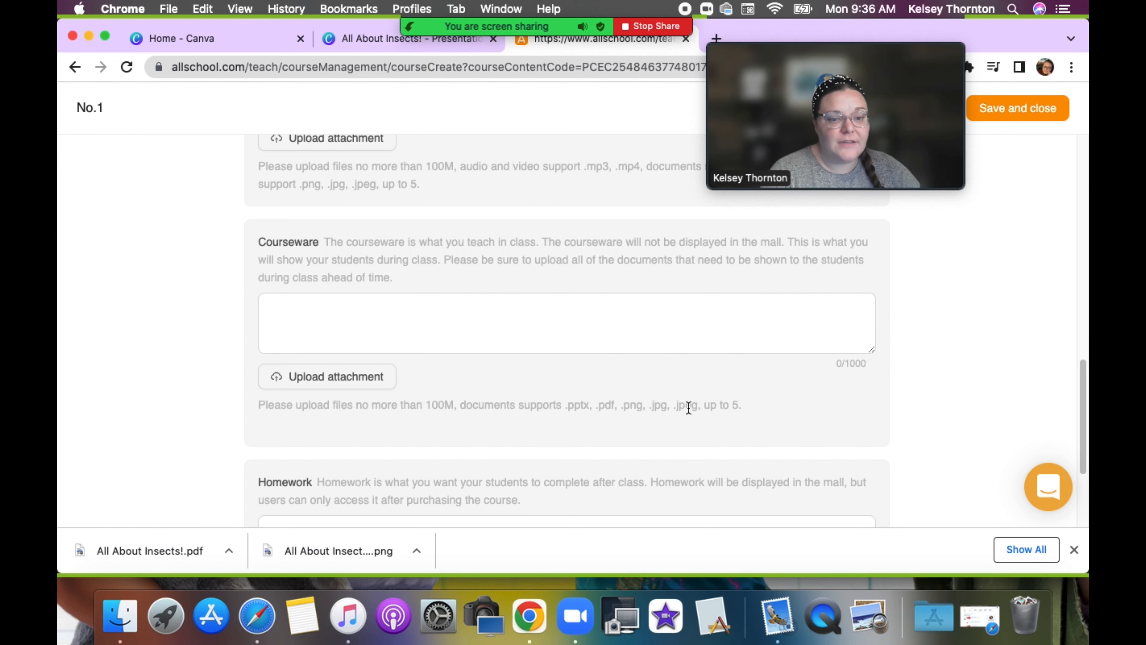
Step: Switch to the "All About Insects!" presentation in Canva and download all its pages as a PDF Standard file
{"action": "left_click", "coordinate": [354, 40]}
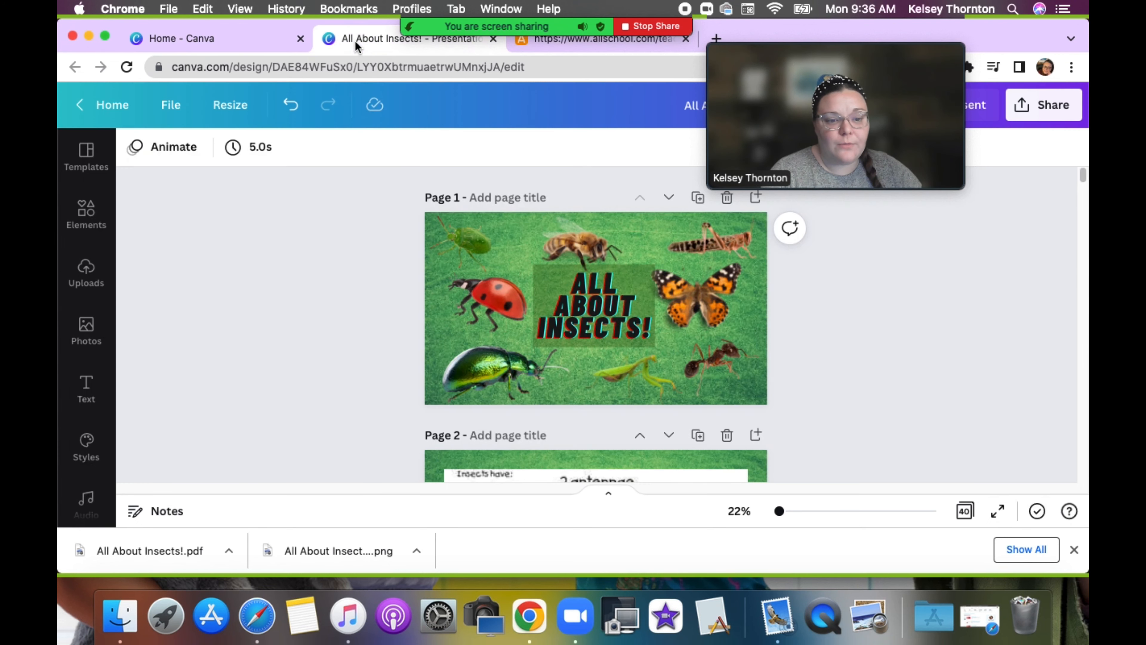
{"action": "left_click", "coordinate": [1044, 108]}
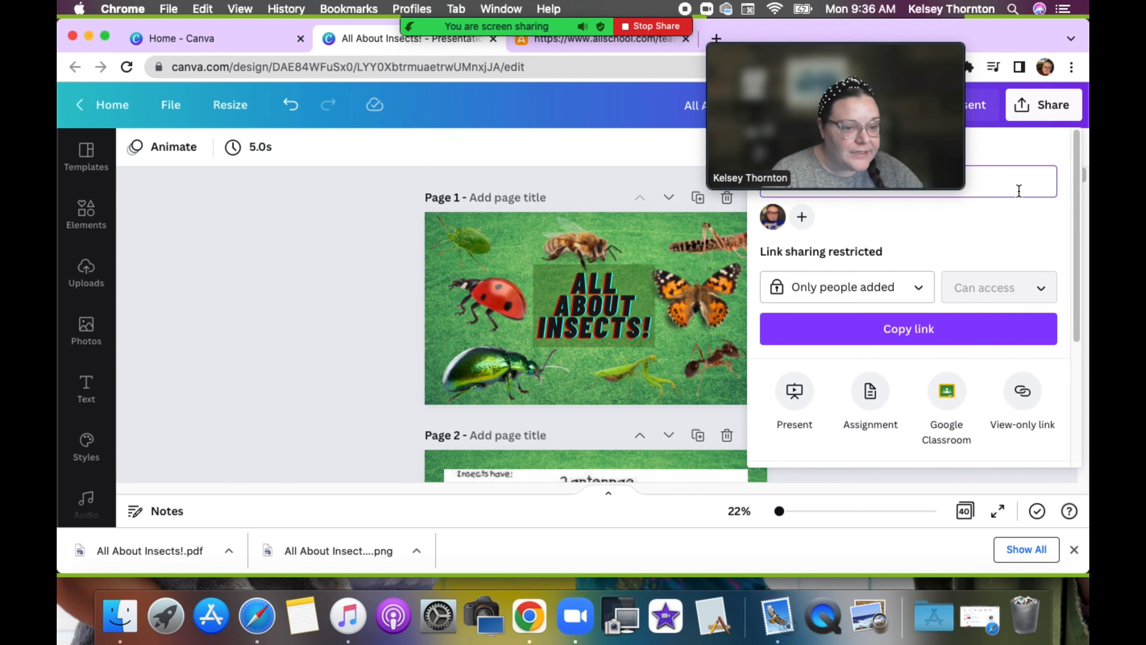
{"action": "left_click_drag", "start_coordinate": [1078, 297], "coordinate": [998, 382]}
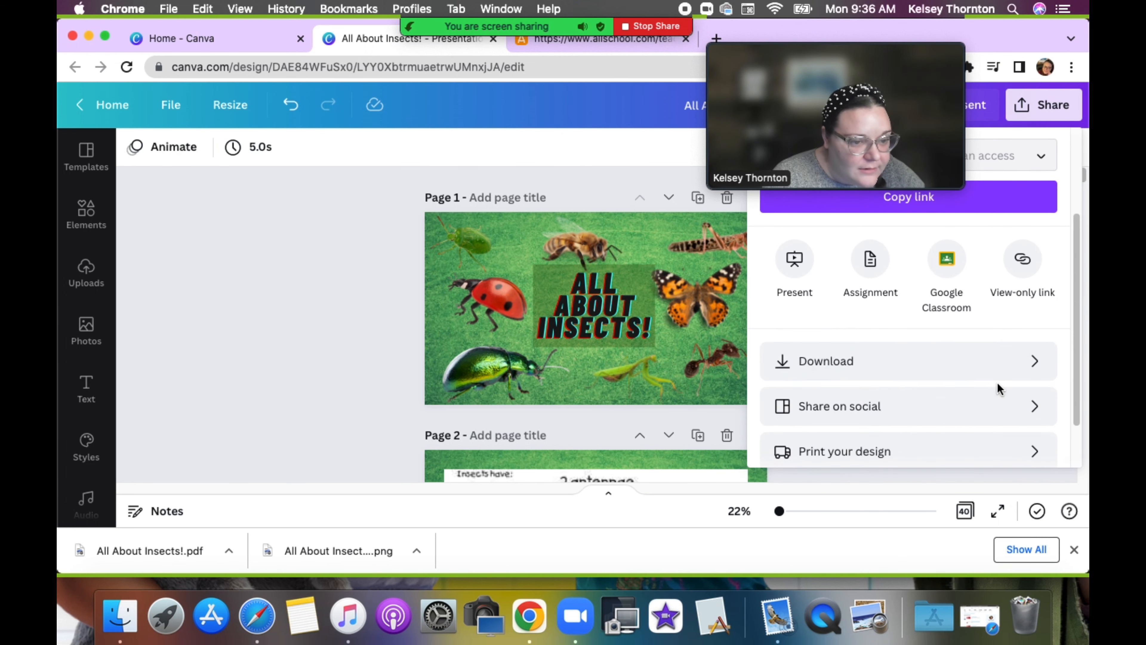
{"action": "left_click", "coordinate": [959, 363]}
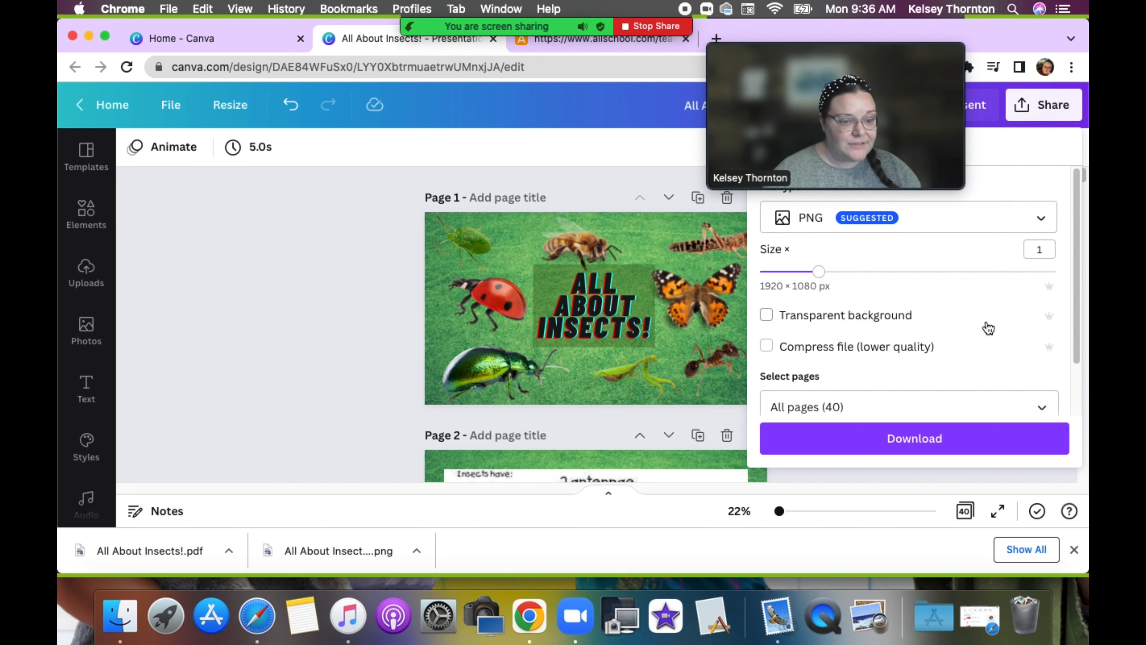
{"action": "left_click", "coordinate": [1035, 229]}
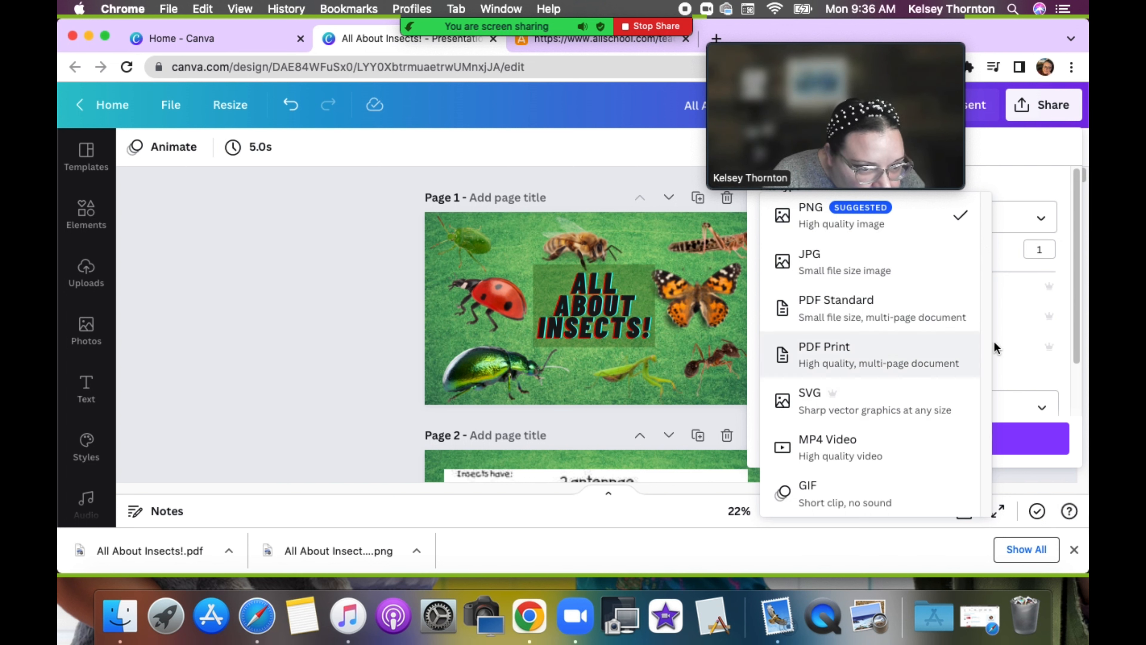
{"action": "left_click", "coordinate": [900, 322]}
{"action": "left_click", "coordinate": [881, 354]}
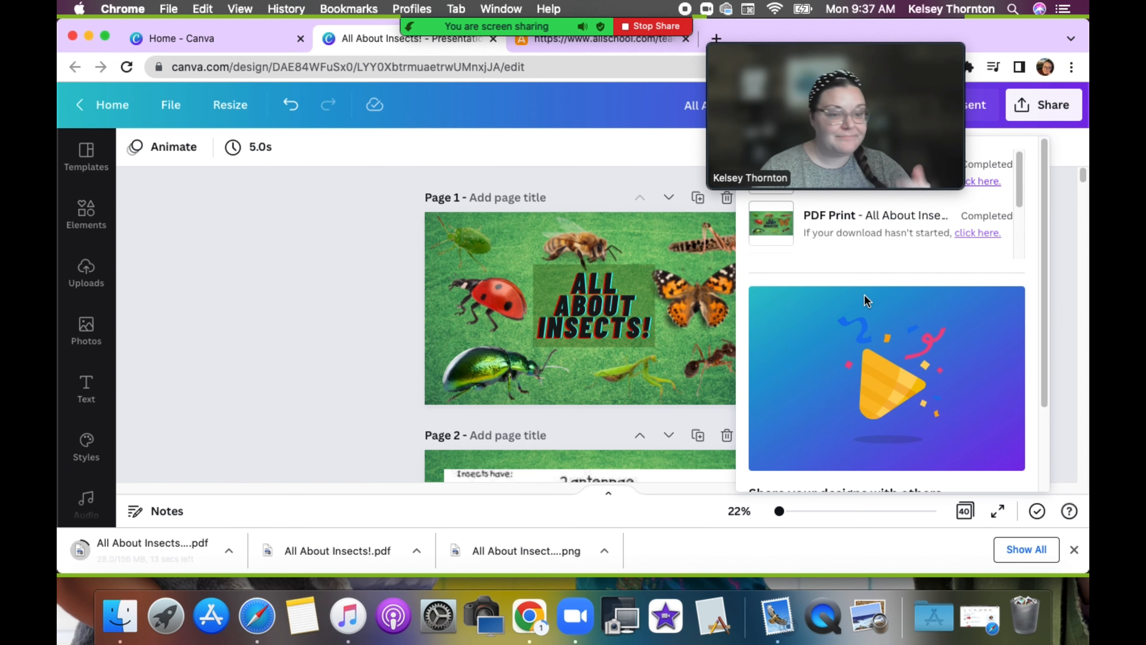
Step: Return to the Allschool lesson and compare the sizes of "All About Insects! (1).pdf" and "All About Insects!.pdf" when choosing a courseware attachment
{"action": "left_click", "coordinate": [571, 43]}
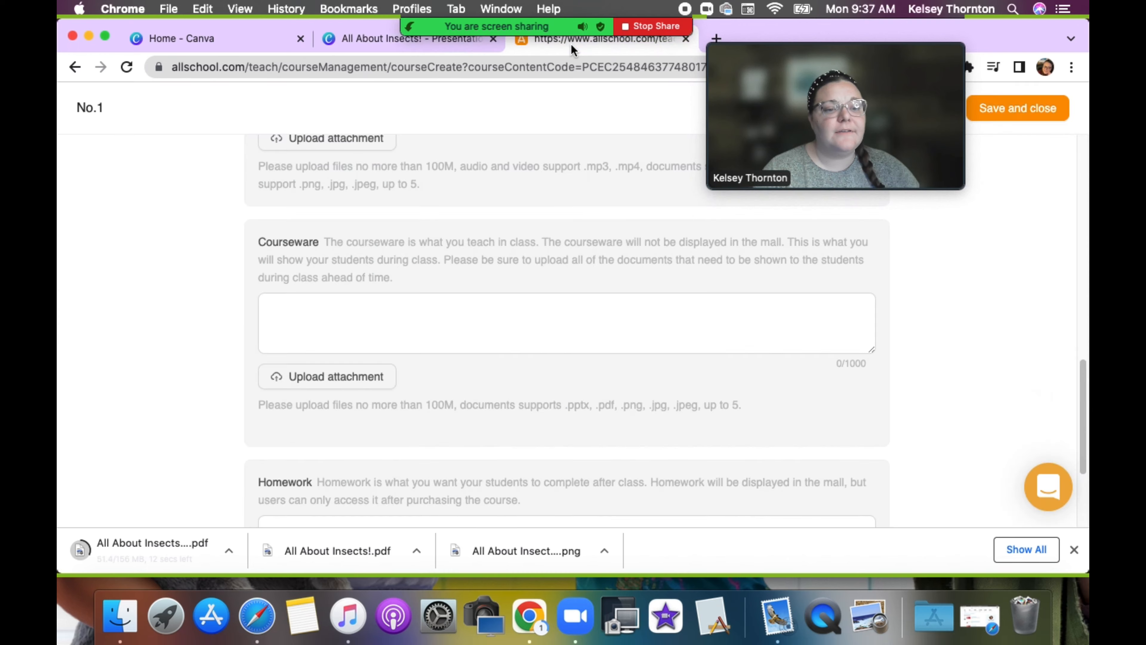
{"action": "left_click", "coordinate": [310, 377]}
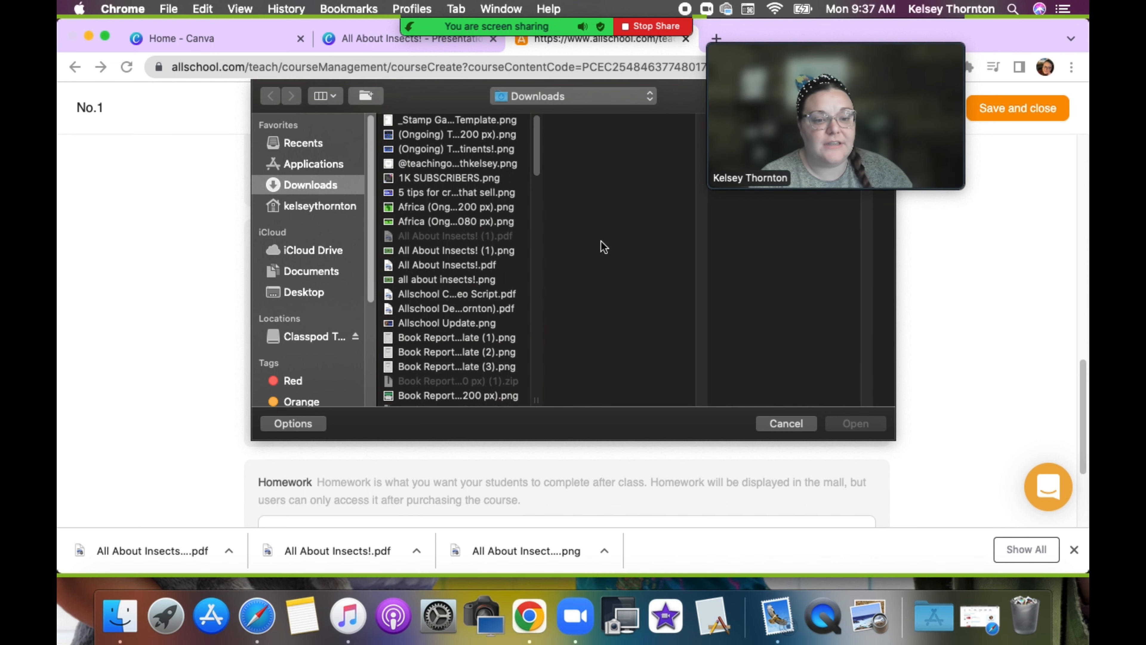
{"action": "left_click", "coordinate": [786, 424]}
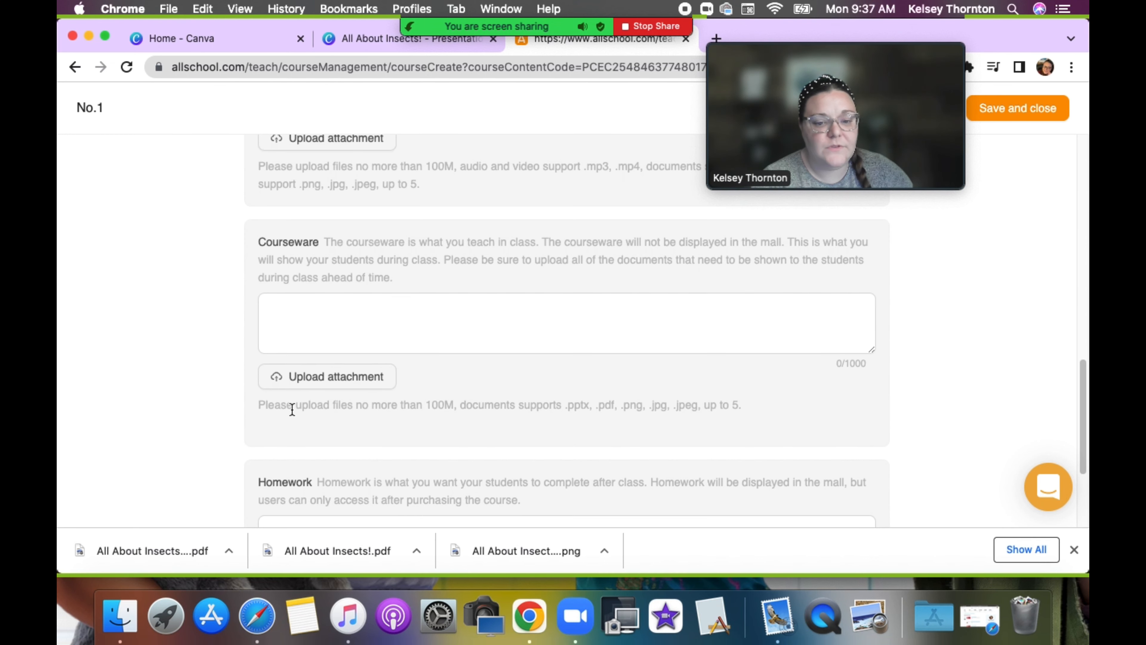
{"action": "left_click", "coordinate": [325, 377]}
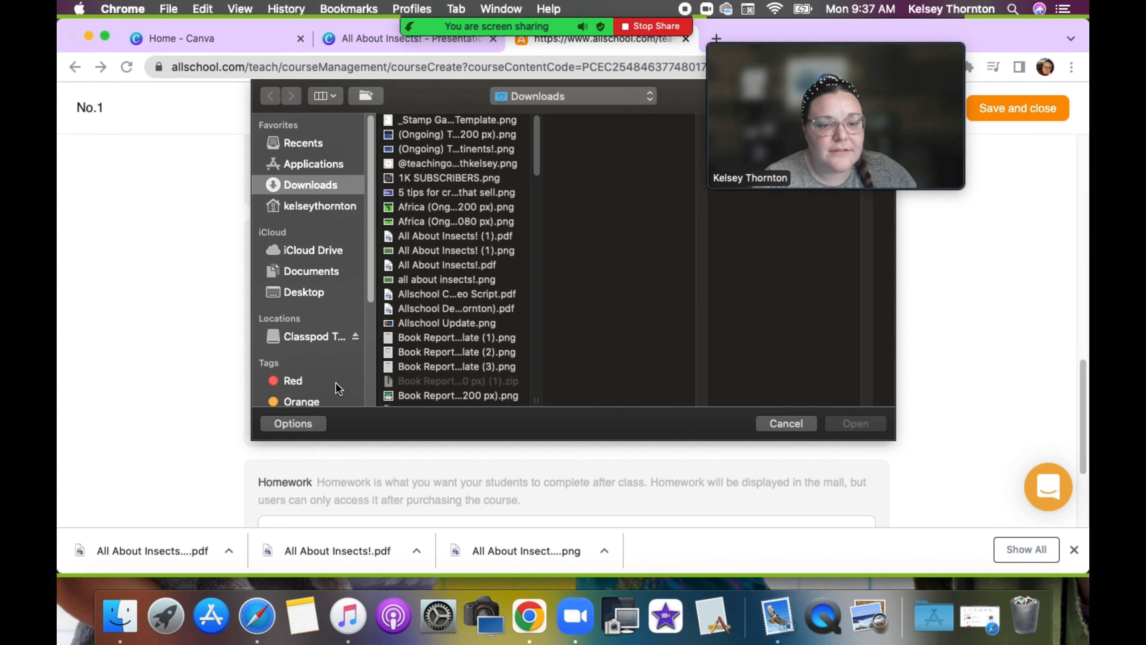
{"action": "left_click", "coordinate": [499, 236]}
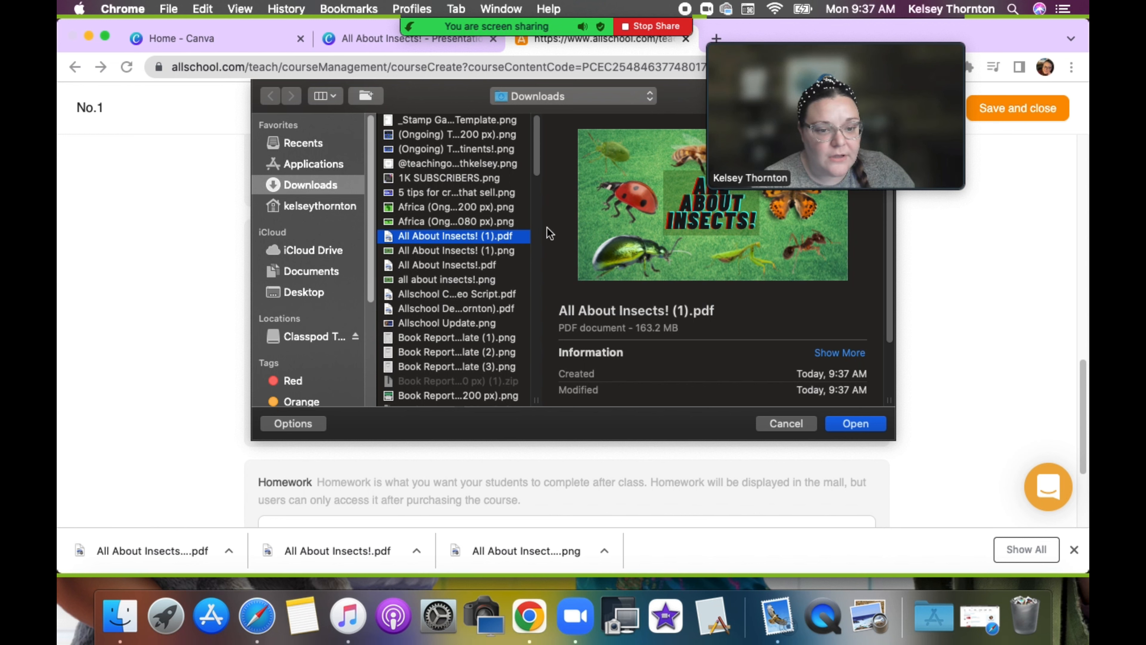
{"action": "left_click", "coordinate": [485, 265]}
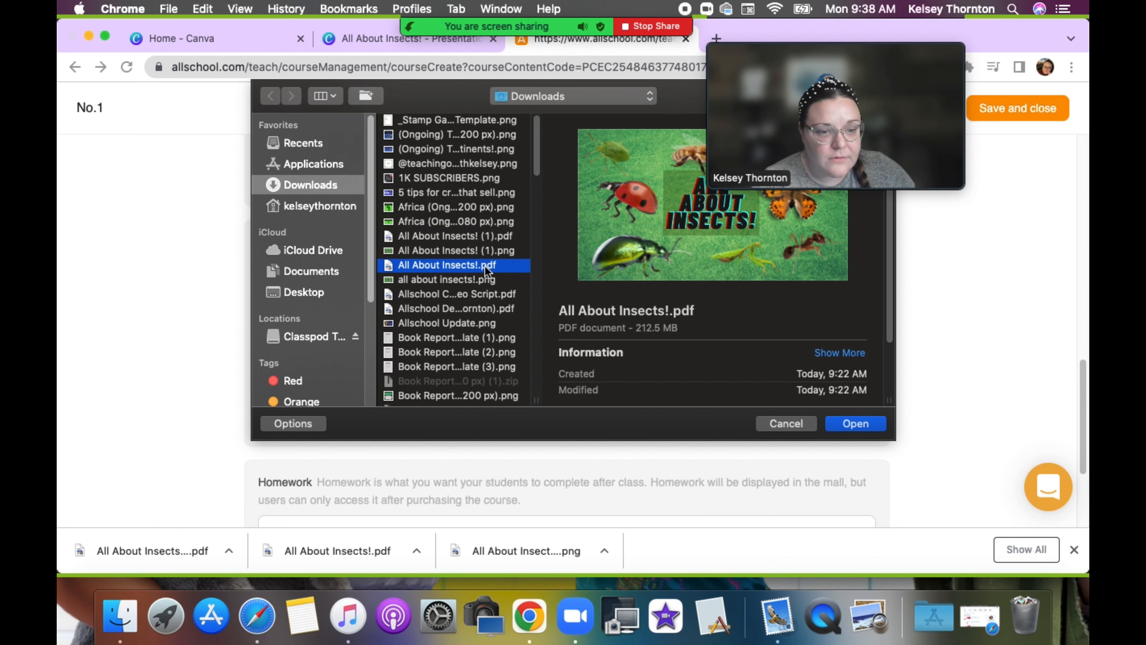
{"action": "left_click", "coordinate": [487, 237]}
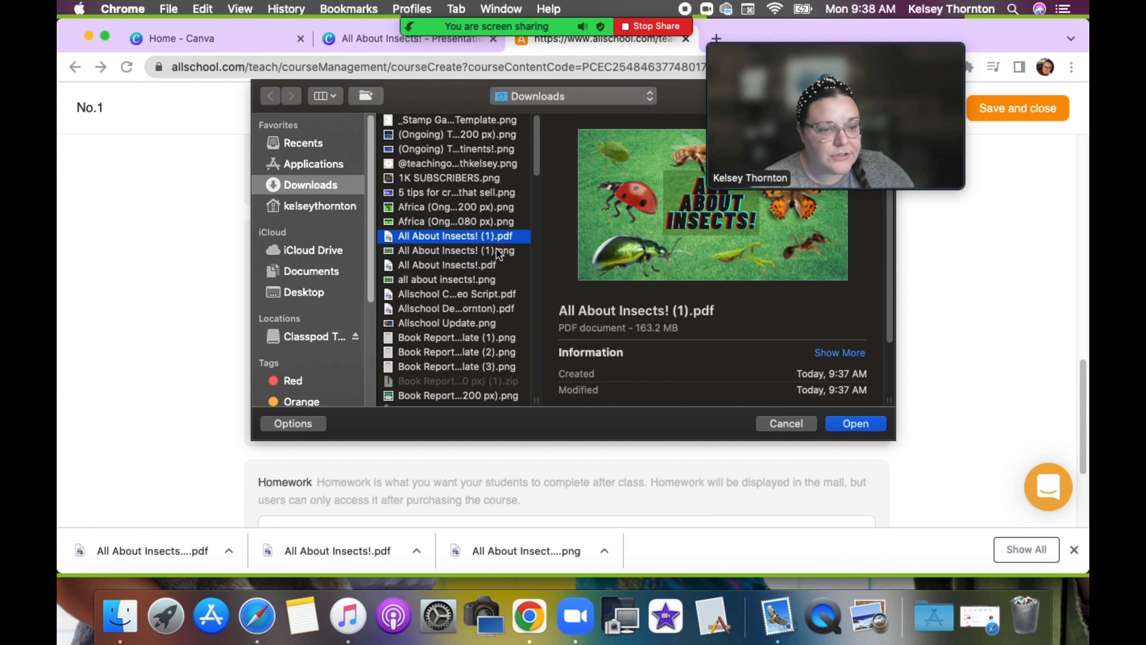
{"action": "left_click", "coordinate": [786, 423]}
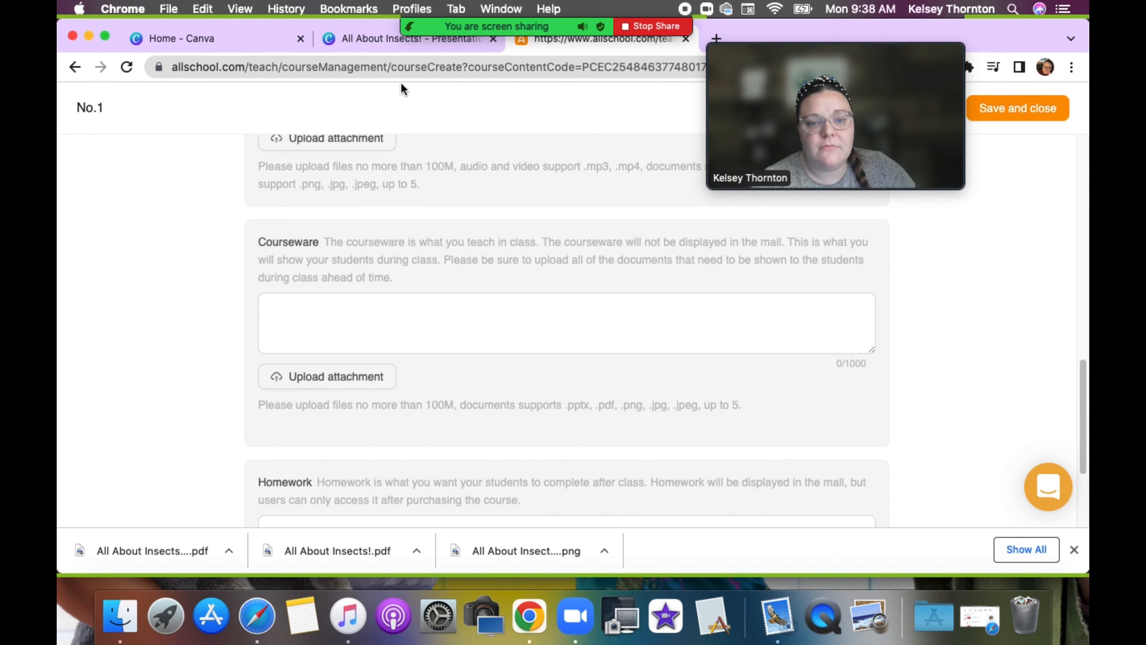
Step: Switch to the Canva presentation and delete the photo collage pages that follow the Praying Mantis, Dragonfly and Ground Beetle pages
{"action": "left_click", "coordinate": [357, 44]}
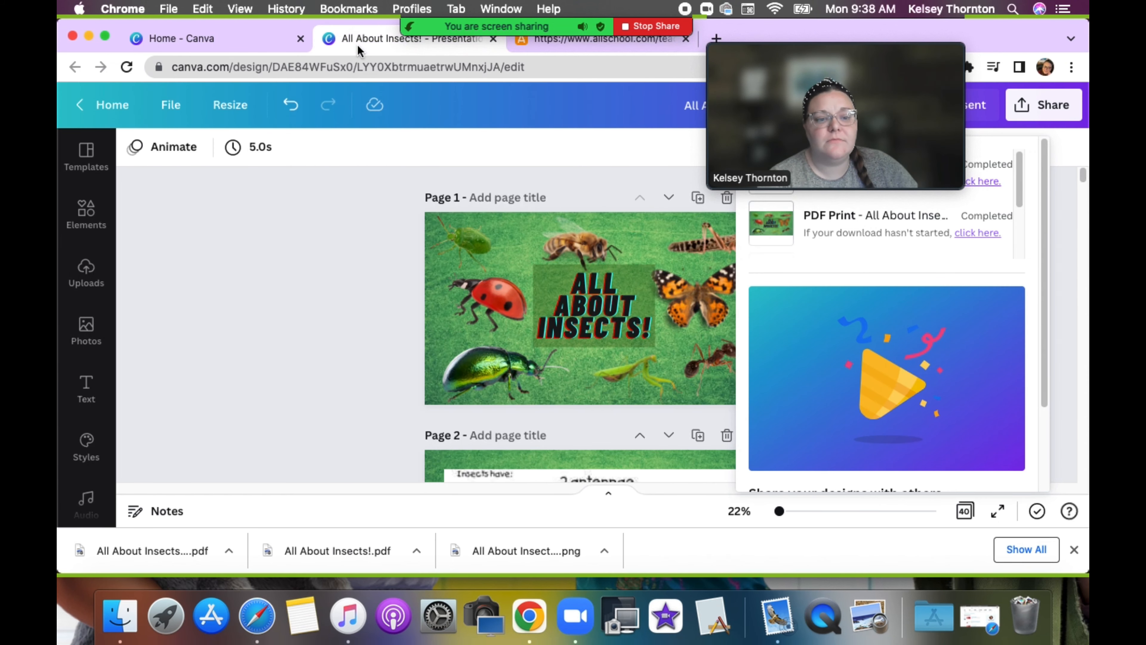
{"action": "left_click", "coordinate": [353, 222]}
{"action": "left_click_drag", "start_coordinate": [1083, 177], "coordinate": [1069, 255]}
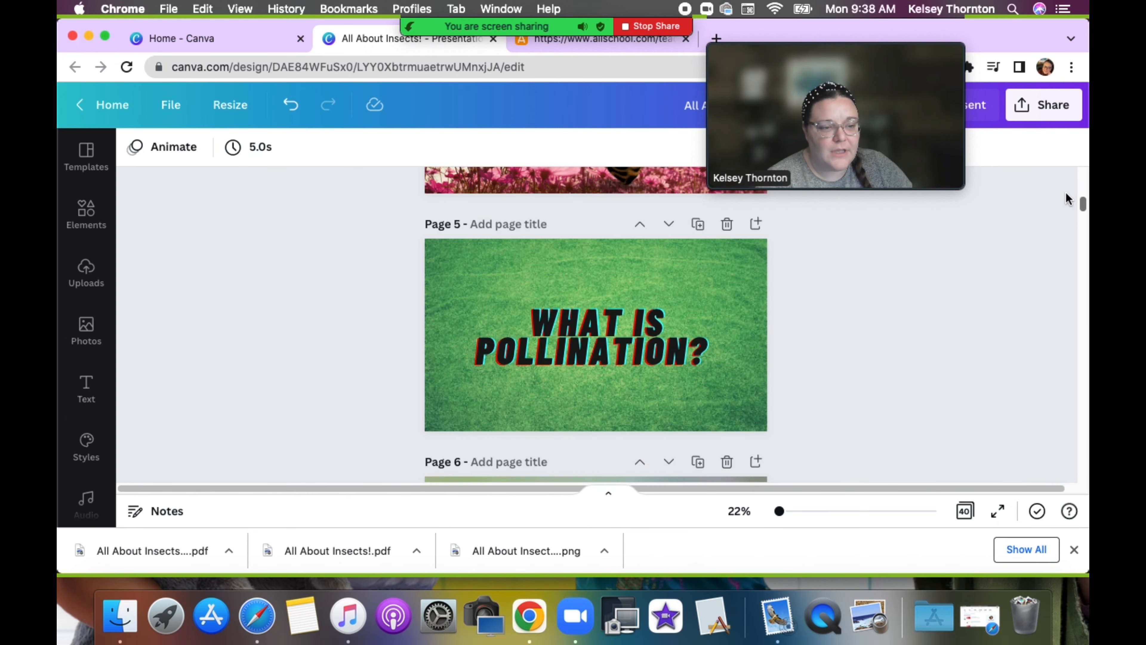
{"action": "left_click_drag", "start_coordinate": [1065, 206], "coordinate": [1067, 280]}
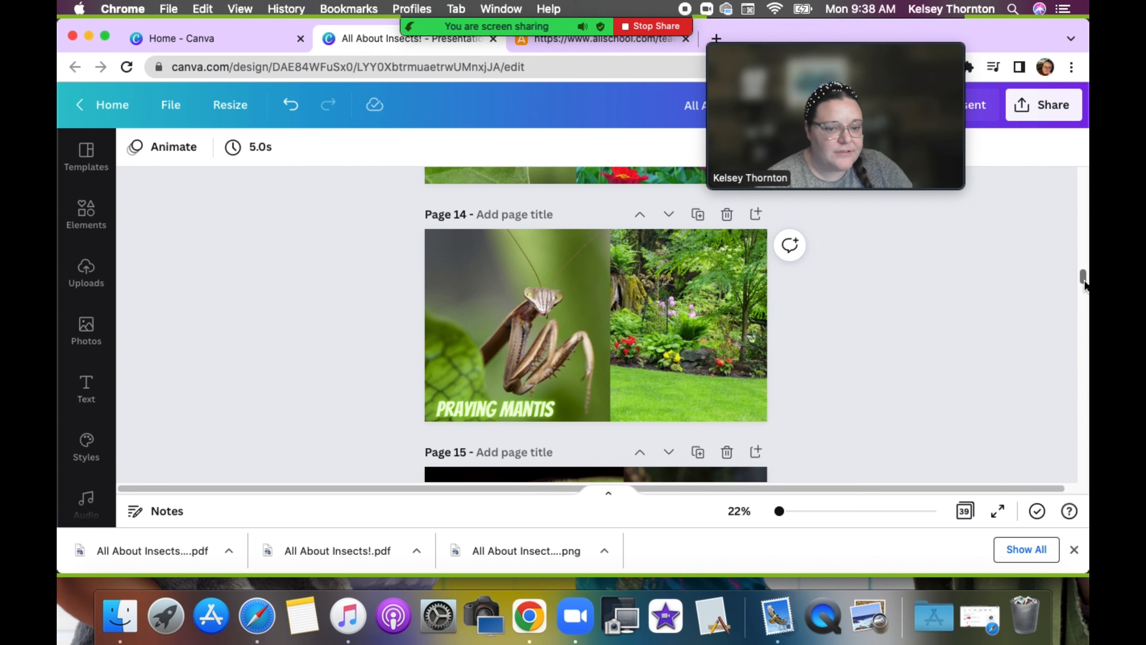
{"action": "left_click_drag", "start_coordinate": [1083, 281], "coordinate": [1085, 287]}
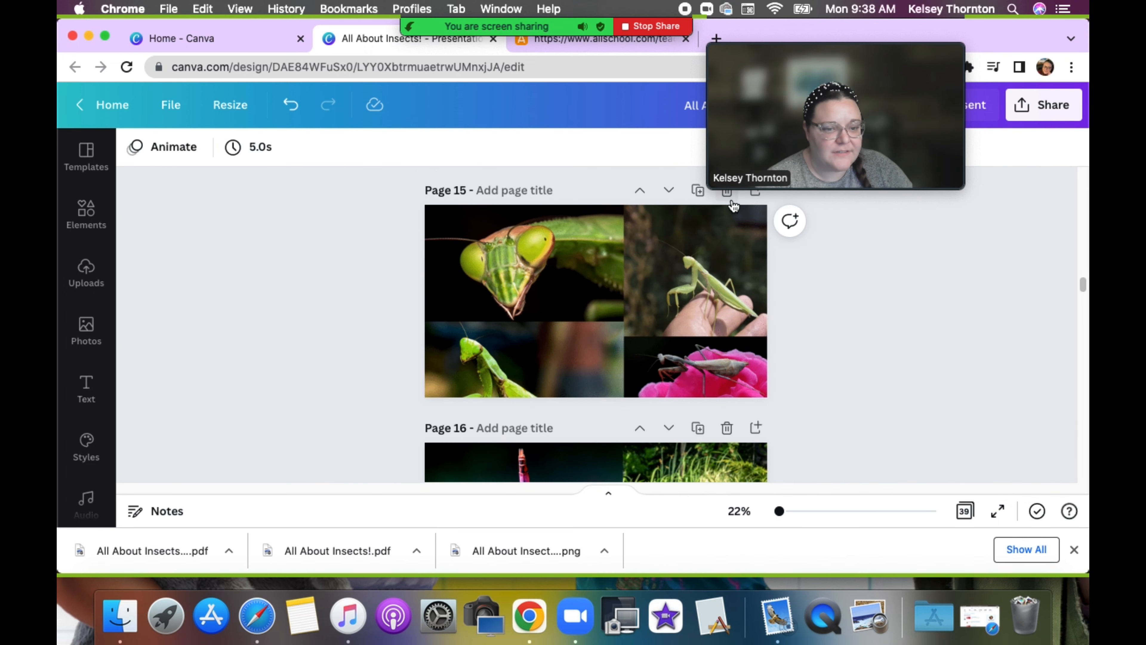
{"action": "left_click", "coordinate": [727, 193]}
{"action": "left_click_drag", "start_coordinate": [1082, 292], "coordinate": [1081, 297]}
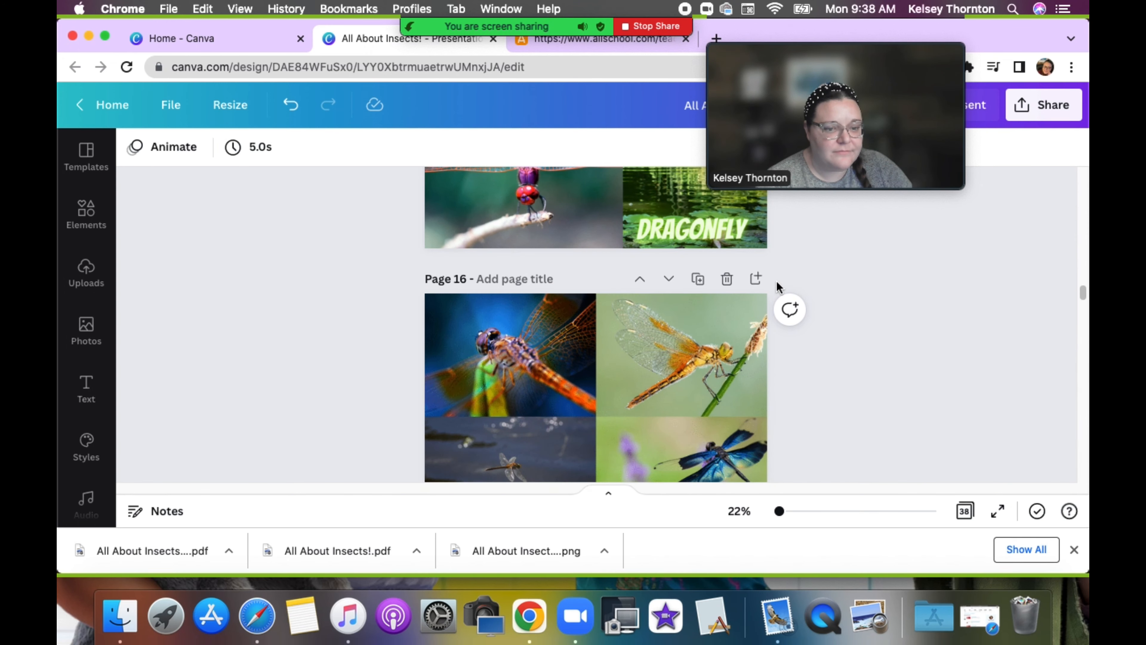
{"action": "left_click", "coordinate": [727, 280]}
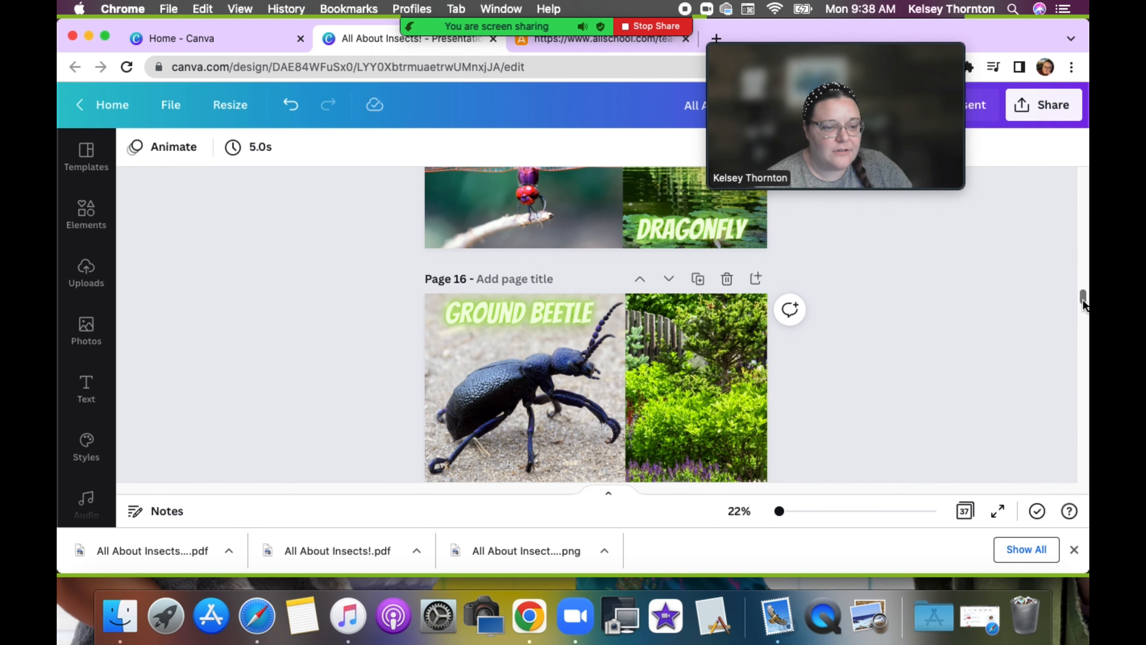
{"action": "left_click_drag", "start_coordinate": [1083, 299], "coordinate": [1083, 311]}
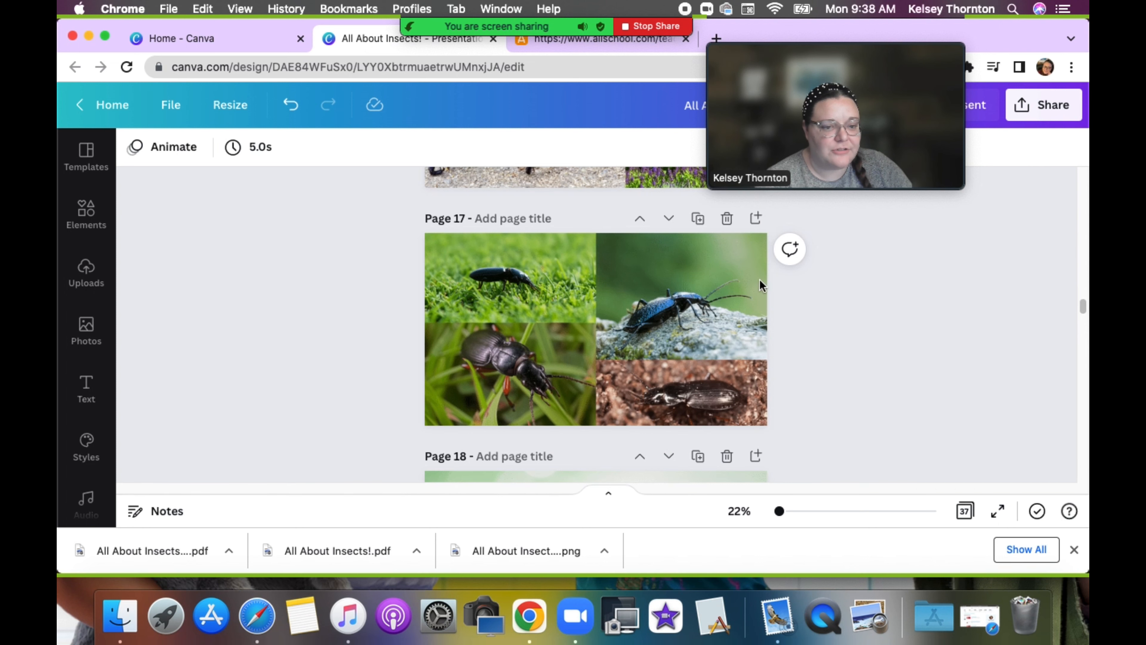
{"action": "left_click", "coordinate": [727, 218]}
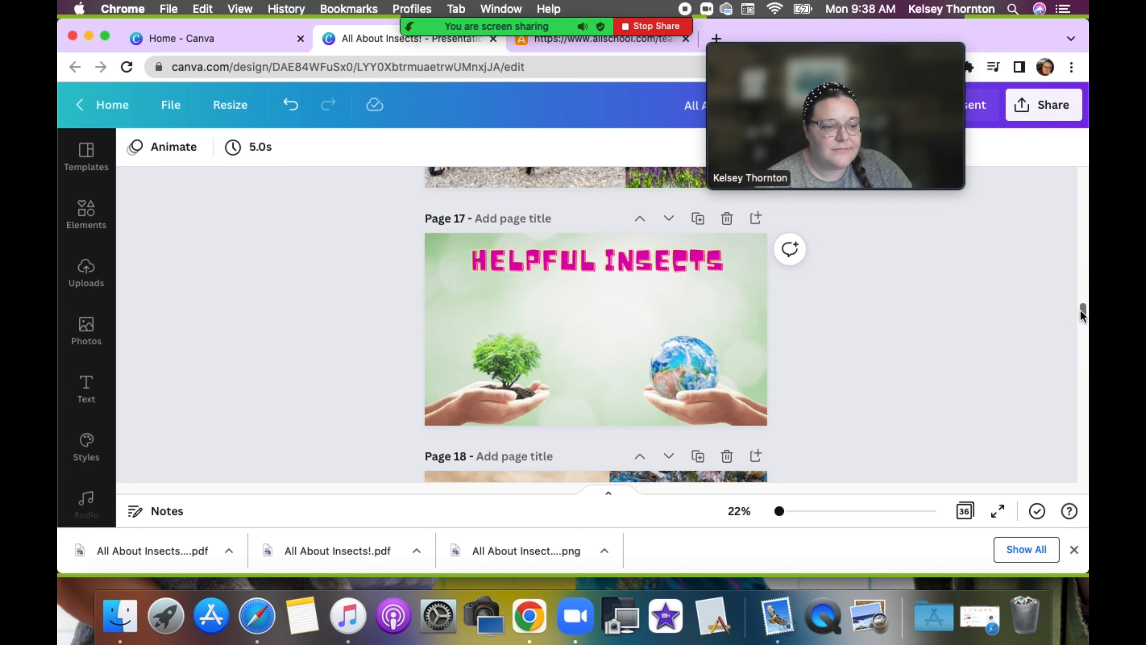
Step: Delete surplus pages after the Helpful Insects page, including the grasshopper, cricket and cicada photo collages
{"action": "left_click_drag", "start_coordinate": [1082, 309], "coordinate": [1081, 337]}
{"action": "left_click", "coordinate": [726, 354]}
{"action": "left_click", "coordinate": [726, 337]}
{"action": "left_click_drag", "start_coordinate": [1082, 339], "coordinate": [1082, 351]}
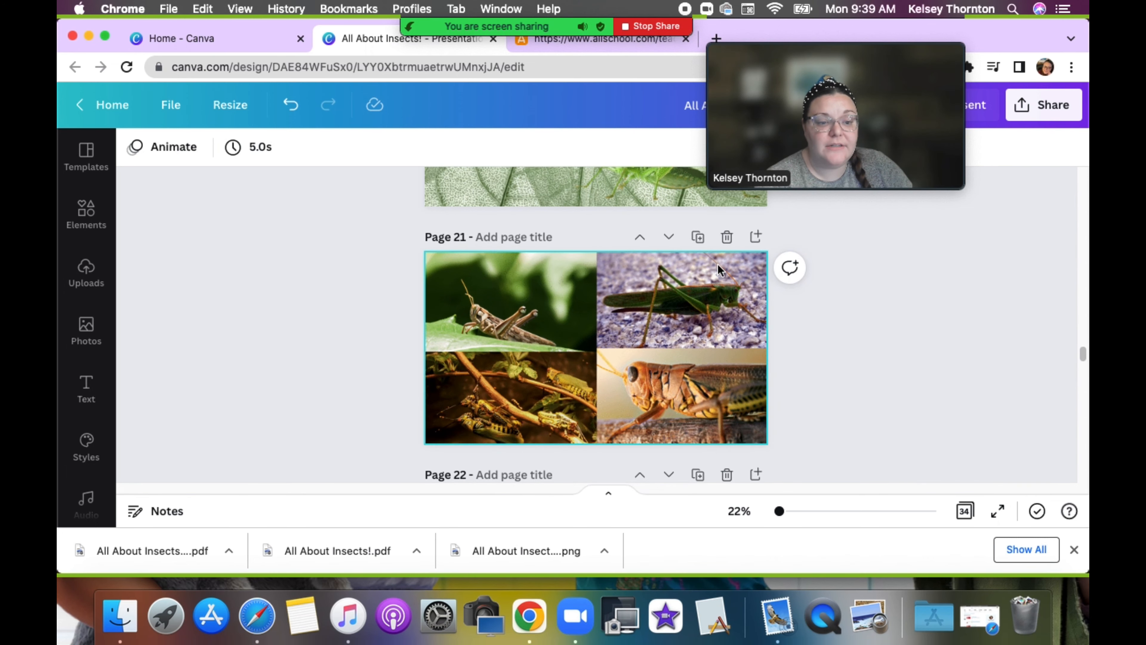
{"action": "left_click", "coordinate": [726, 237]}
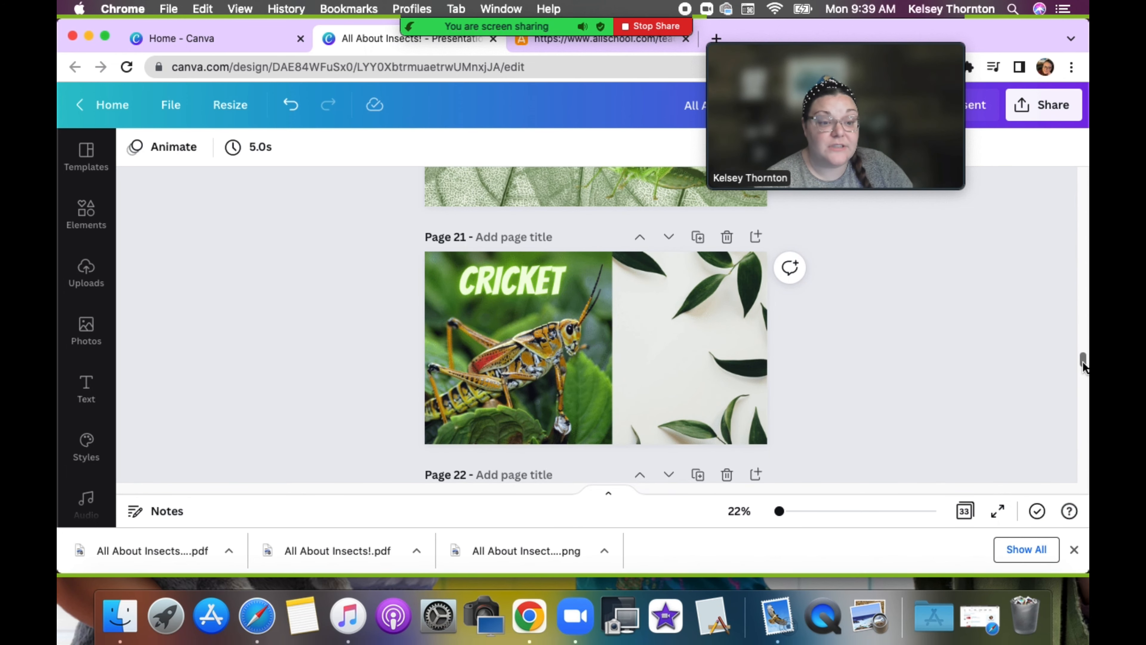
{"action": "left_click_drag", "start_coordinate": [1083, 361], "coordinate": [1083, 374]}
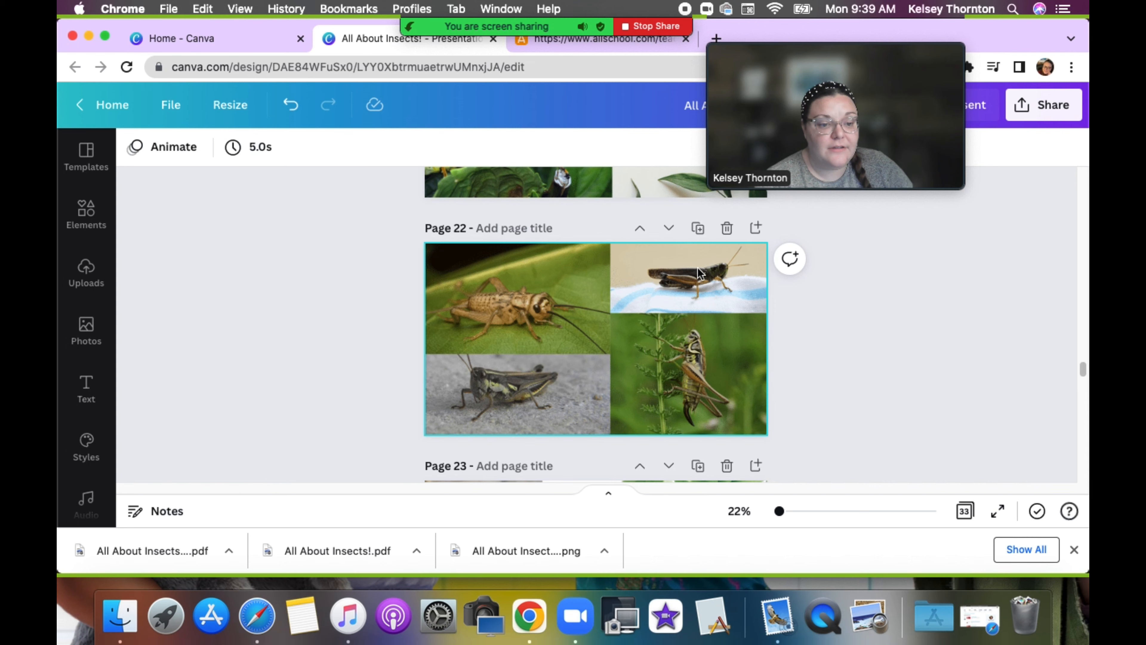
{"action": "left_click", "coordinate": [727, 228]}
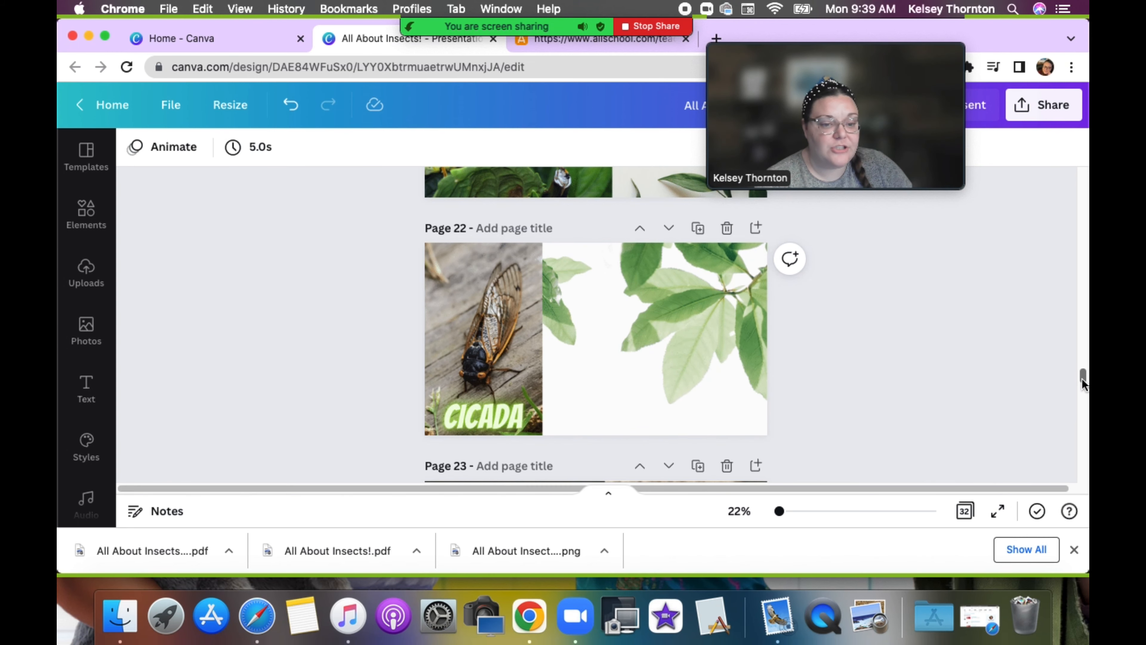
{"action": "left_click_drag", "start_coordinate": [1081, 379], "coordinate": [1081, 386]}
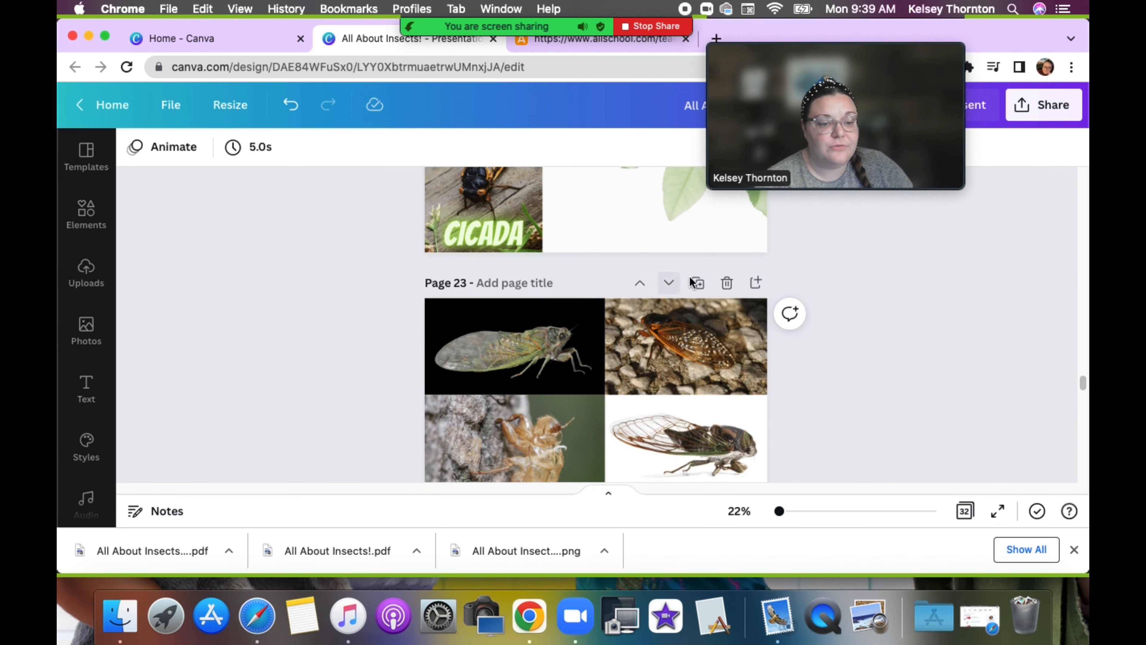
{"action": "left_click", "coordinate": [727, 283]}
Step: Delete the photo page titled "The Life Cycle of a Butterfly" just before the closing "See You Next Time!" page
{"action": "left_click_drag", "start_coordinate": [1082, 394], "coordinate": [1078, 463]}
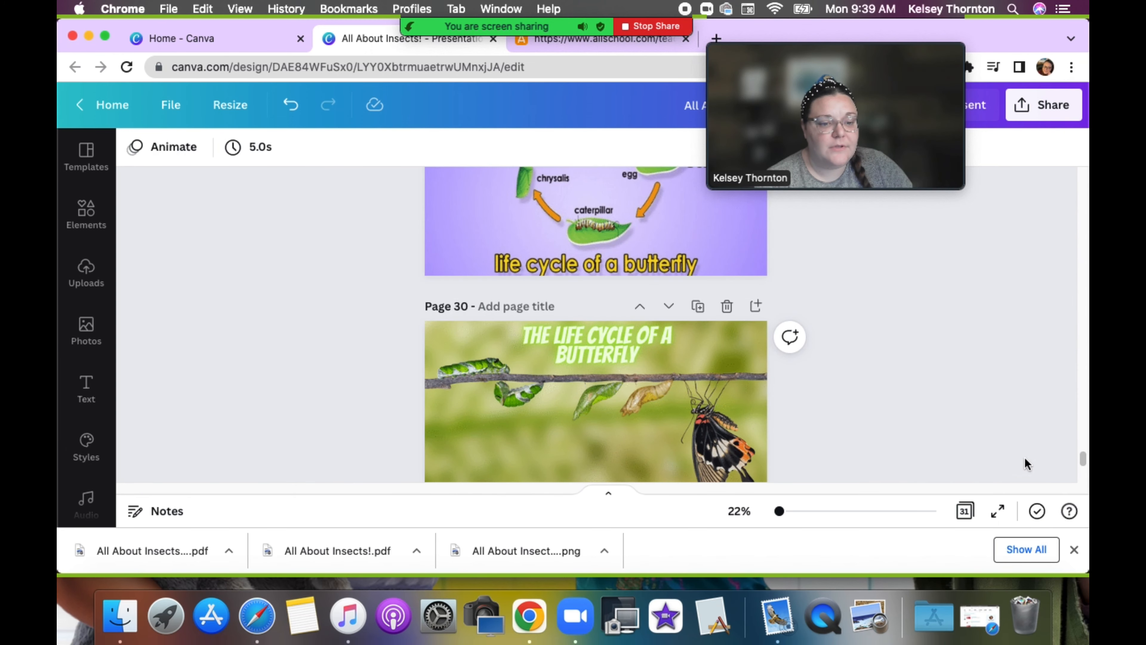
{"action": "left_click", "coordinate": [726, 307]}
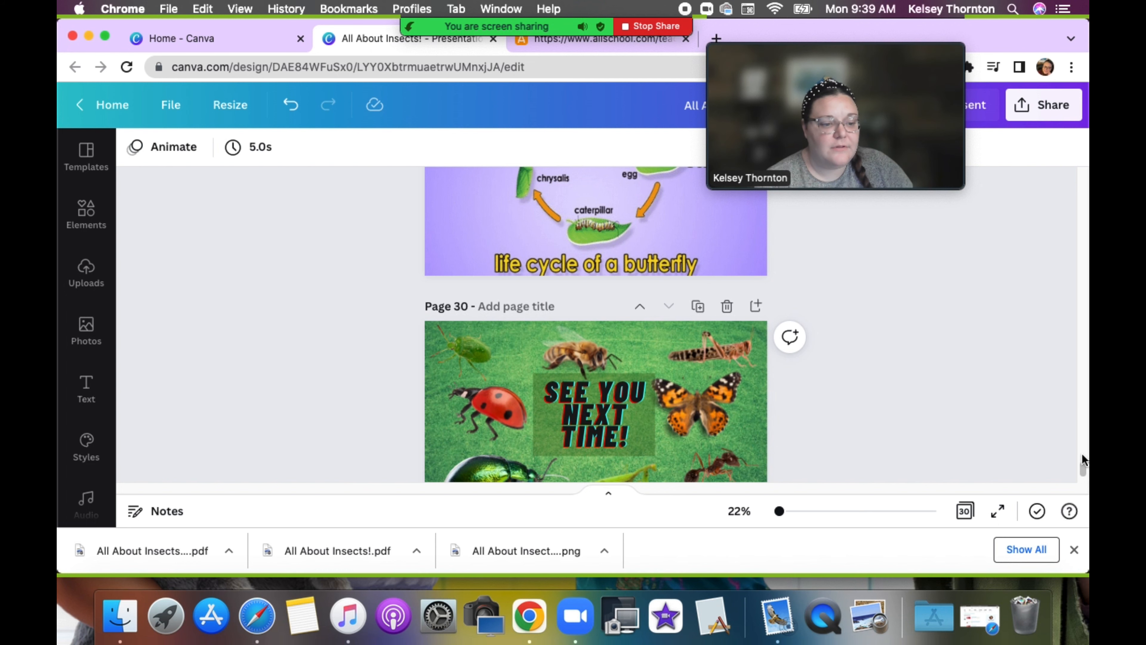
{"action": "left_click_drag", "start_coordinate": [1082, 454], "coordinate": [1082, 479]}
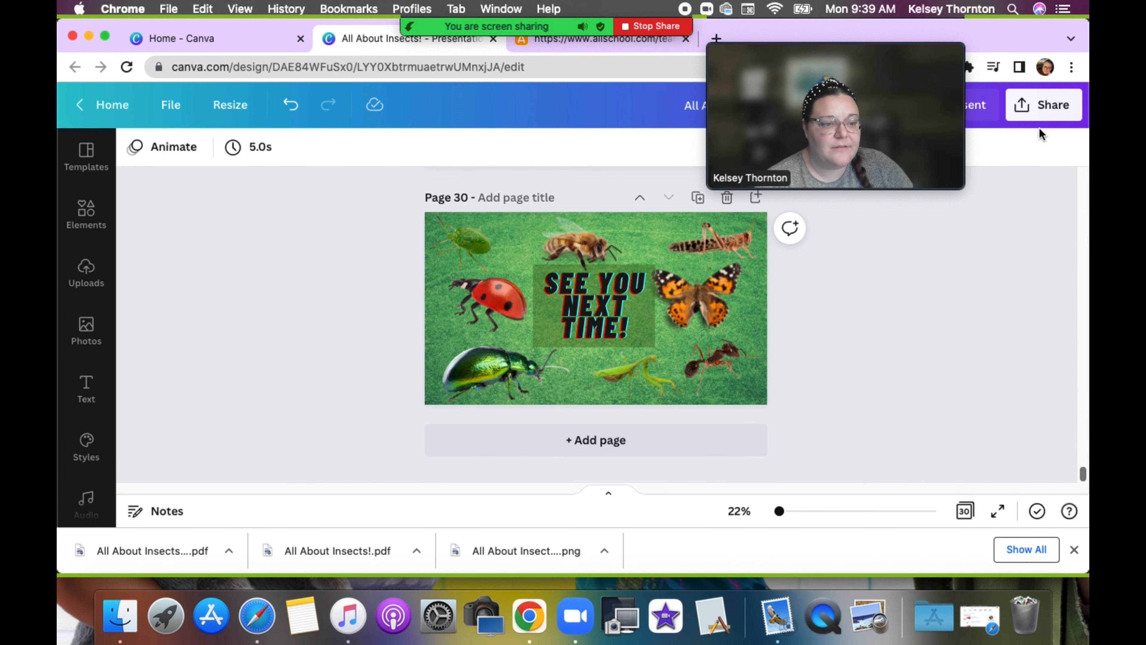
Step: Download all 30 pages of the shortened presentation as a PDF Standard file
{"action": "left_click", "coordinate": [1040, 107]}
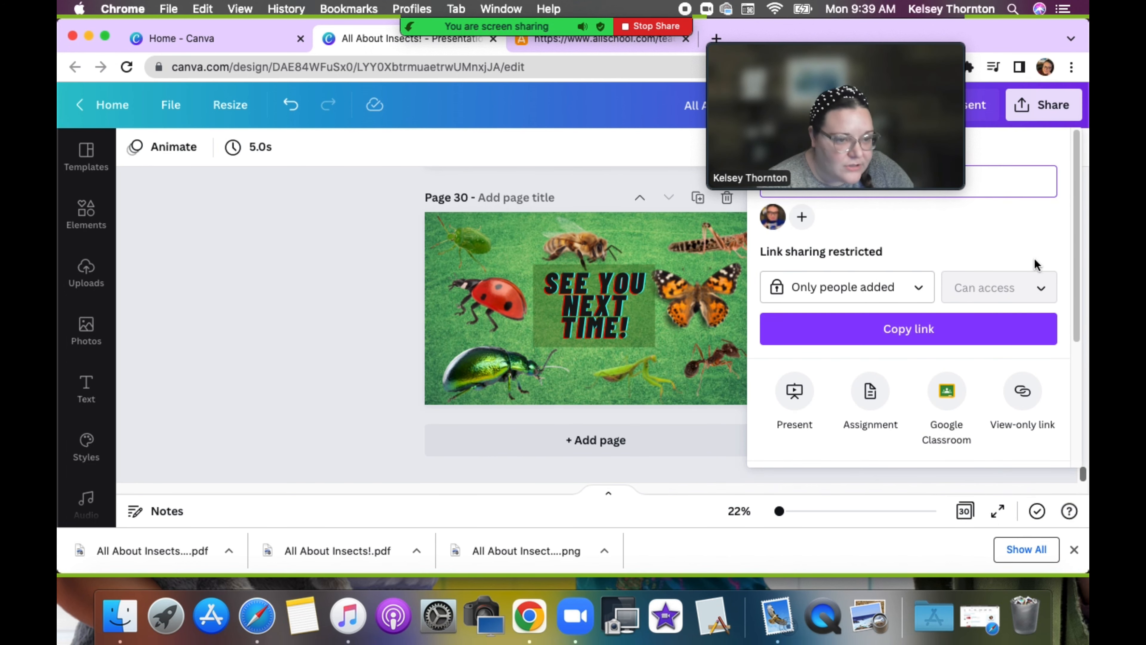
{"action": "left_click_drag", "start_coordinate": [1074, 299], "coordinate": [1076, 351]}
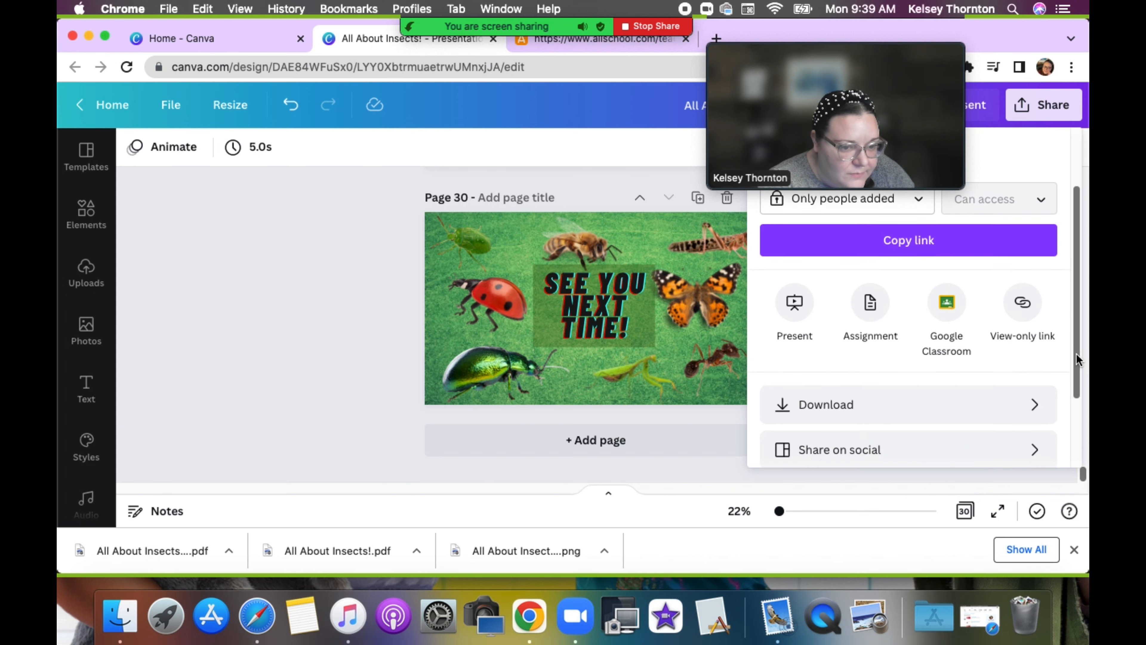
{"action": "left_click", "coordinate": [1005, 397]}
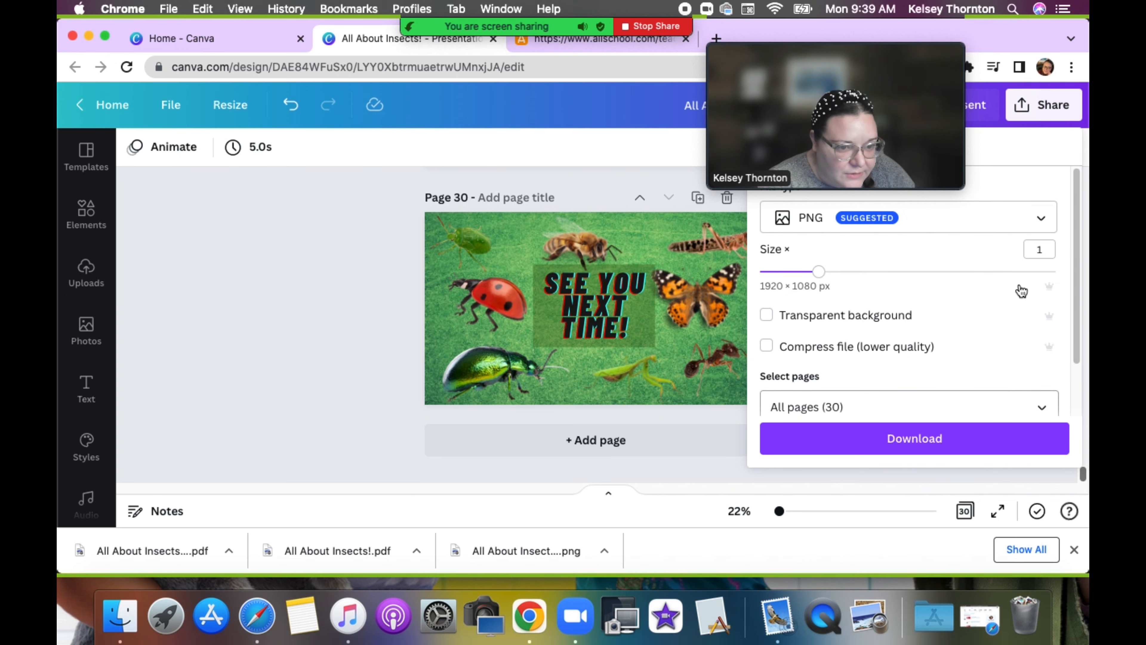
{"action": "left_click", "coordinate": [1042, 218]}
{"action": "left_click", "coordinate": [890, 315]}
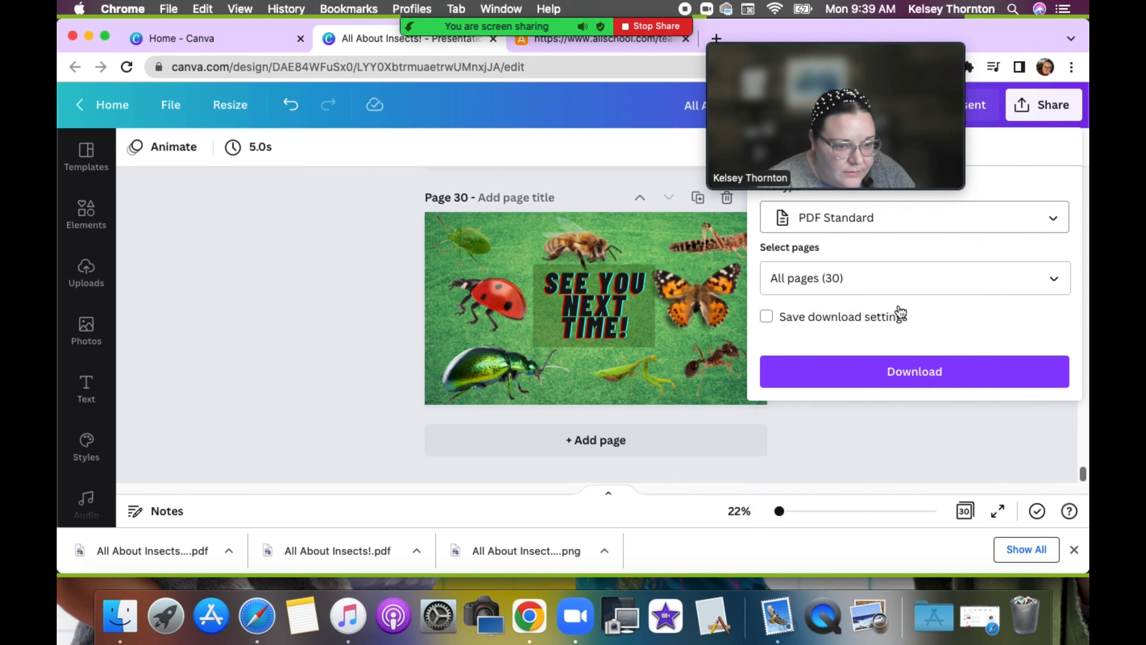
{"action": "left_click", "coordinate": [984, 374]}
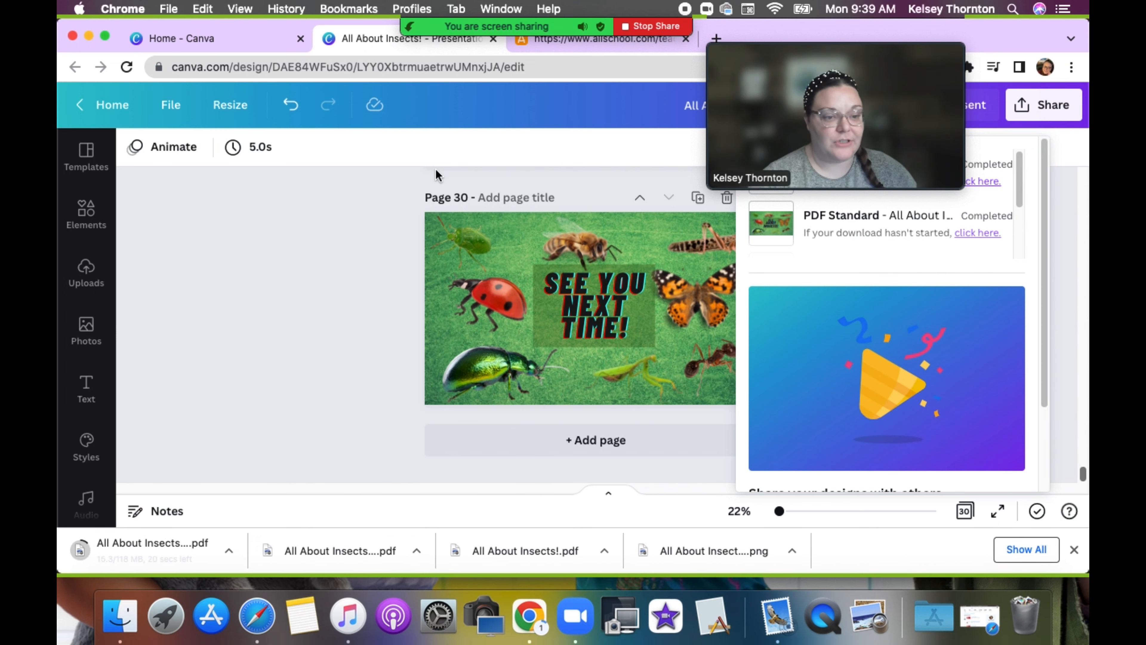
Step: Return to the Allschool lesson and check the size of "All About Insects! (2).pdf" in Downloads without attaching it to the courseware
{"action": "left_click", "coordinate": [574, 45]}
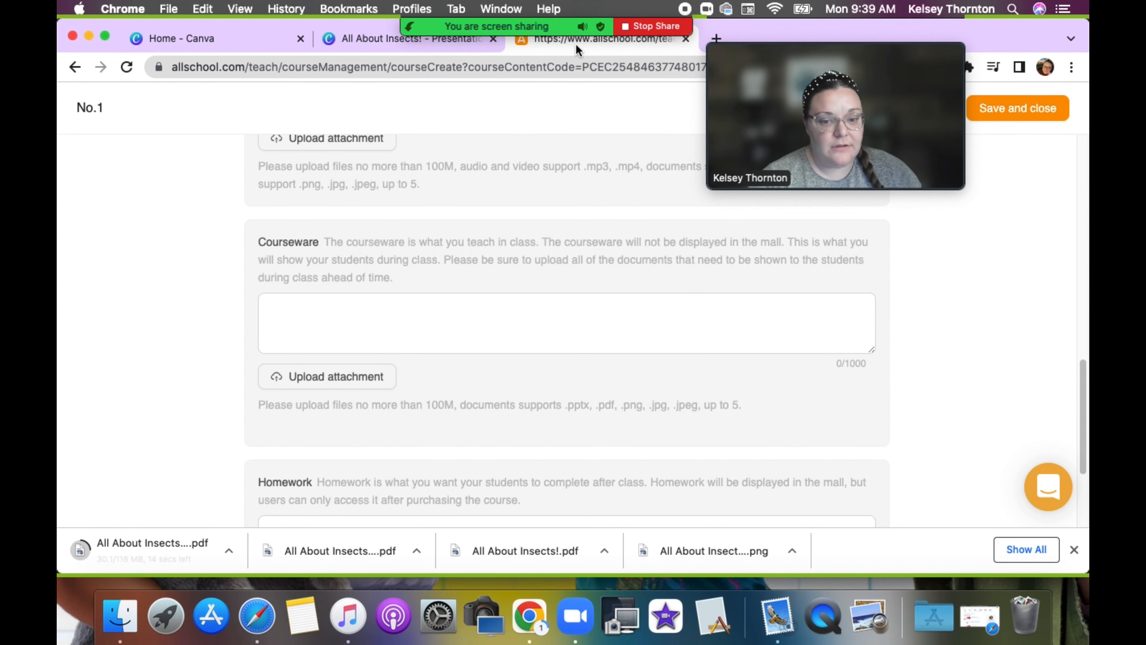
{"action": "left_click", "coordinate": [329, 380]}
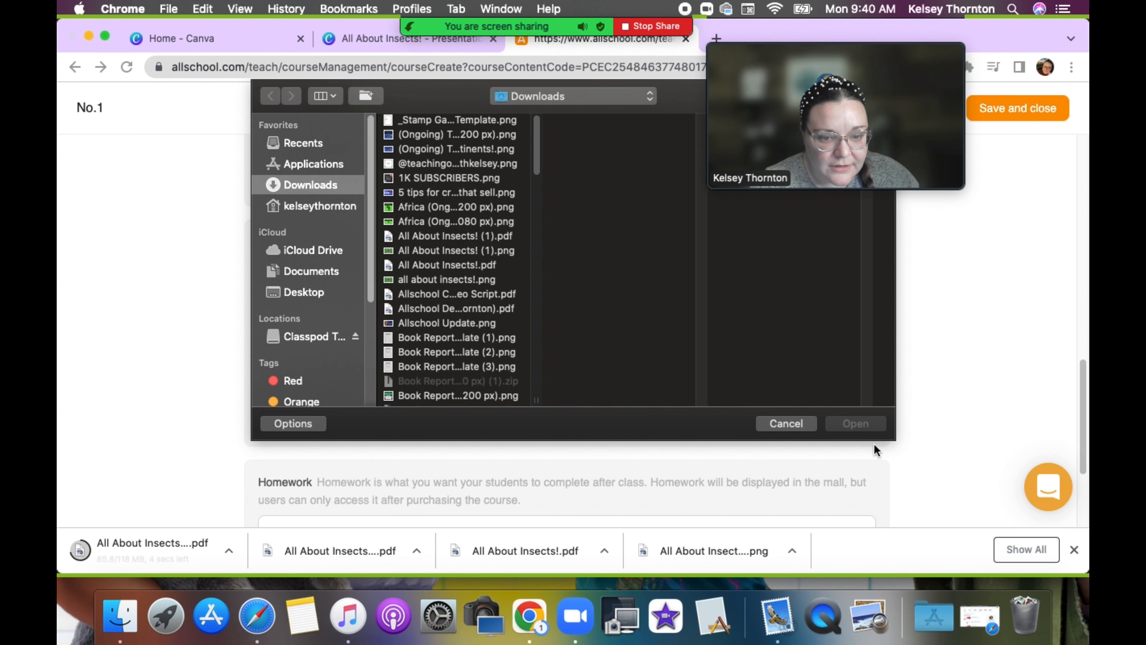
{"action": "left_click", "coordinate": [795, 424]}
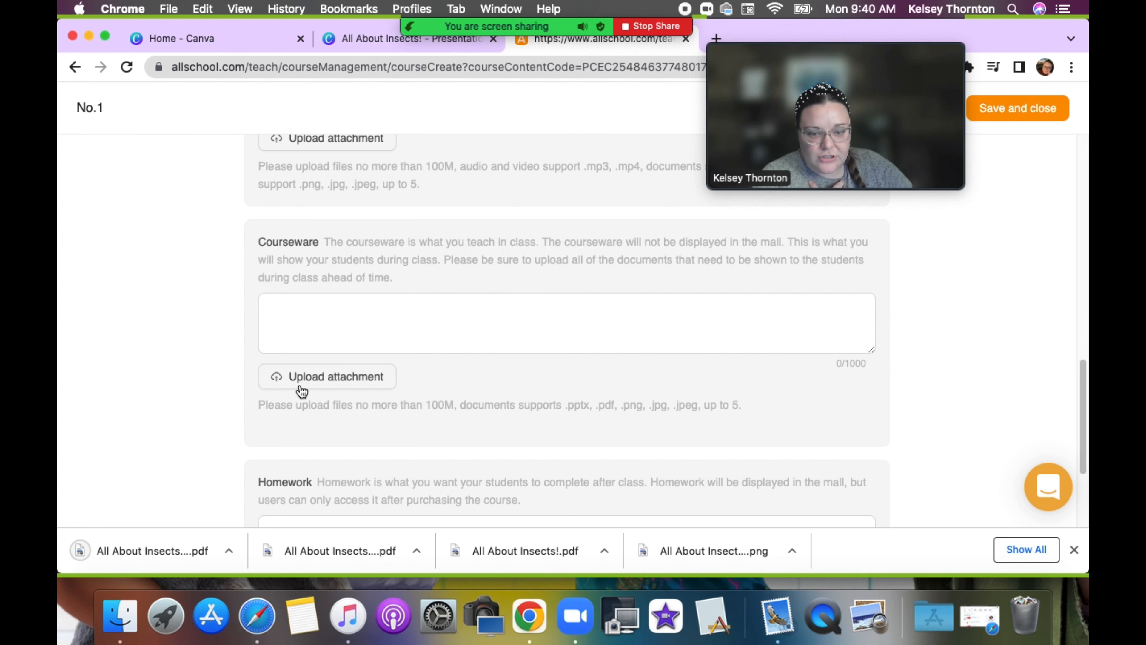
{"action": "left_click", "coordinate": [311, 378]}
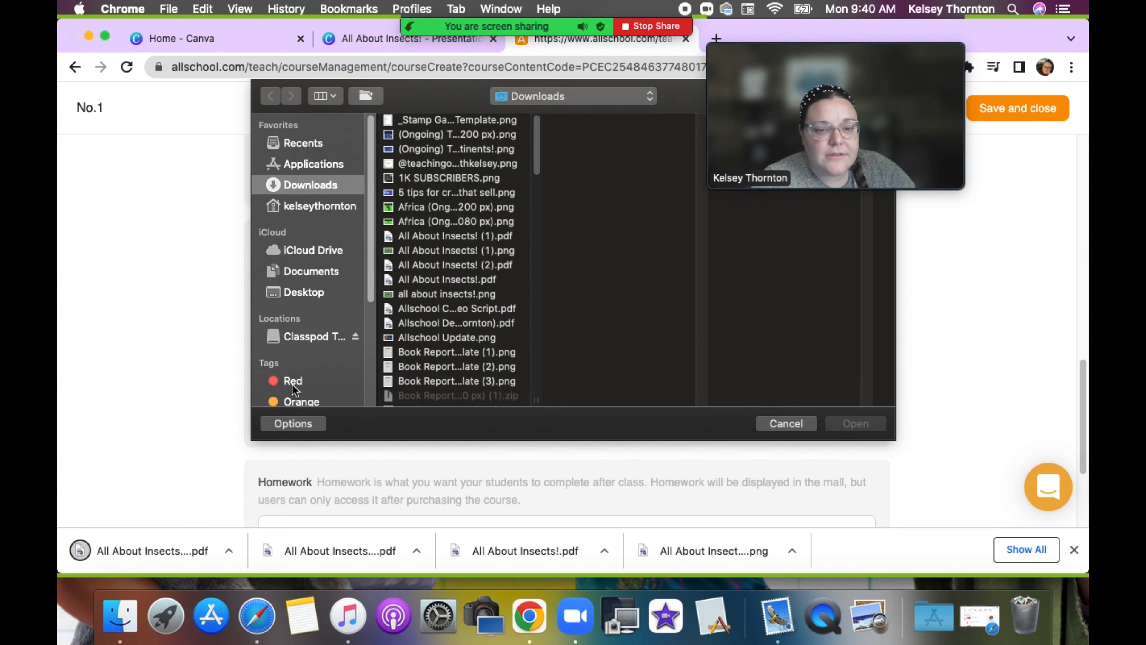
{"action": "left_click", "coordinate": [417, 265]}
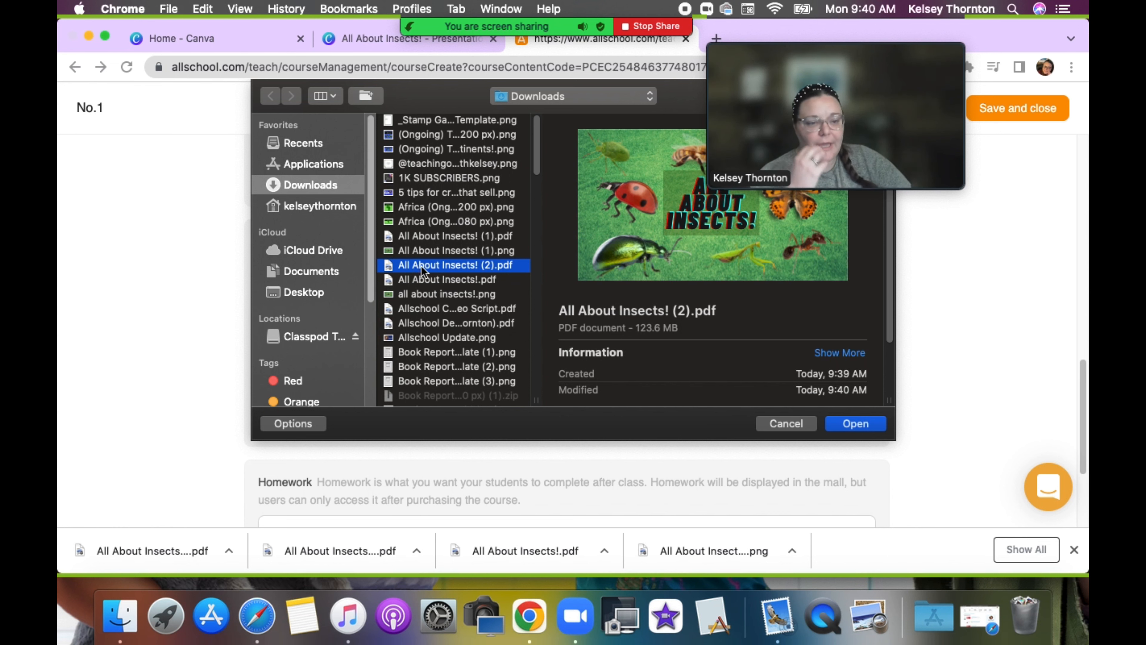
{"action": "left_click", "coordinate": [798, 426]}
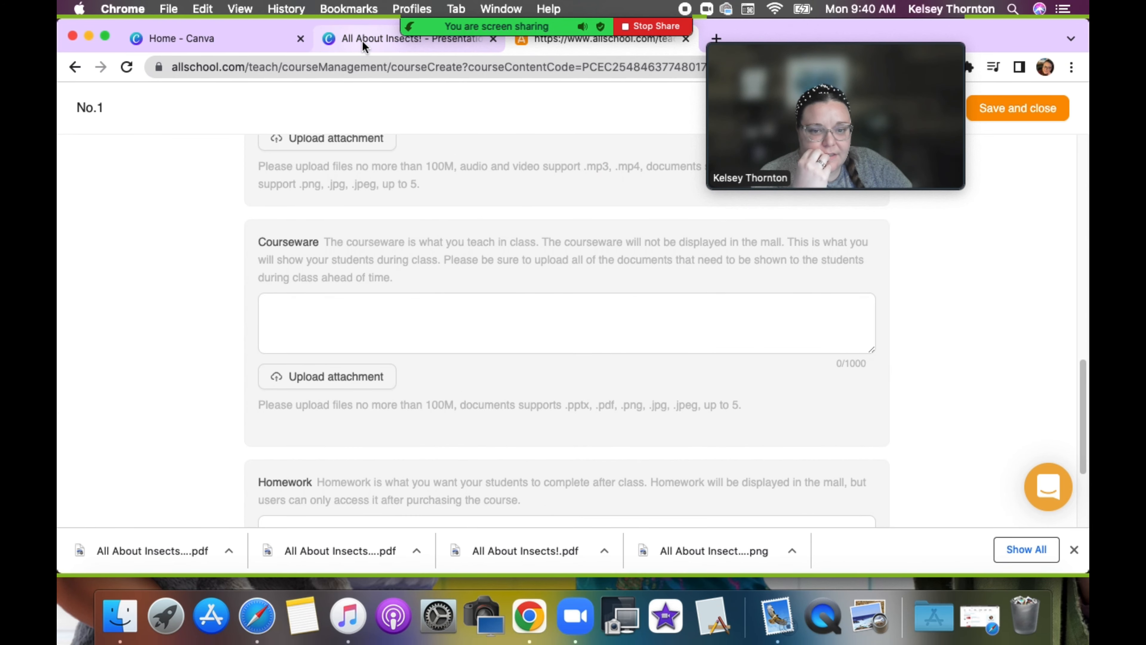
Step: Switch to the Canva presentation and delete page 5, titled "What Is Pollination?"
{"action": "left_click", "coordinate": [363, 41]}
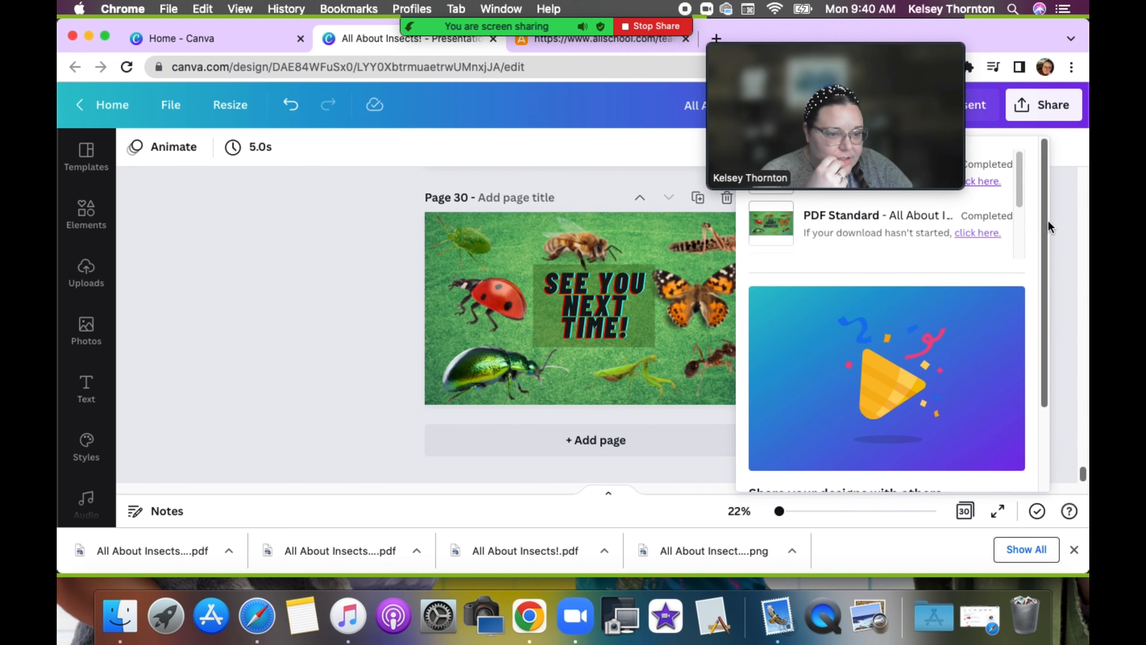
{"action": "left_click", "coordinate": [1069, 217]}
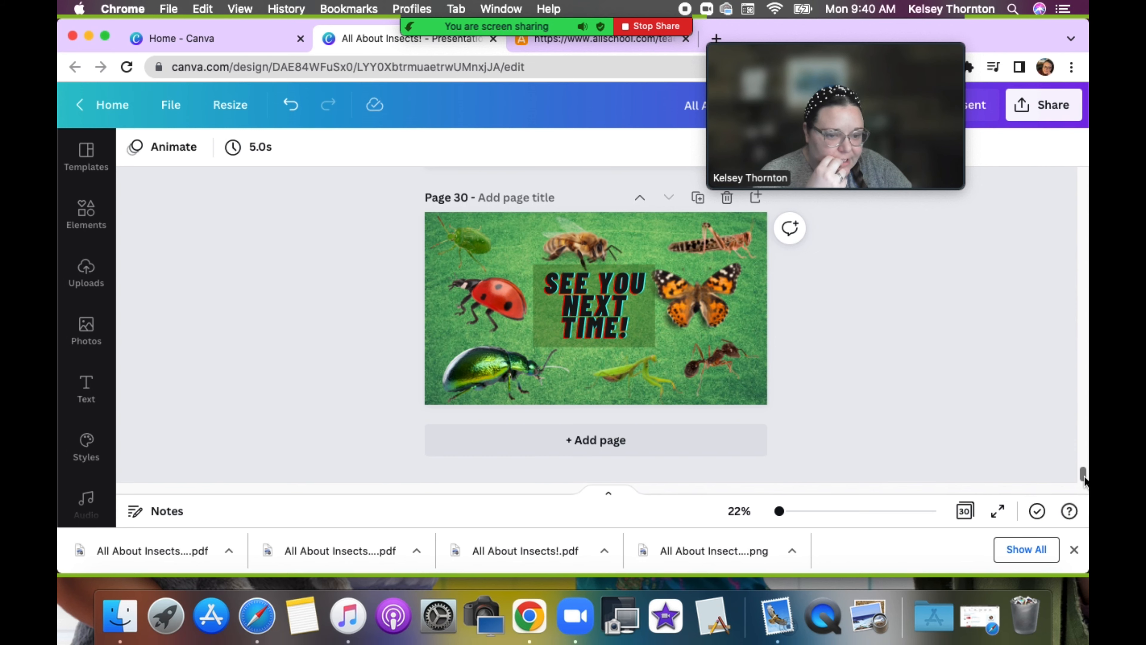
{"action": "left_click_drag", "start_coordinate": [1084, 475], "coordinate": [1077, 216]}
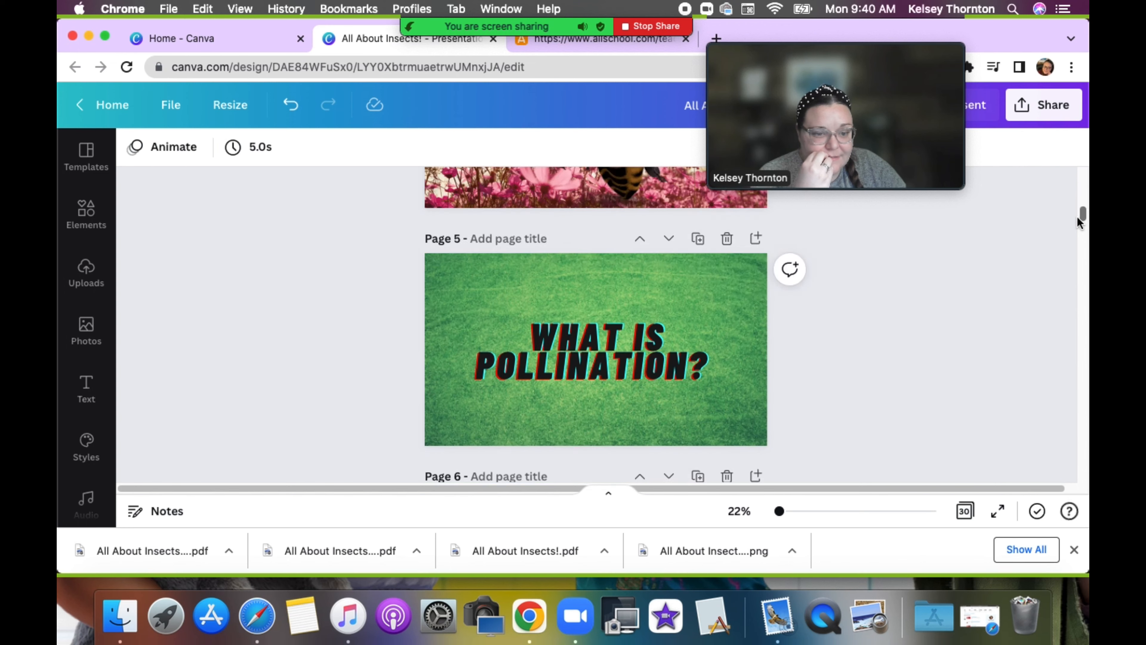
{"action": "left_click", "coordinate": [727, 238]}
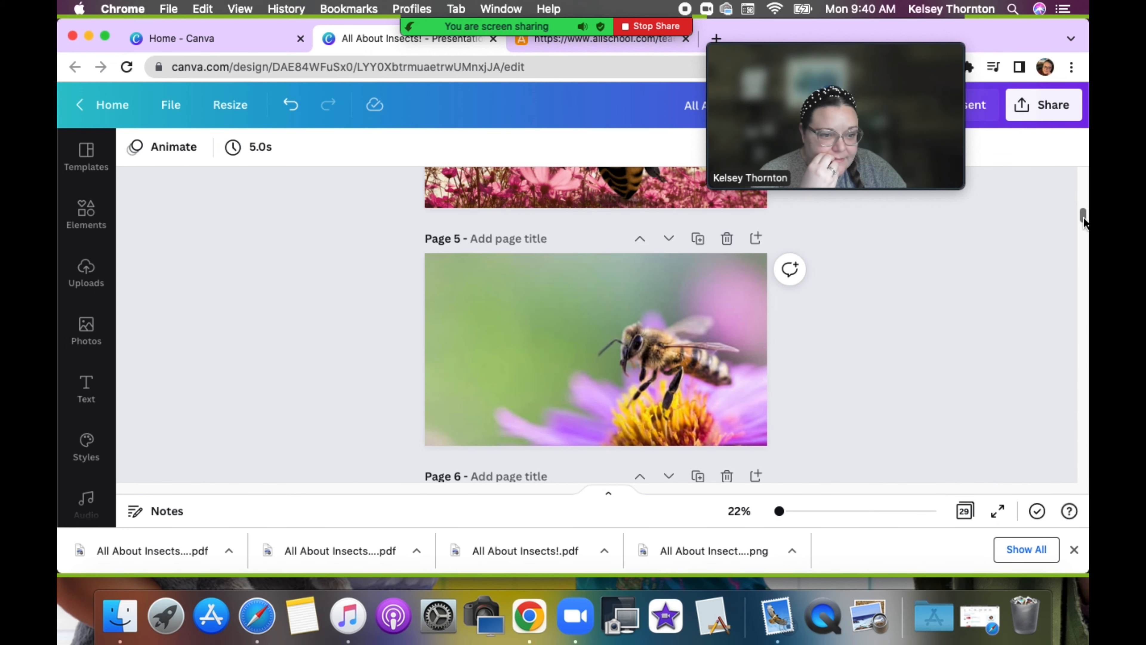
Step: Delete the "Garden Protector Insects" title page after the moth page, along with one more surplus page
{"action": "left_click_drag", "start_coordinate": [1083, 221], "coordinate": [1071, 274]}
{"action": "left_click", "coordinate": [726, 238]}
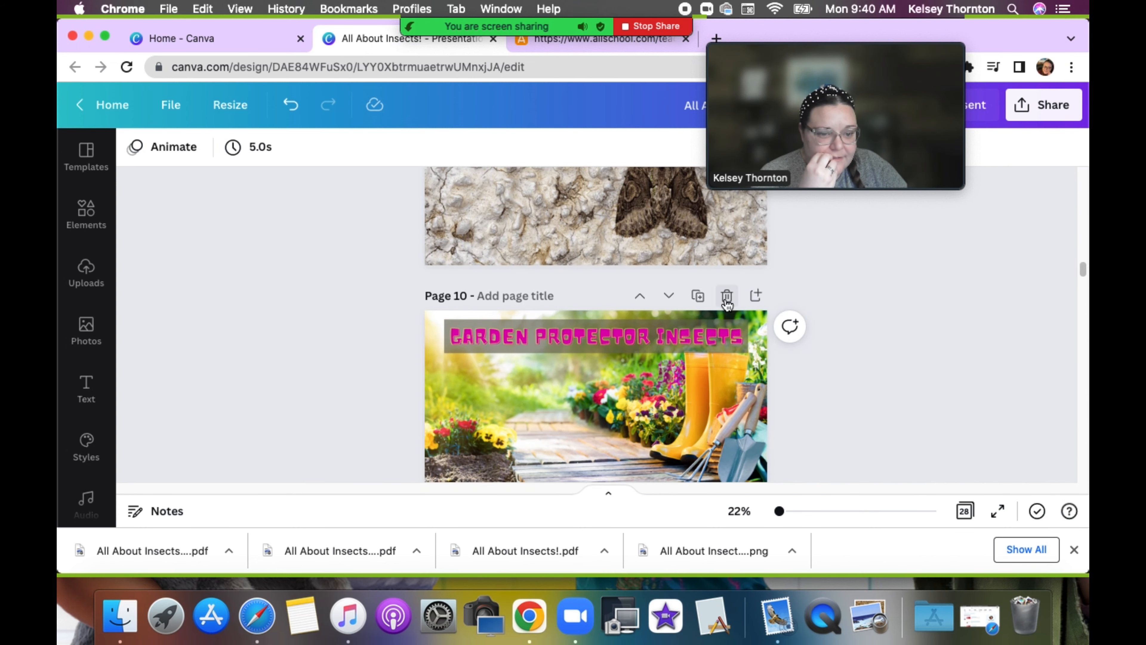
{"action": "left_click", "coordinate": [727, 296]}
Step: Delete the "Helpful Insects" title page and the page between the cicada and mosquito pages
{"action": "left_click_drag", "start_coordinate": [1082, 271], "coordinate": [1069, 323]}
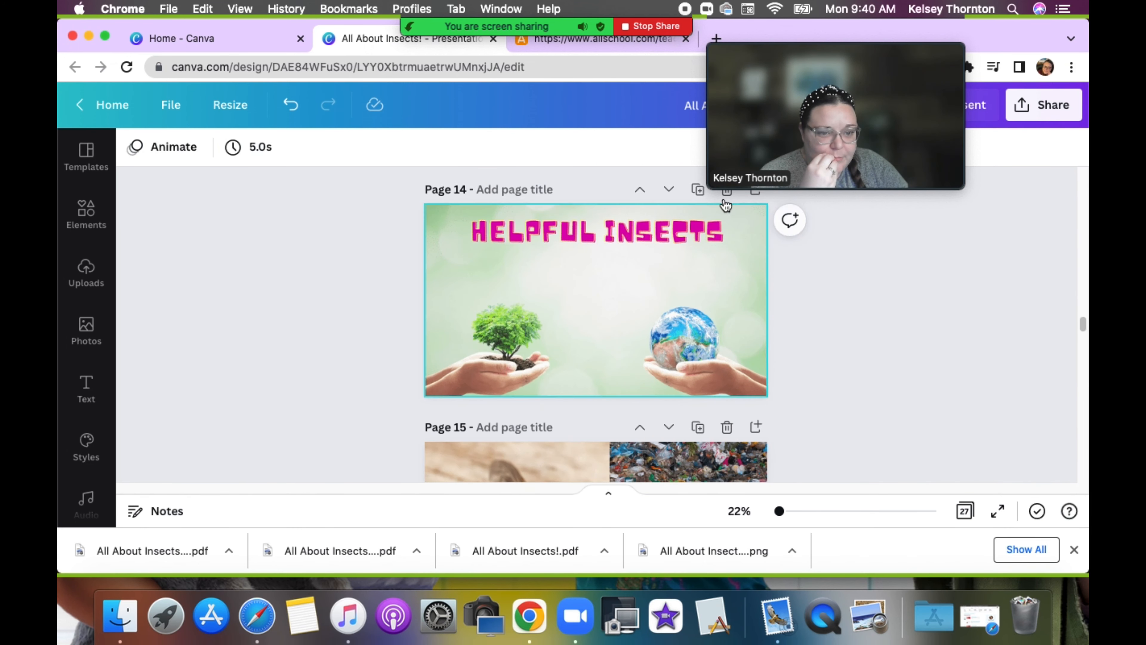
{"action": "left_click", "coordinate": [726, 191]}
{"action": "left_click_drag", "start_coordinate": [1082, 334], "coordinate": [1075, 386]}
{"action": "left_click", "coordinate": [726, 277]}
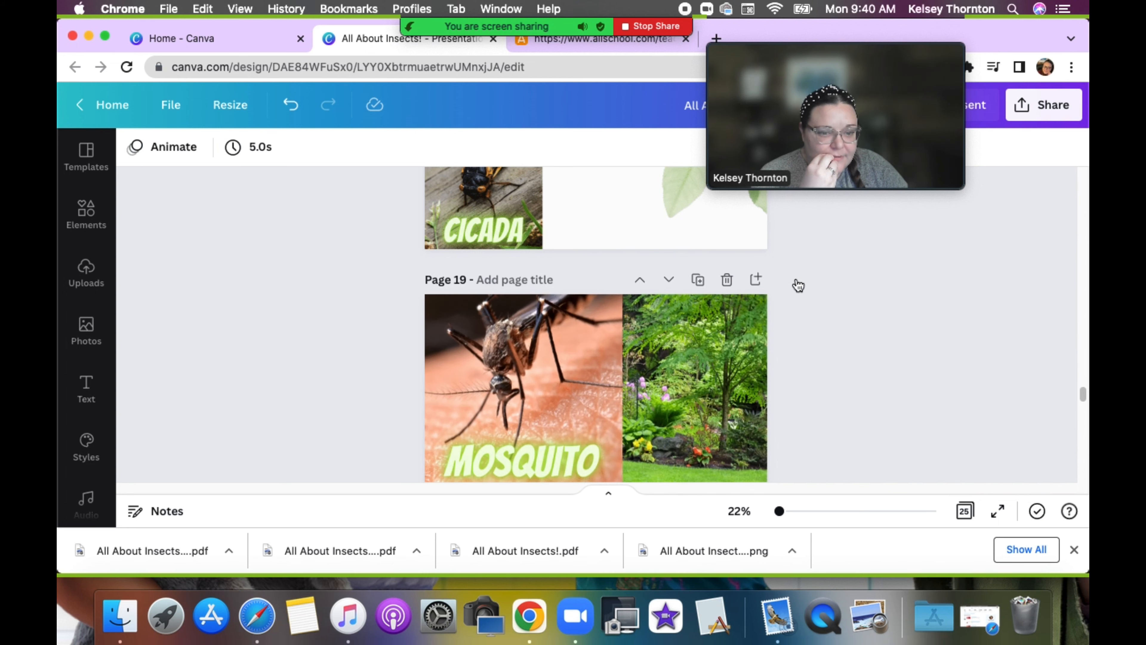
Step: Download all 25 pages of the presentation as a PDF Standard file
{"action": "left_click_drag", "start_coordinate": [1081, 393], "coordinate": [1057, 427]}
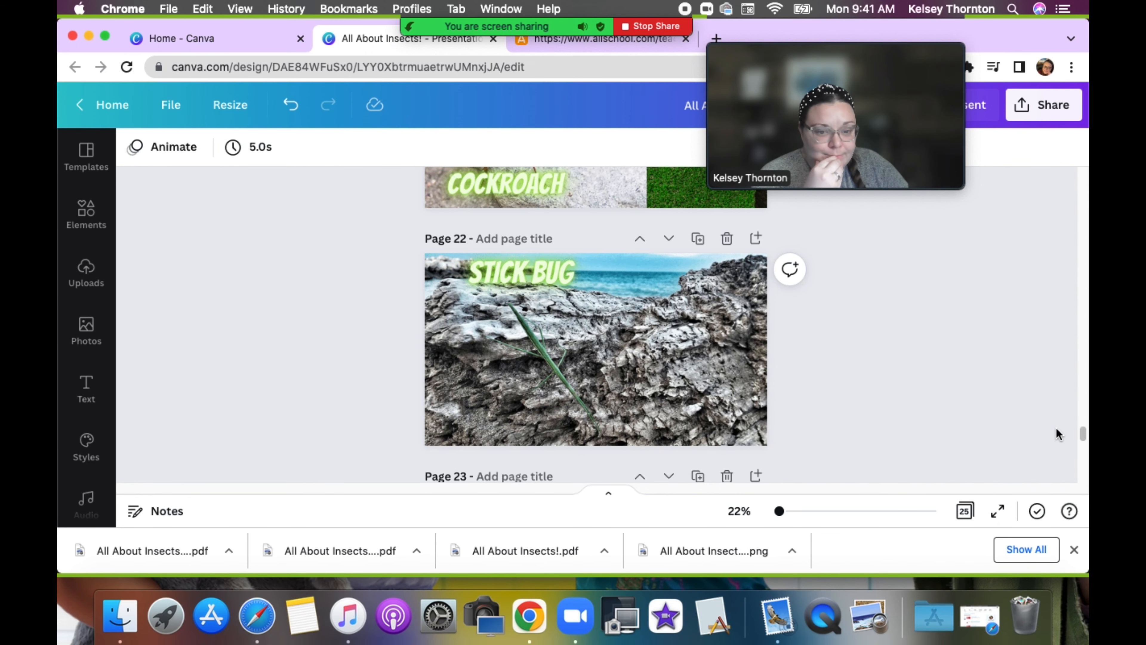
{"action": "left_click", "coordinate": [1025, 103]}
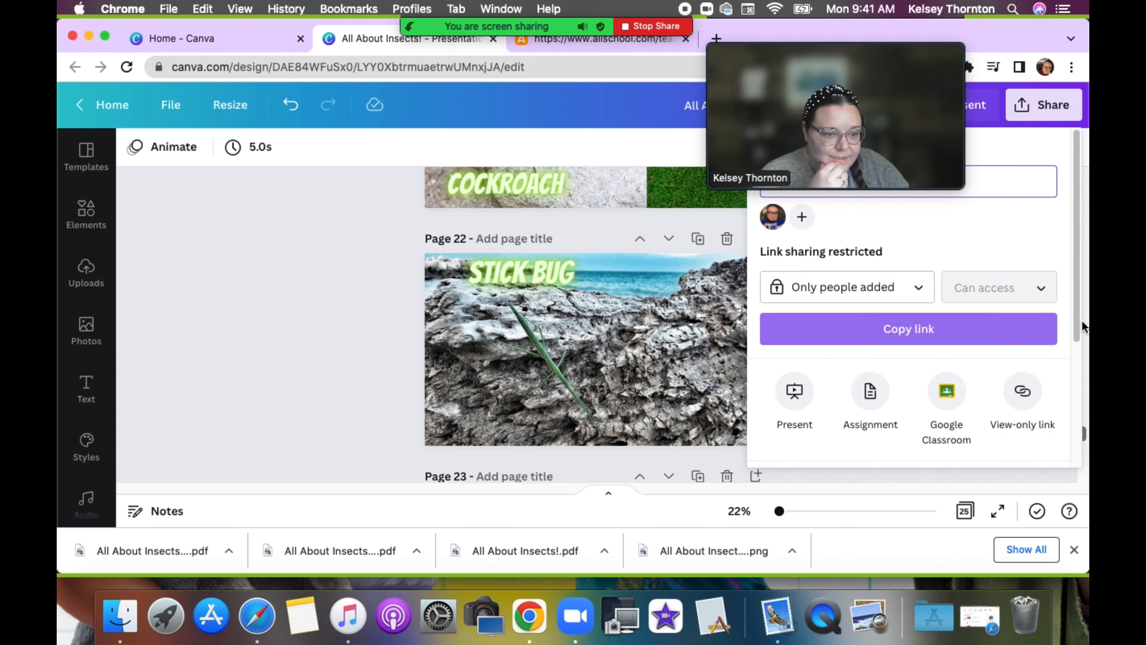
{"action": "scroll", "coordinate": [1077, 300], "scroll_direction": "down", "scroll_amount": 3}
{"action": "left_click", "coordinate": [949, 404]}
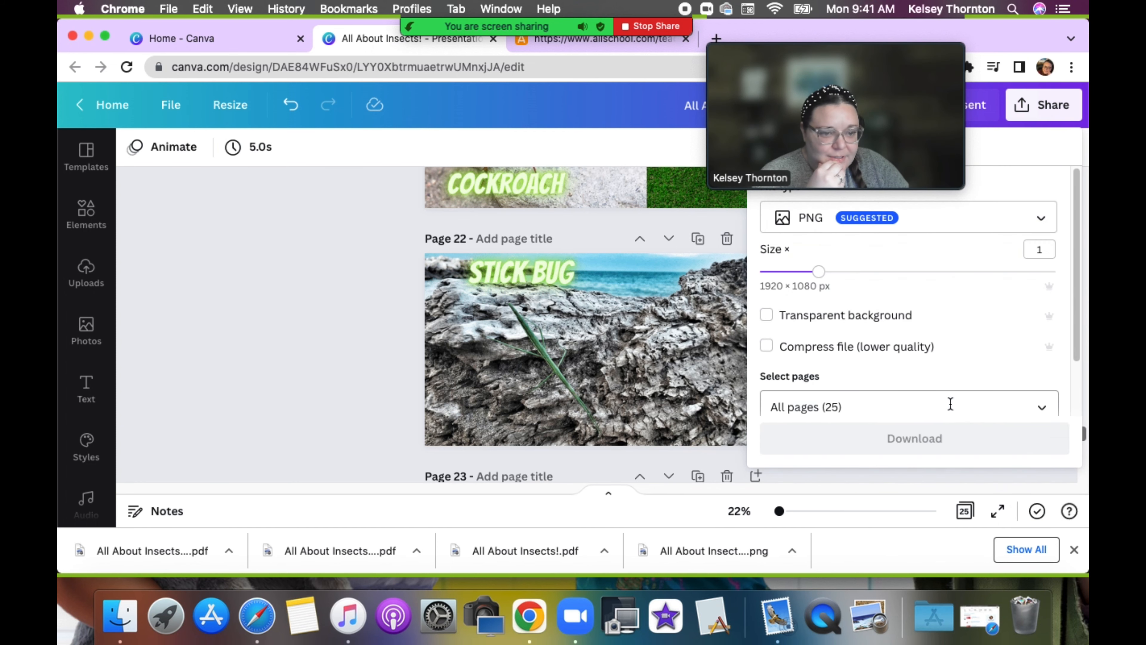
{"action": "left_click", "coordinate": [1017, 218]}
{"action": "left_click", "coordinate": [851, 316]}
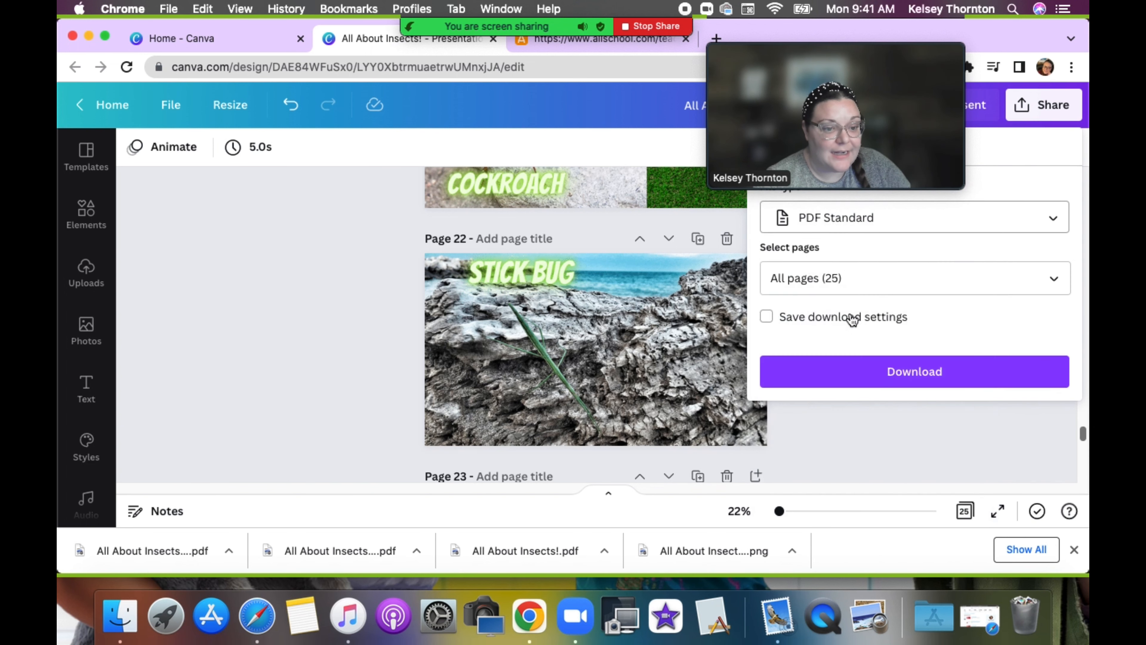
{"action": "left_click", "coordinate": [897, 378]}
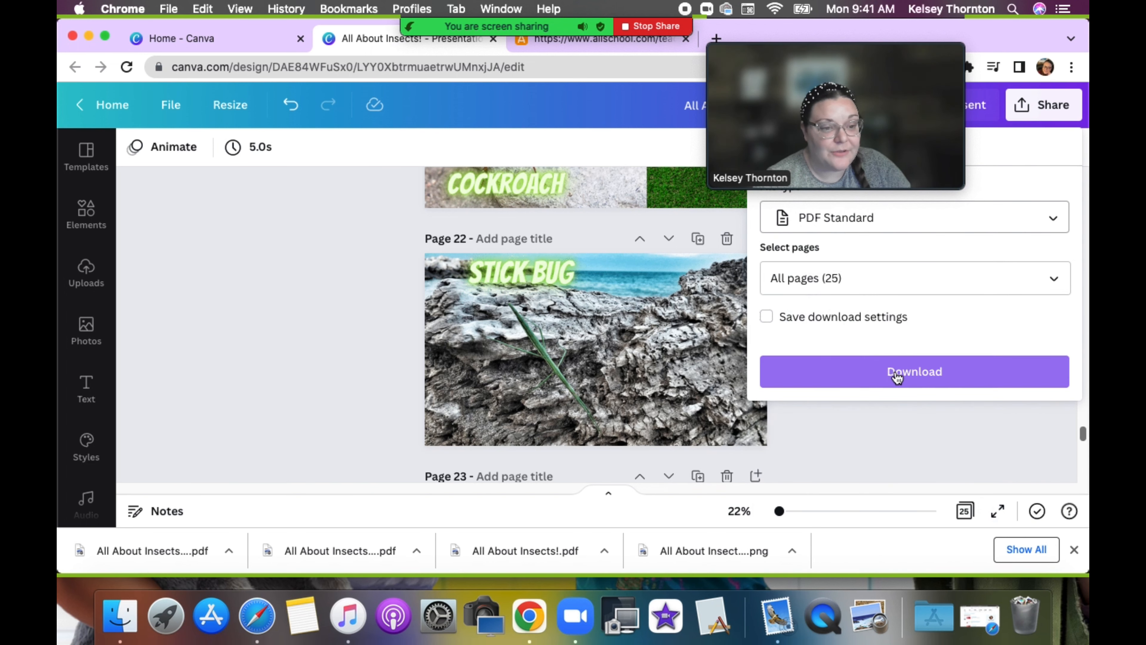
{"action": "left_click", "coordinate": [897, 377]}
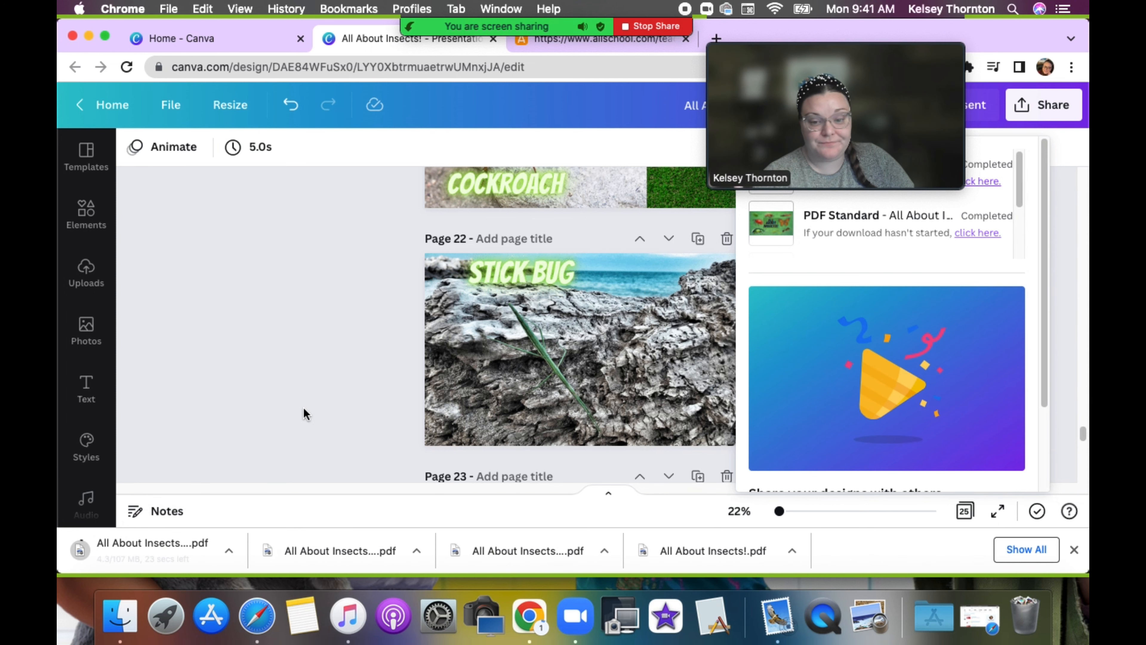
Step: Return to the Allschool lesson and check the size of "All About Insects! (3).pdf" in Downloads without attaching it to the courseware
{"action": "left_click", "coordinate": [556, 43]}
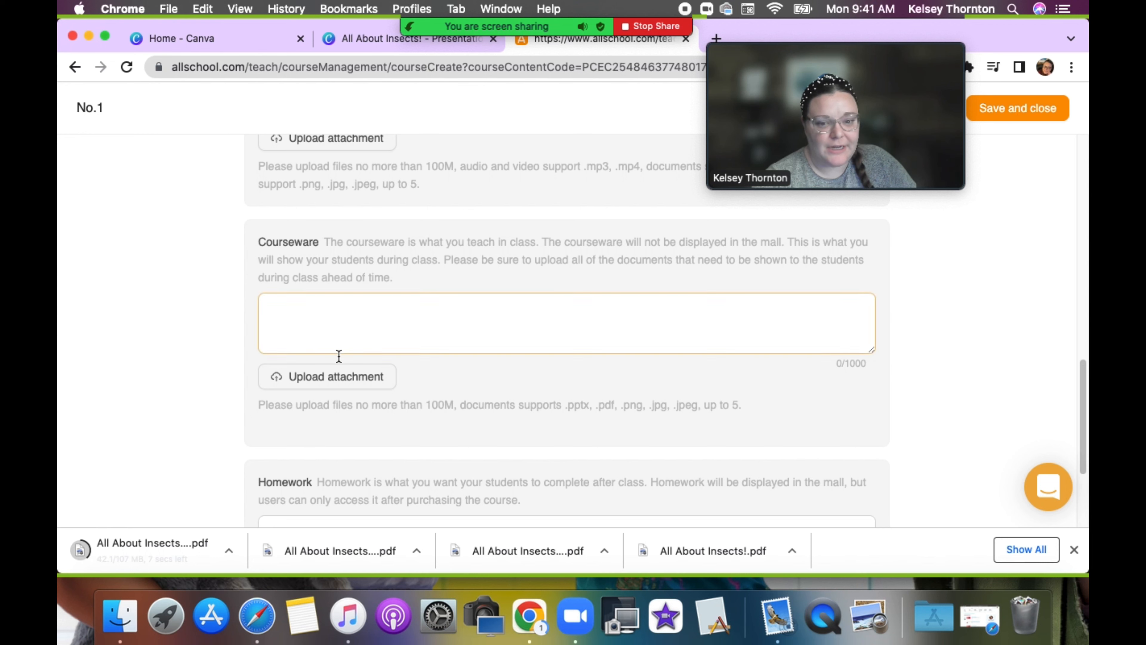
{"action": "left_click", "coordinate": [334, 380]}
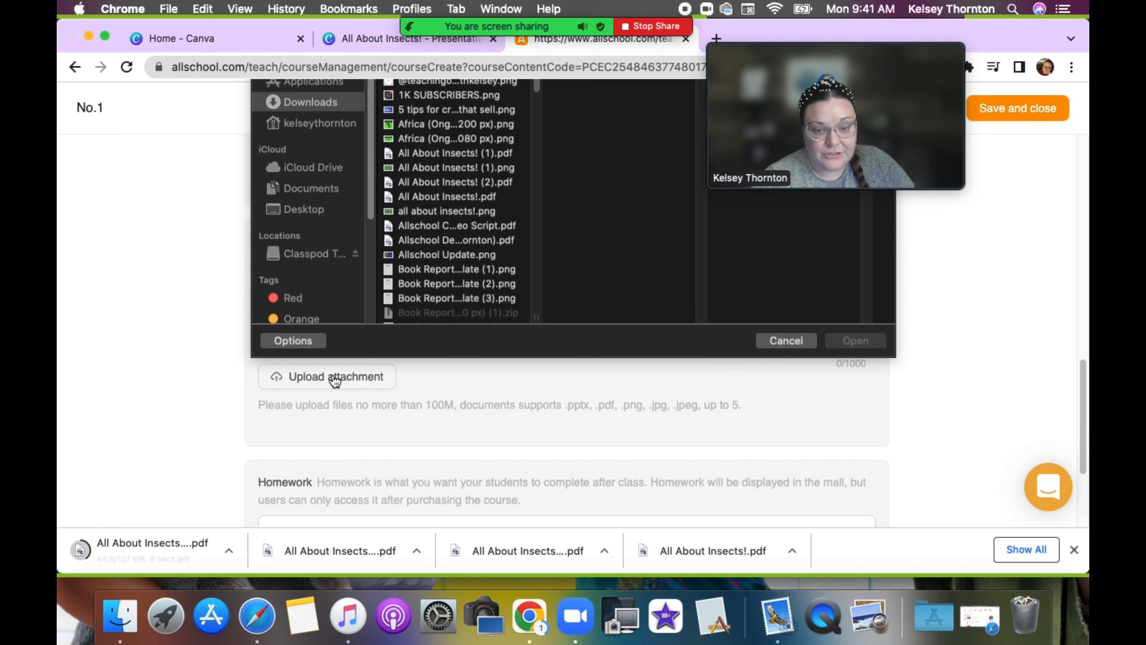
{"action": "left_click", "coordinate": [772, 427]}
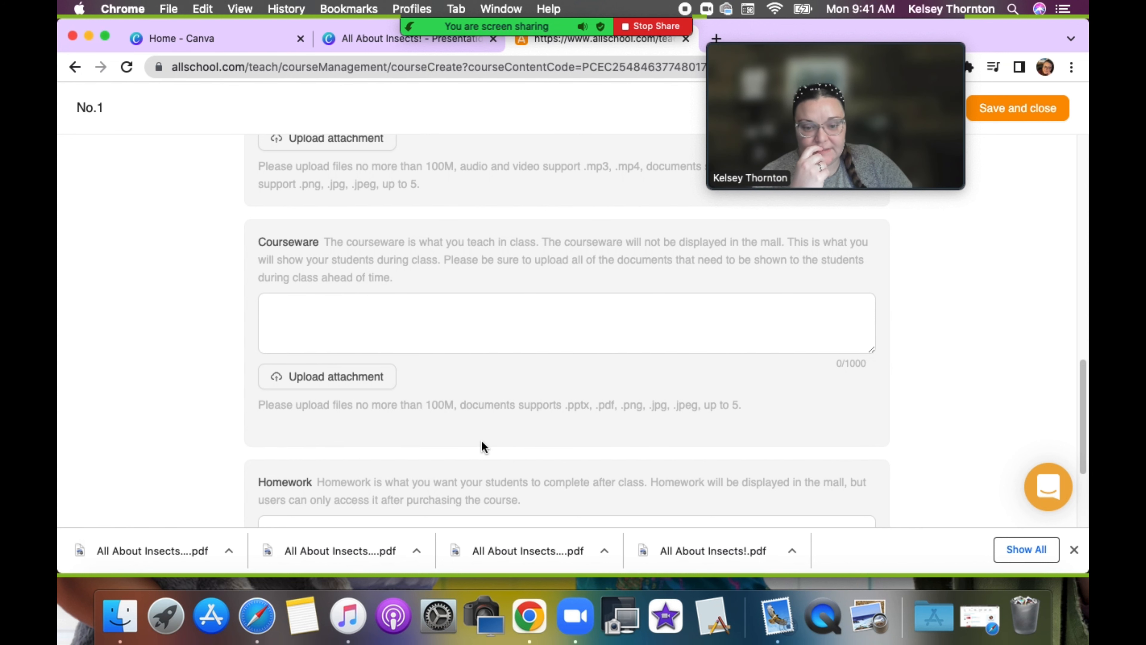
{"action": "left_click", "coordinate": [362, 387]}
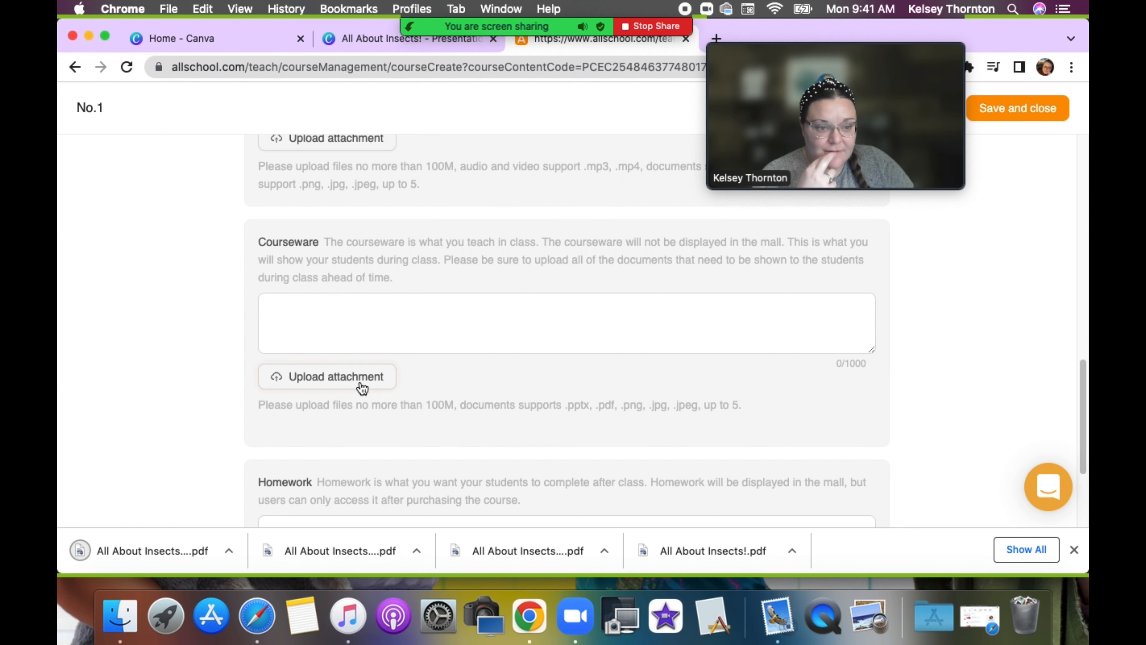
{"action": "left_click", "coordinate": [470, 280]}
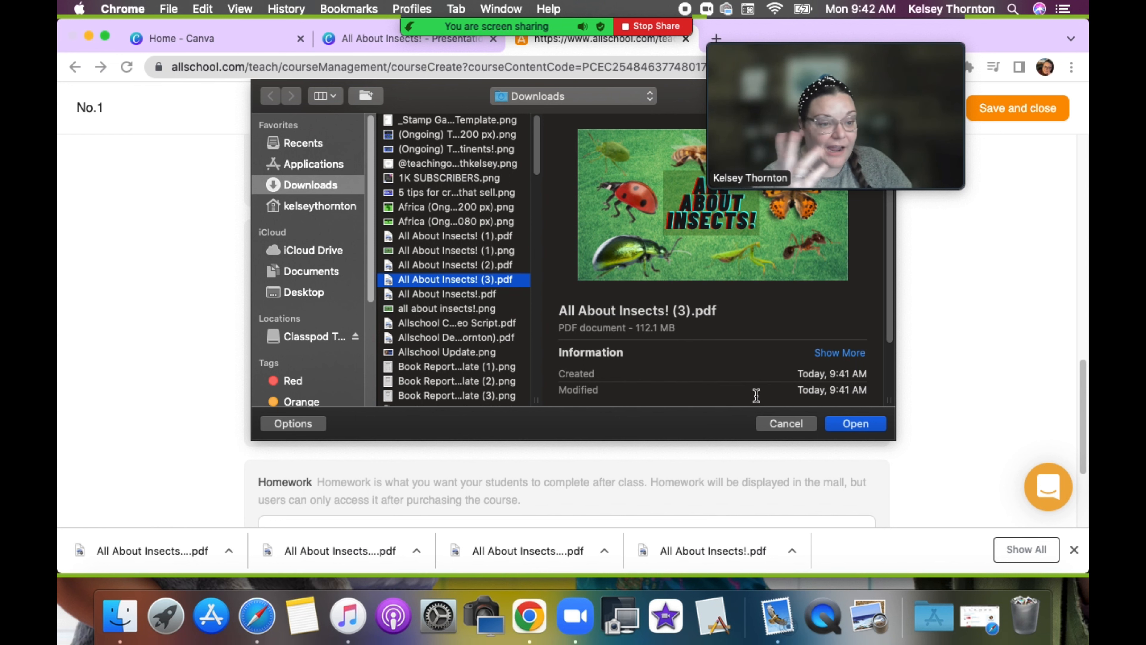
{"action": "left_click", "coordinate": [768, 426]}
{"action": "left_click", "coordinate": [560, 337]}
Step: Go back to the Canva presentation and delete the Cockroach and Termite pages
{"action": "left_click", "coordinate": [374, 39]}
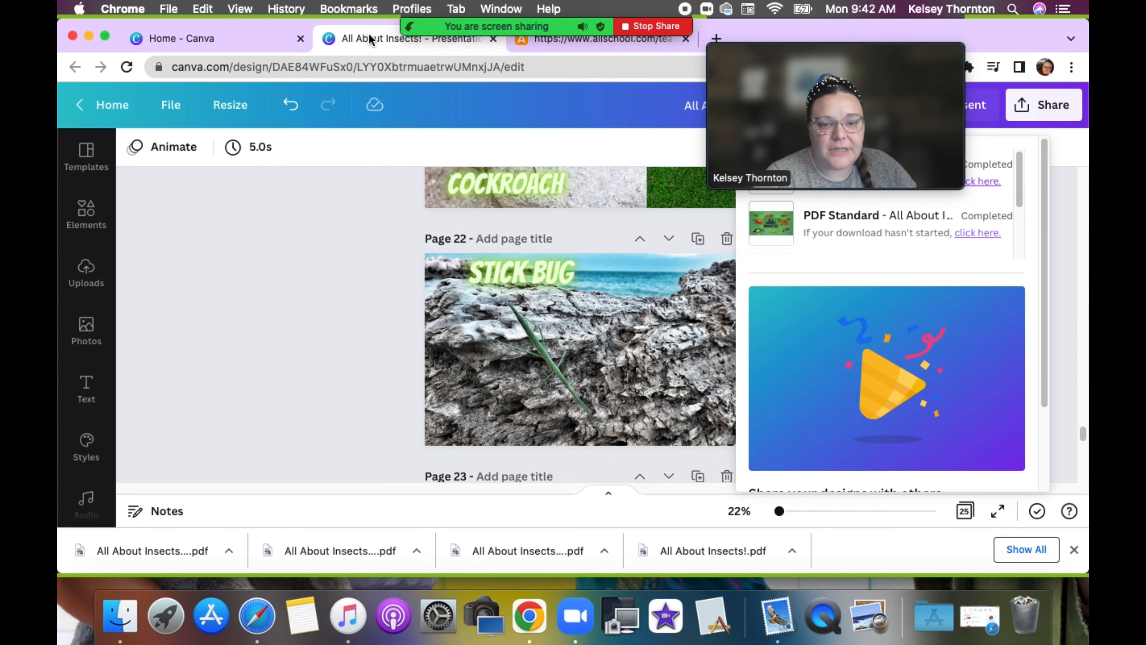
{"action": "left_click", "coordinate": [318, 419]}
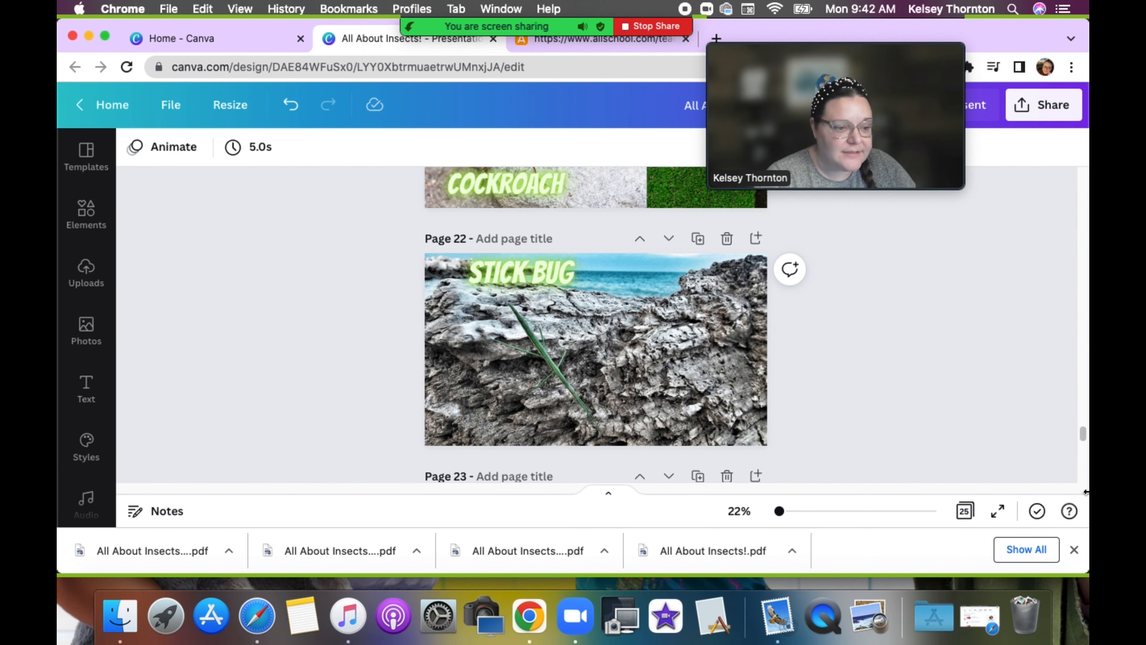
{"action": "mouse_move", "coordinate": [1083, 437]}
{"action": "left_mouse_down"}
{"action": "mouse_move", "coordinate": [1083, 479]}
{"action": "mouse_move", "coordinate": [1082, 417]}
{"action": "left_mouse_up"}
{"action": "left_click", "coordinate": [734, 359]}
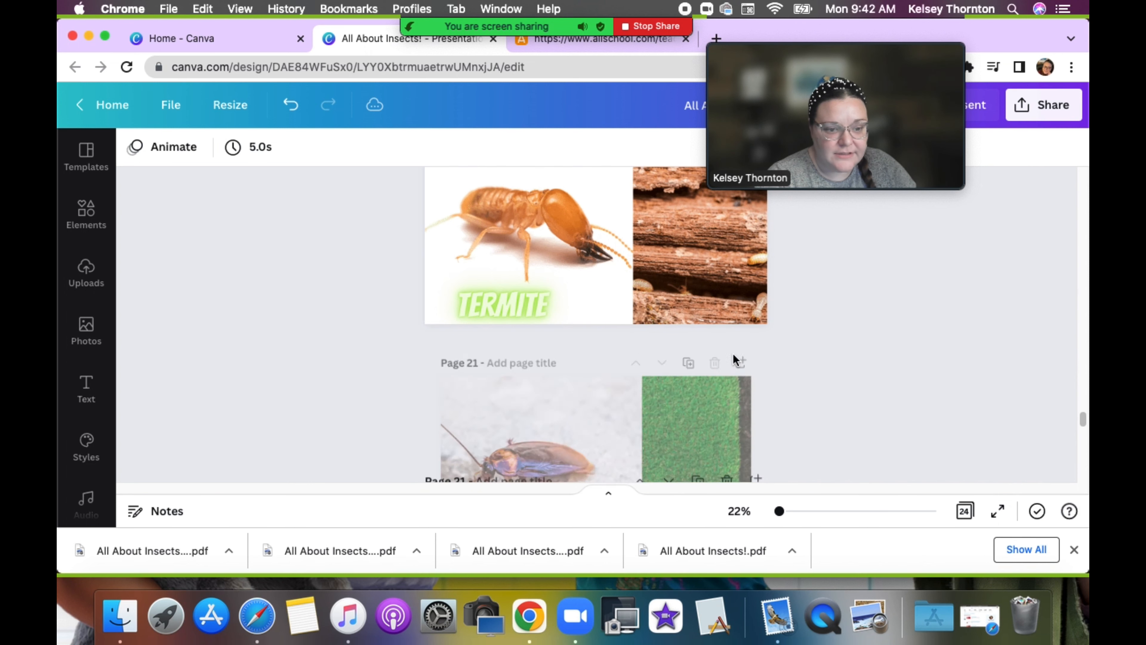
{"action": "left_click_drag", "start_coordinate": [1082, 427], "coordinate": [1084, 417]}
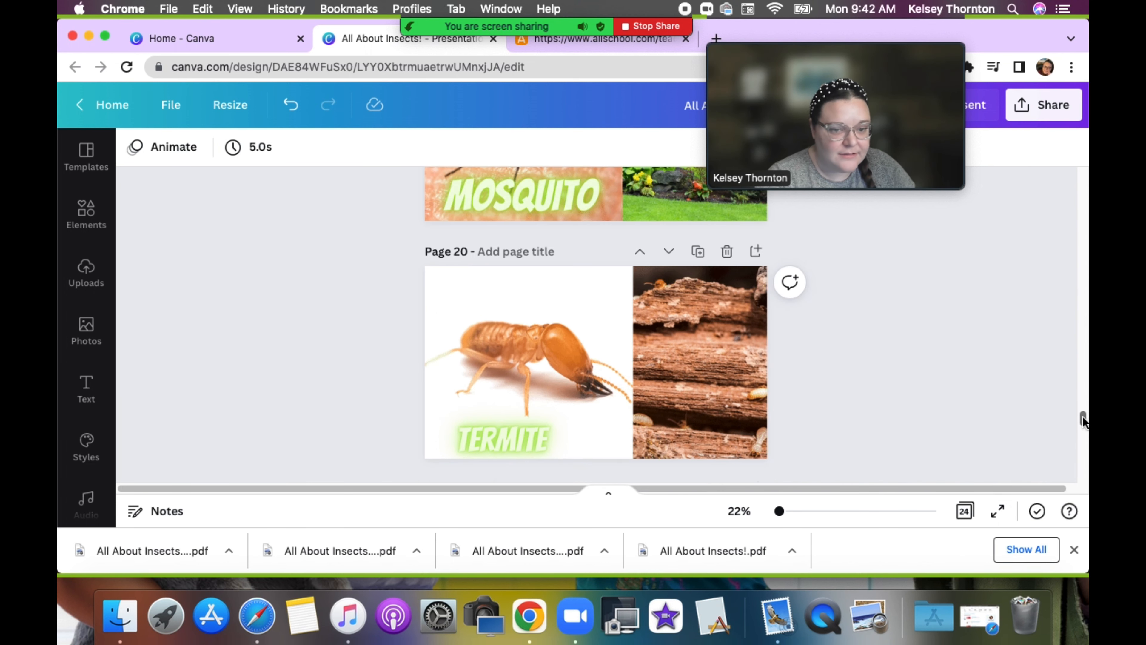
{"action": "left_click", "coordinate": [727, 253]}
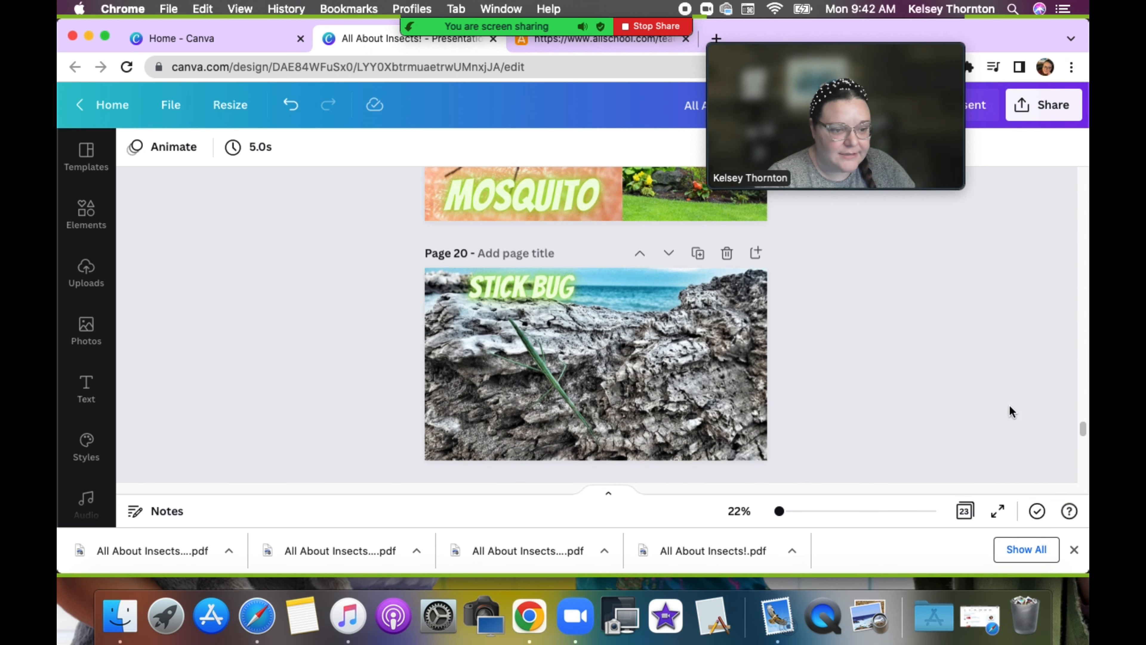
Step: Delete the Ground Beetle, Flower Beetle and Moth pages from the presentation
{"action": "left_click_drag", "start_coordinate": [1080, 426], "coordinate": [1083, 335]}
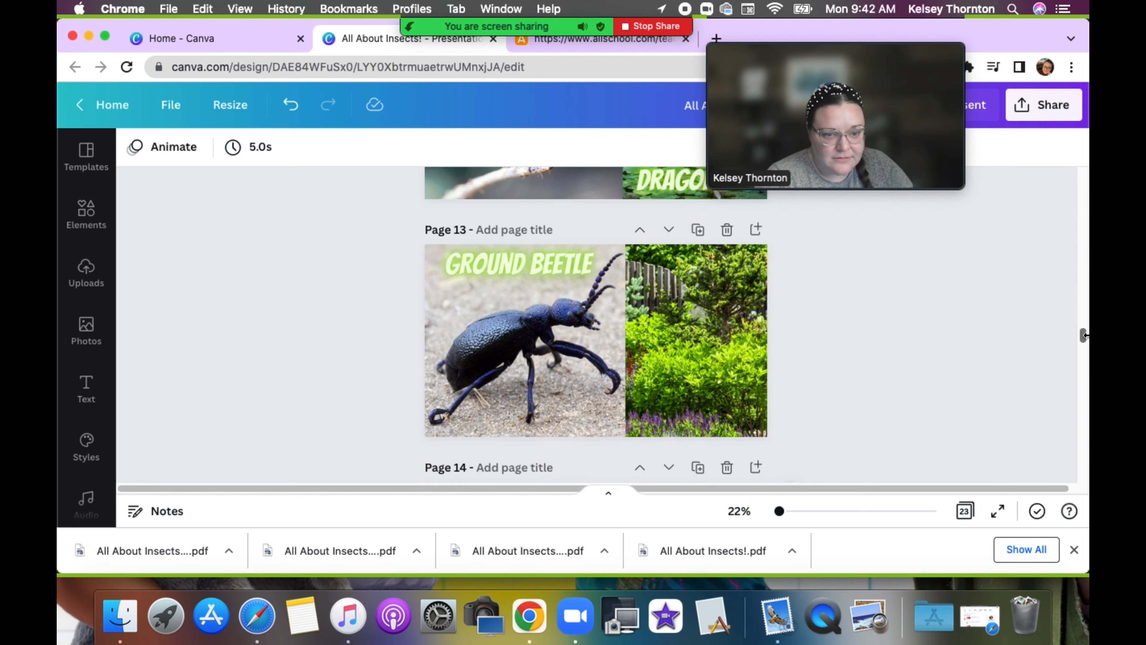
{"action": "left_click", "coordinate": [726, 230]}
{"action": "left_click_drag", "start_coordinate": [1083, 343], "coordinate": [1084, 280]}
{"action": "scroll", "coordinate": [731, 292], "scroll_direction": "up", "scroll_amount": 3}
{"action": "scroll", "coordinate": [731, 291], "scroll_direction": "down", "scroll_amount": 4}
{"action": "scroll", "coordinate": [732, 291], "scroll_direction": "up", "scroll_amount": 2}
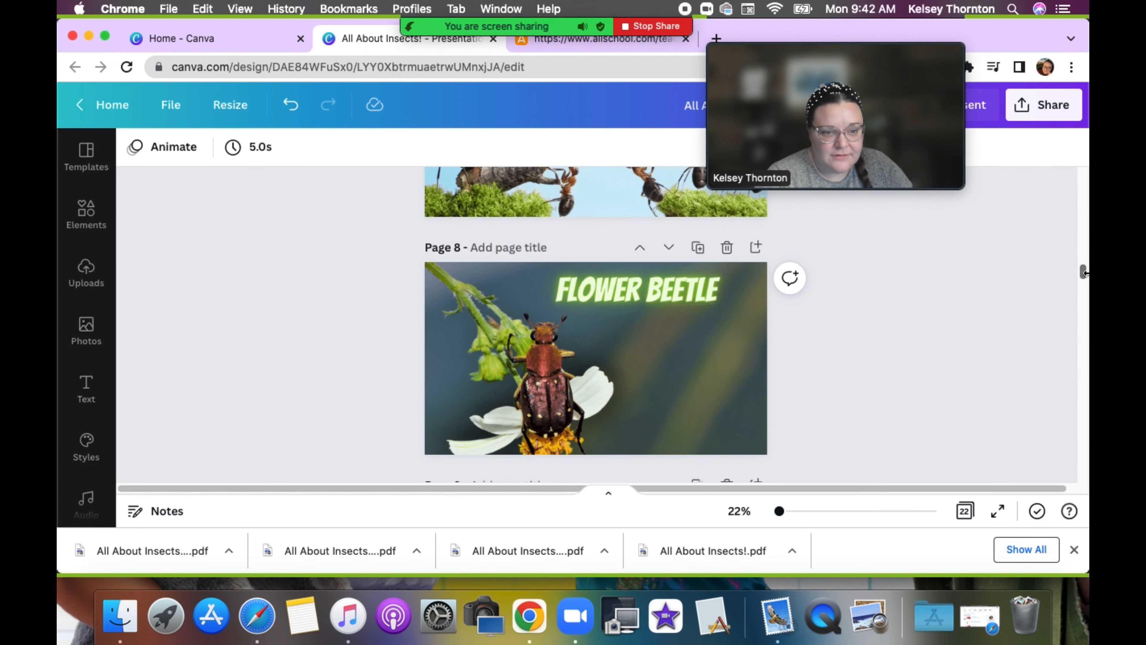
{"action": "left_click", "coordinate": [733, 253]}
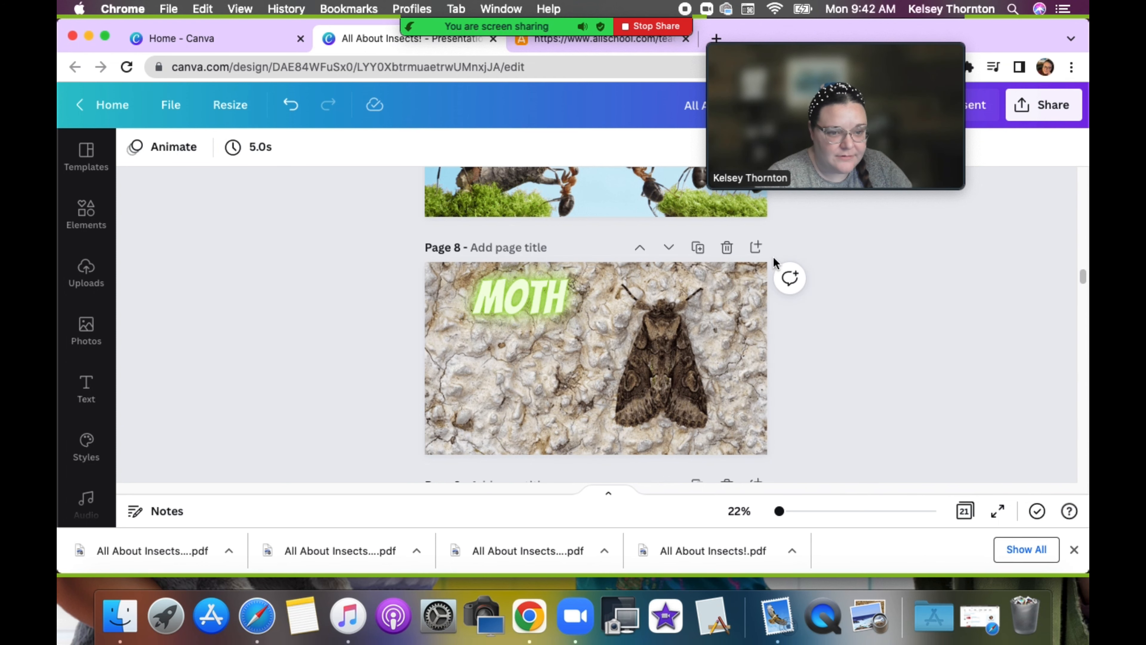
{"action": "left_click", "coordinate": [727, 247]}
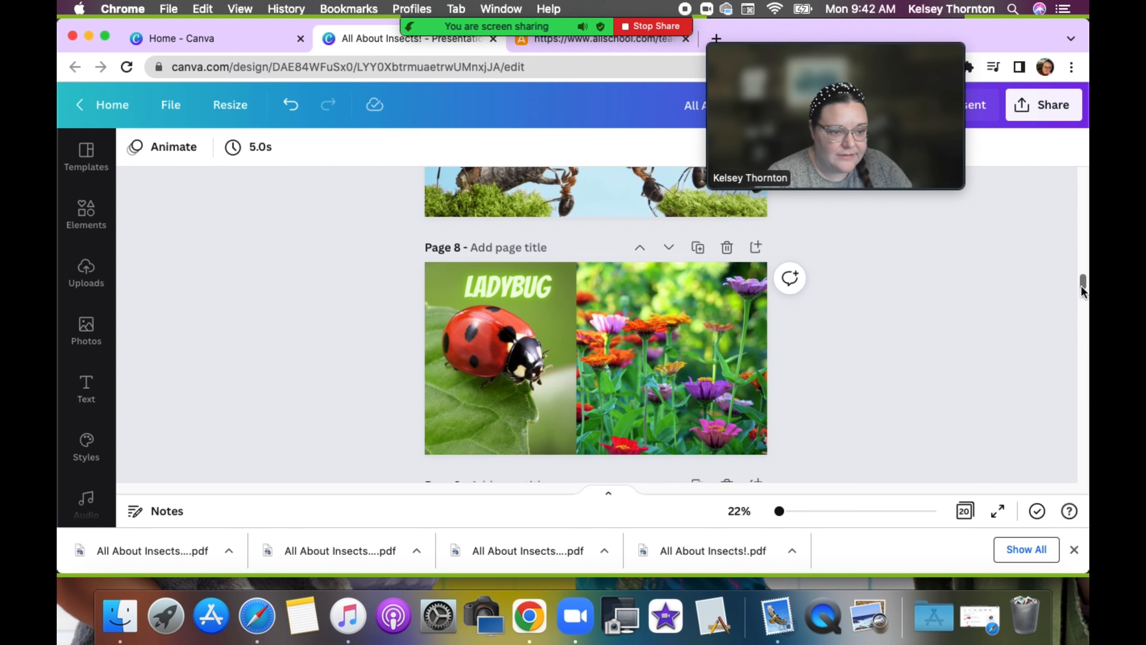
Step: Review the remaining pages through to the closing page, and download all 20 pages as a PDF Standard file
{"action": "scroll", "coordinate": [1083, 292], "scroll_direction": "up", "scroll_amount": 10}
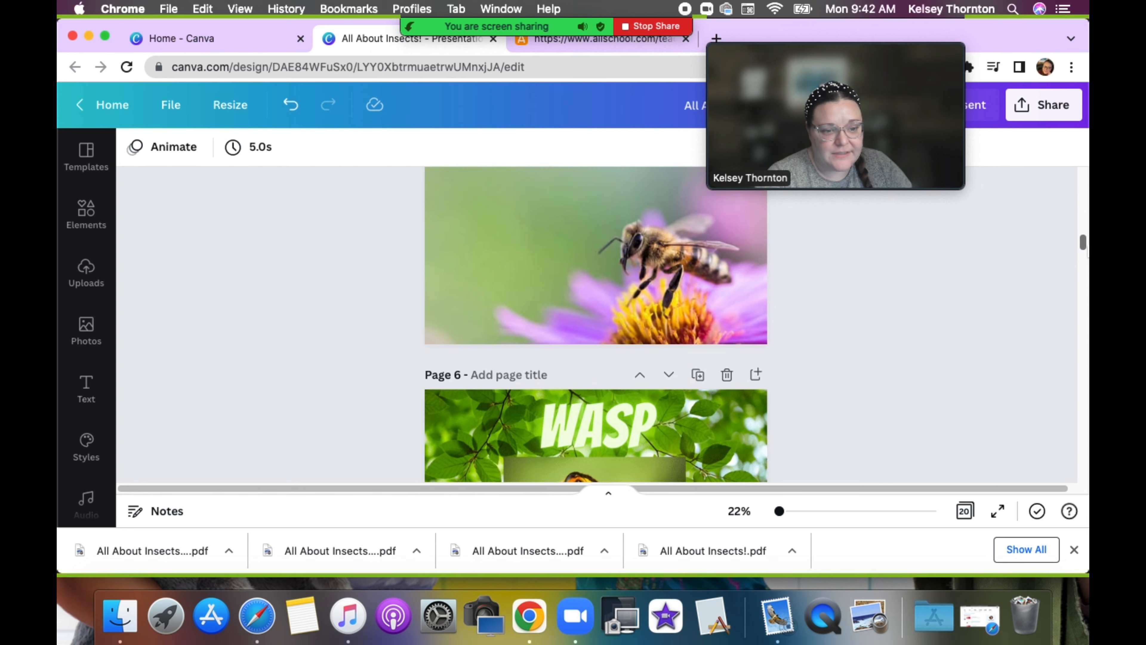
{"action": "scroll", "coordinate": [1083, 244], "scroll_direction": "up", "scroll_amount": 5}
{"action": "scroll", "coordinate": [1086, 244], "scroll_direction": "down", "scroll_amount": 5}
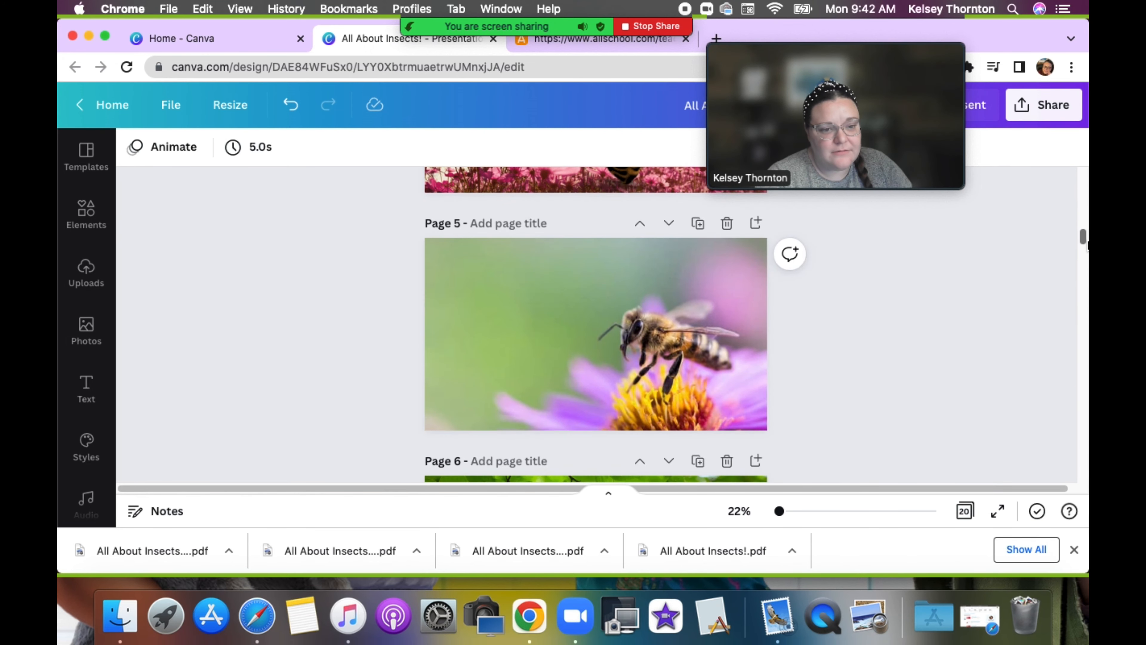
{"action": "left_click_drag", "start_coordinate": [1087, 244], "coordinate": [1062, 492]}
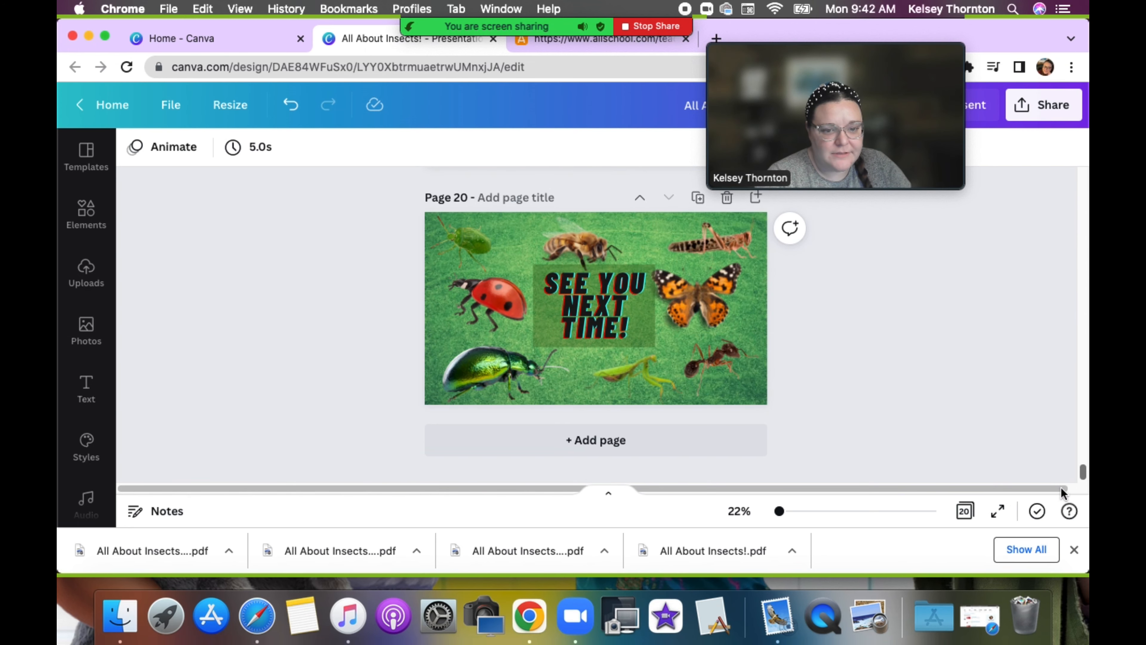
{"action": "left_click", "coordinate": [1043, 105]}
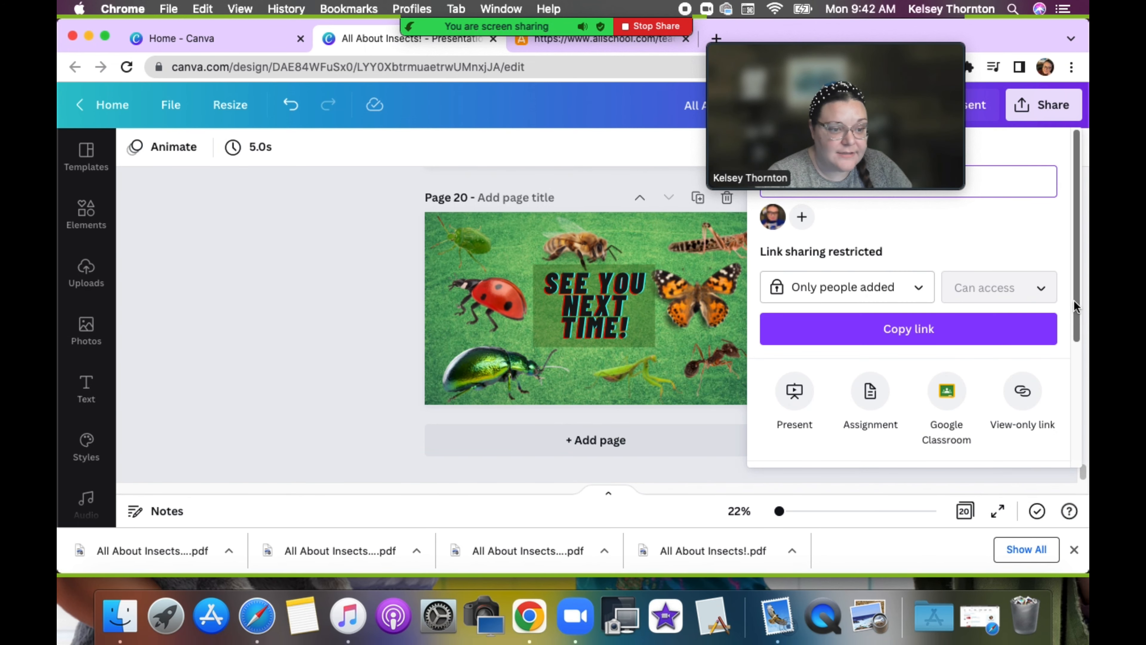
{"action": "scroll", "coordinate": [1077, 338], "scroll_direction": "down", "scroll_amount": 2}
{"action": "scroll", "coordinate": [1074, 343], "scroll_direction": "down", "scroll_amount": 1}
{"action": "left_click", "coordinate": [1003, 414]}
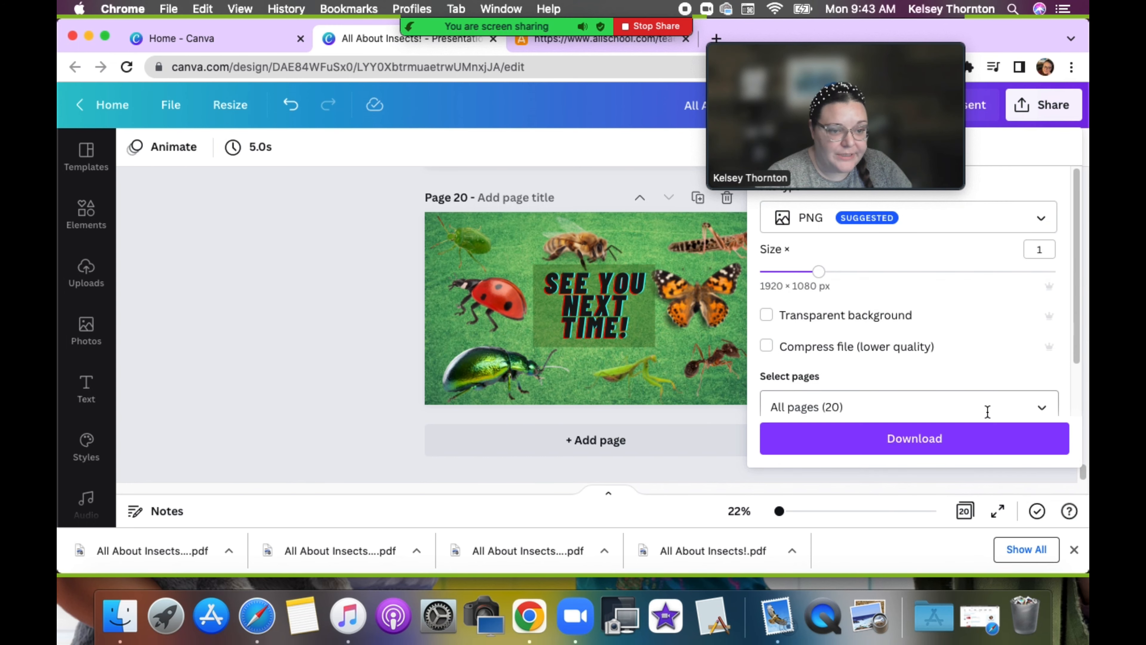
{"action": "left_click", "coordinate": [1024, 225]}
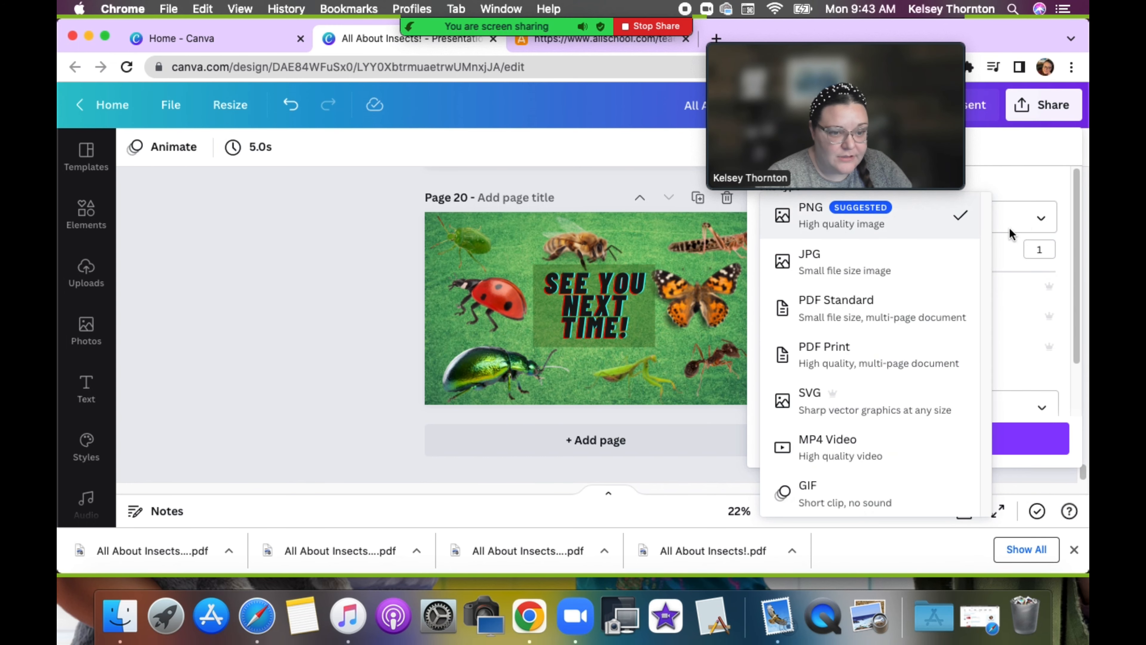
{"action": "left_click", "coordinate": [878, 329]}
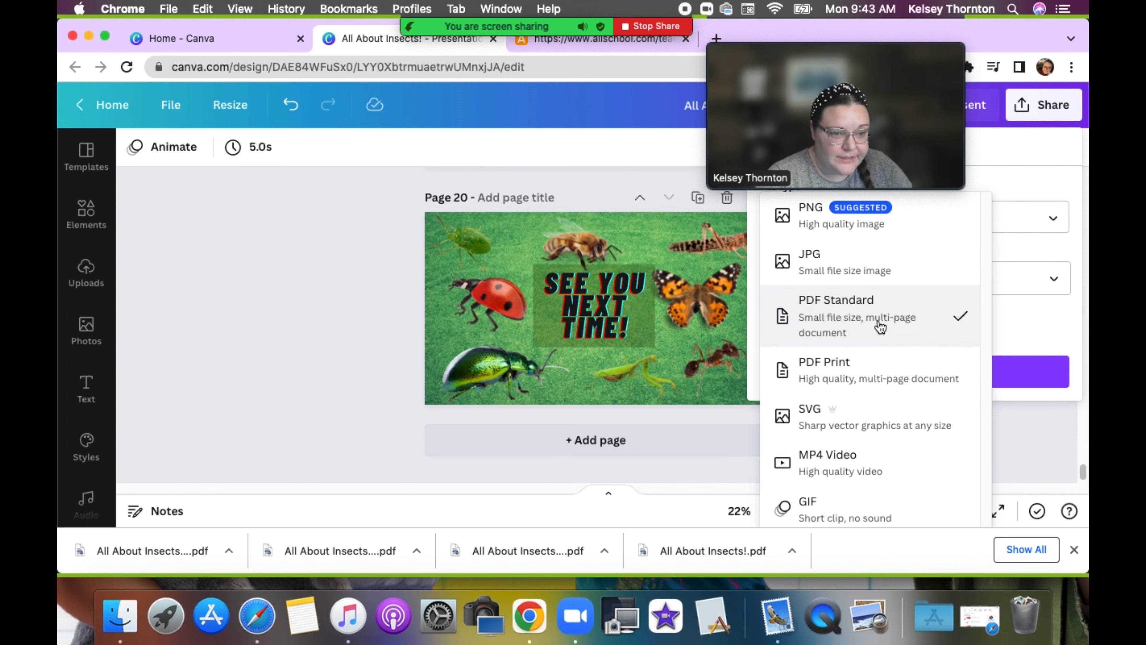
{"action": "left_click", "coordinate": [930, 379]}
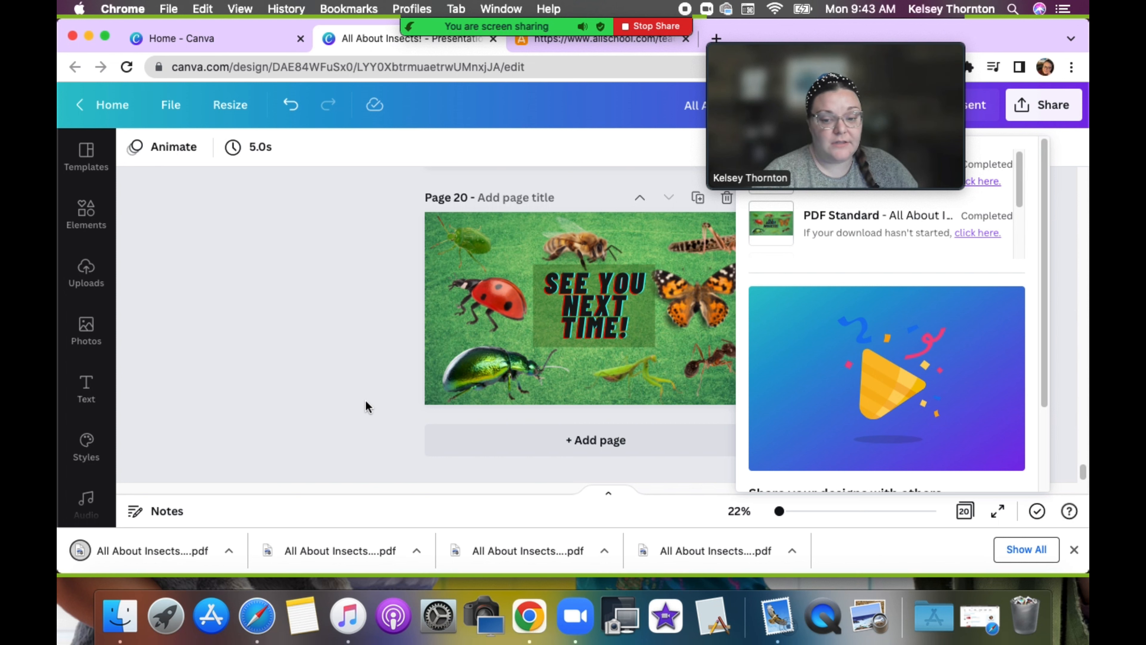
Step: Return to the Allschool lesson and attach "All About Insects! (4).pdf" from Downloads to the Courseware section
{"action": "left_click", "coordinate": [624, 41]}
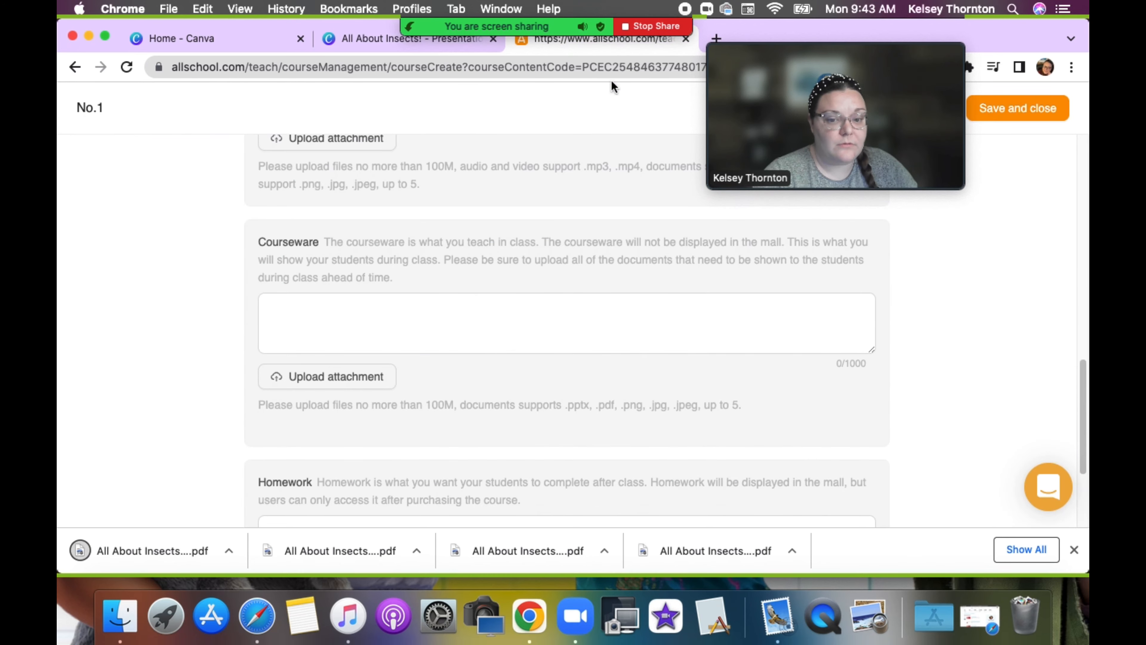
{"action": "left_click", "coordinate": [333, 376]}
{"action": "left_click", "coordinate": [500, 295]}
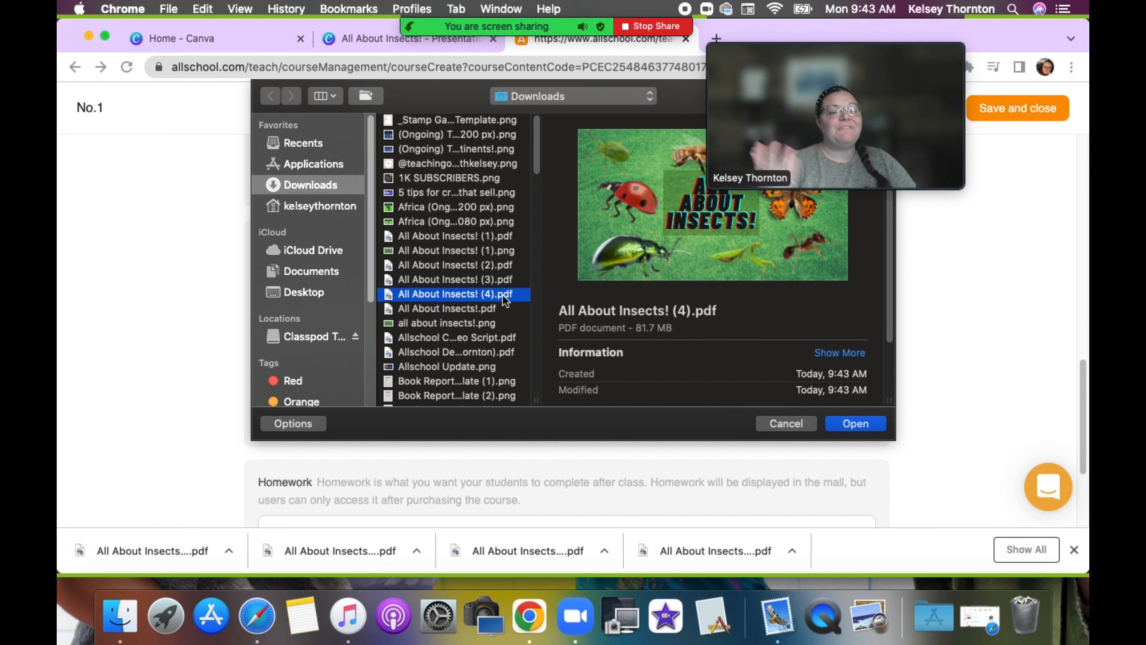
{"action": "left_click", "coordinate": [832, 423]}
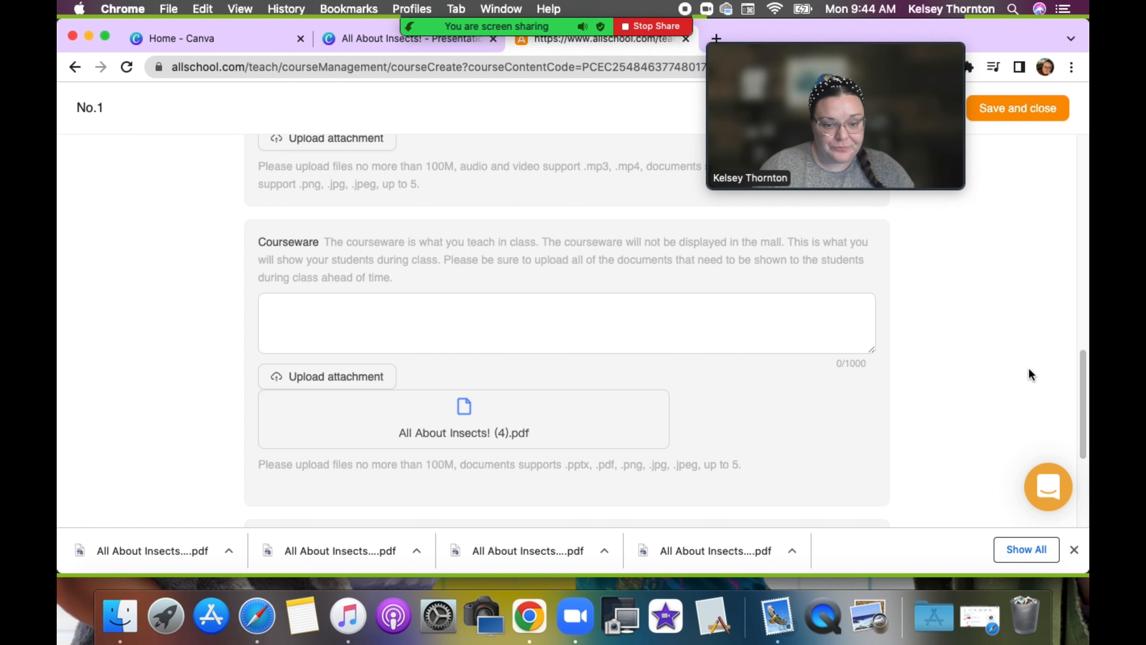
Step: Save and close lesson No. 1 with the attached courseware, returning to the course form
{"action": "left_click", "coordinate": [595, 324]}
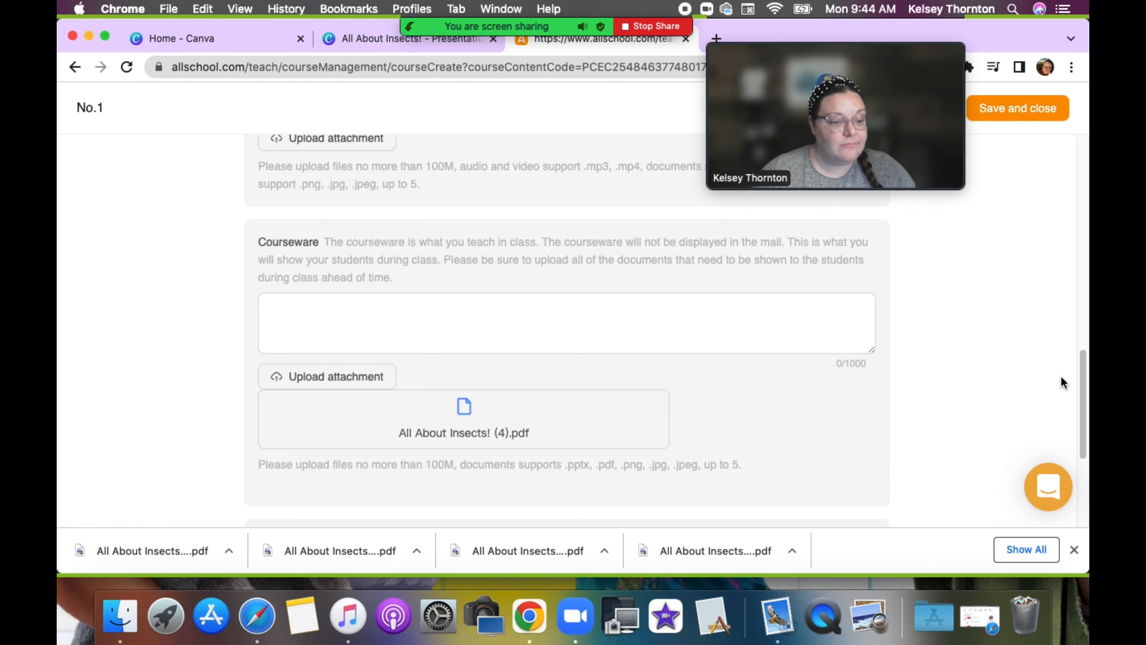
{"action": "mouse_move", "coordinate": [1085, 376]}
{"action": "left_mouse_down"}
{"action": "mouse_move", "coordinate": [1084, 451]}
{"action": "mouse_move", "coordinate": [1085, 372]}
{"action": "left_mouse_up"}
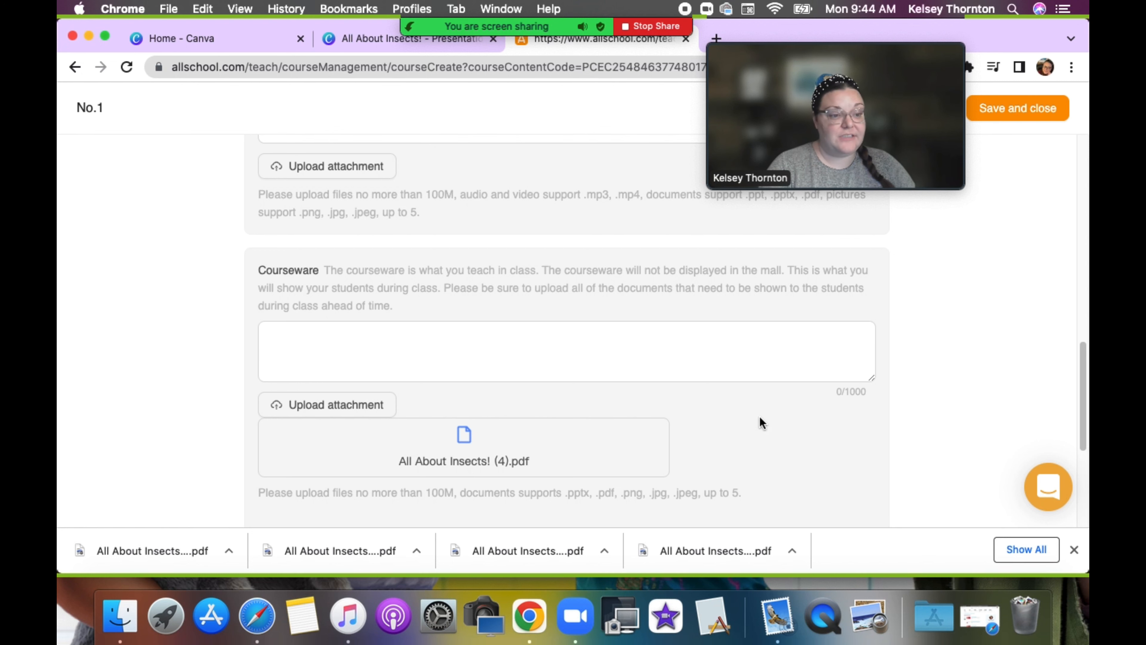
{"action": "left_click_drag", "start_coordinate": [916, 46], "coordinate": [377, 46]}
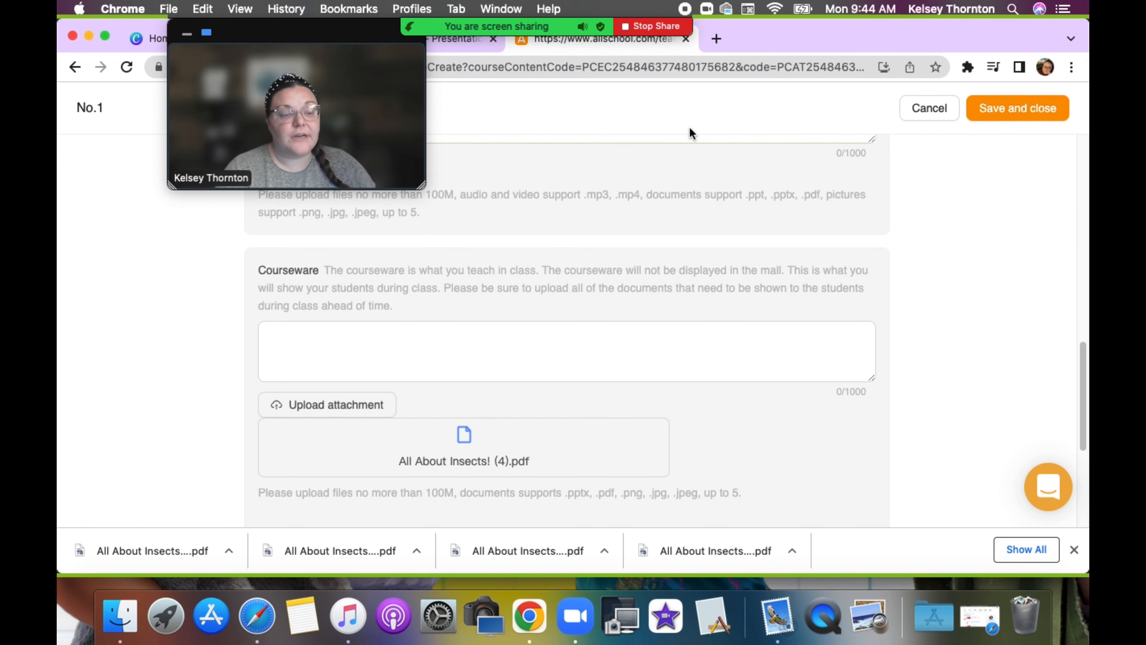
{"action": "left_click", "coordinate": [1035, 111]}
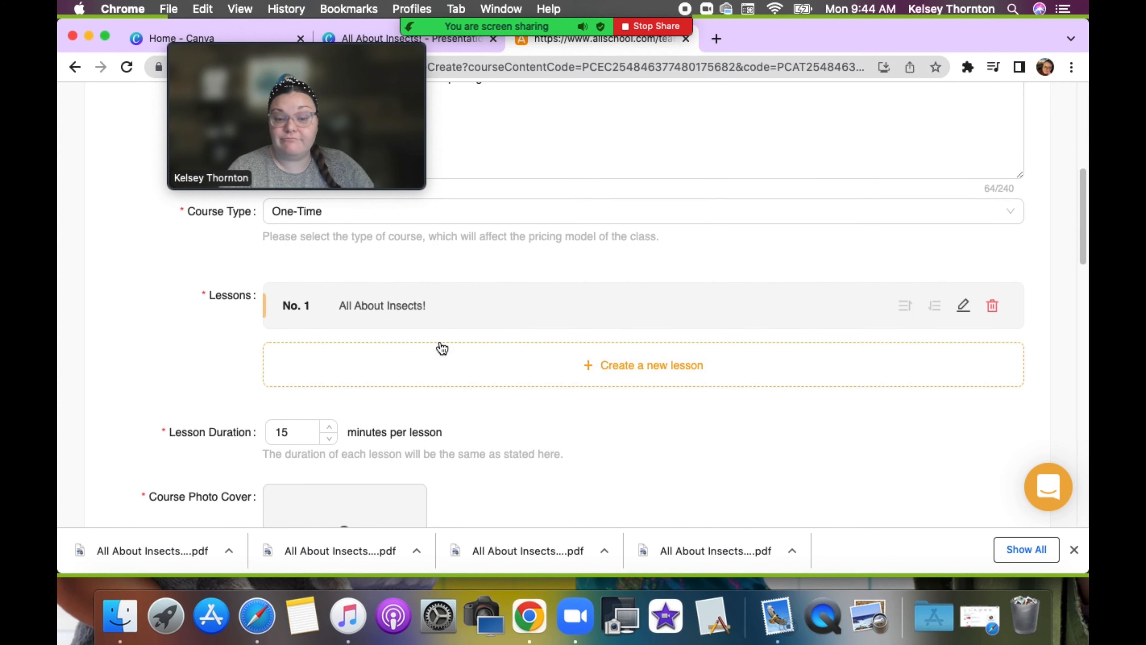
Step: Set the lesson duration to 30 minutes per lesson
{"action": "left_click_drag", "start_coordinate": [1084, 201], "coordinate": [1086, 231]}
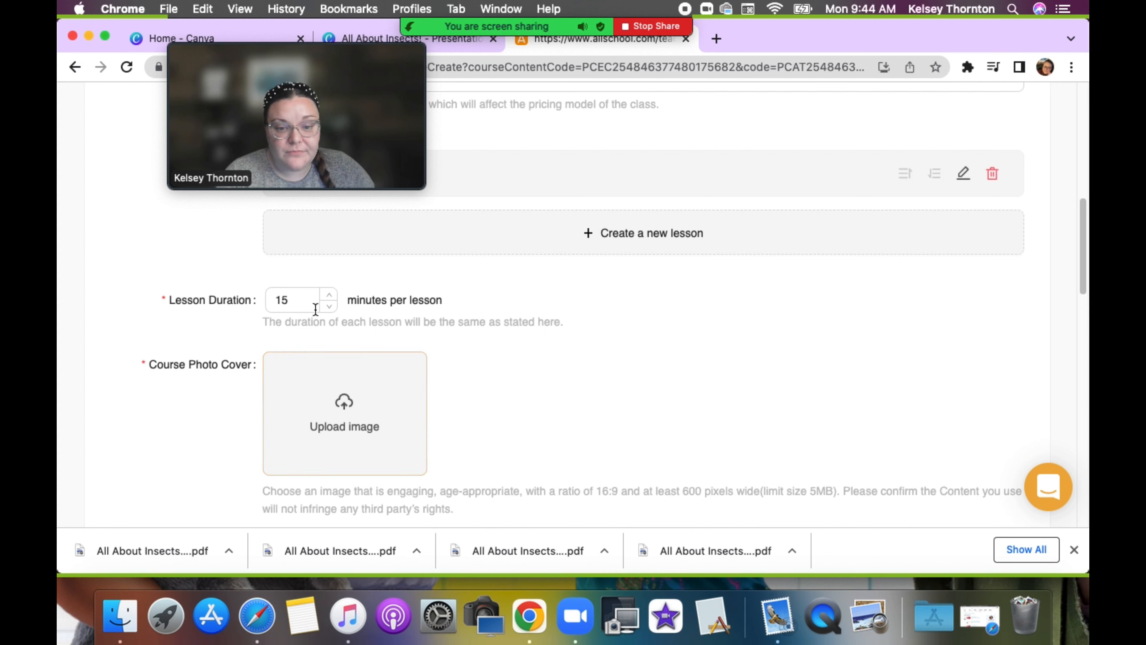
{"action": "left_click", "coordinate": [309, 299]}
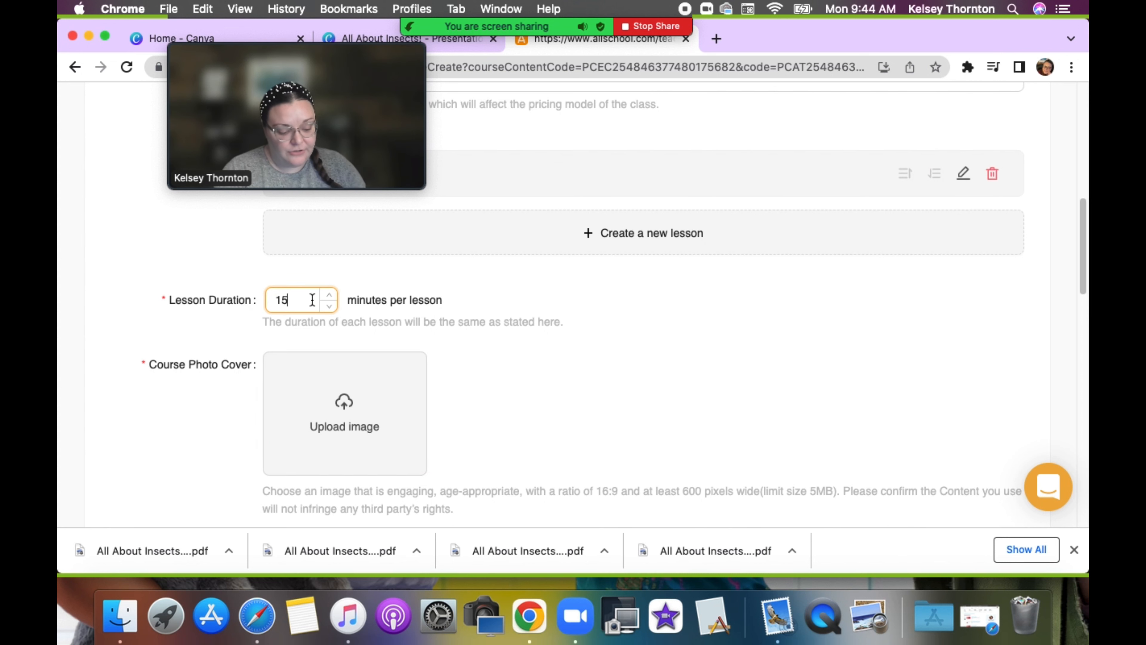
{"action": "key", "text": "BackSpace"}
{"action": "key", "text": "BackSpace"}
{"action": "type", "text": "30"}
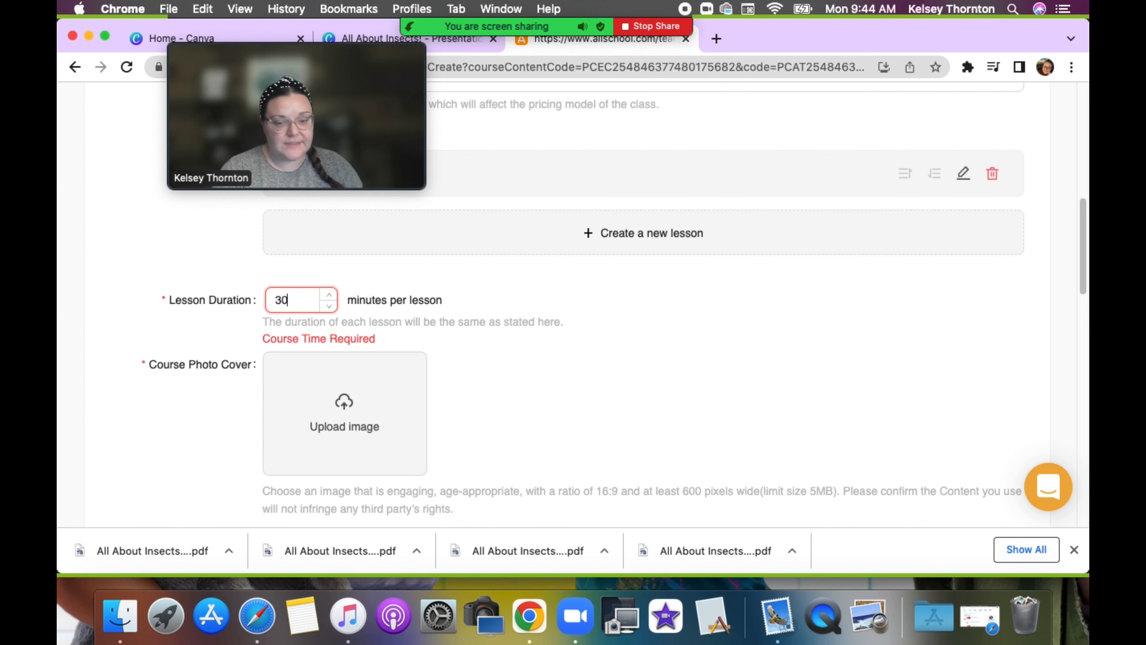
Step: Upload "All About Insects! (1).png" from Downloads as the course photo cover, accepting the default crop
{"action": "left_click", "coordinate": [414, 366]}
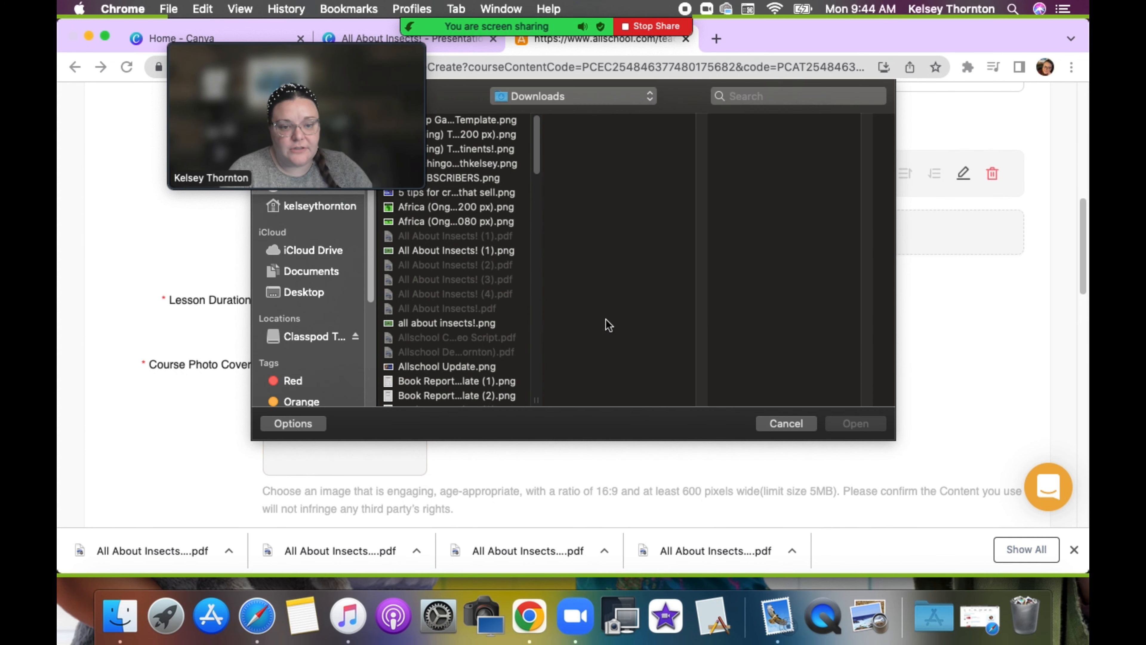
{"action": "left_click", "coordinate": [506, 252]}
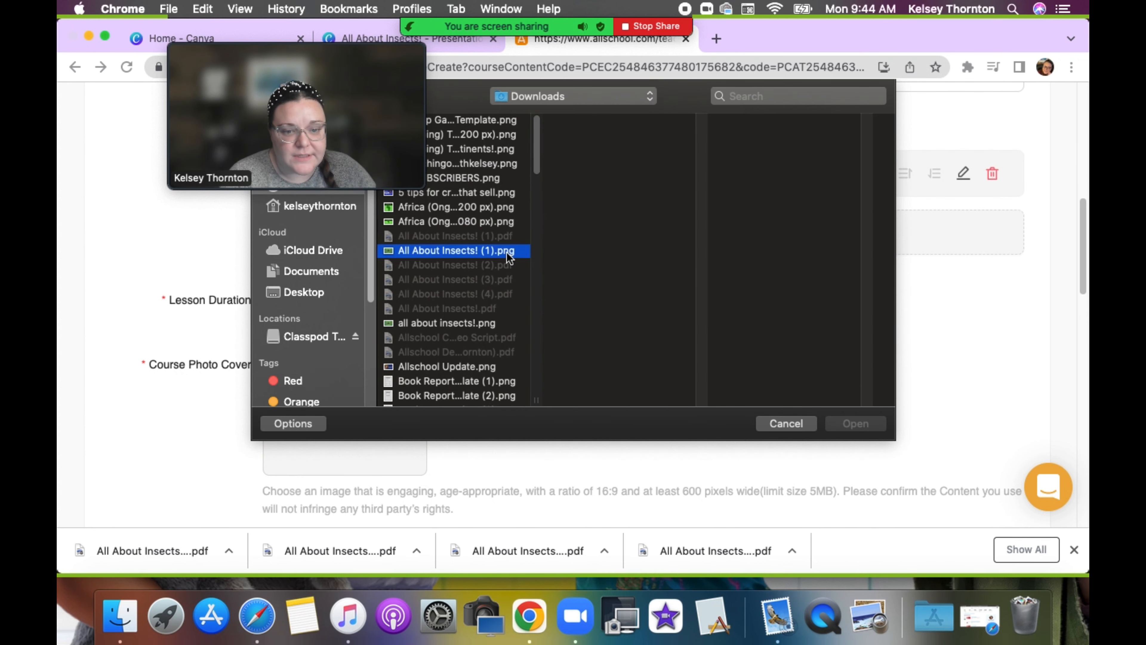
{"action": "left_click", "coordinate": [878, 425]}
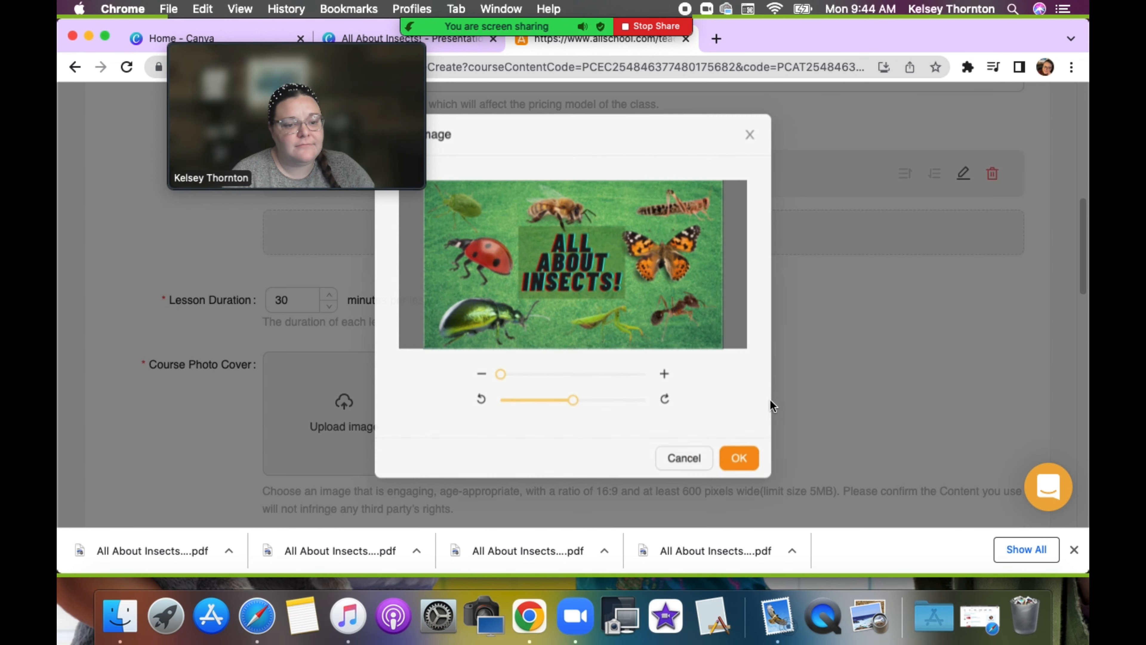
{"action": "left_click", "coordinate": [762, 469]}
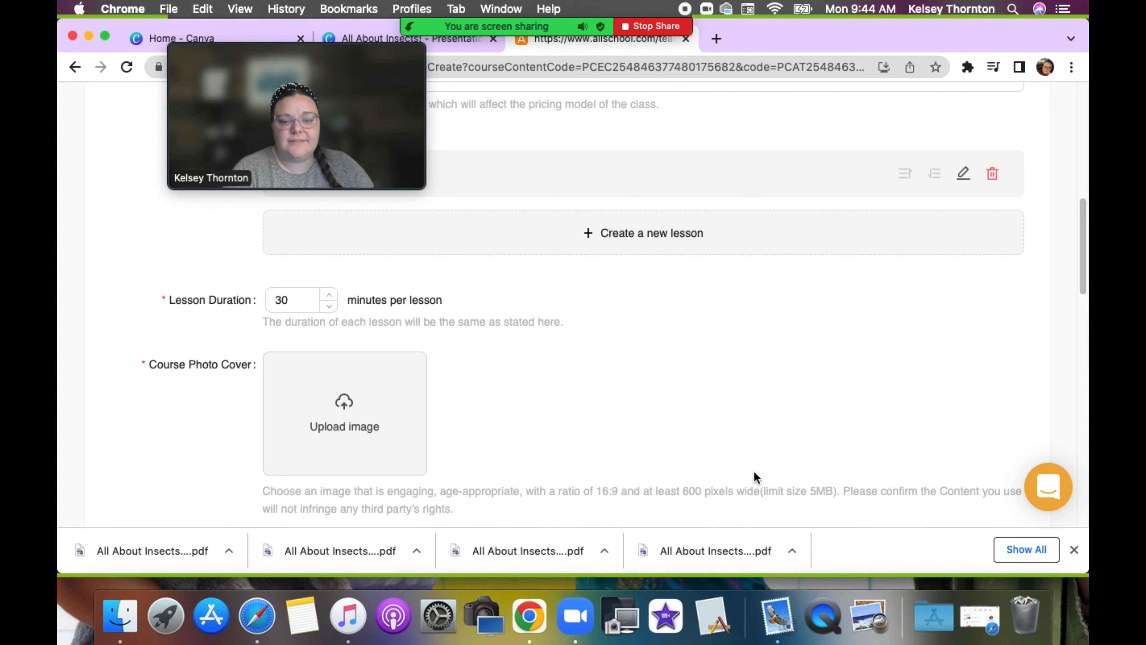
Step: Begin the course description with "For this one-time class, we will be exploring different types of insects"
{"action": "left_click_drag", "start_coordinate": [1083, 221], "coordinate": [1066, 293]}
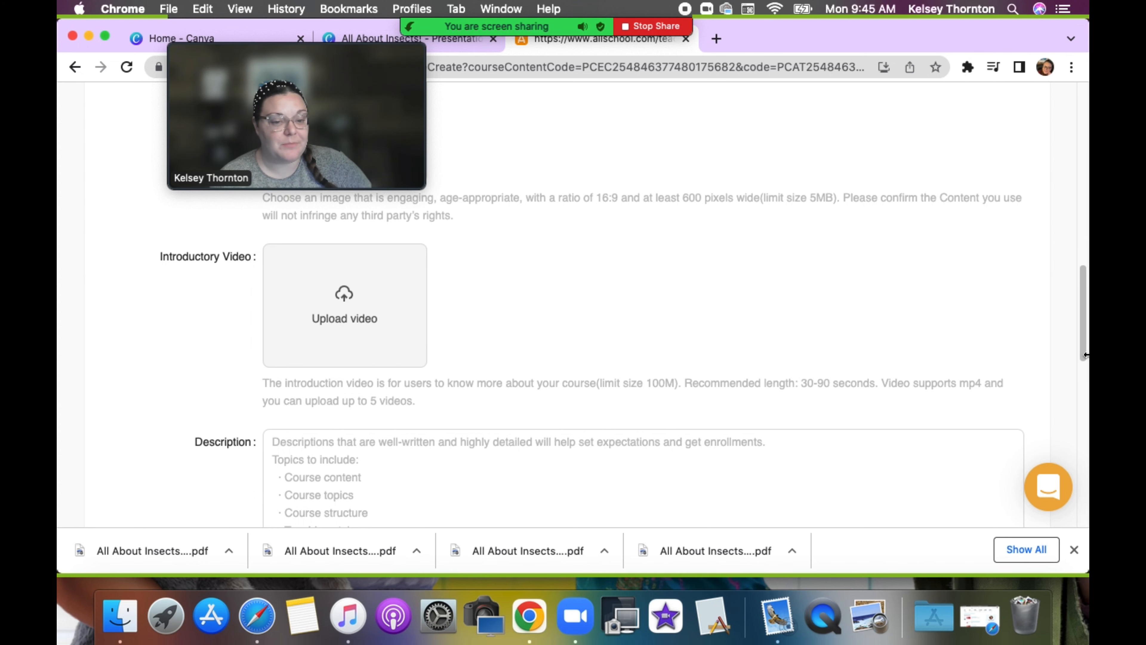
{"action": "left_click_drag", "start_coordinate": [1080, 309], "coordinate": [1069, 350]}
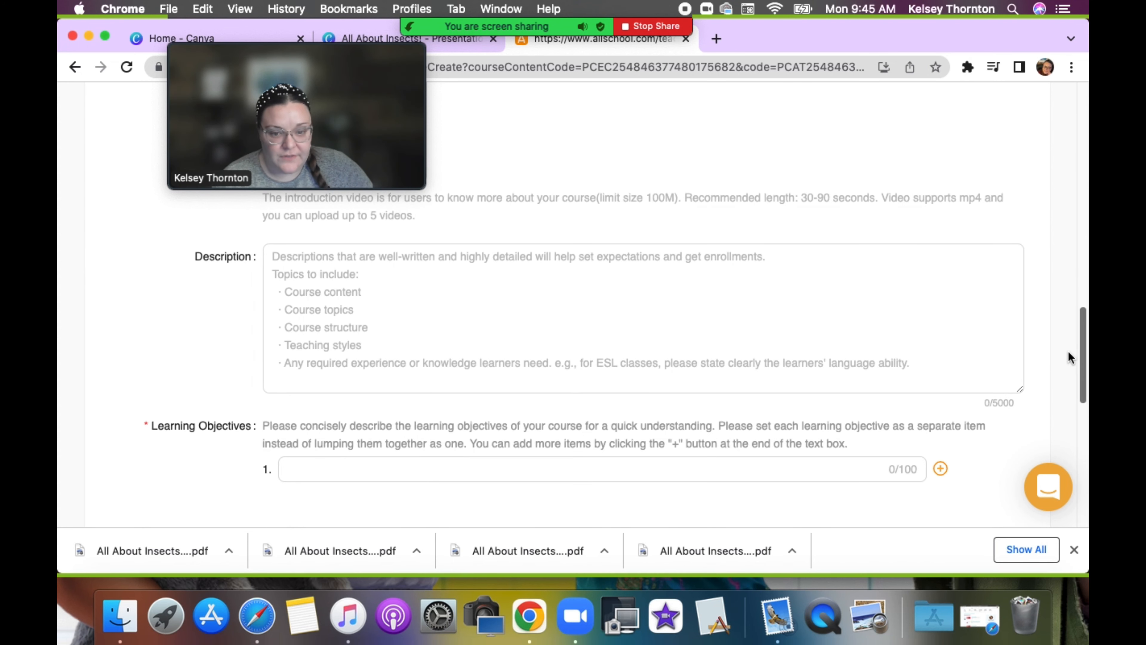
{"action": "left_click", "coordinate": [633, 321]}
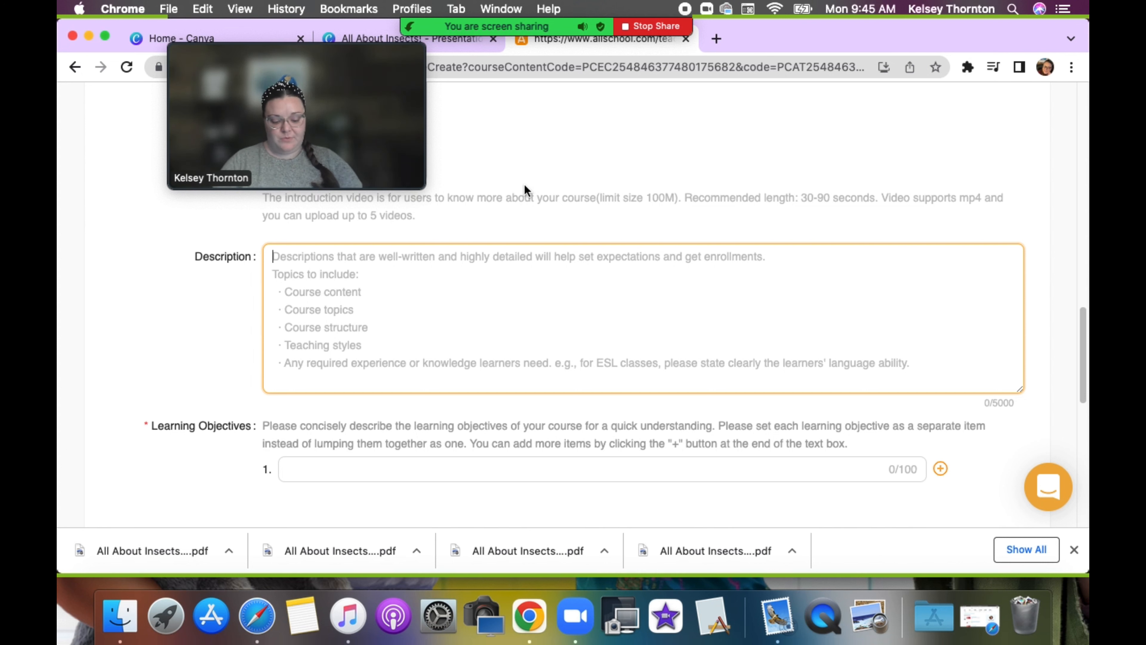
{"action": "type", "text": "For this one-time clas"}
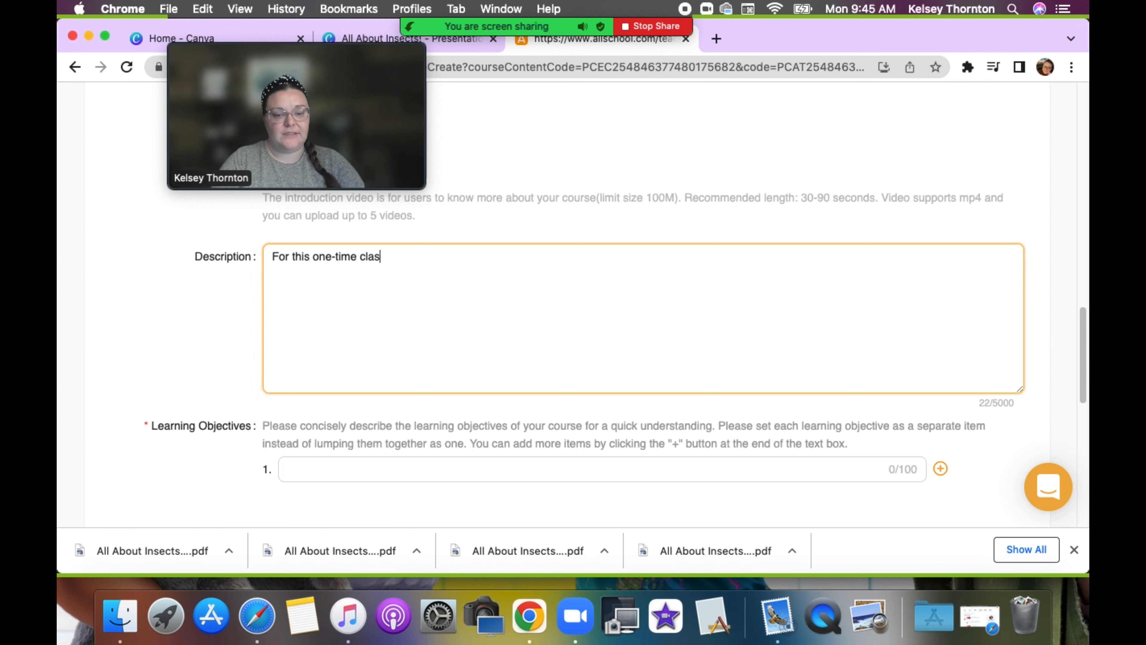
{"action": "type", "text": "s, we will b"}
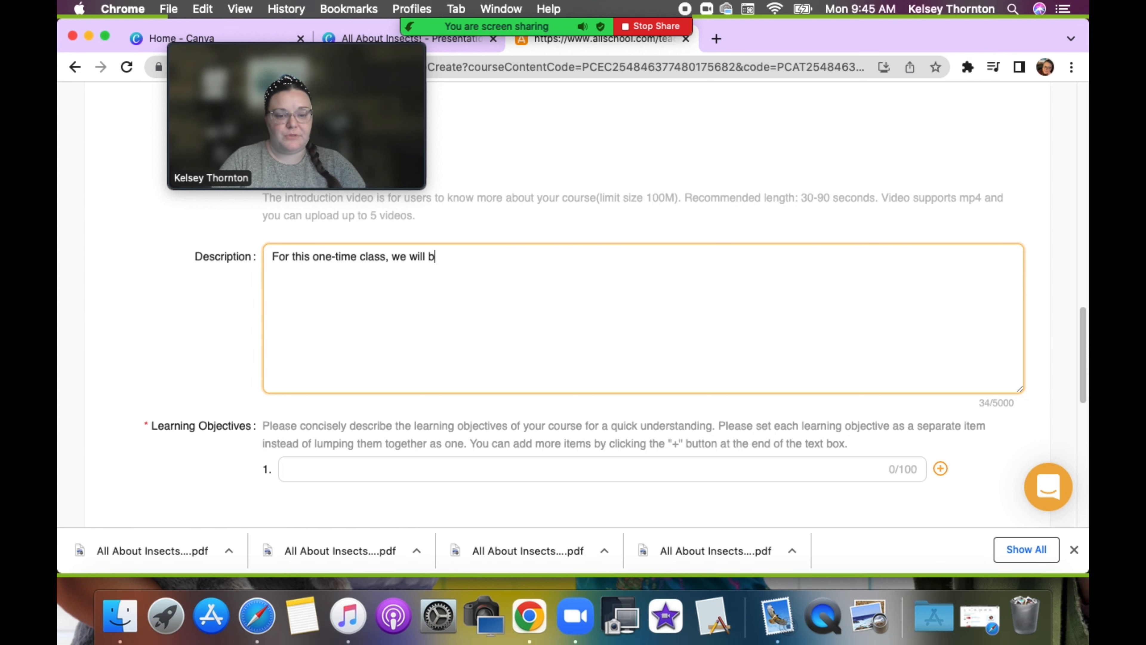
{"action": "type", "text": "e ex"}
{"action": "type", "text": "pl"}
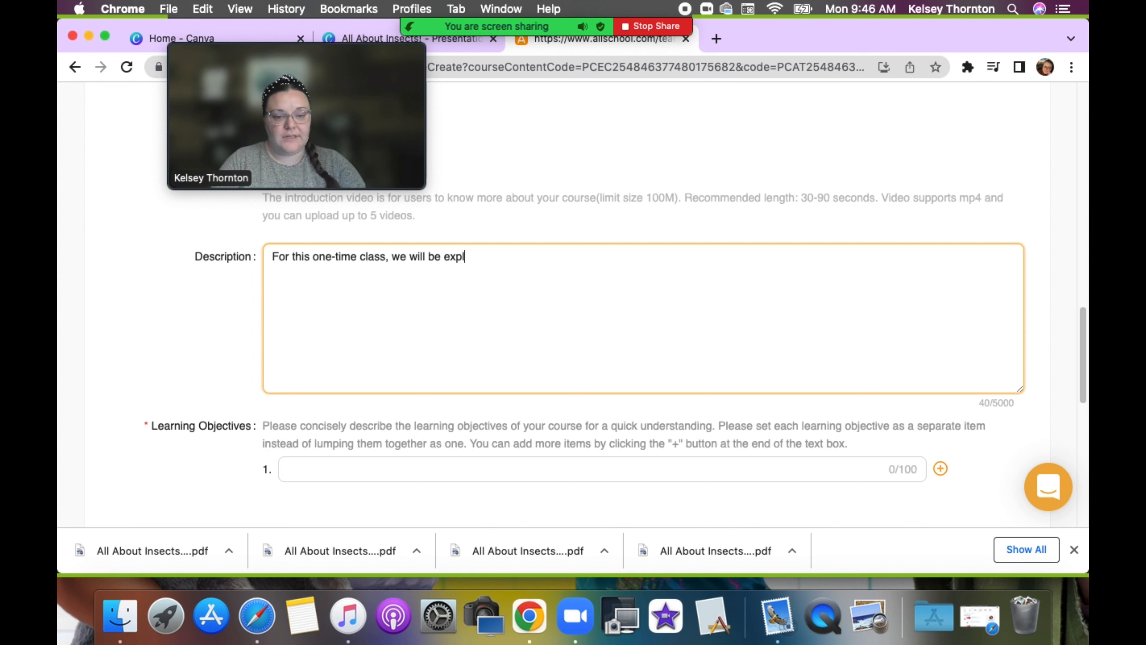
{"action": "type", "text": "oring differen"}
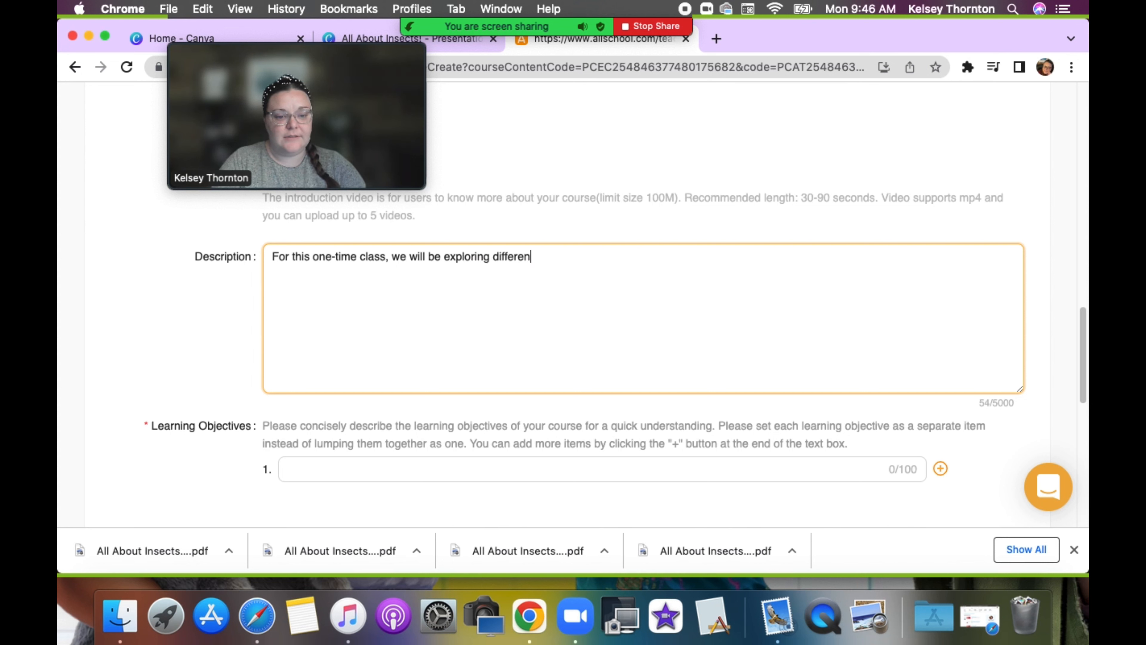
{"action": "type", "text": "t types of insects:"}
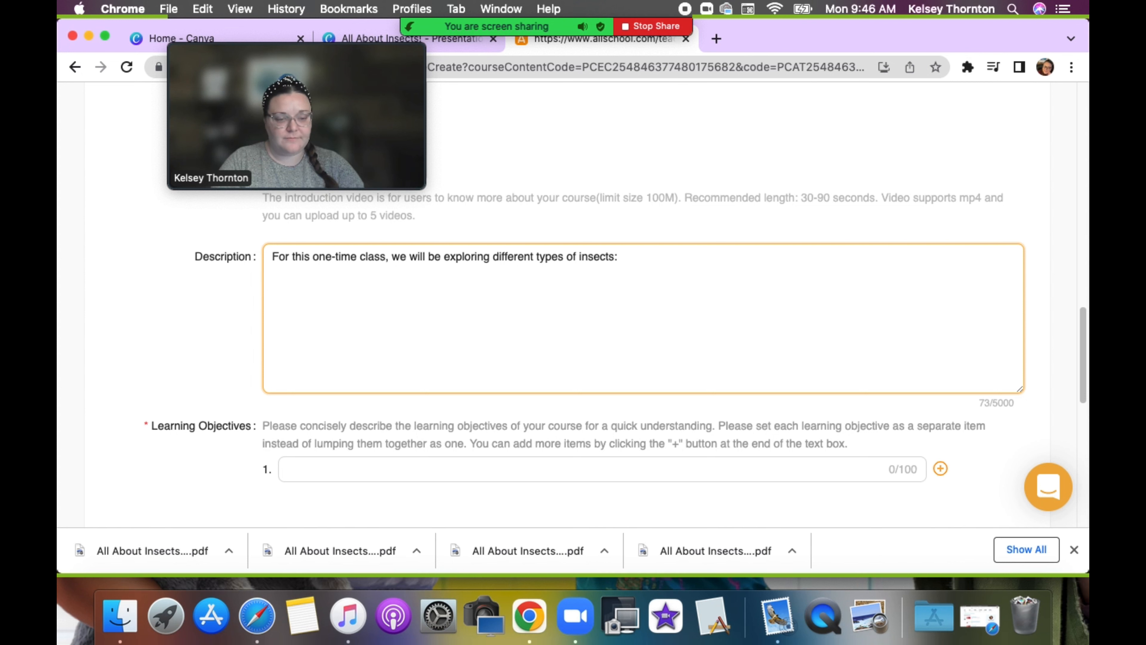
Step: End the description's first sentence with a period and add "Here is how the class will be taught:" after it
{"action": "key", "text": "BackSpace"}
{"action": "type", "text": ". Here are the insects"}
{"action": "key", "text": "BackSpace"}
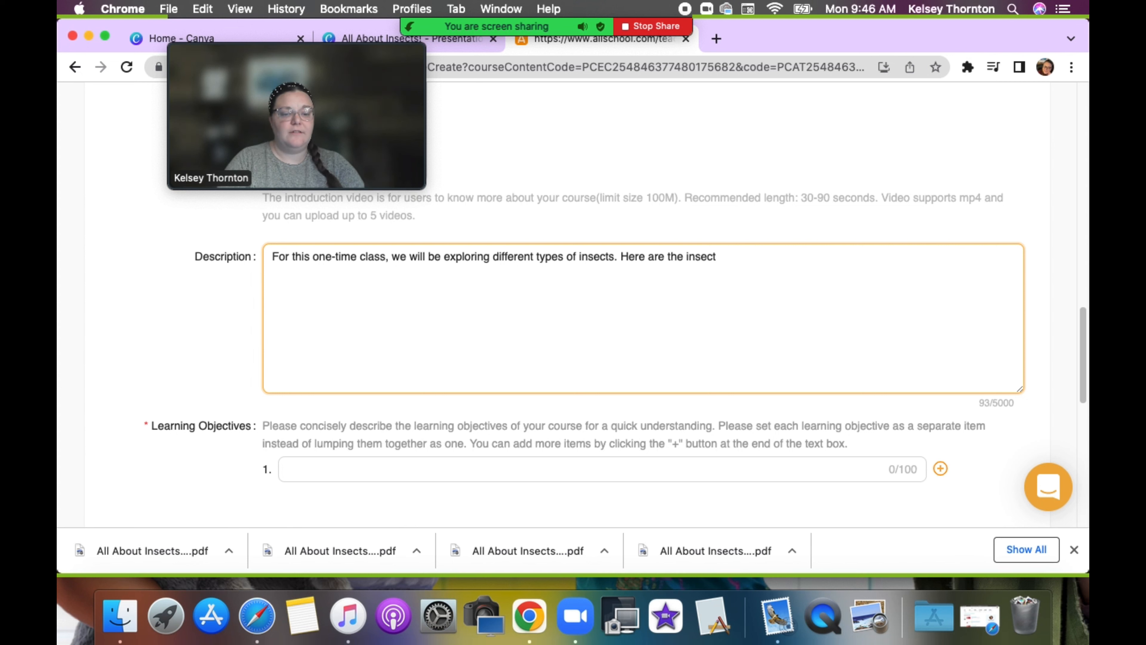
{"action": "key", "text": "BackSpace"}
{"action": "key", "text": "BackSpace"}
{"action": "key", "text": "BackSpace"}
{"action": "key", "text": "BackSpace"}
{"action": "key", "text": "BackSpace"}
{"action": "key", "text": "BackSpace"}
{"action": "key", "text": "BackSpace"}
{"action": "key", "text": "BackSpace"}
{"action": "key", "text": "BackSpace"}
{"action": "key", "text": "BackSpace"}
{"action": "key", "text": "BackSpace"}
{"action": "key", "text": "BackSpace"}
{"action": "key", "text": "BackSpace"}
{"action": "key", "text": "BackSpace"}
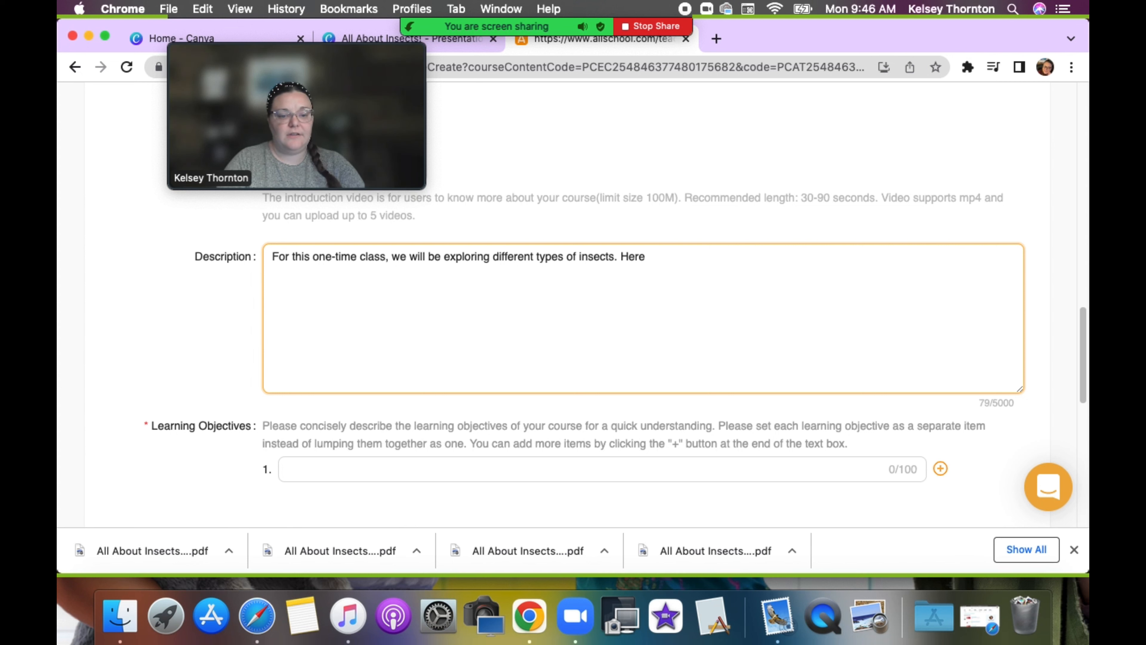
{"action": "type", "text": "is how the clas"}
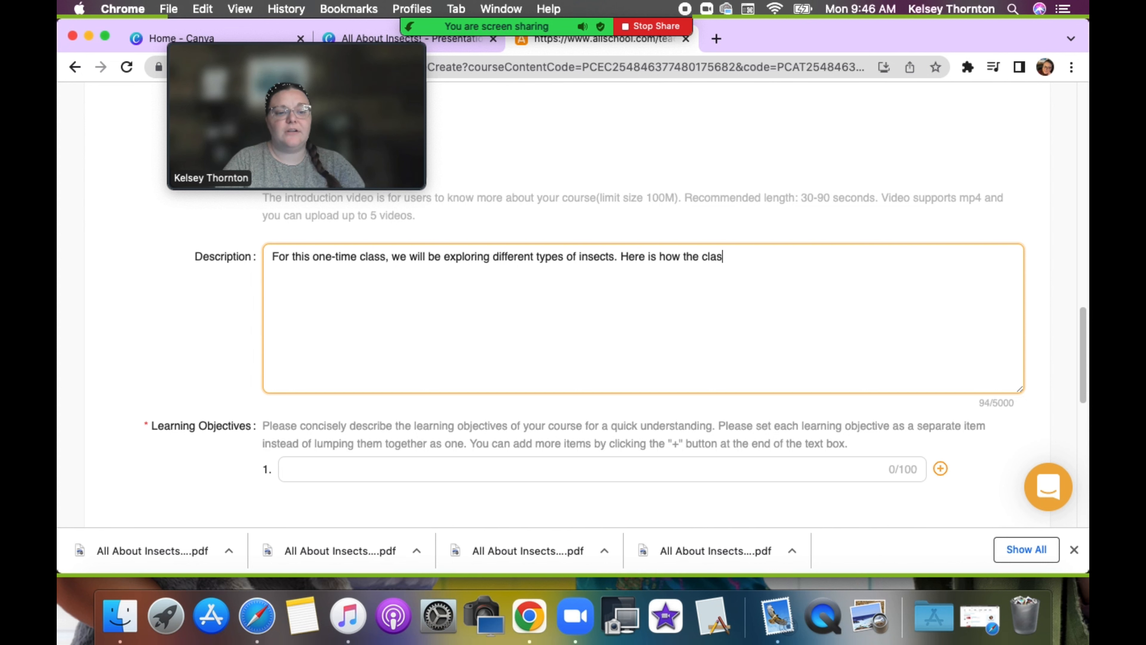
{"action": "type", "text": "s will be "}
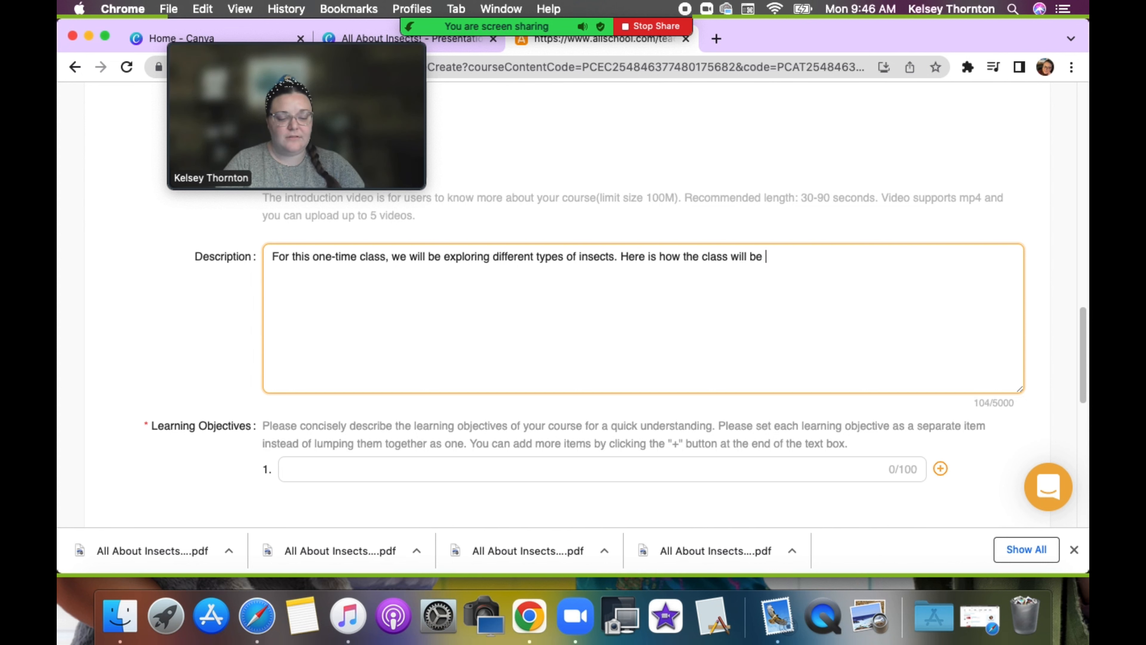
{"action": "type", "text": "taught:"}
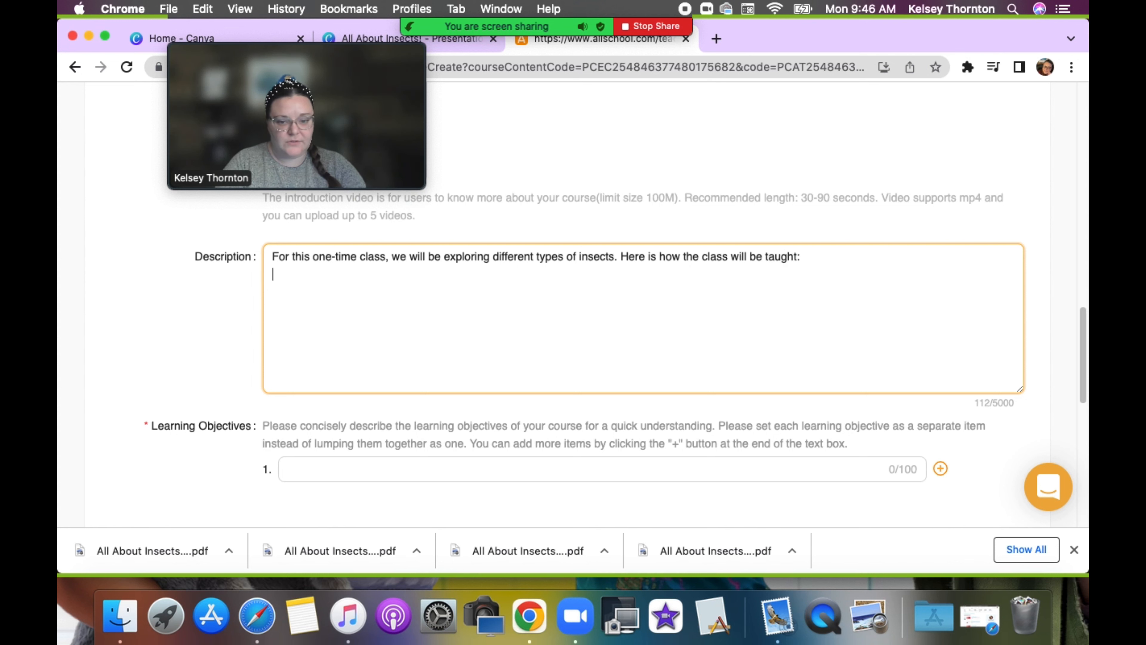
Step: Below a blank line, add the description item "-Start with introductions, ask learners what their favorite insect(s) is."
{"action": "key", "text": "Return"}
{"action": "type", "text": "-"}
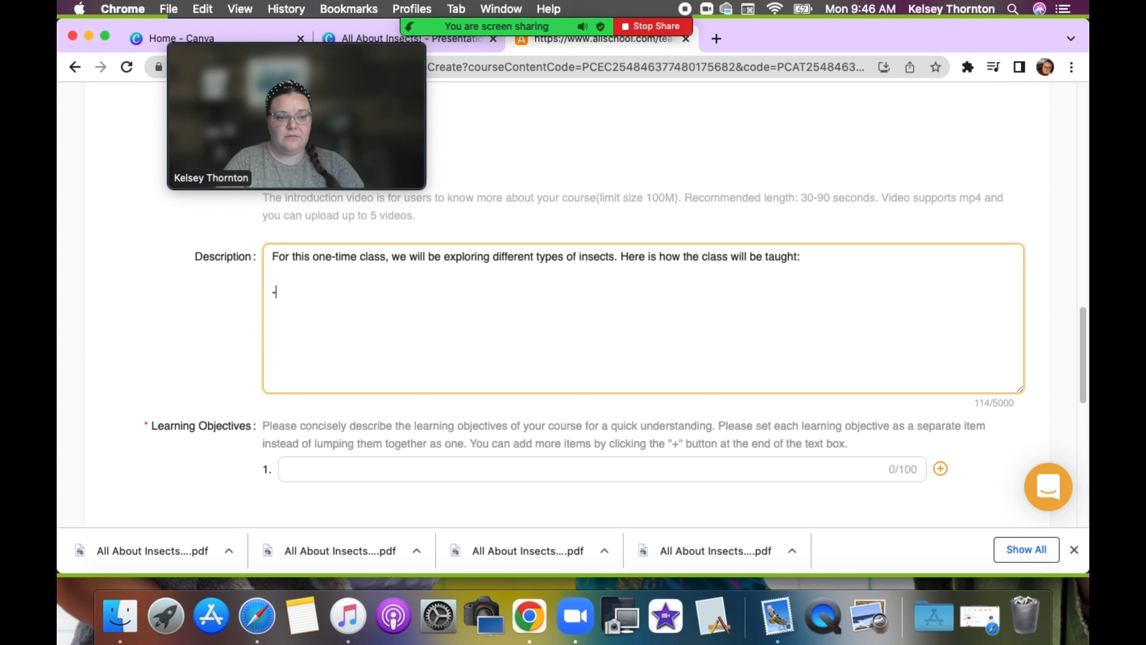
{"action": "type", "text": "Start"}
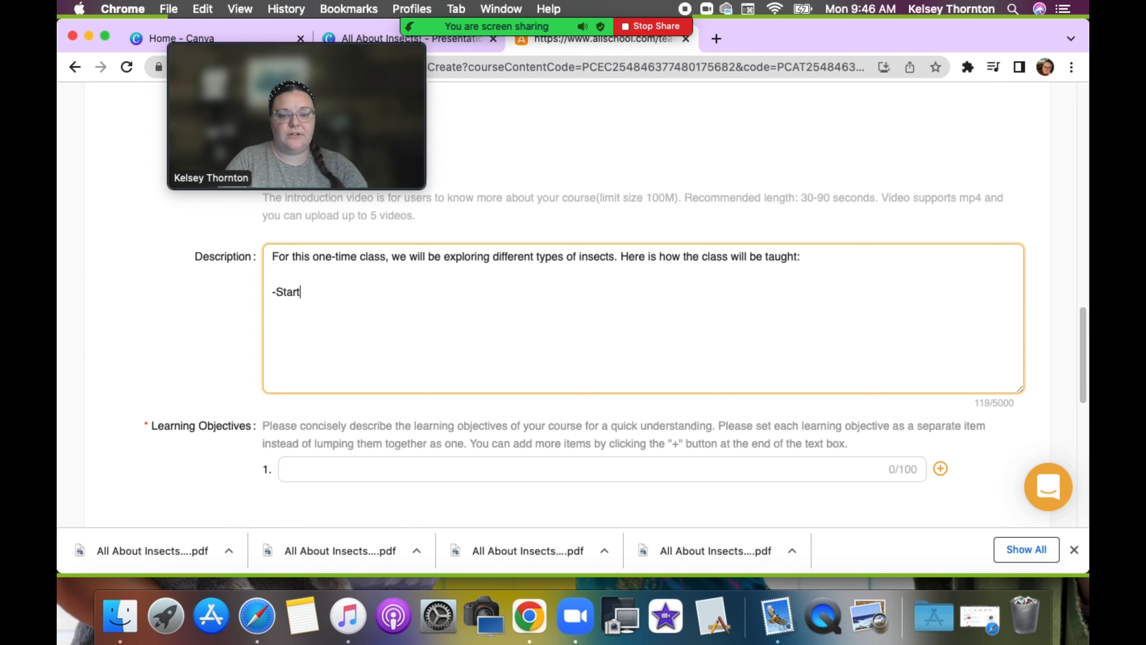
{"action": "type", "text": " with introduc"}
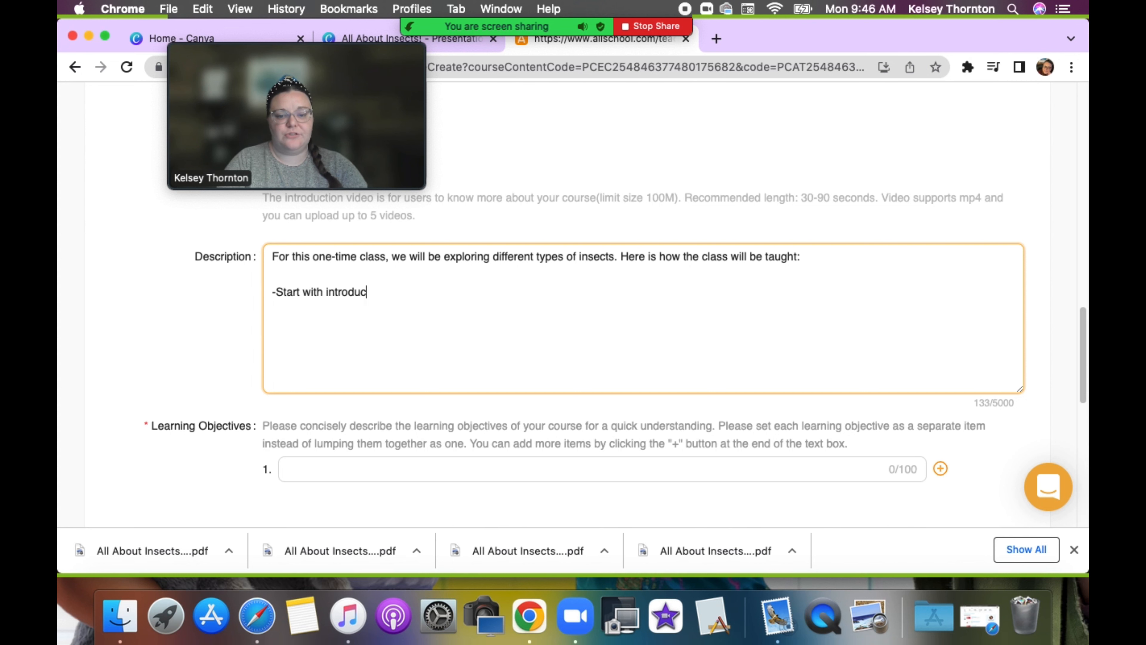
{"action": "type", "text": "tions, "}
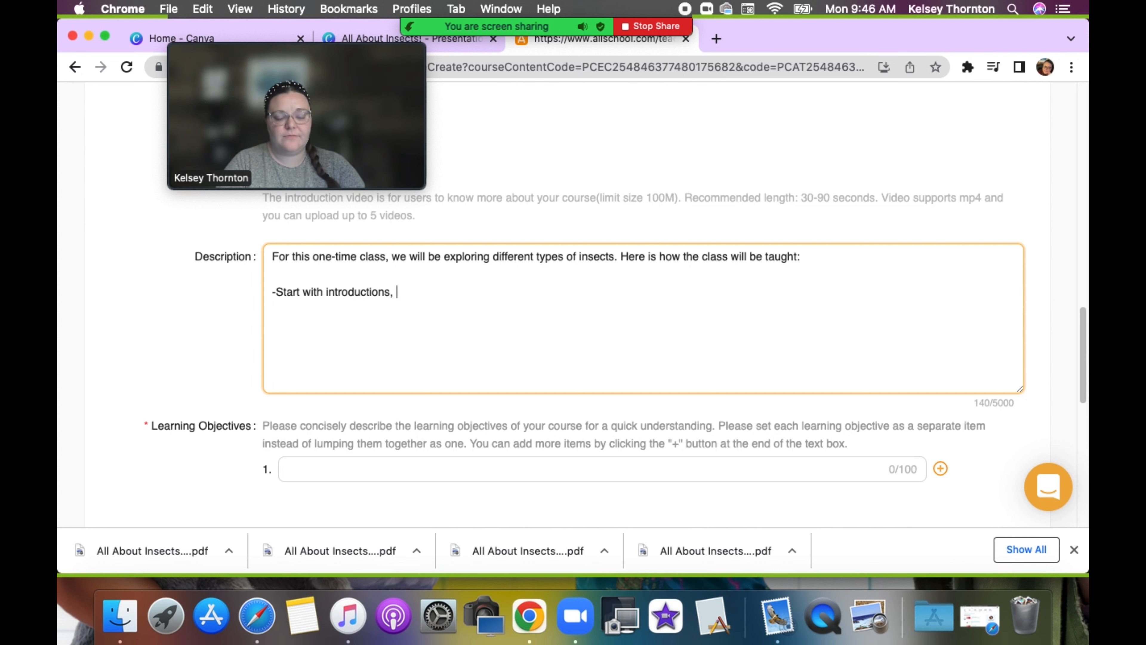
{"action": "type", "text": "ask "}
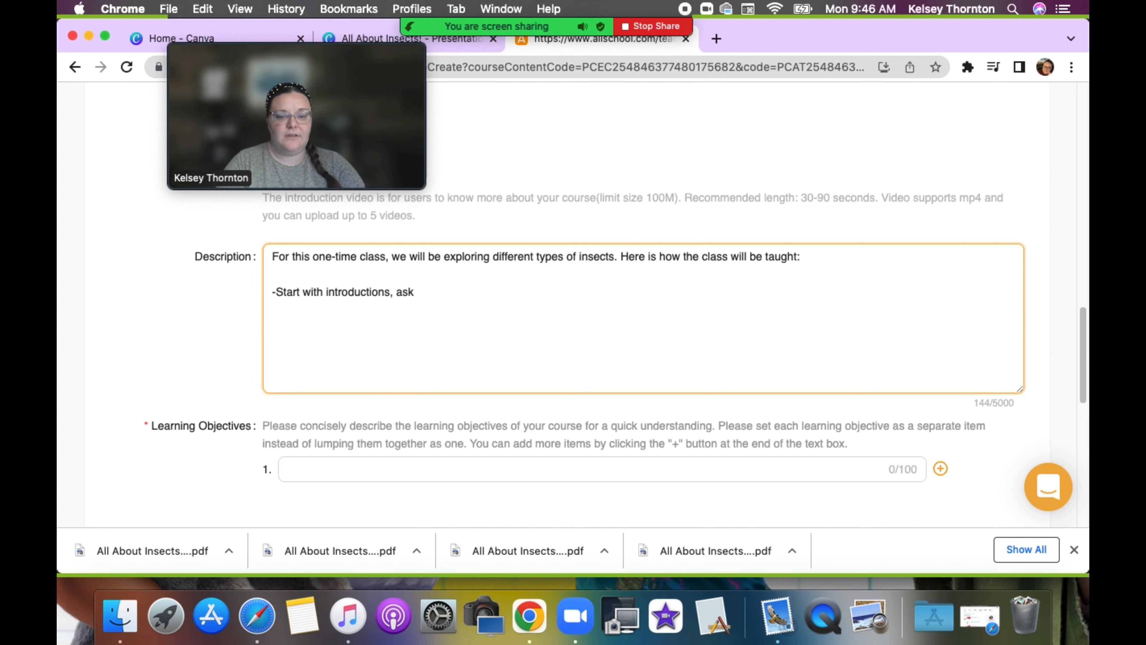
{"action": "type", "text": "learners what their favorite insect is"}
{"action": "key", "text": "BackSpace"}
{"action": "key", "text": "BackSpace"}
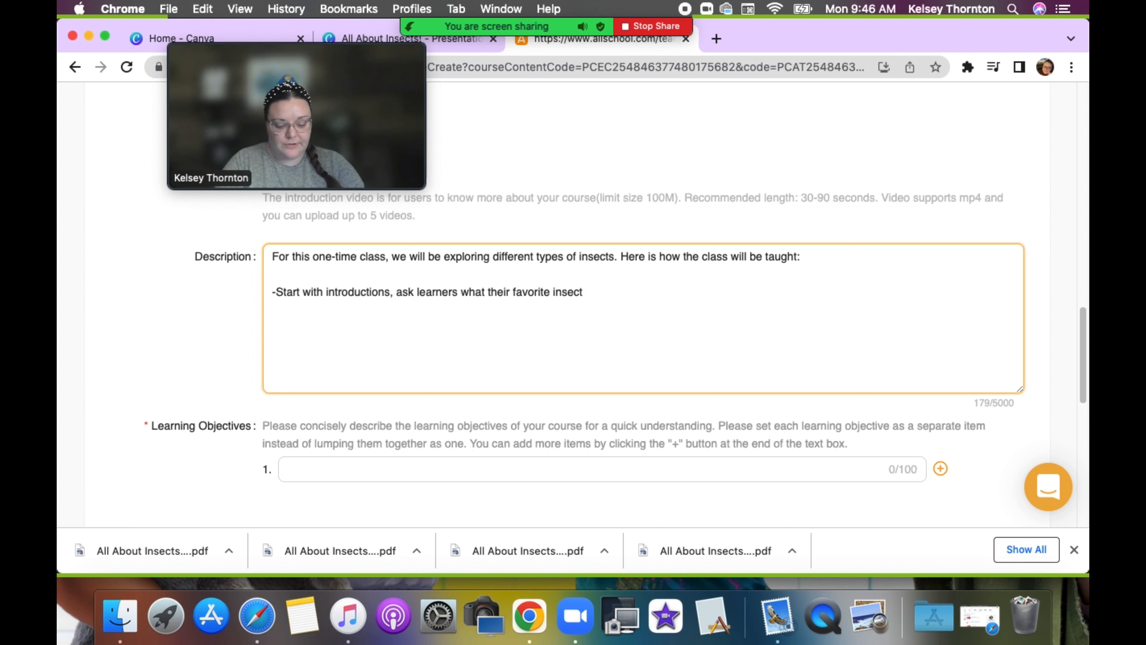
{"action": "type", "text": "(s) is"}
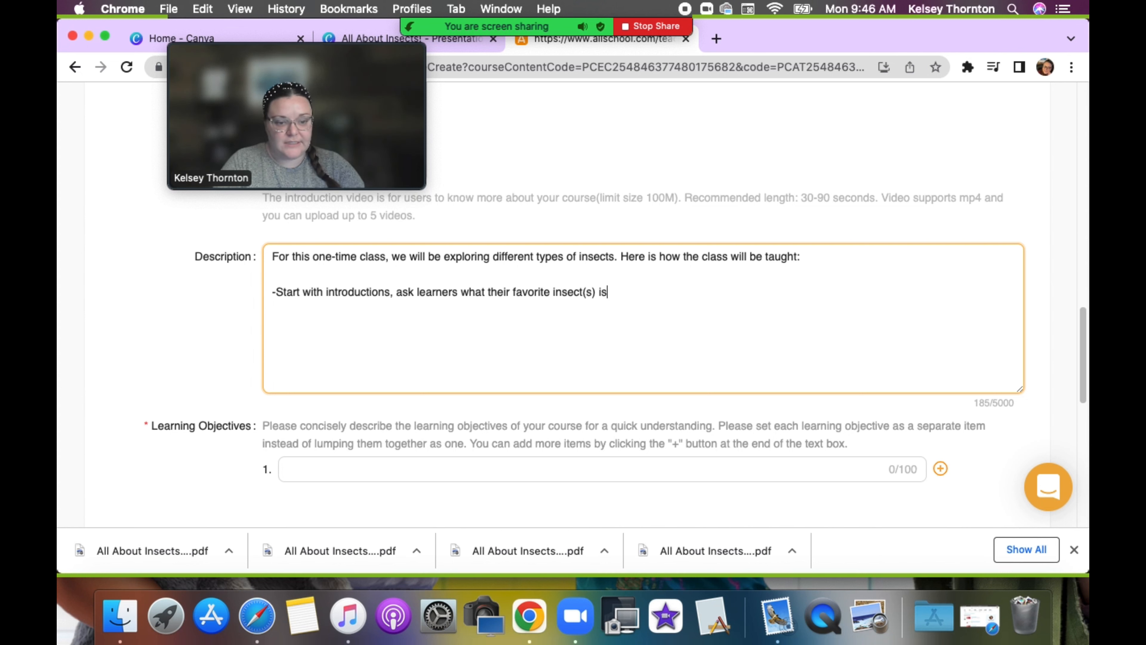
{"action": "type", "text": "."}
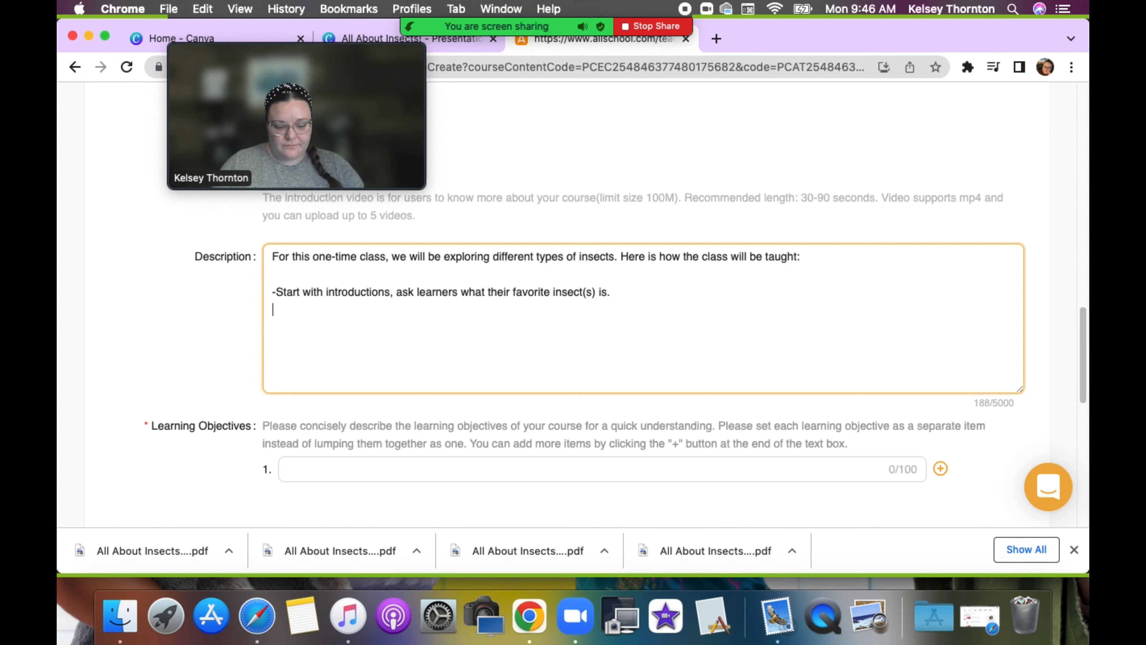
Step: Add a second description item reading "-We will then talk about what makes an insect an insect"
{"action": "type", "text": "-"}
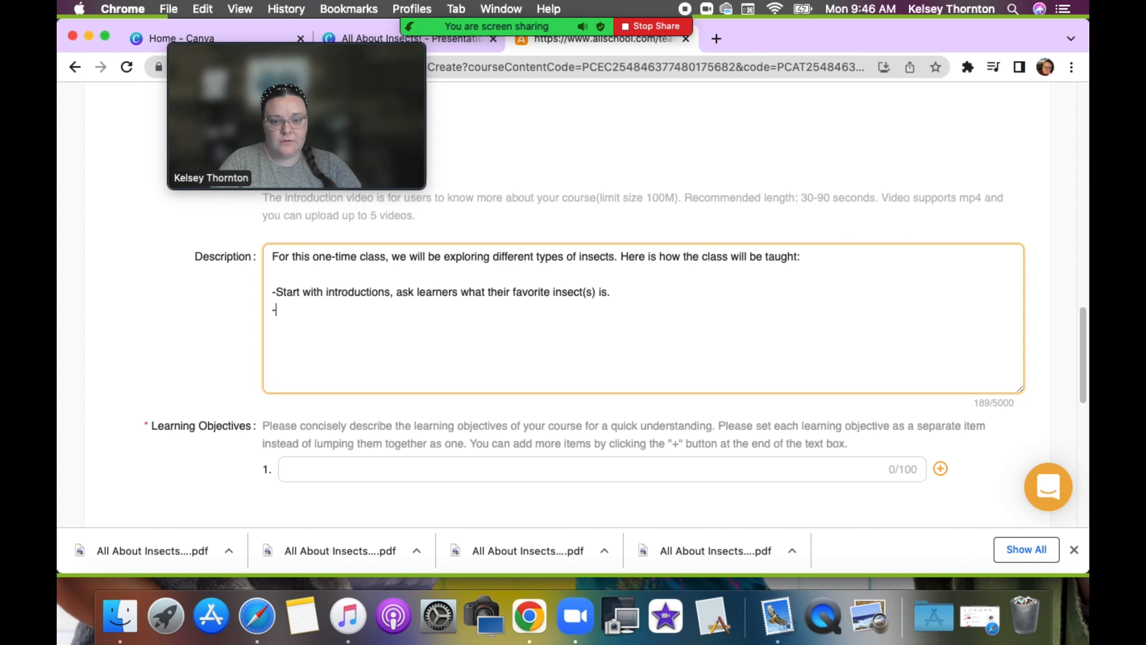
{"action": "type", "text": "We will "}
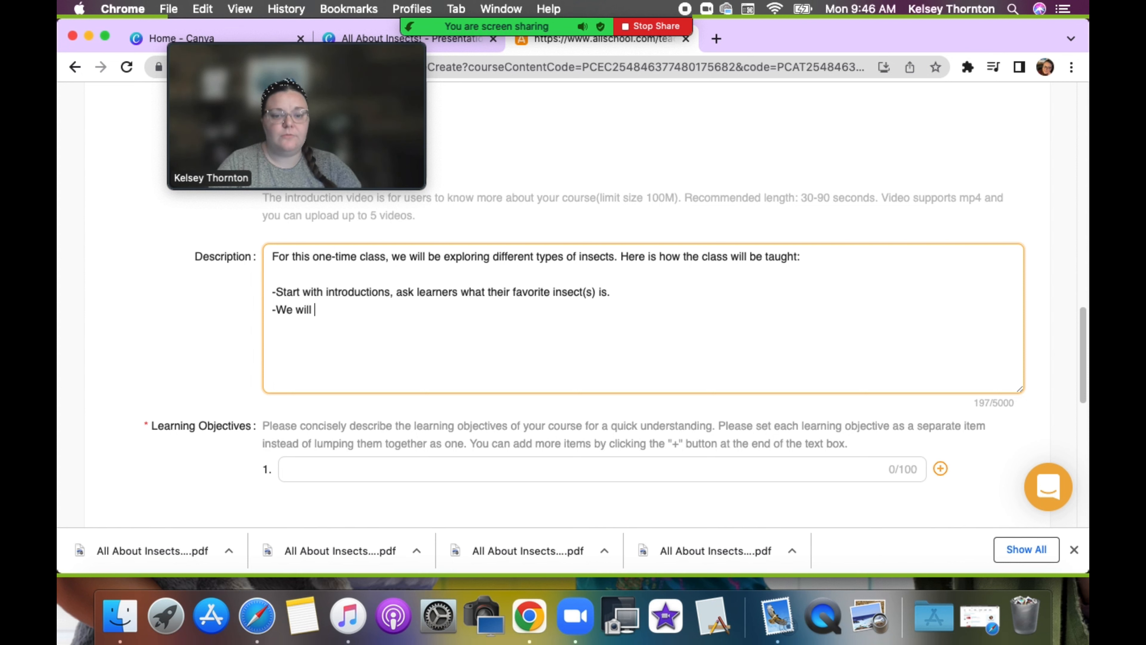
{"action": "type", "text": "then talk about "}
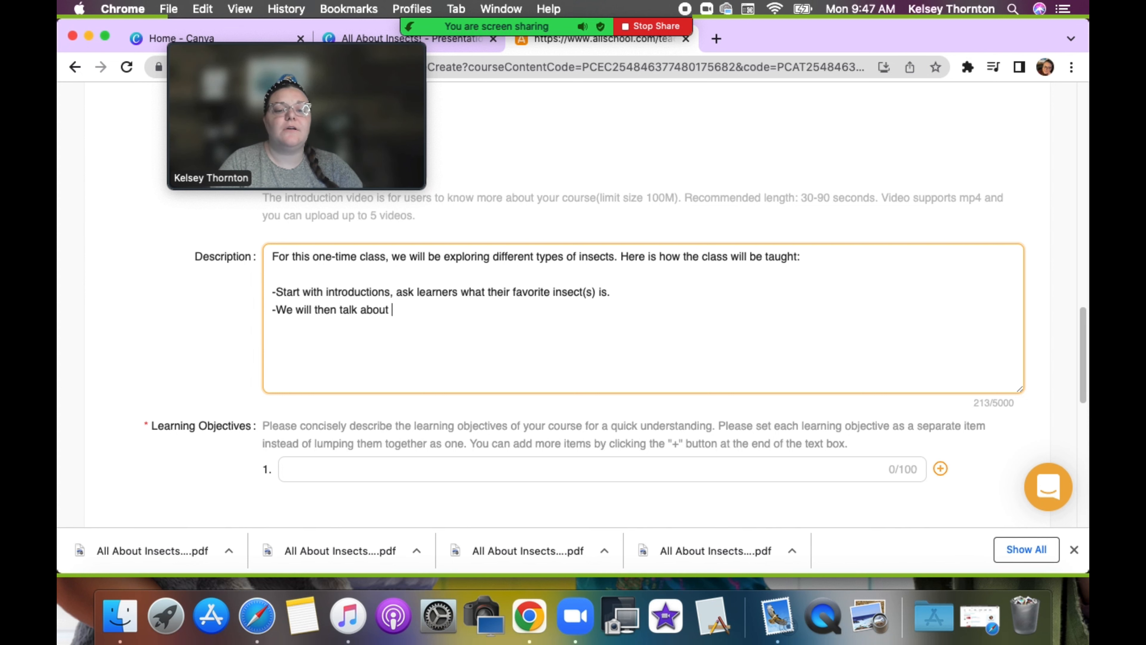
{"action": "type", "text": "what makes a"}
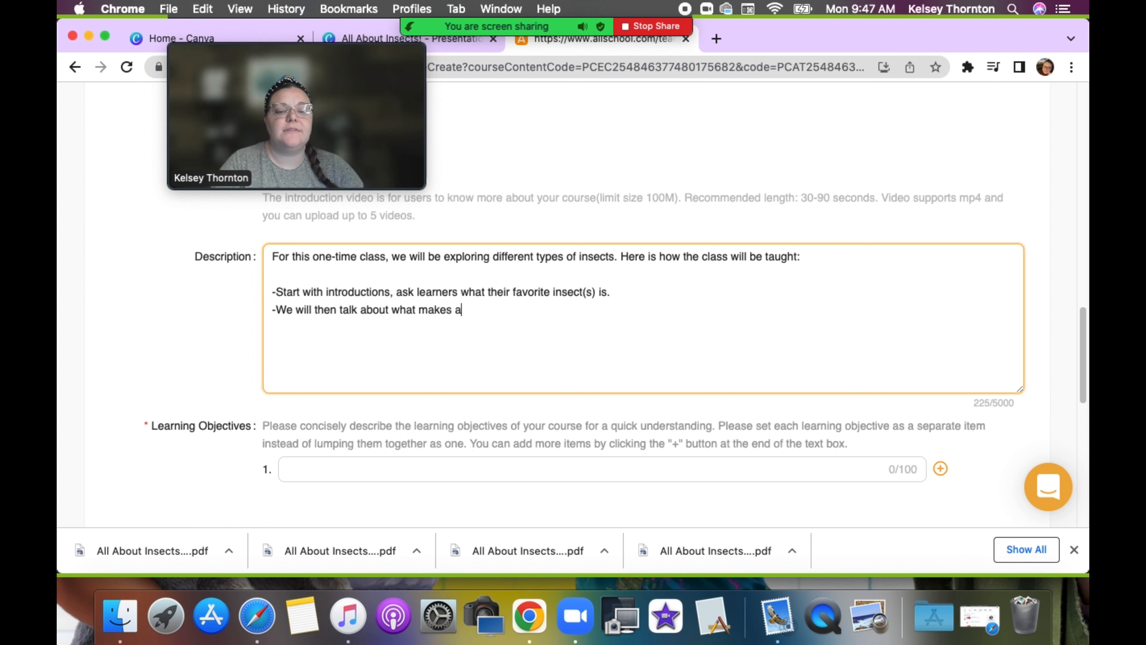
{"action": "type", "text": "n insect ar"}
{"action": "key", "text": "BackSpace"}
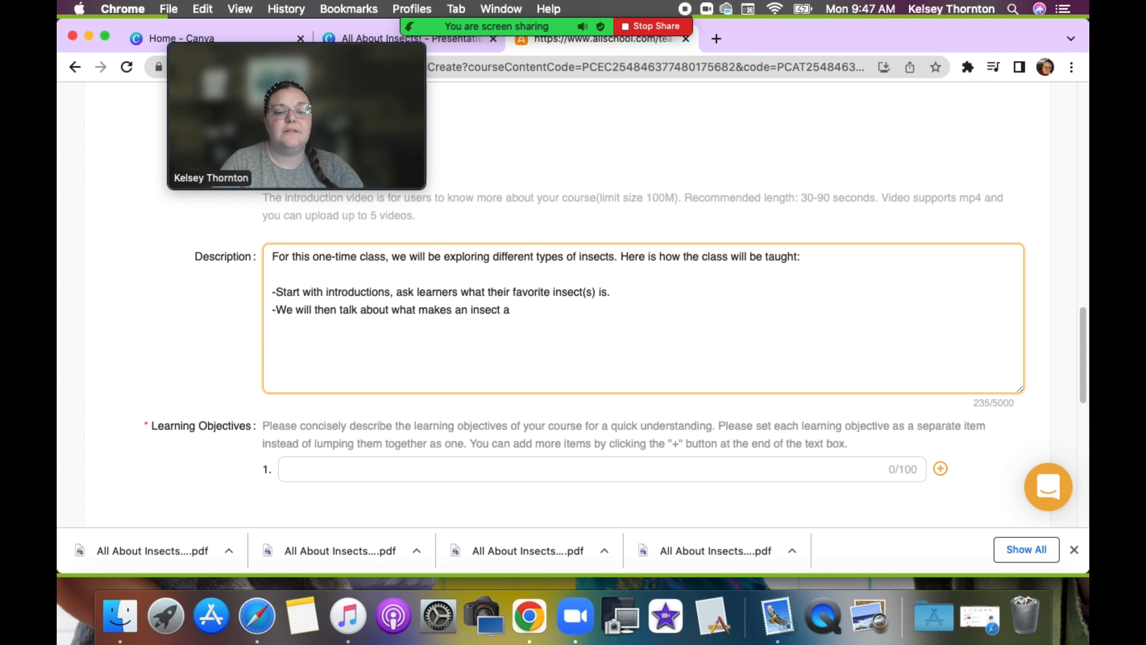
{"action": "key", "text": "BackSpace"}
{"action": "type", "text": "n insect"}
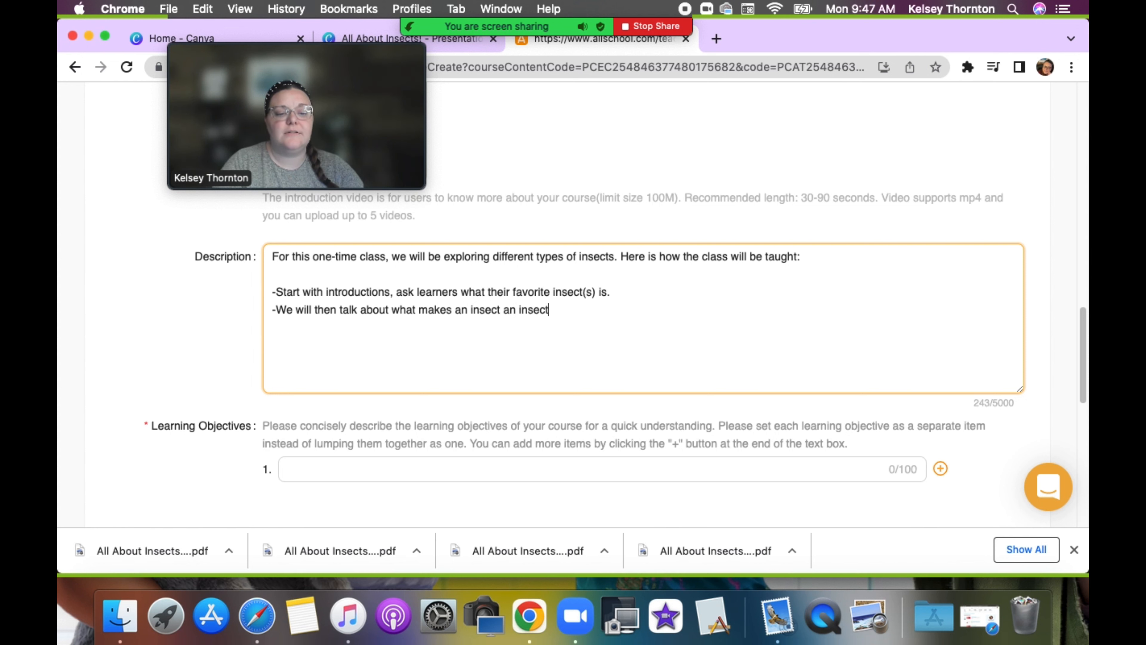
Step: Finish the second description item with "(body parts of an insect in detail)." and start a new line below it
{"action": "type", "text": " ("}
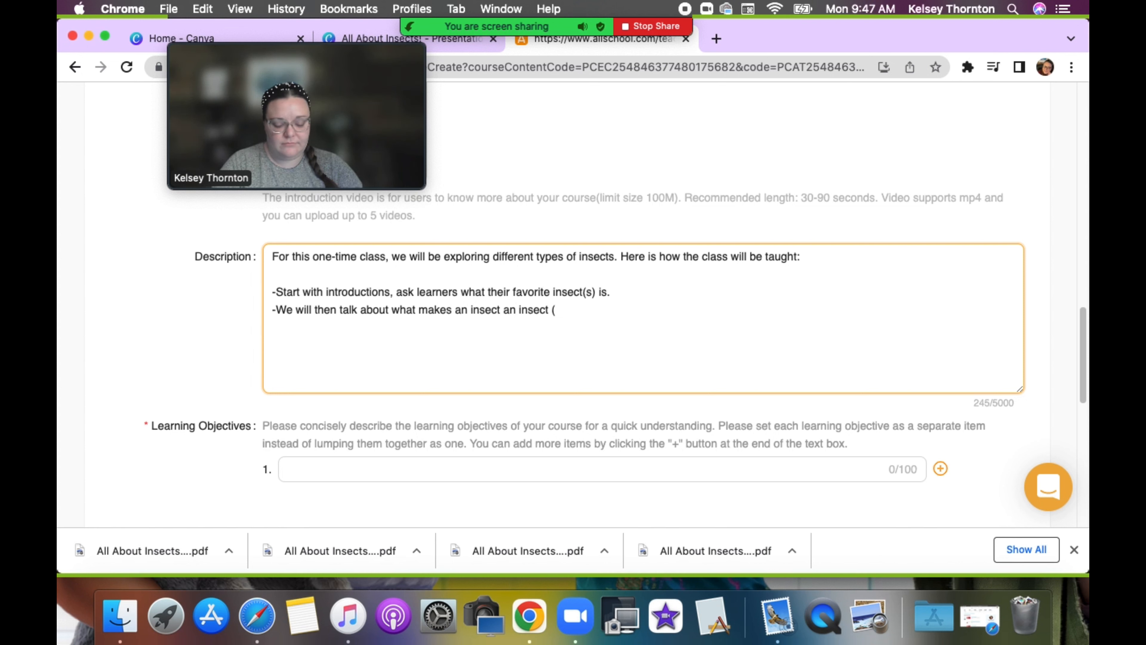
{"action": "type", "text": "boyd"}
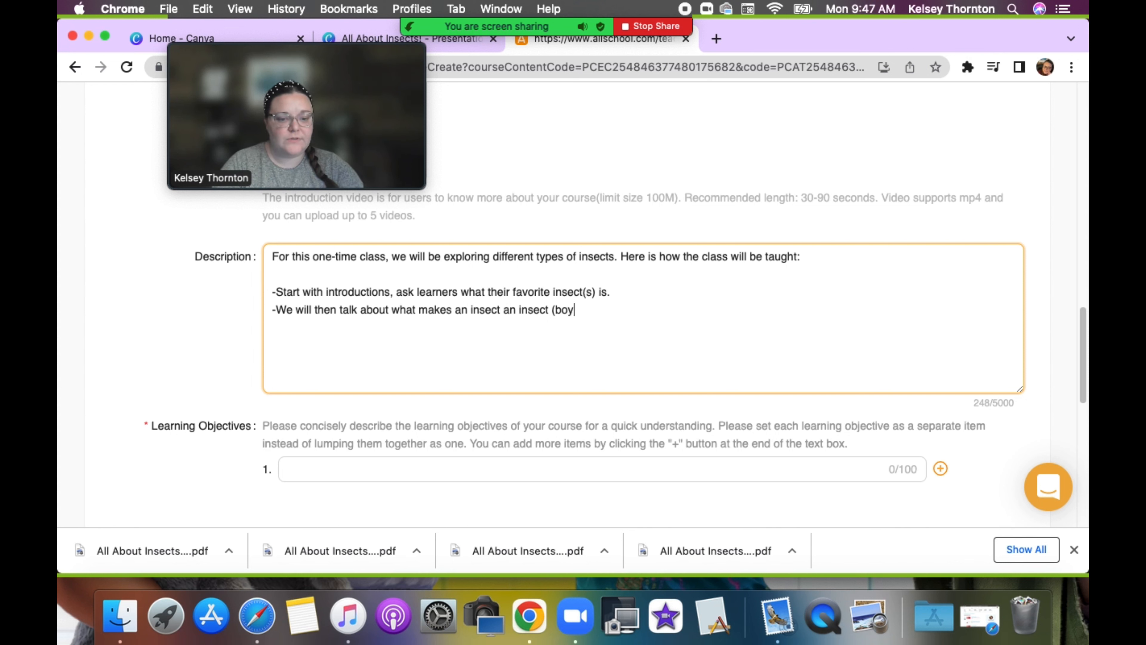
{"action": "key", "text": "BackSpace"}
{"action": "key", "text": "BackSpace"}
{"action": "type", "text": "dy par"}
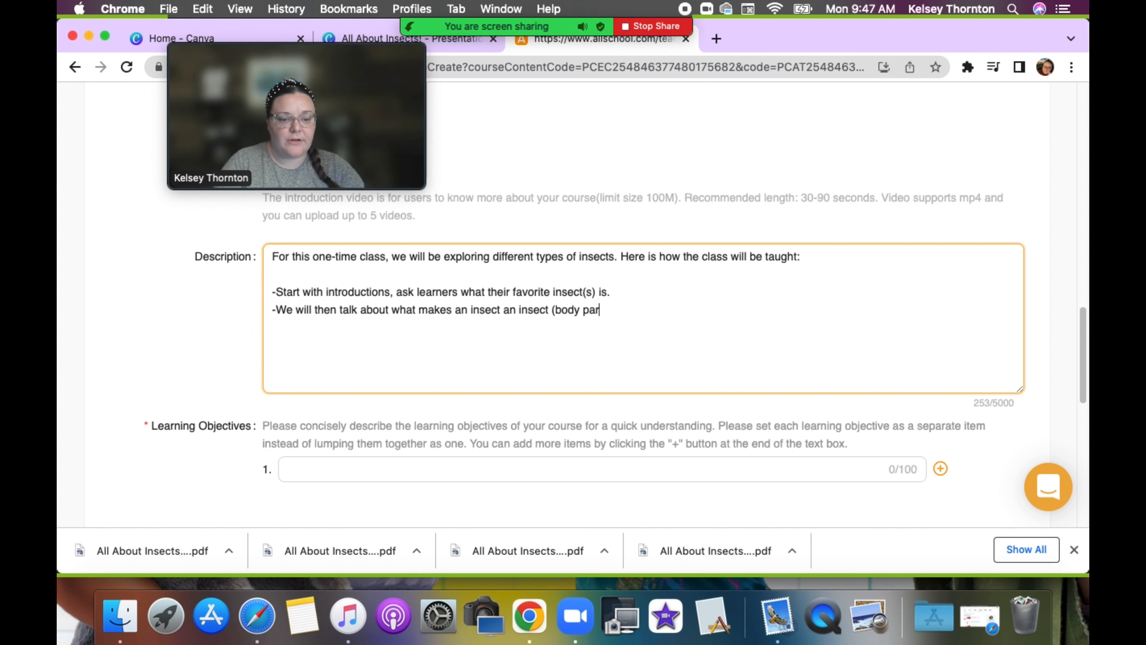
{"action": "type", "text": "ts of a "}
{"action": "type", "text": "n insec"}
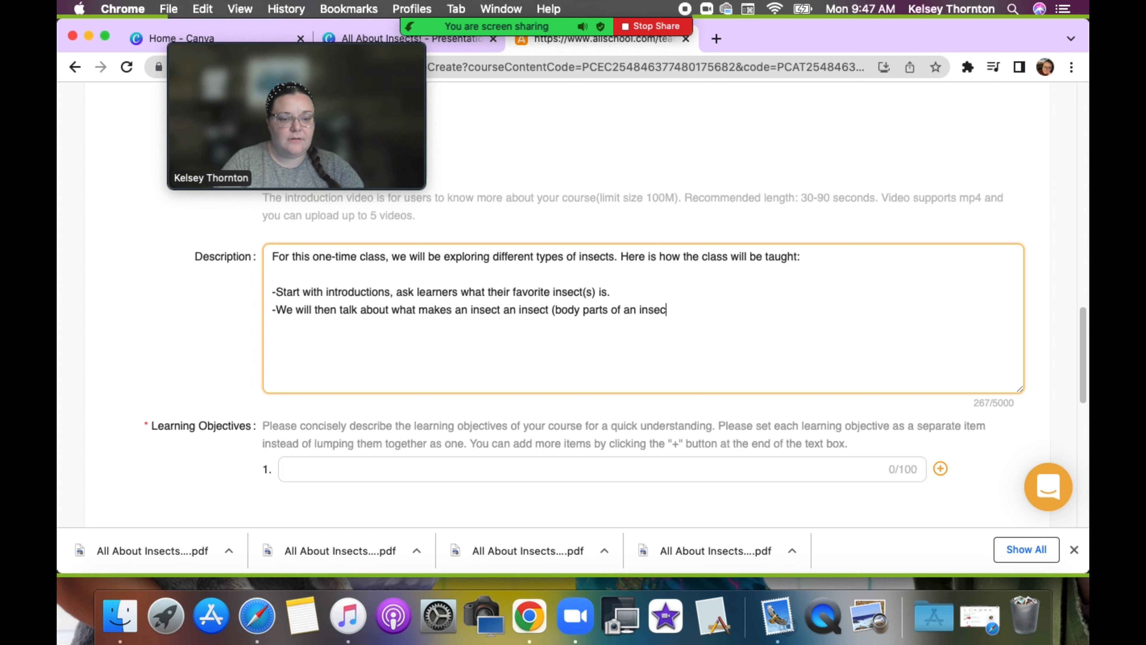
{"action": "type", "text": "t in detail"}
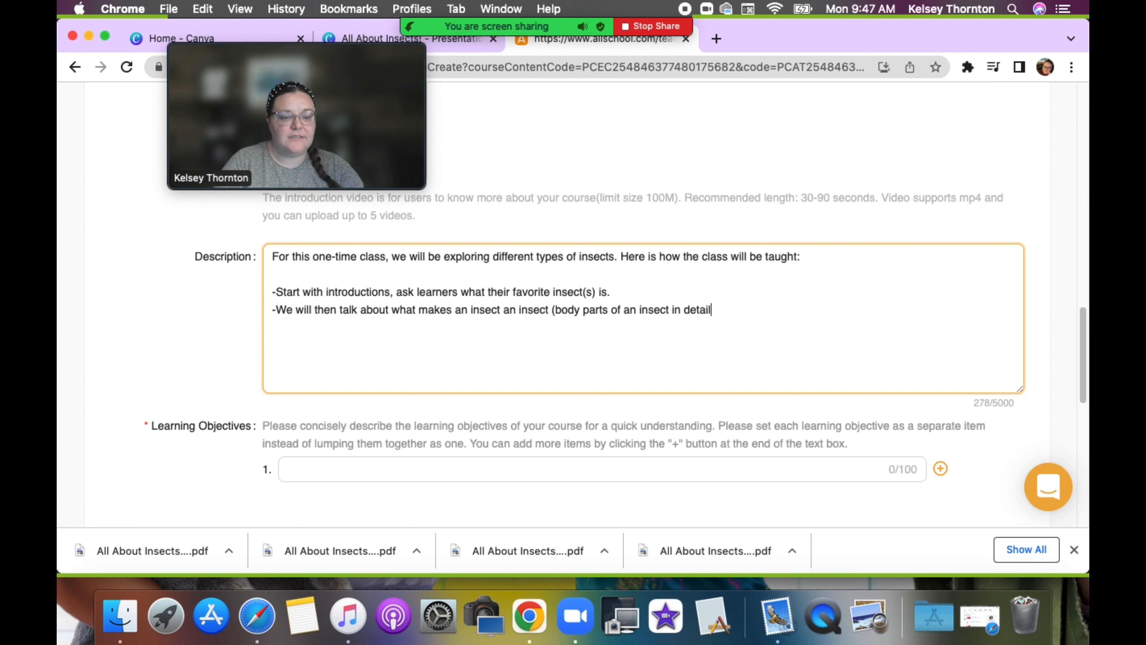
{"action": "type", "text": ")"}
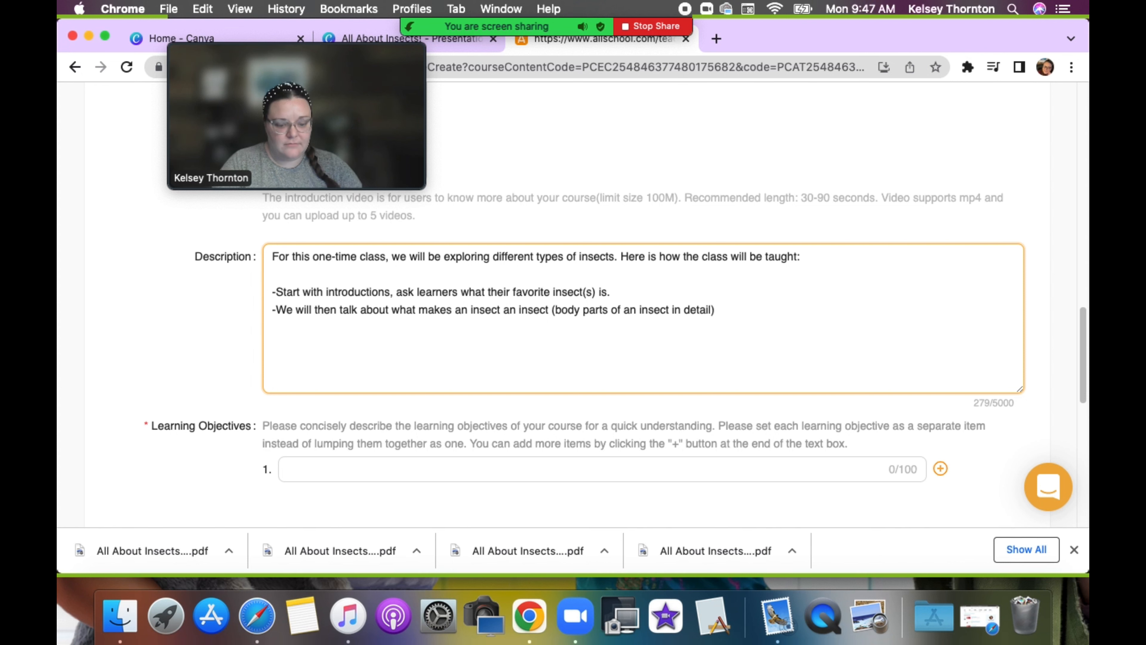
{"action": "type", "text": "."}
{"action": "key", "text": "Return"}
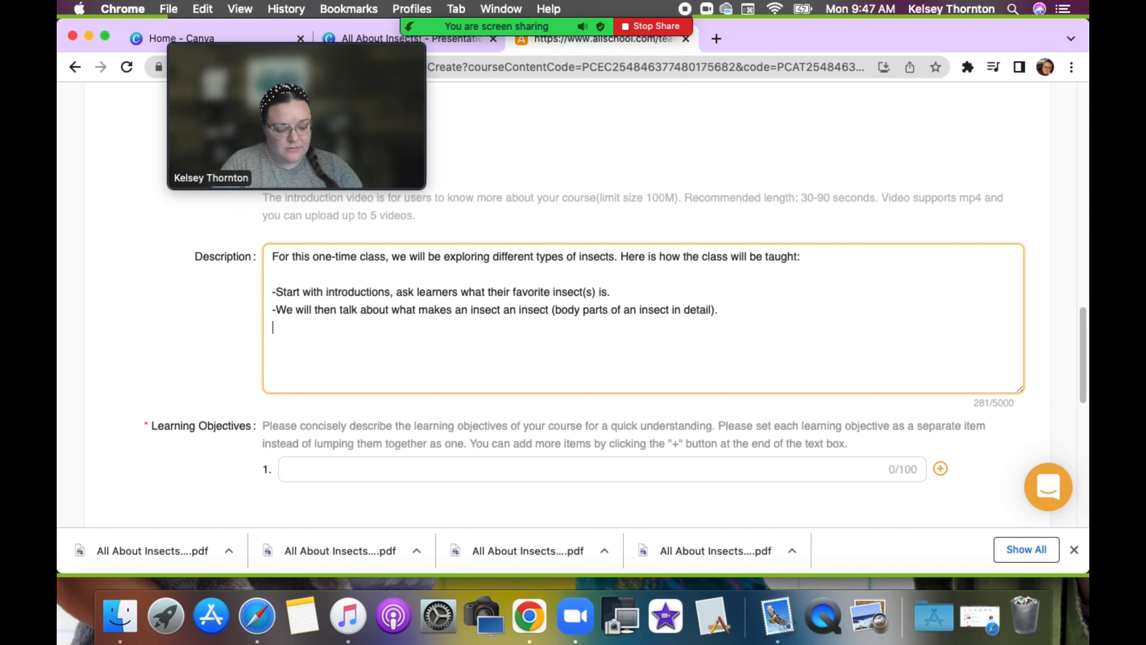
Step: Add the description item "-Pollinating insects (bees, wasps, ants)"
{"action": "type", "text": "-Pollinat"}
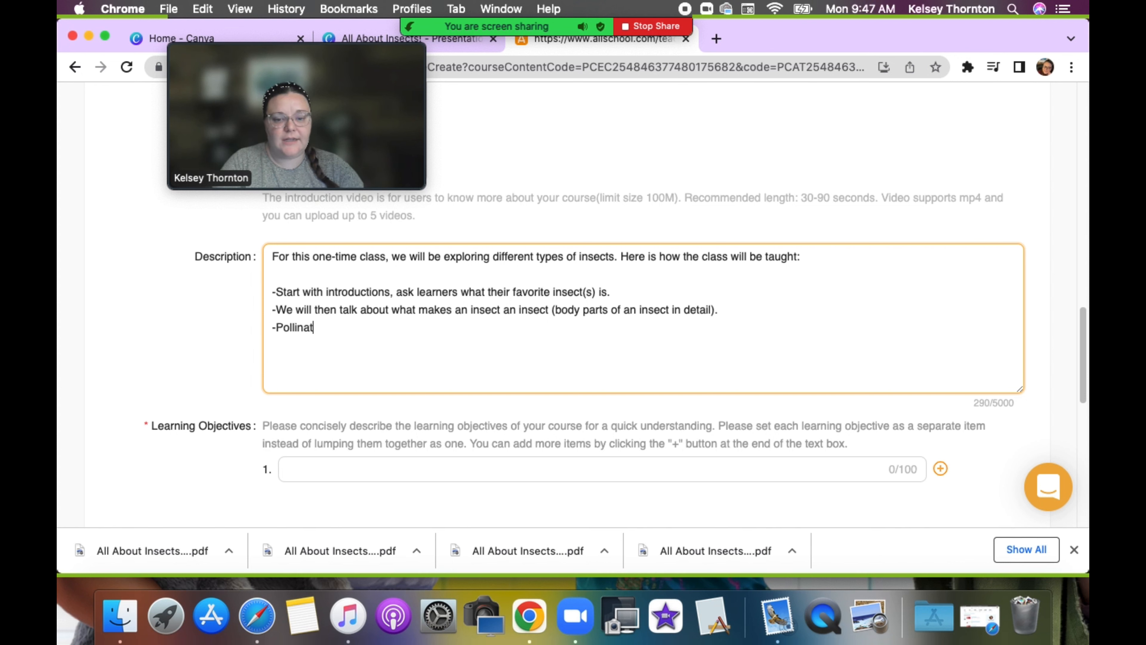
{"action": "type", "text": "ing insects "}
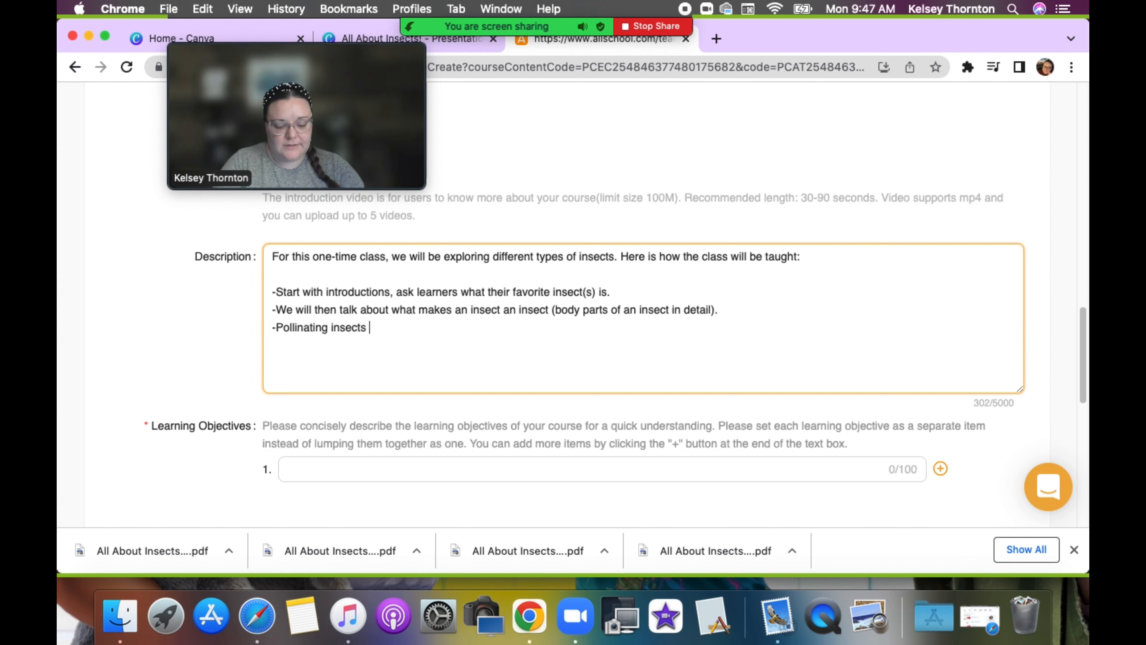
{"action": "type", "text": "(bees,"}
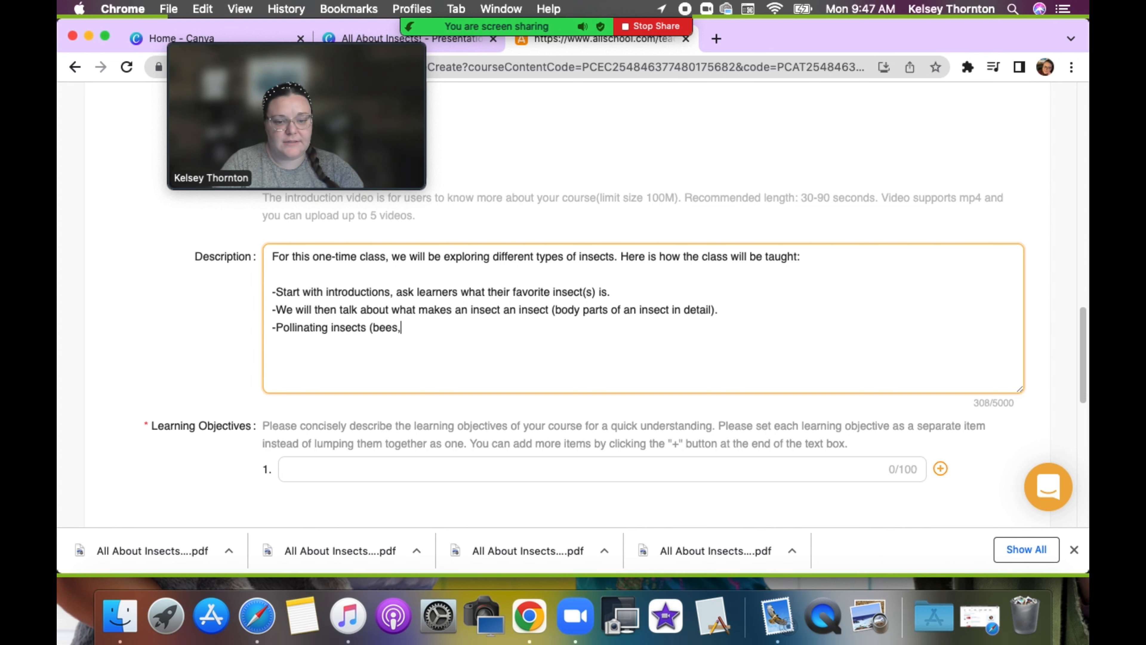
{"action": "type", "text": " wasps, ants"}
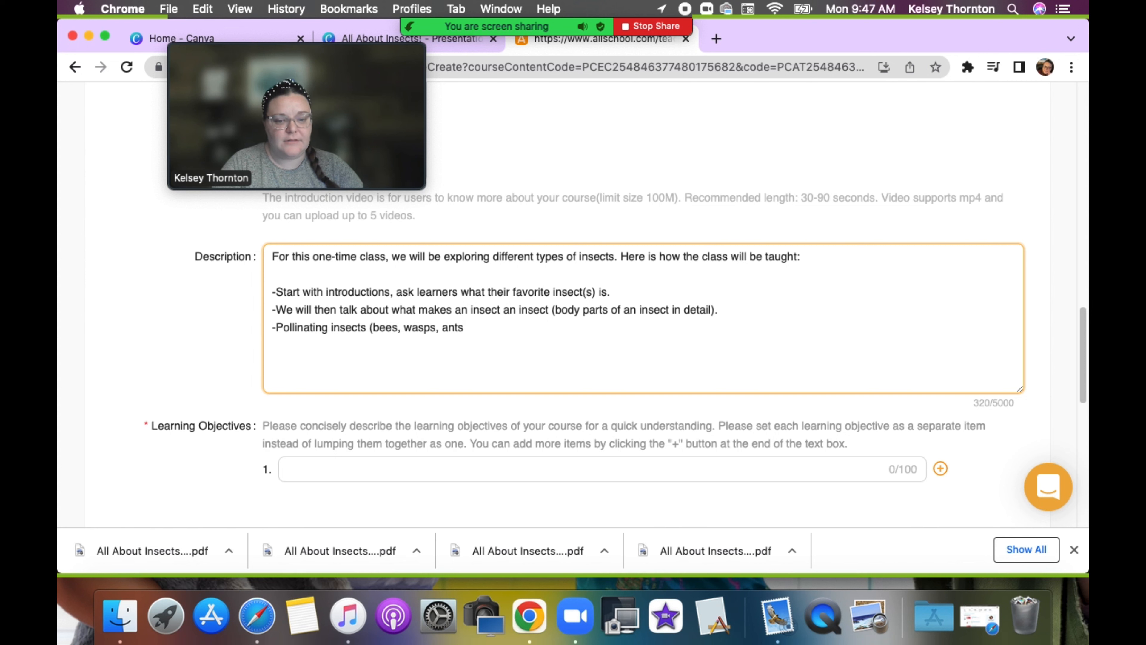
{"action": "type", "text": ","}
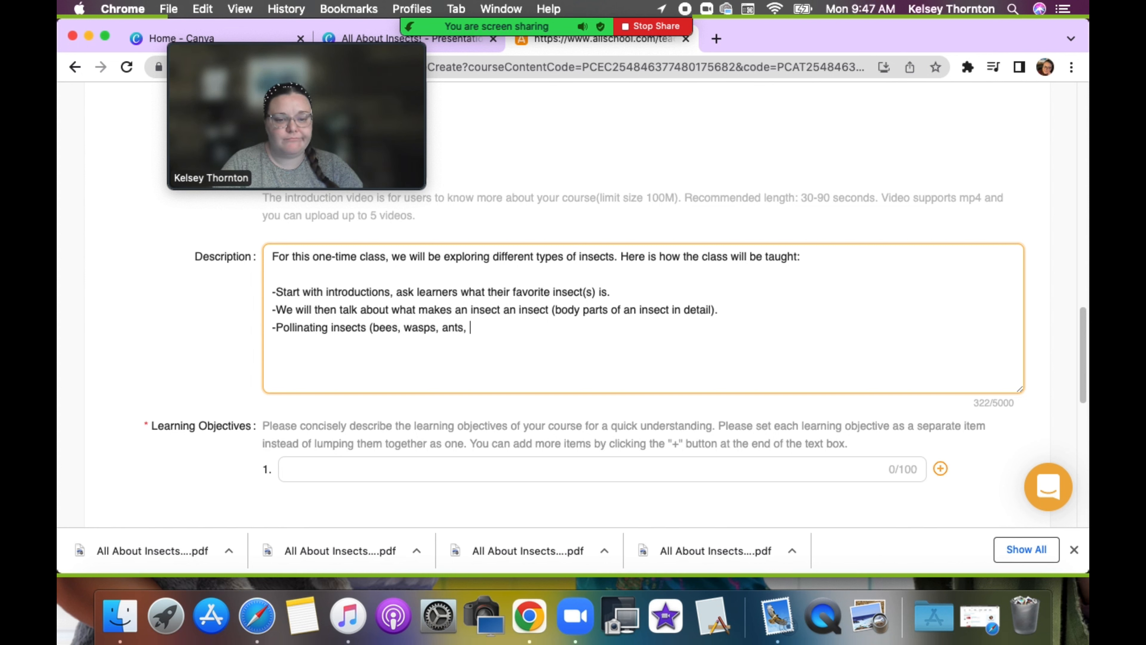
{"action": "key", "text": "BackSpace"}
{"action": "key", "text": "BackSpace"}
{"action": "type", "text": ") "}
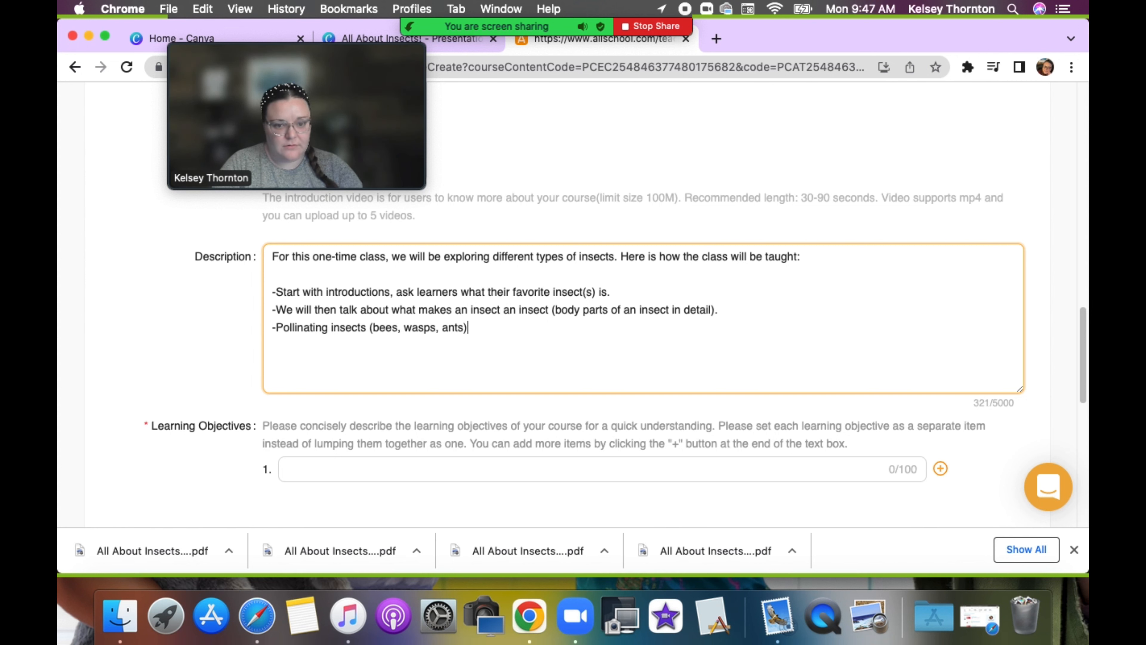
Step: On a new line, begin the description item "-Garden protector insects (lady bugs, praying mantis,"
{"action": "type", "text": "-"}
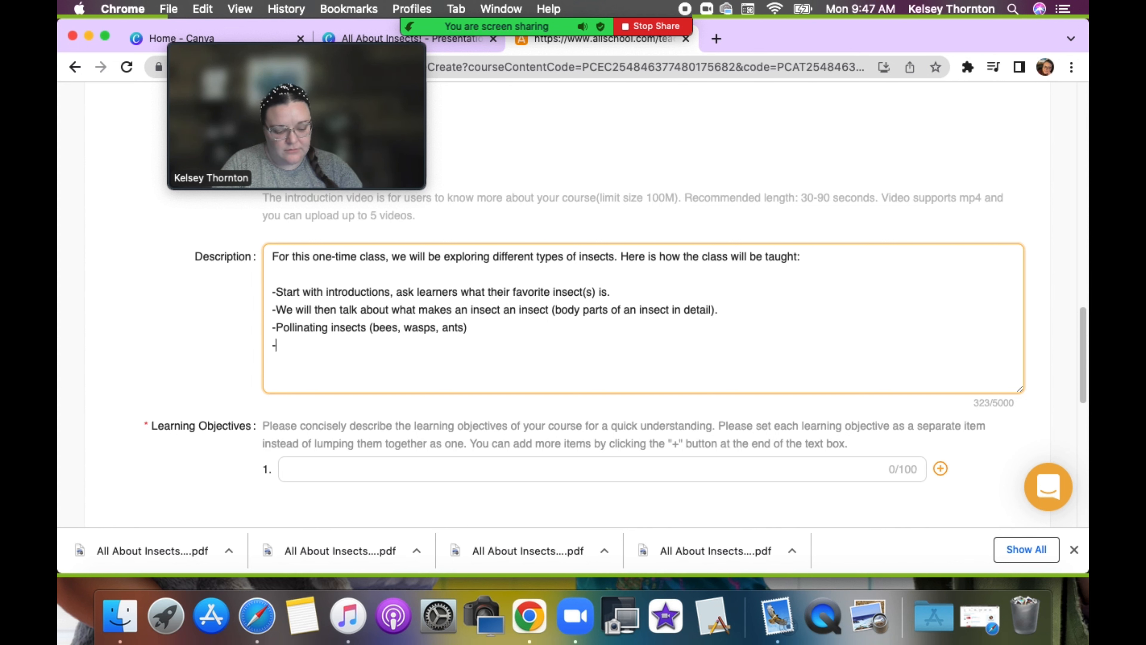
{"action": "type", "text": "Garden p"}
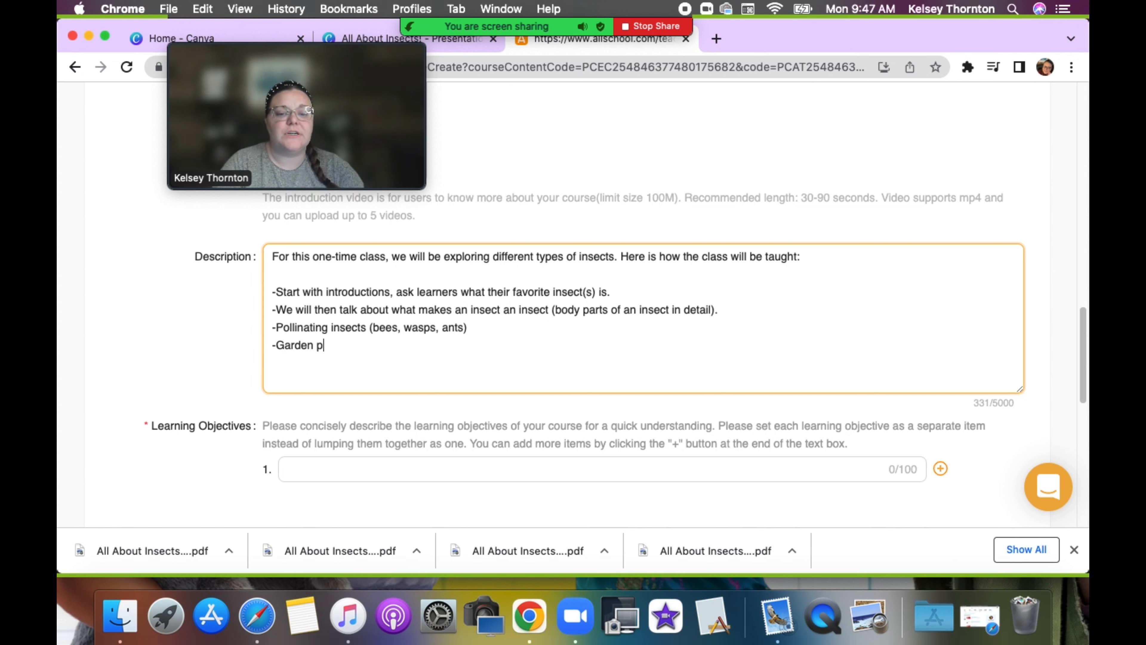
{"action": "type", "text": "rotector insect"}
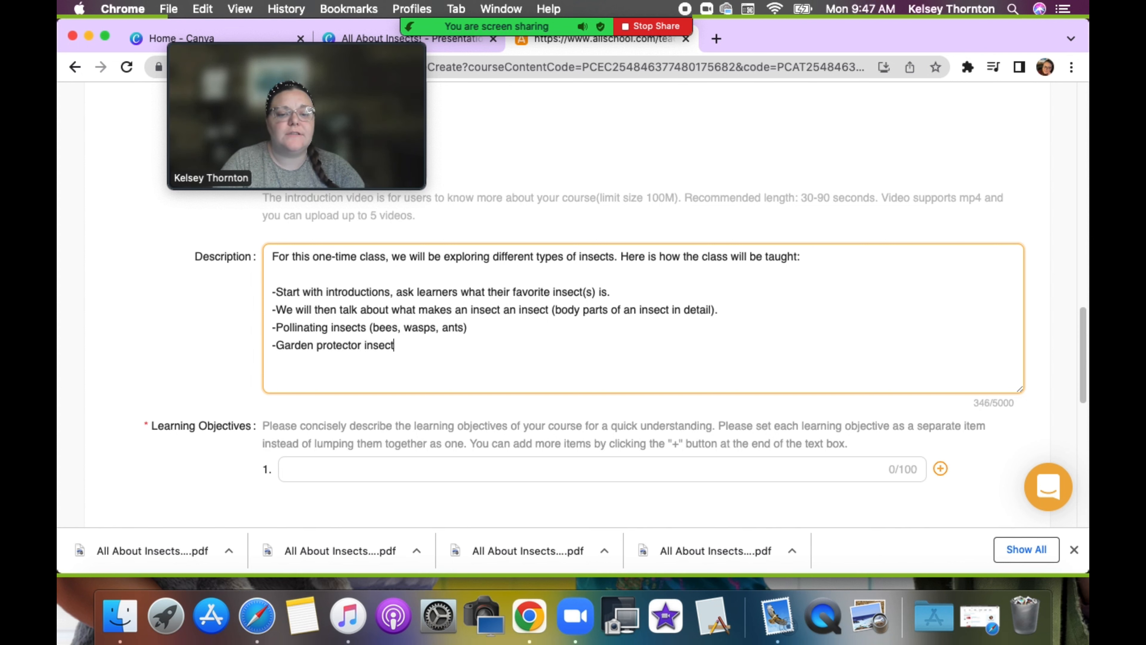
{"action": "type", "text": "s (lady bugt"}
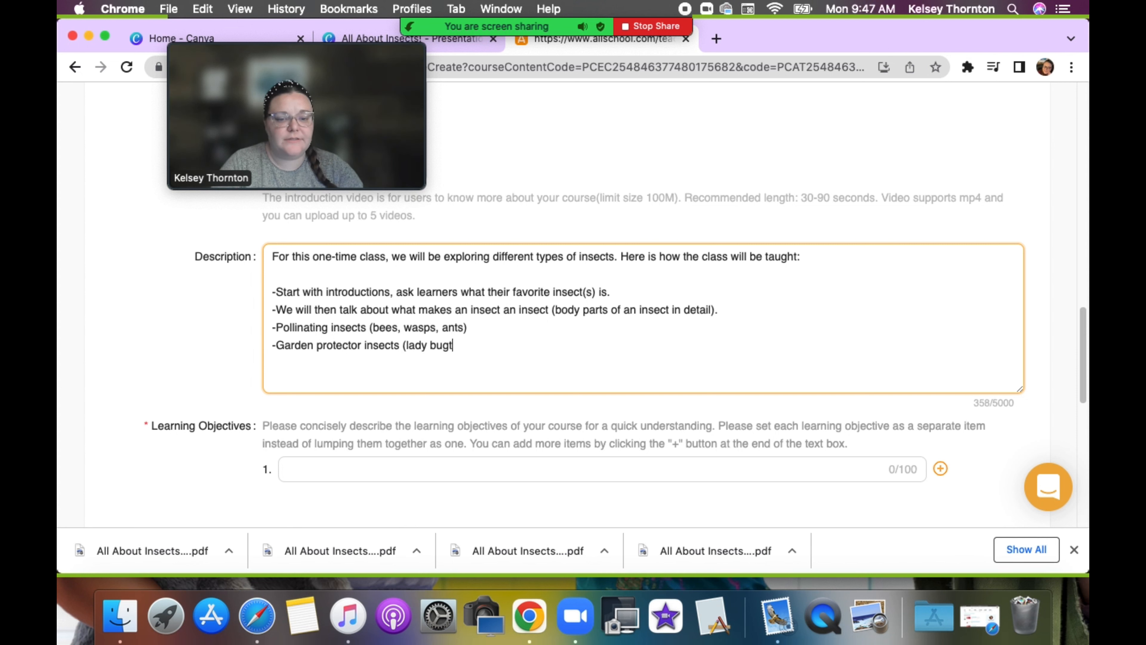
{"action": "key", "text": "BackSpace"}
{"action": "type", "text": "s, praying mantis,"}
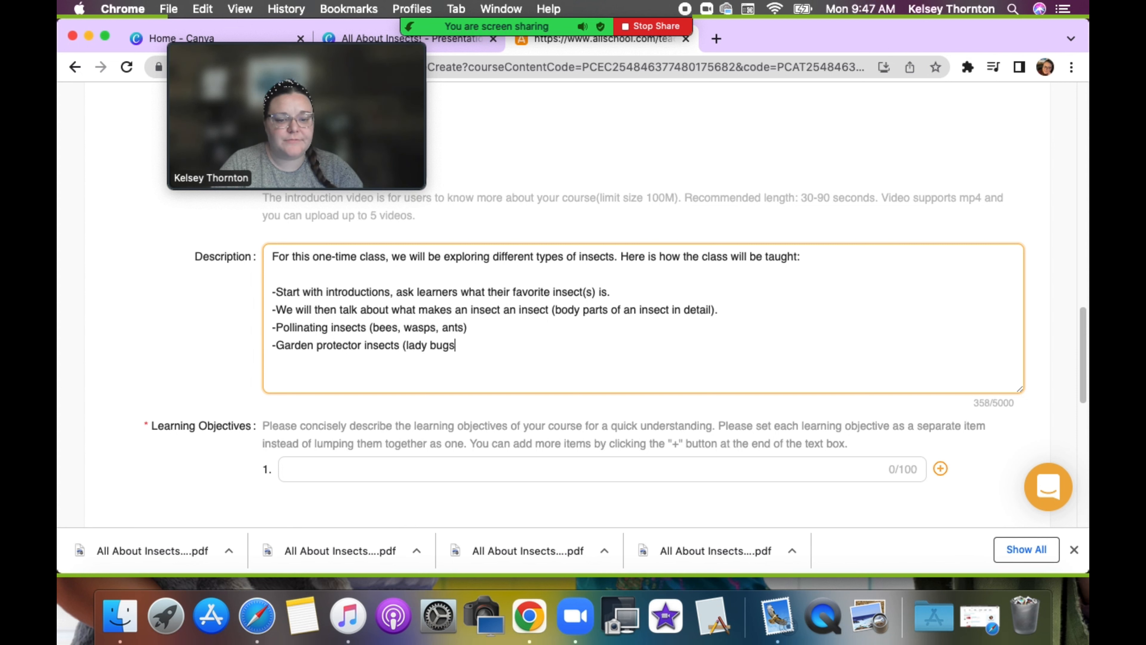
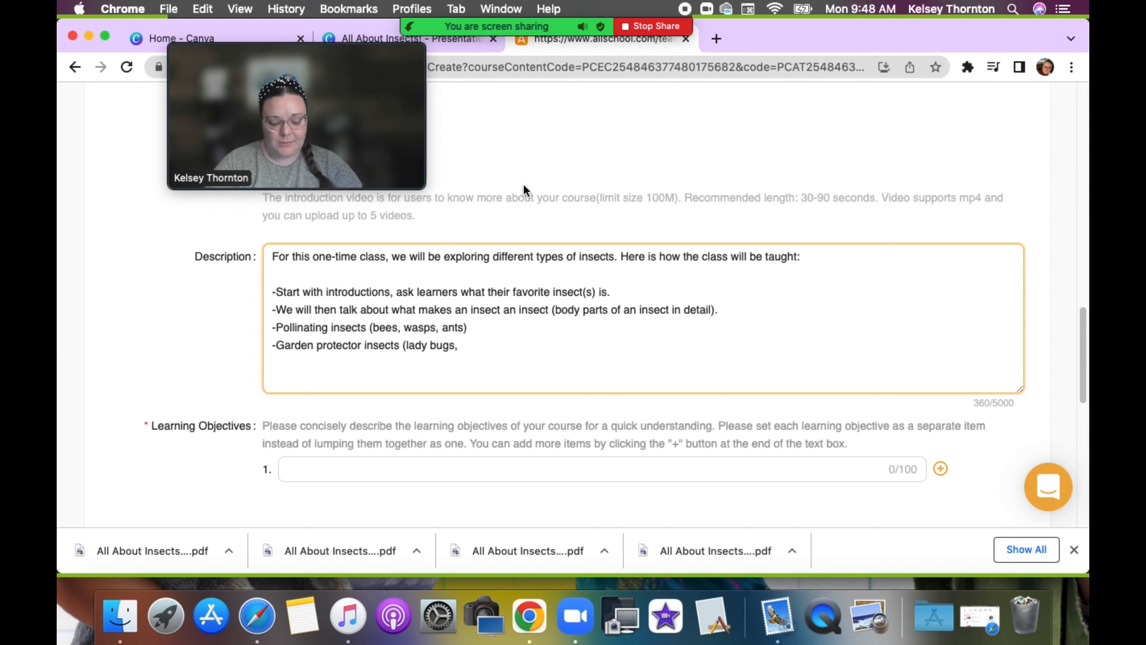
{"action": "type", "text": "pray"}
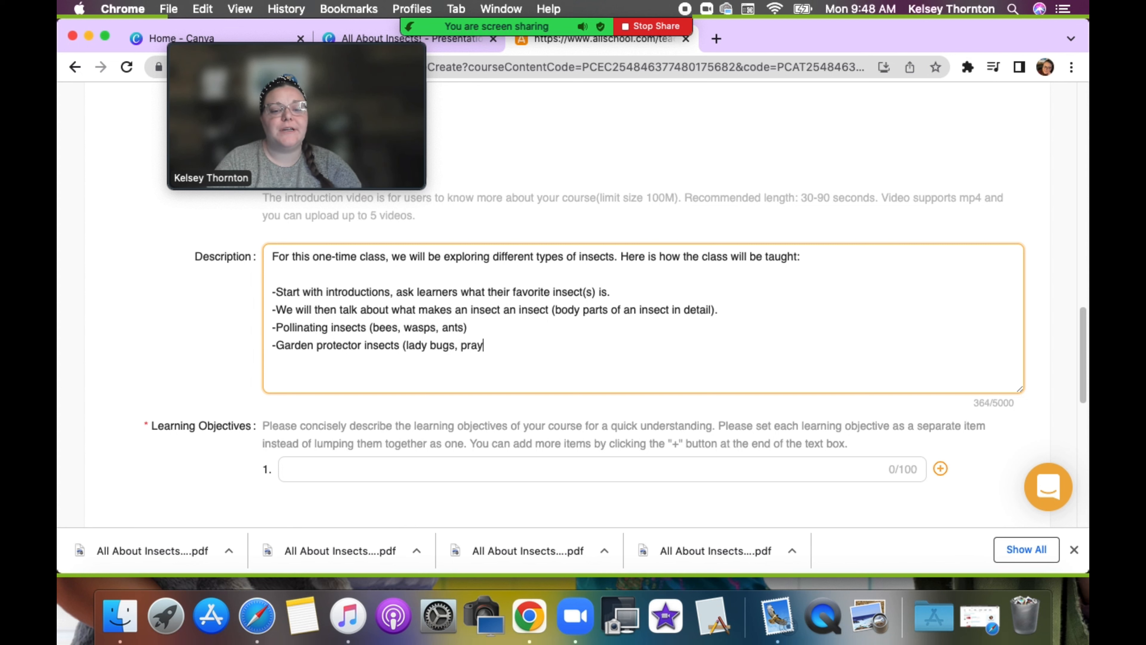
{"action": "type", "text": "ing mantis,"}
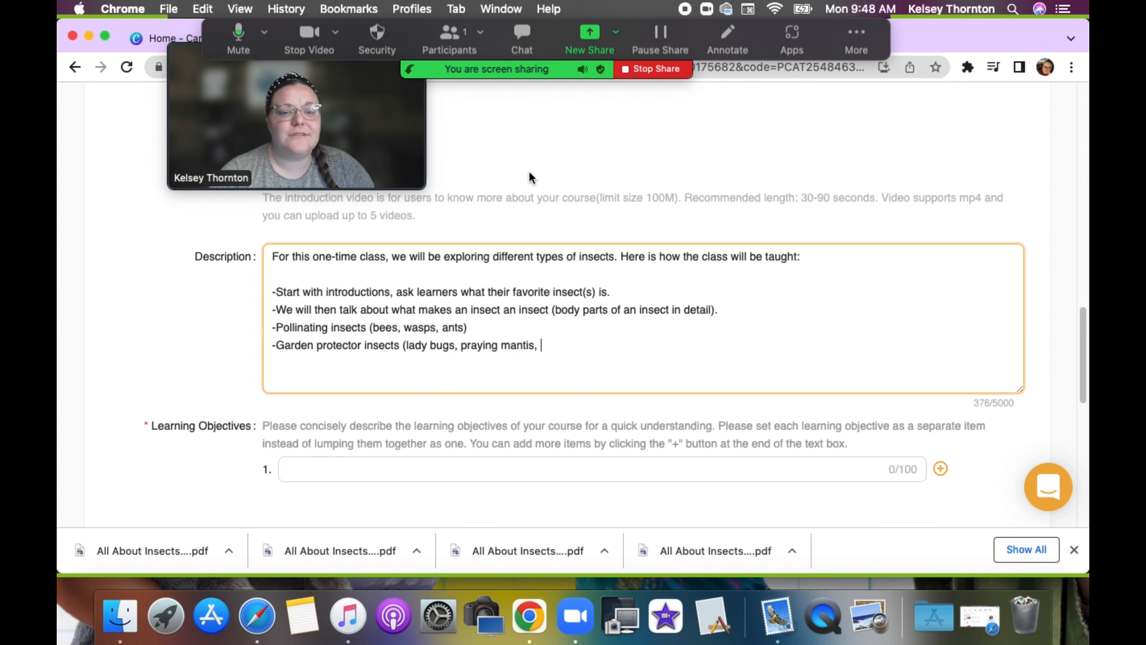
Step: Move the Zoom meeting controls clear of the browser tabs and check the insect slides around page 10 of the Canva presentation
{"action": "left_click", "coordinate": [674, 138]}
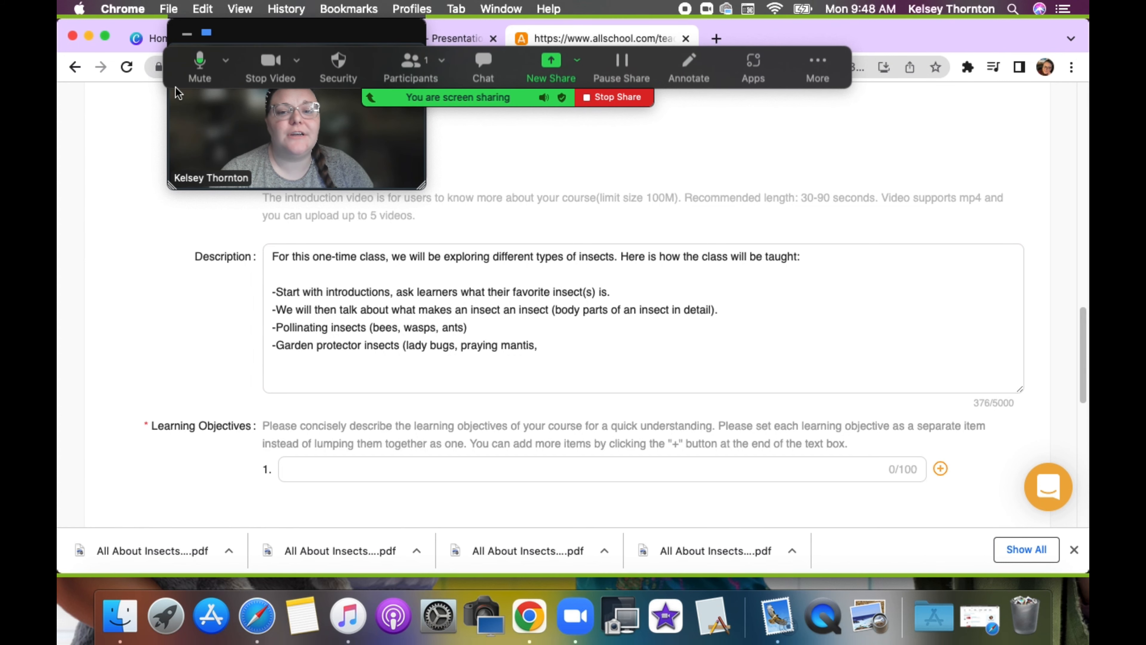
{"action": "left_click_drag", "start_coordinate": [216, 48], "coordinate": [267, 618]}
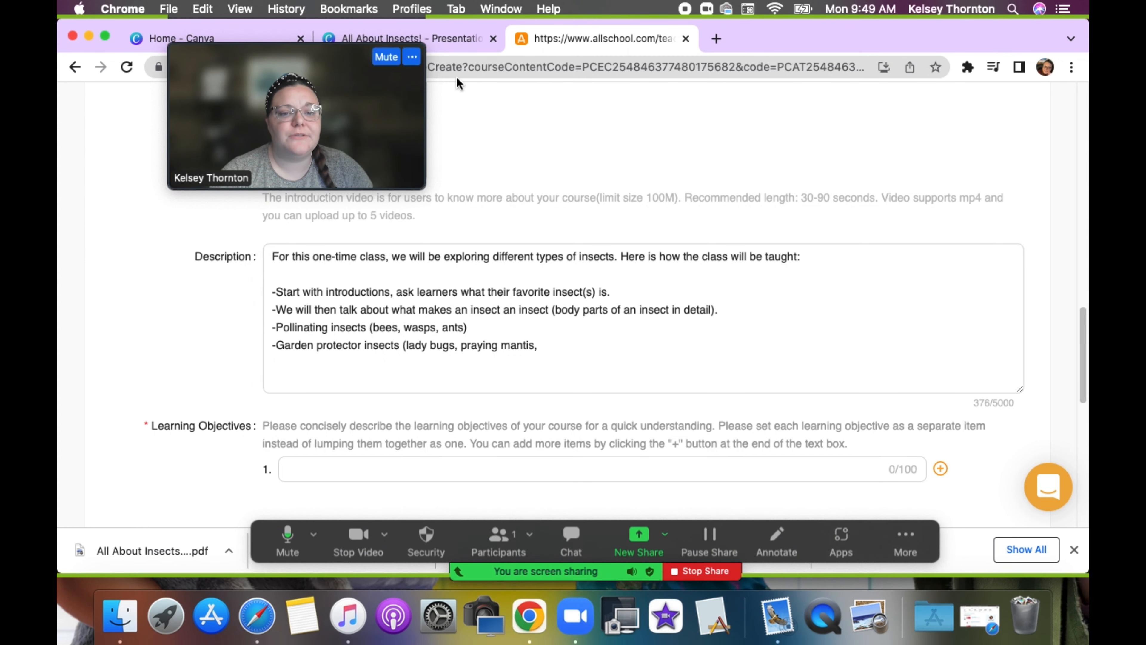
{"action": "left_click", "coordinate": [456, 39]}
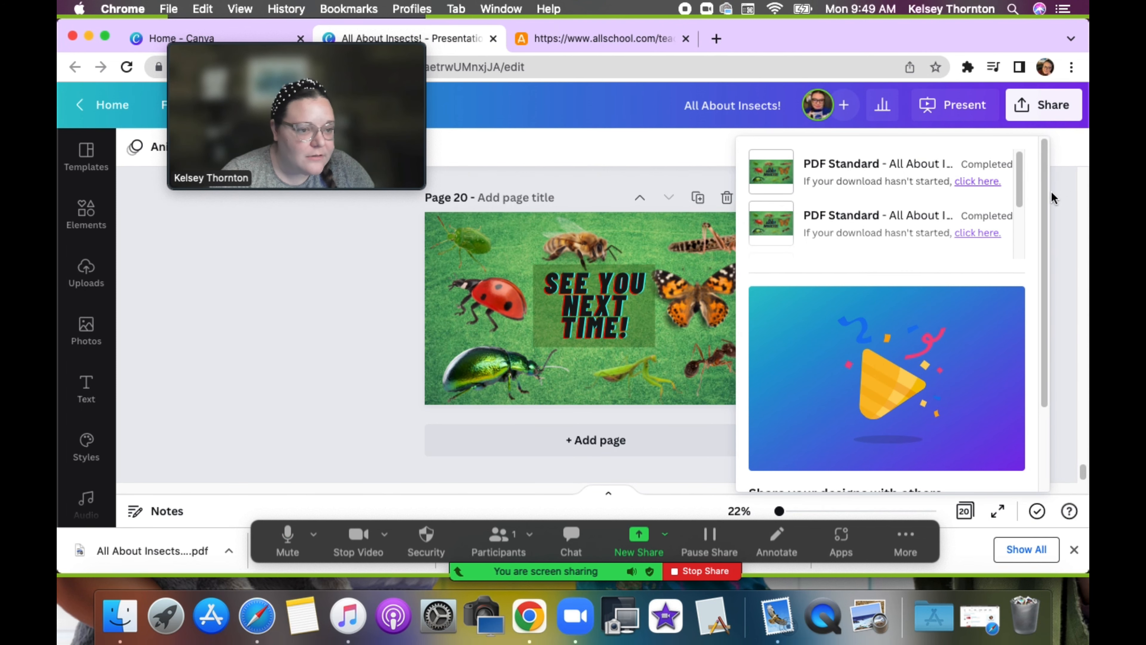
{"action": "left_click", "coordinate": [1083, 462]}
{"action": "left_click_drag", "start_coordinate": [1082, 449], "coordinate": [1084, 321]}
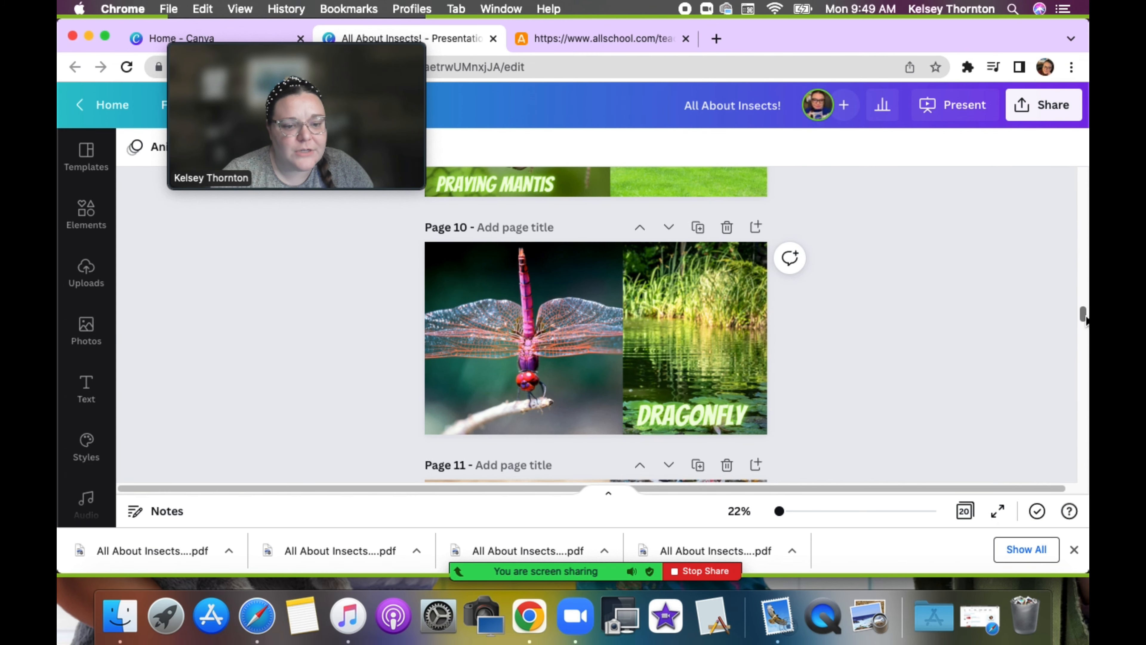
Step: Return to the Allschool course form and complete the garden protector item with "dragonfly)", starting a new line below it
{"action": "left_click", "coordinate": [587, 38]}
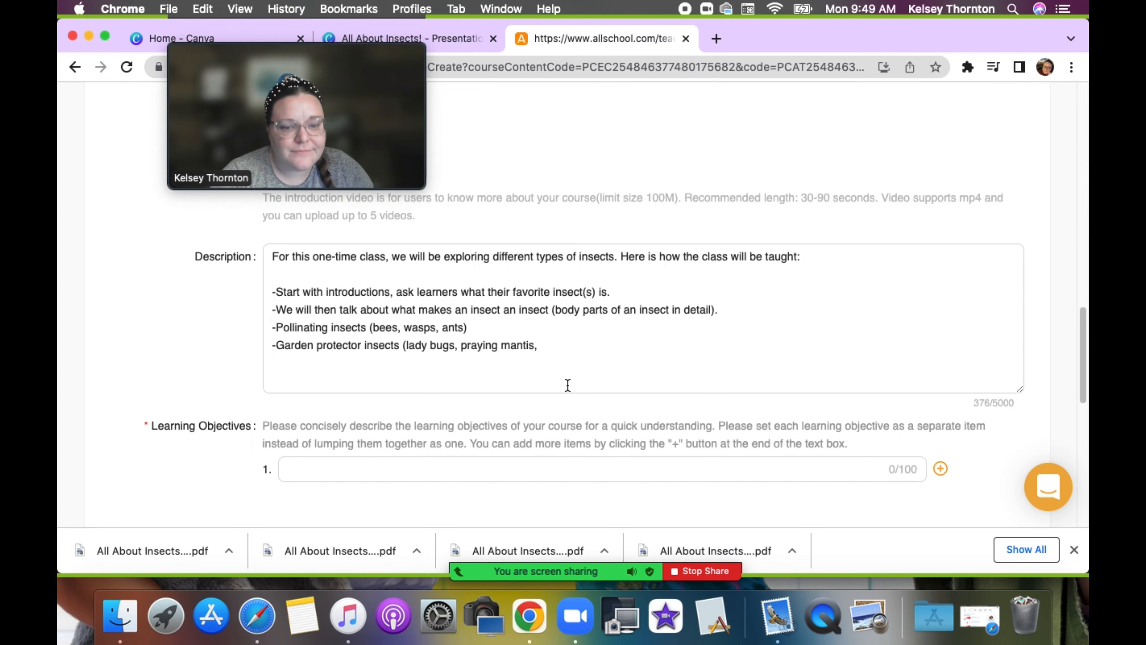
{"action": "left_click", "coordinate": [568, 351]}
{"action": "type", "text": "dragongl"}
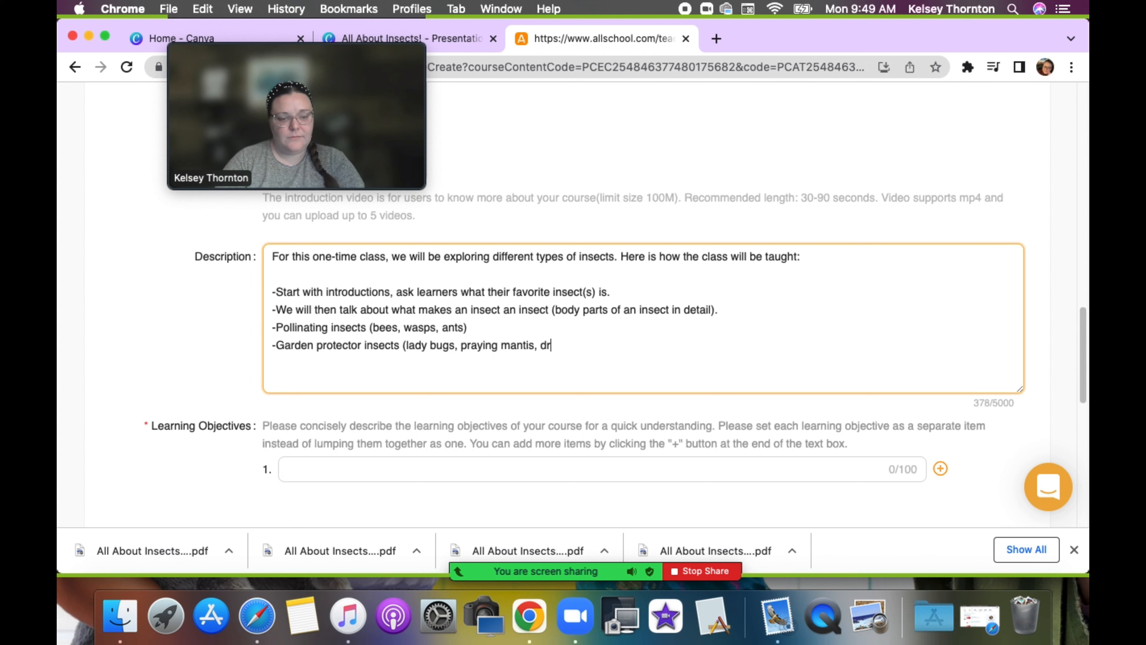
{"action": "key", "text": "BackSpace"}
{"action": "key", "text": "BackSpace"}
{"action": "type", "text": "fly"}
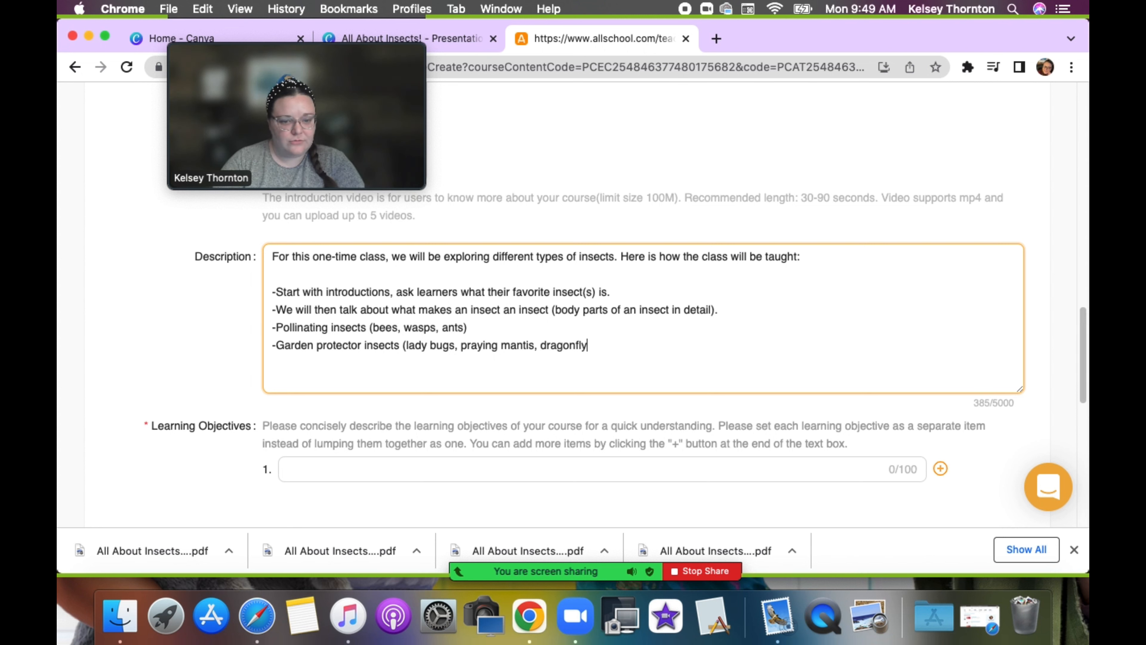
{"action": "type", "text": ")"}
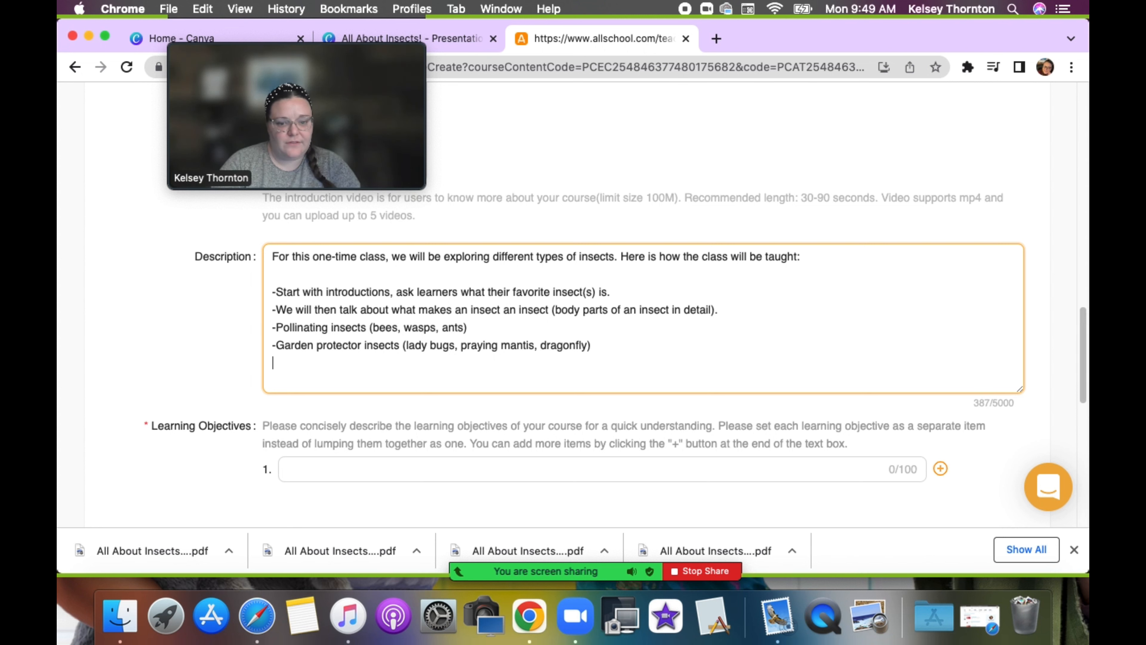
Step: Add the description item "-Helpful insects (flies, dung beetles, grasshoppers, crickets, cicadas)" and start a new line below it
{"action": "type", "text": "-He;"}
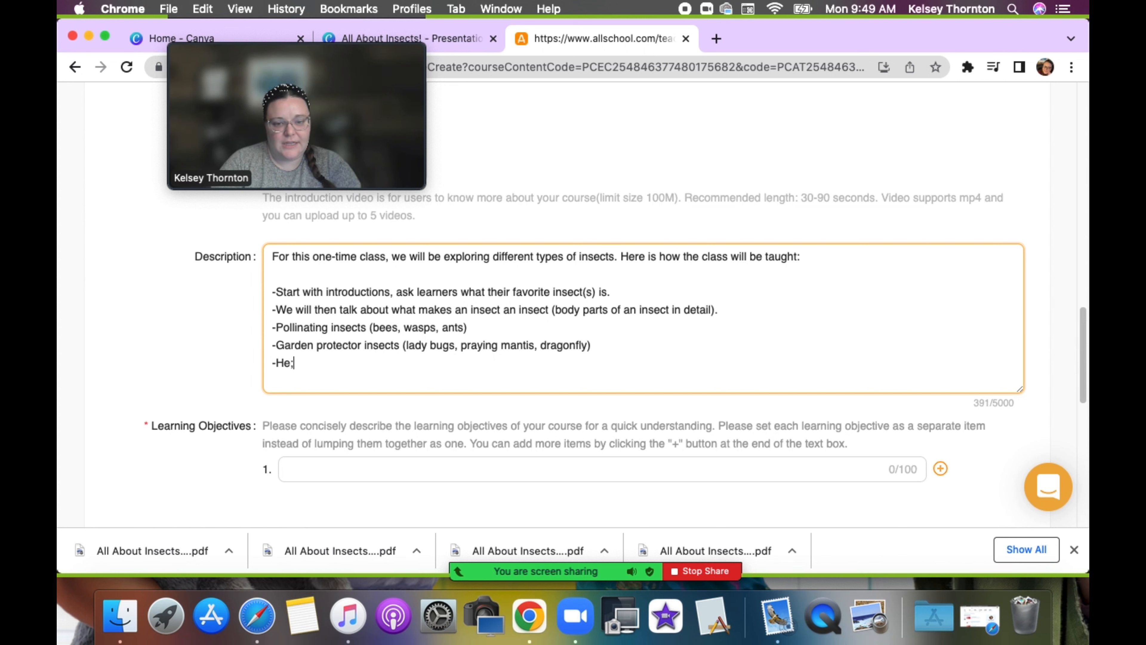
{"action": "key", "text": "BackSpace"}
{"action": "type", "text": "el"}
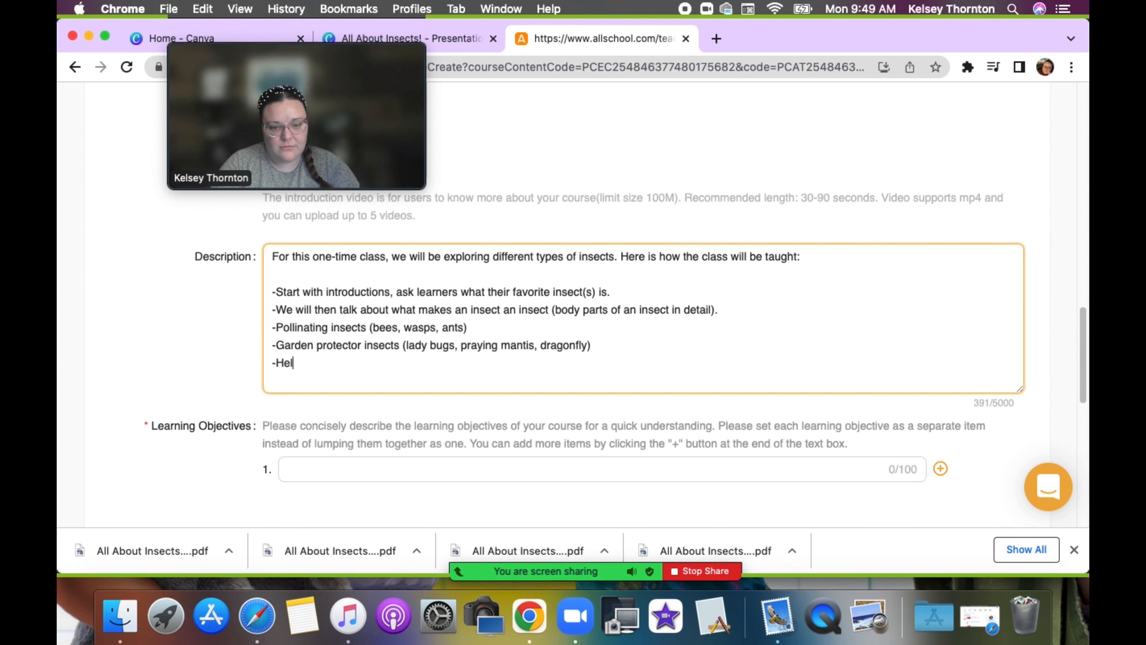
{"action": "type", "text": "pful insects"}
{"action": "key", "text": "BackSpace"}
{"action": "type", "text": "s "}
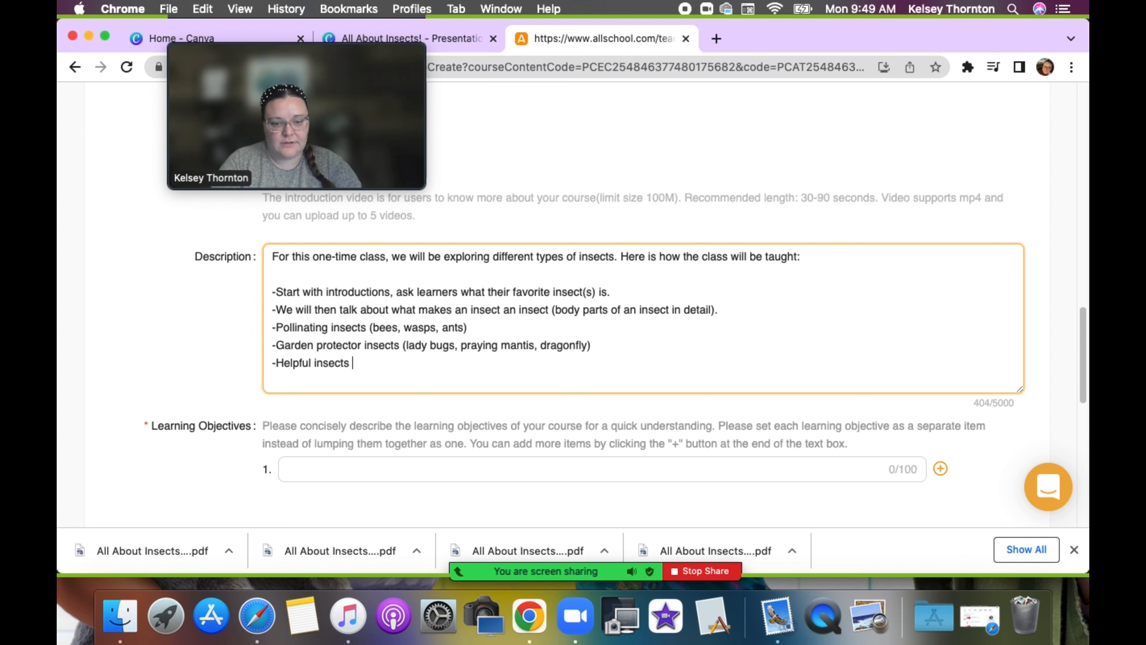
{"action": "type", "text": "(flies, "}
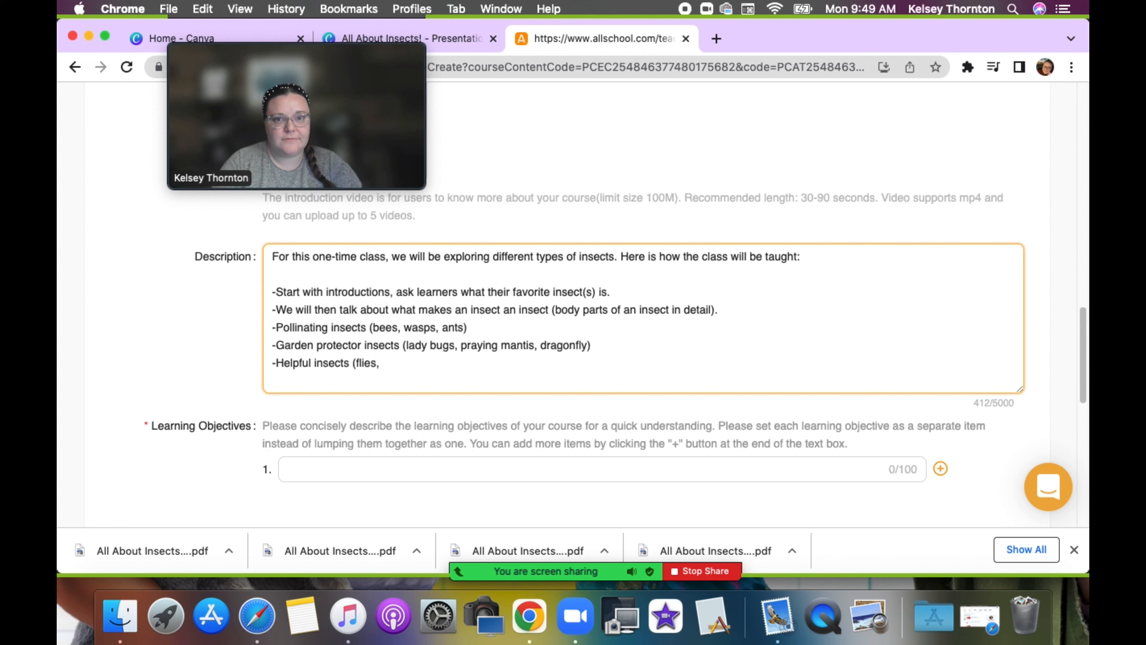
{"action": "type", "text": "dung beetles,"}
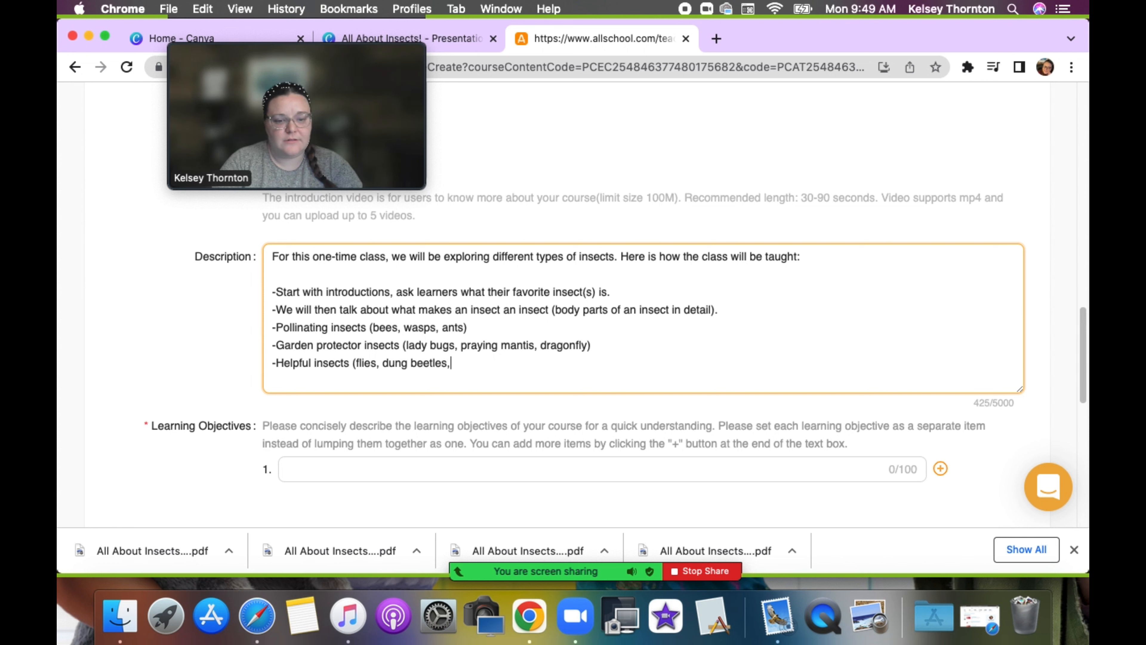
{"action": "type", "text": " grass"}
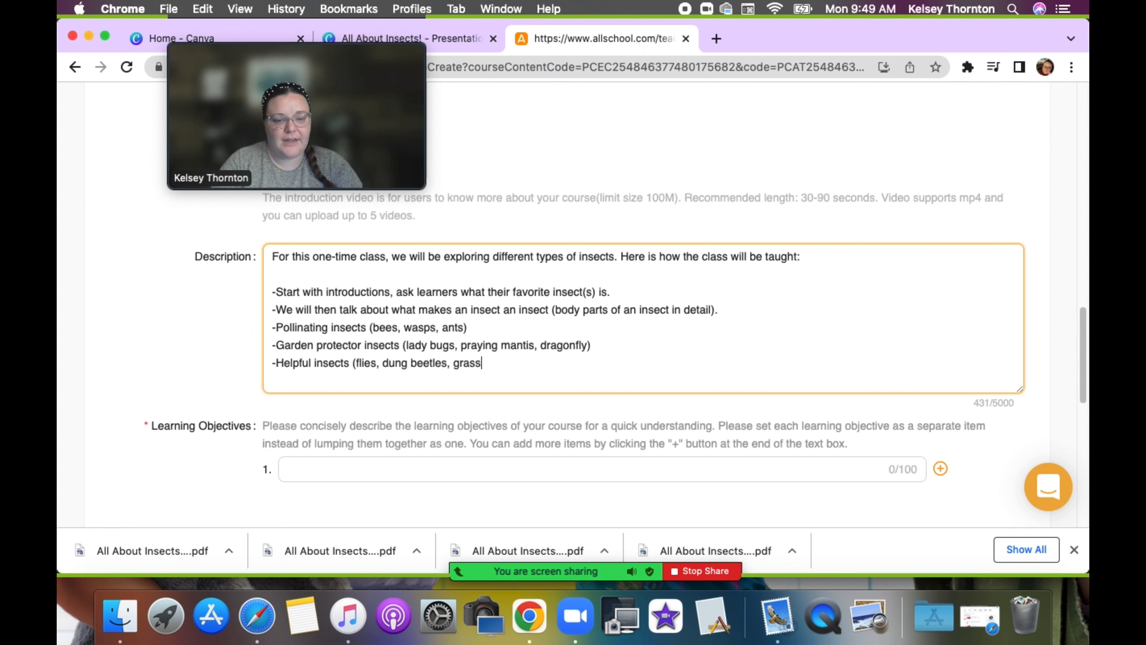
{"action": "type", "text": "hoppers, cr"}
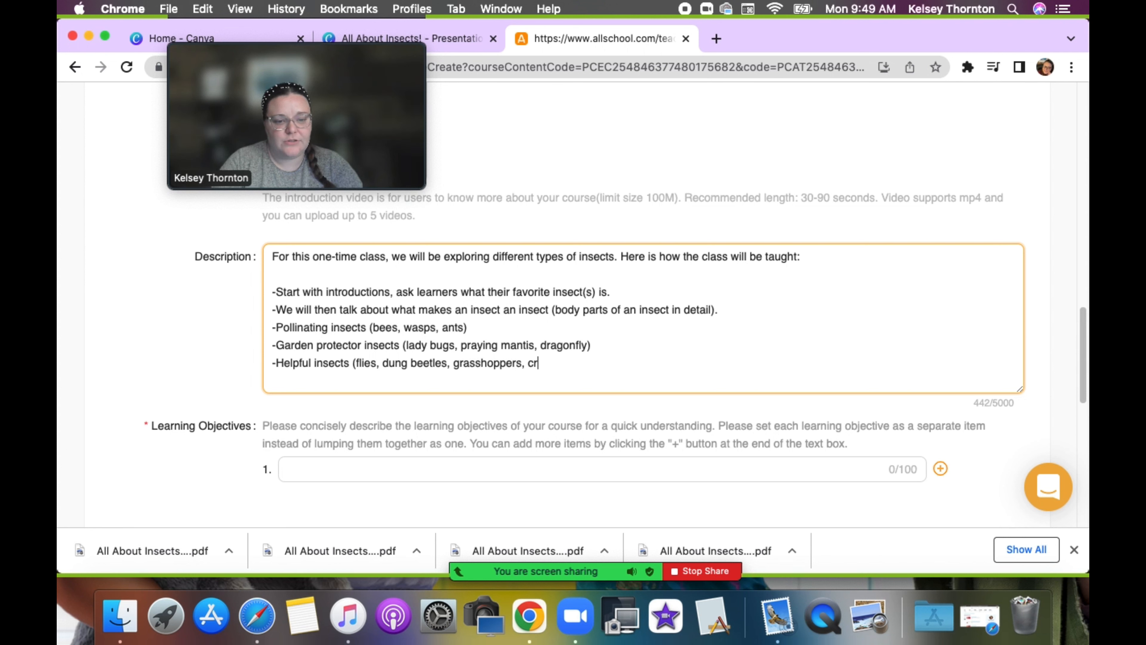
{"action": "type", "text": "ickets, ci"}
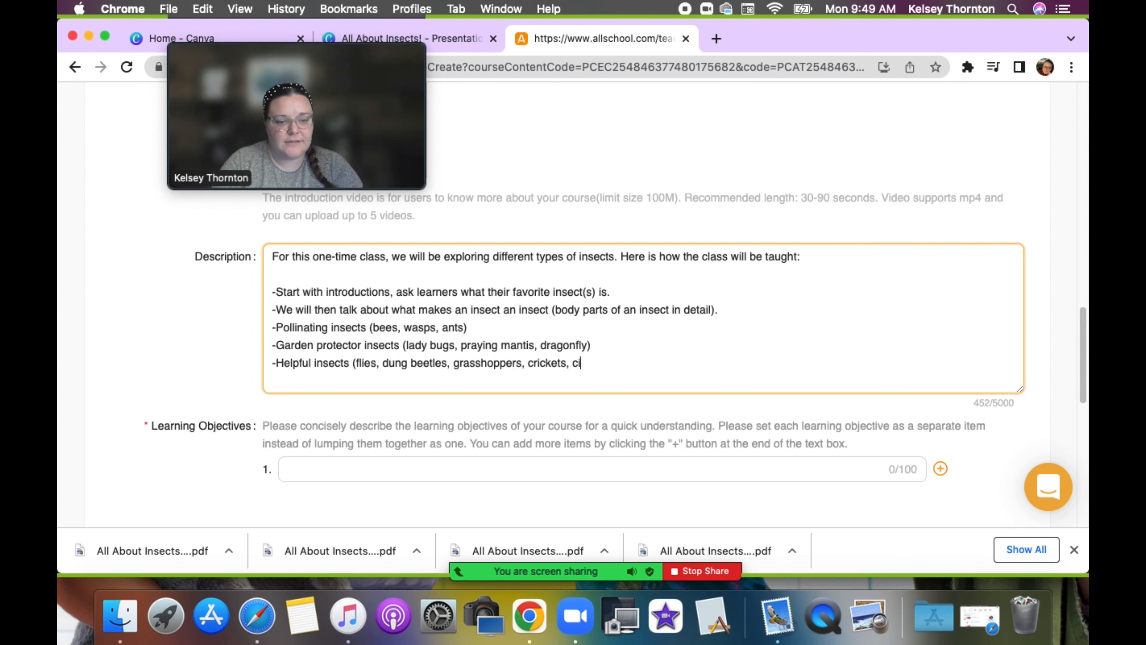
{"action": "type", "text": "cadas,)"}
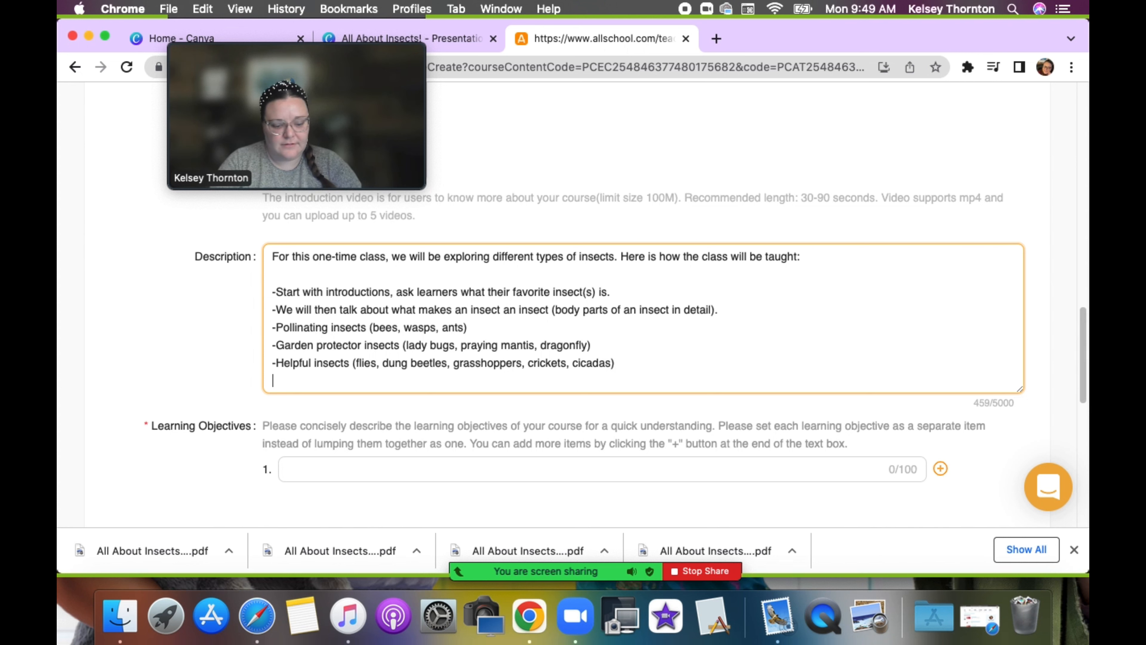
Step: Add the description item "-other insects (mosquitos, stick bugs)", correcting the misspelled insect name with the spelling suggestion
{"action": "type", "text": "-"}
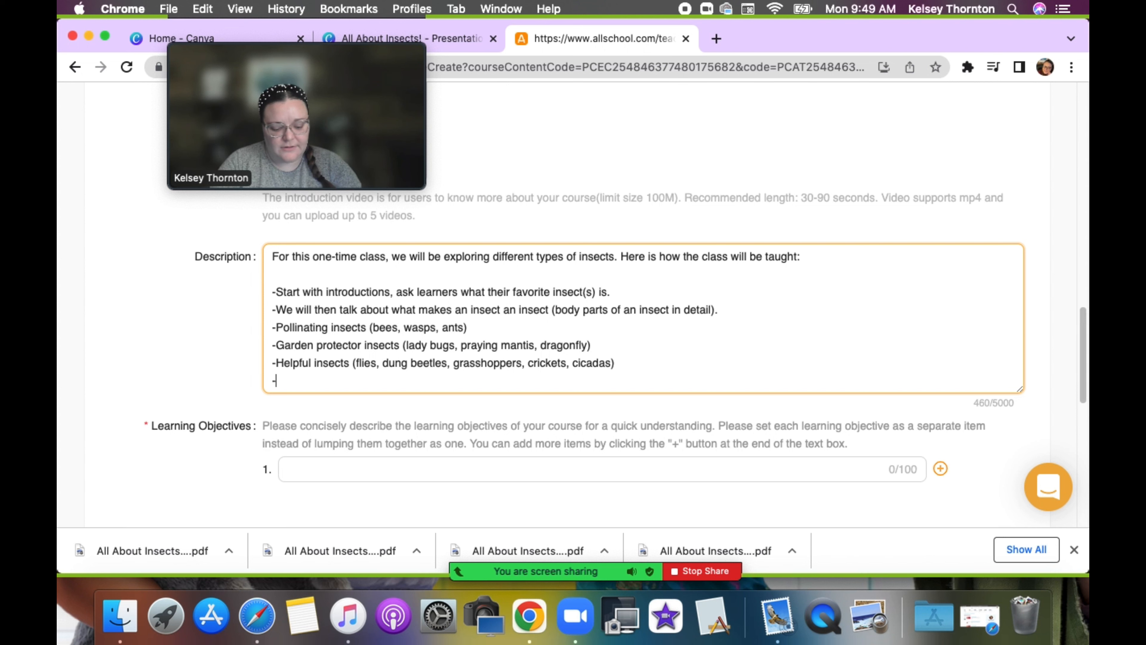
{"action": "type", "text": "other insec"}
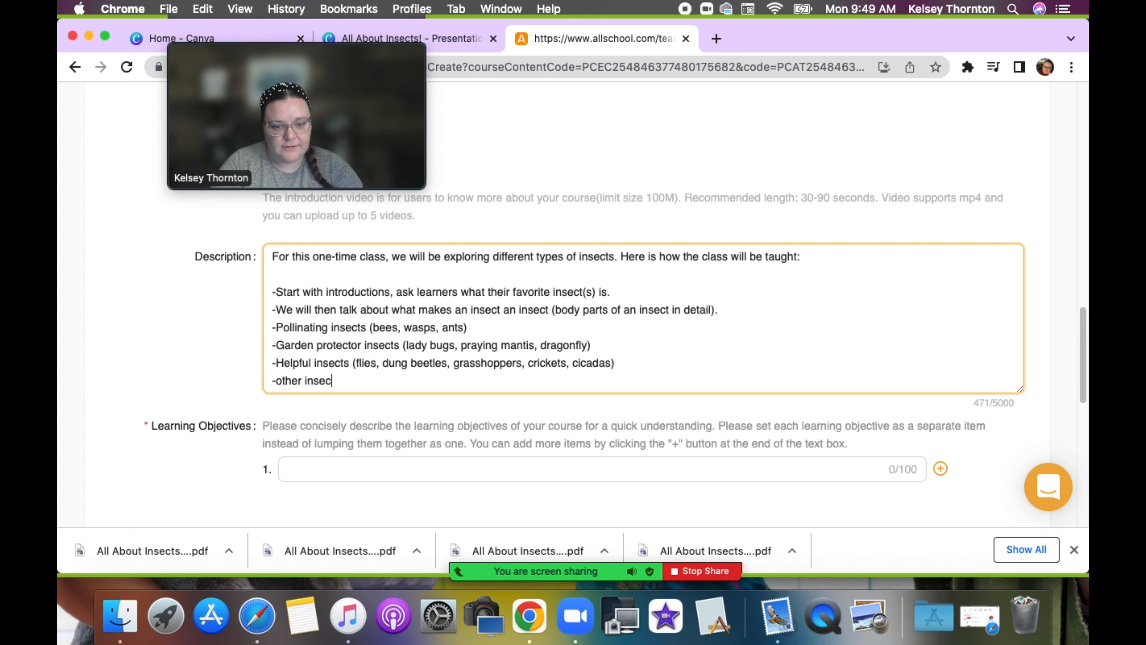
{"action": "type", "text": "ts ("}
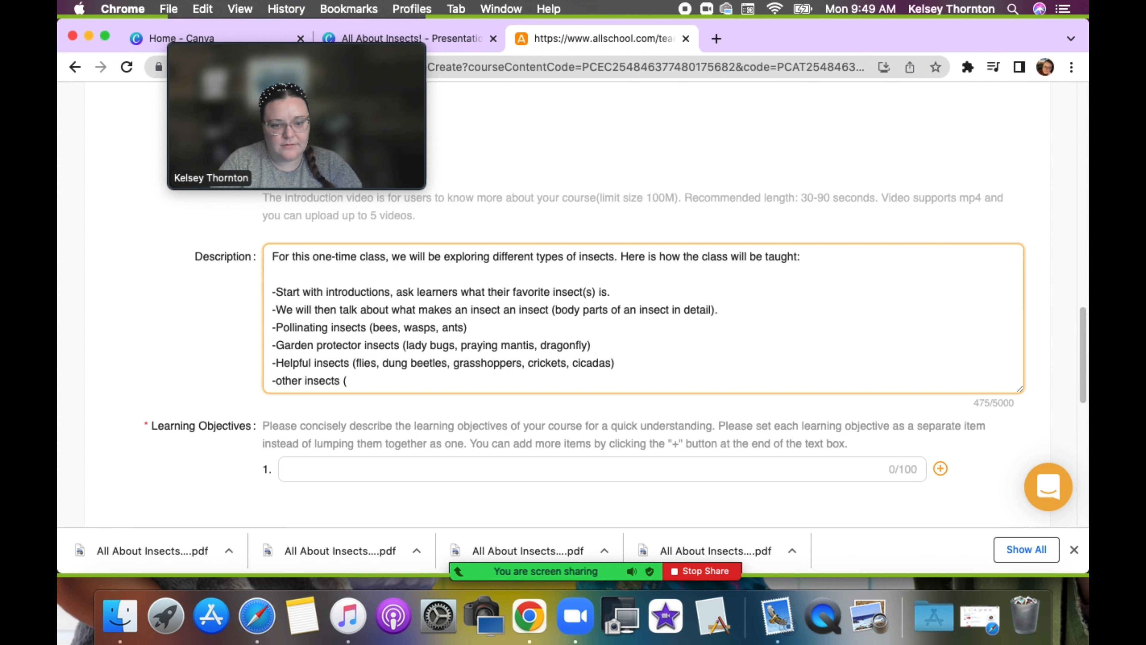
{"action": "type", "text": "mostiqu"}
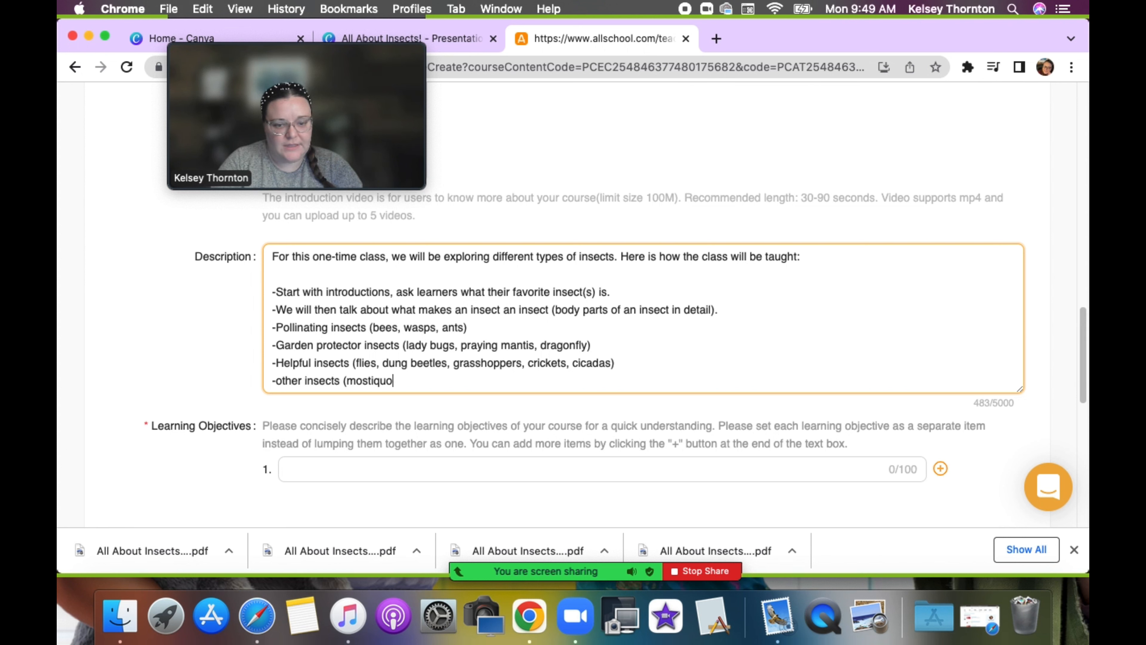
{"action": "type", "text": "itos"}
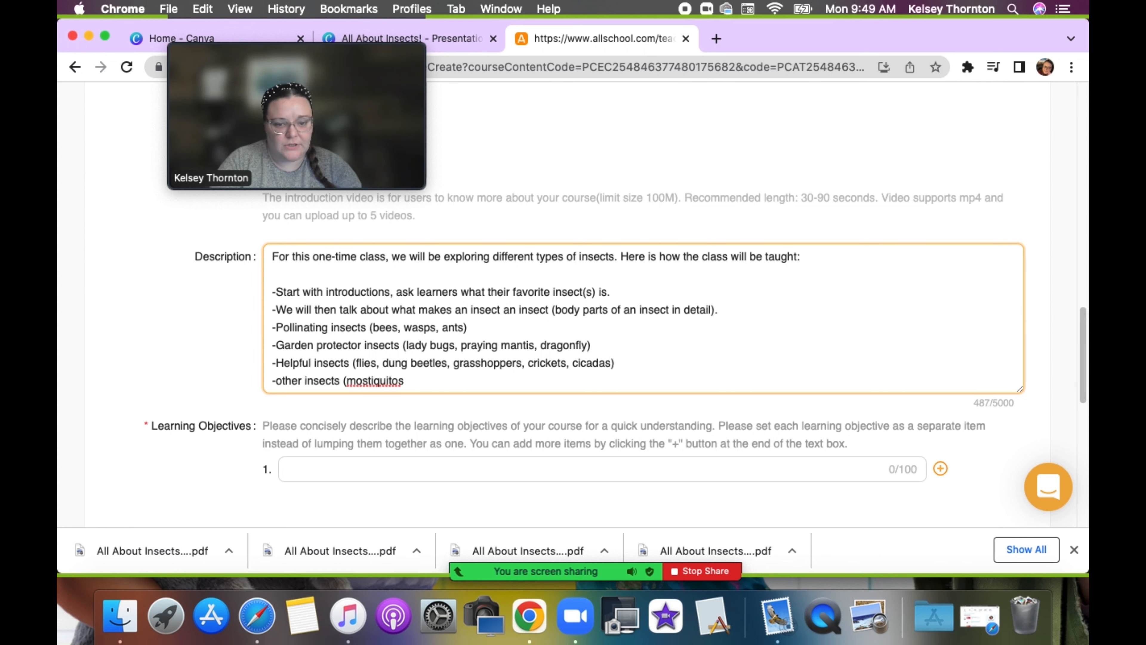
{"action": "right_click", "coordinate": [378, 381]}
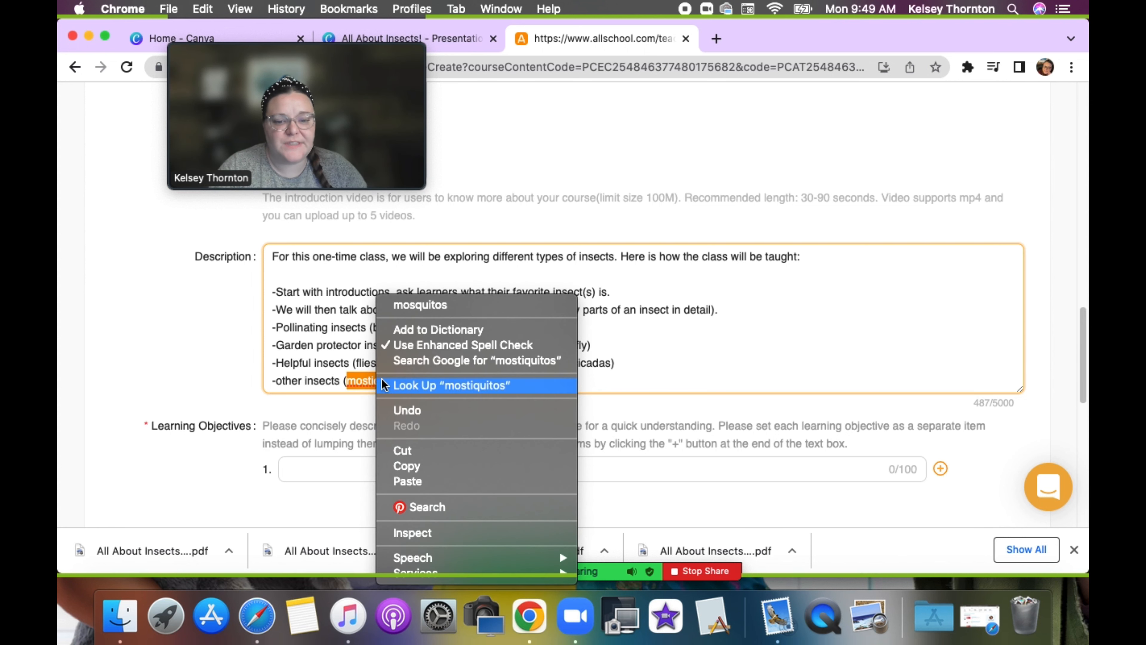
{"action": "left_click", "coordinate": [420, 305]}
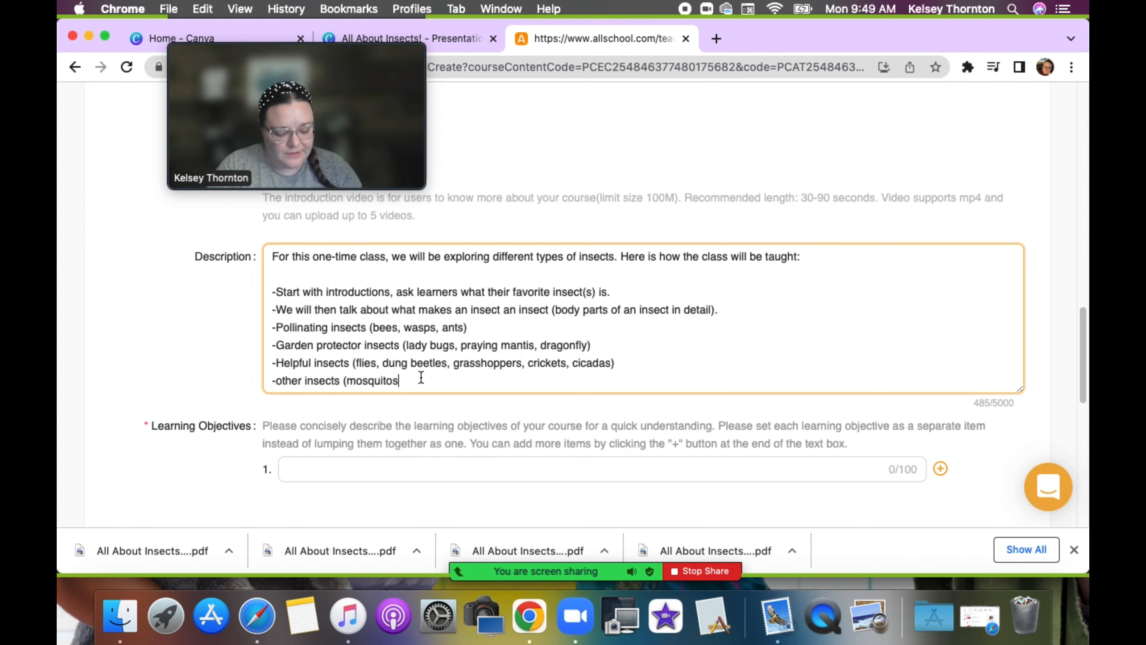
{"action": "type", "text": ","}
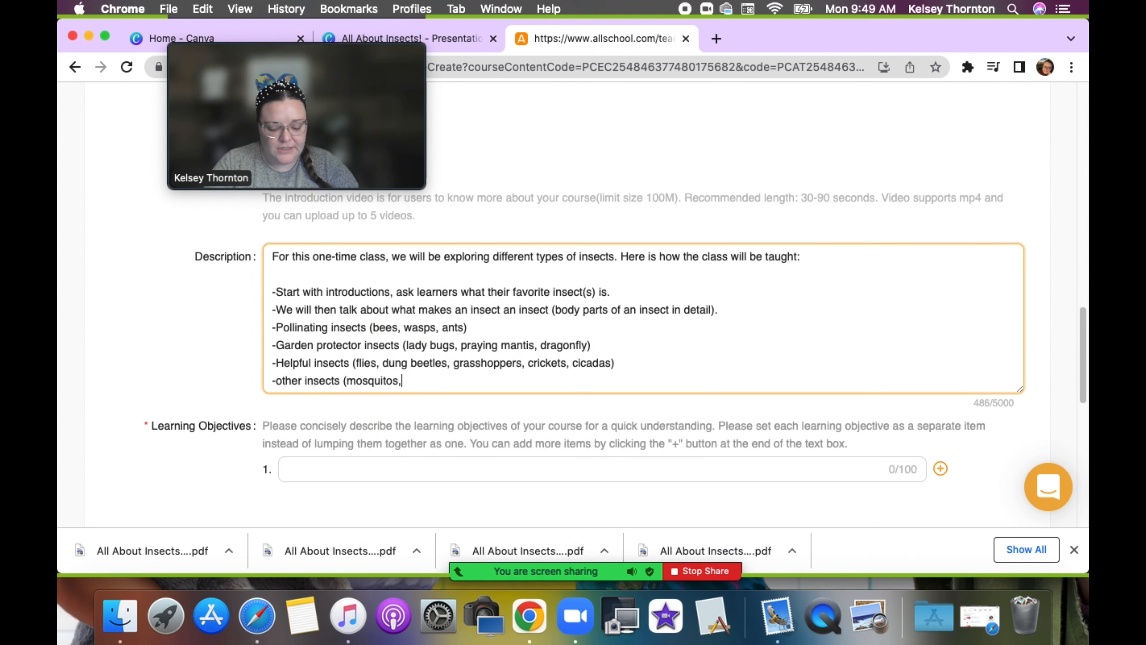
{"action": "type", "text": " stick "}
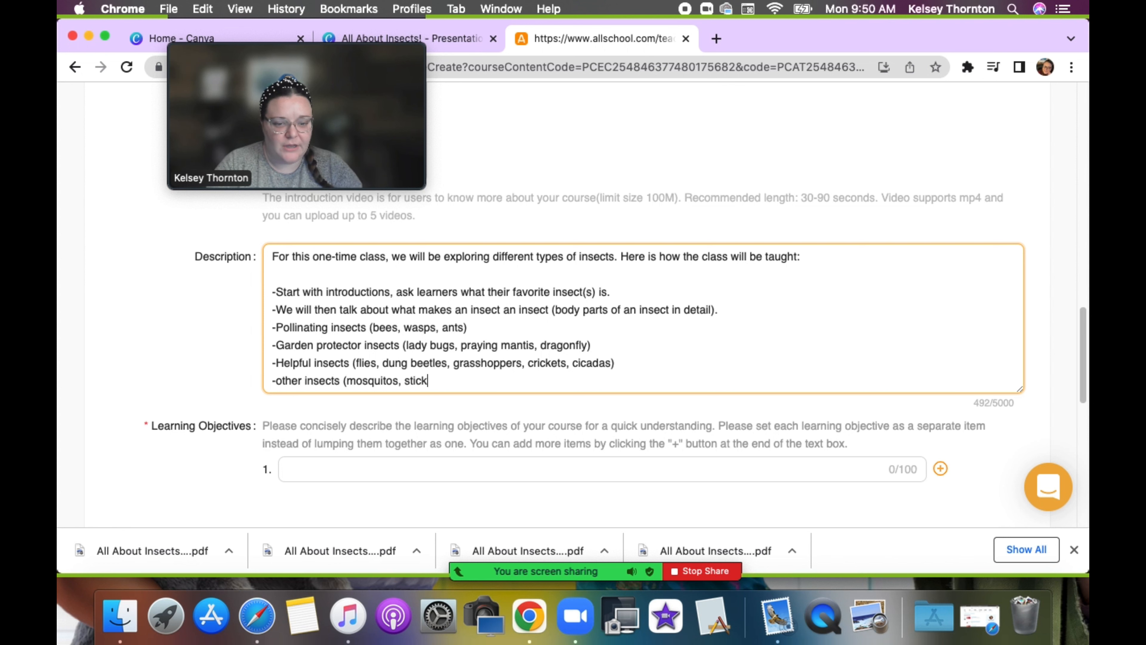
{"action": "type", "text": "bu"}
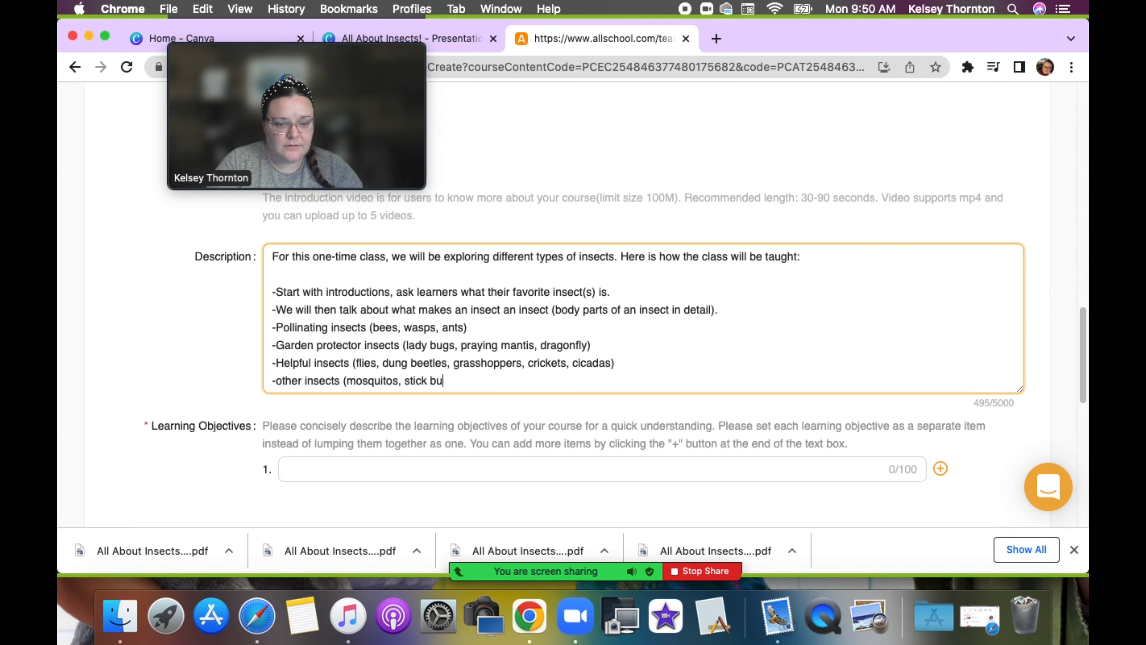
{"action": "type", "text": "gs)"}
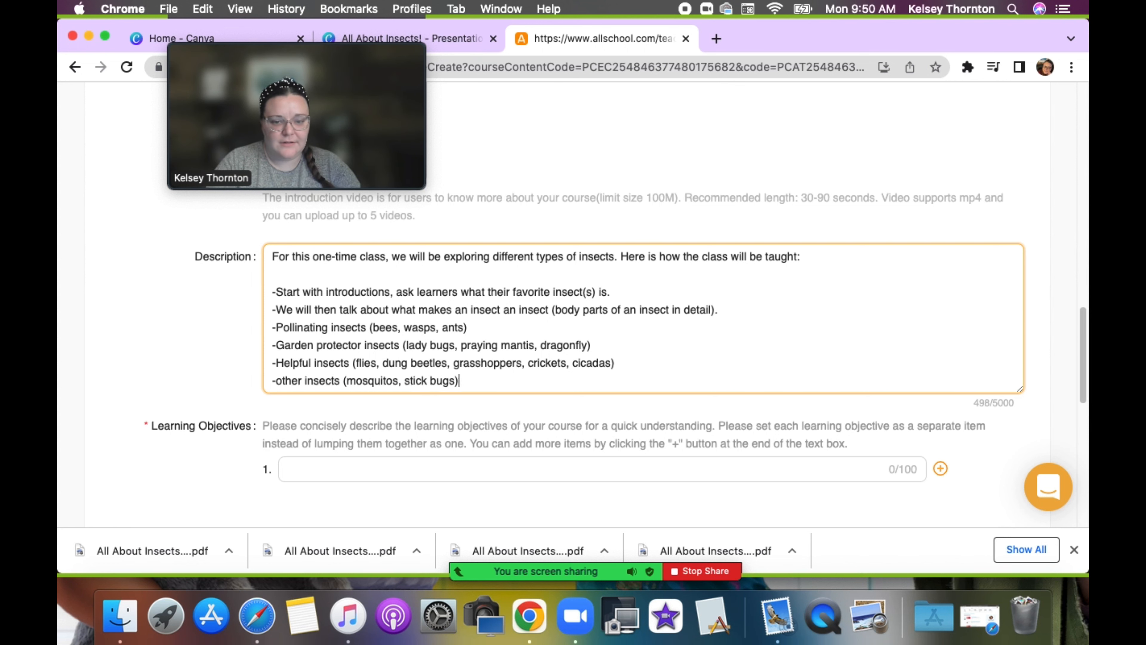
Step: On a new line, begin the closing description item "-We will close with talking about the butterfly"
{"action": "key", "text": "Return"}
{"action": "type", "text": "-"}
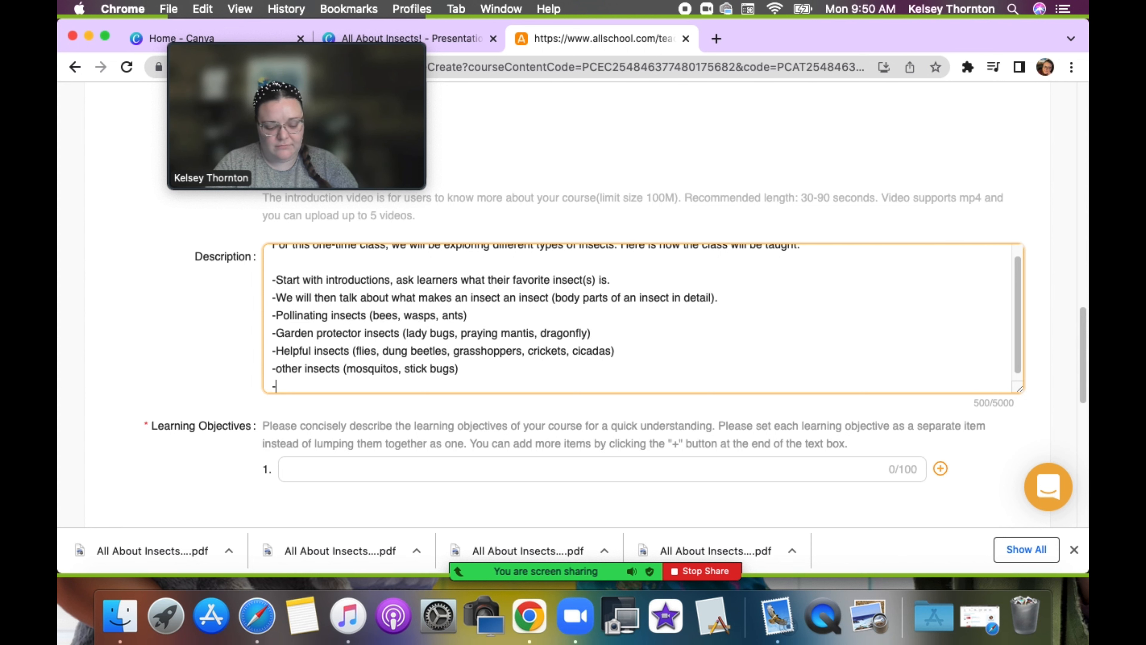
{"action": "type", "text": "We w"}
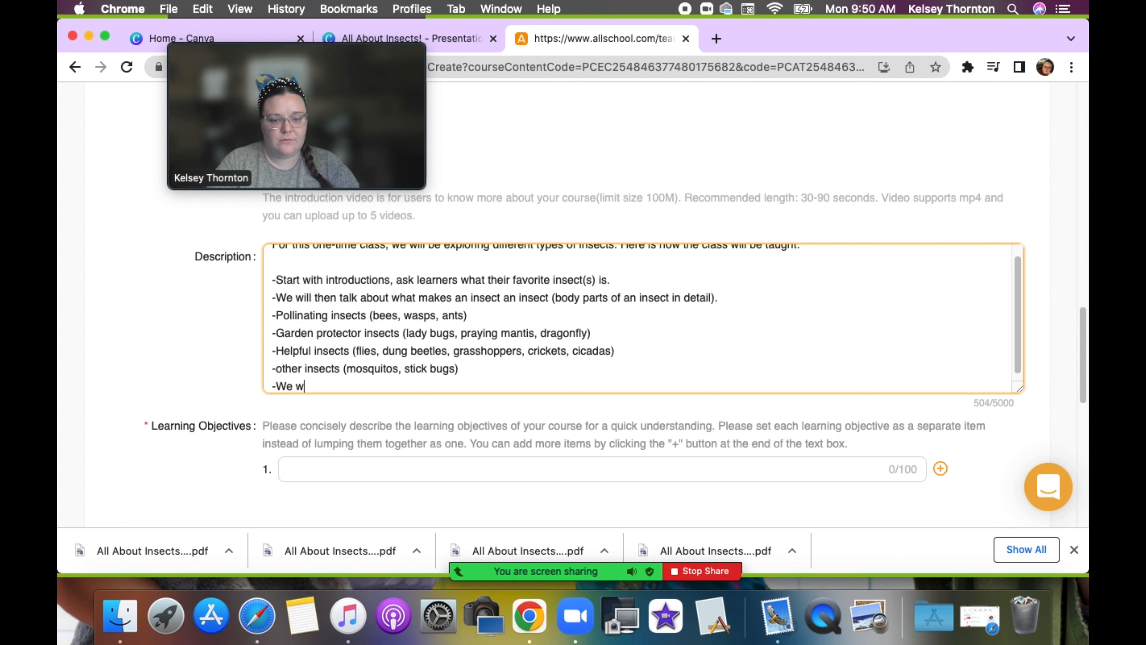
{"action": "type", "text": "ill close with "}
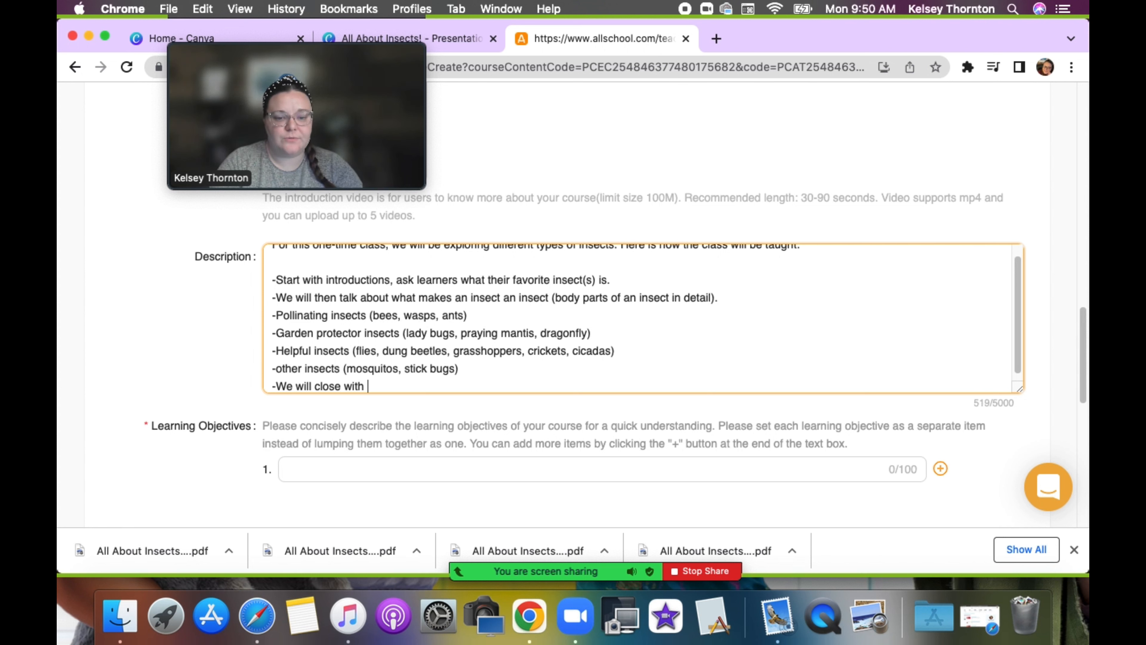
{"action": "type", "text": "talking about thge b"}
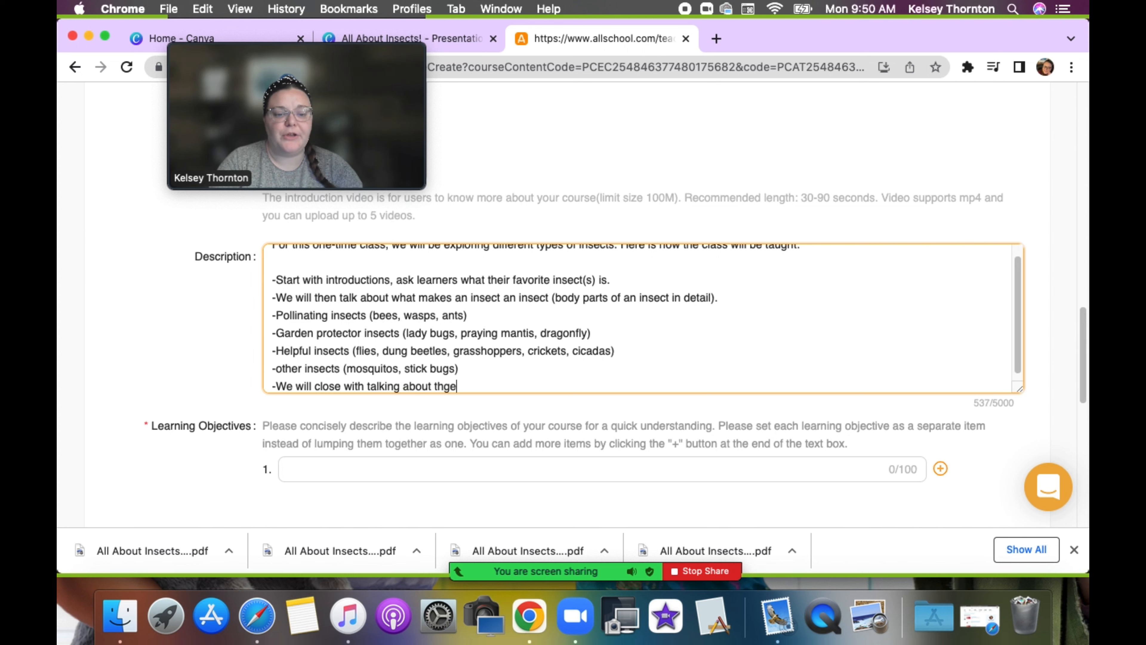
{"action": "key", "text": "BackSpace"}
{"action": "key", "text": "BackSpace"}
{"action": "key", "text": "BackSpace"}
{"action": "key", "text": "BackSpace"}
{"action": "type", "text": "e butterfly"}
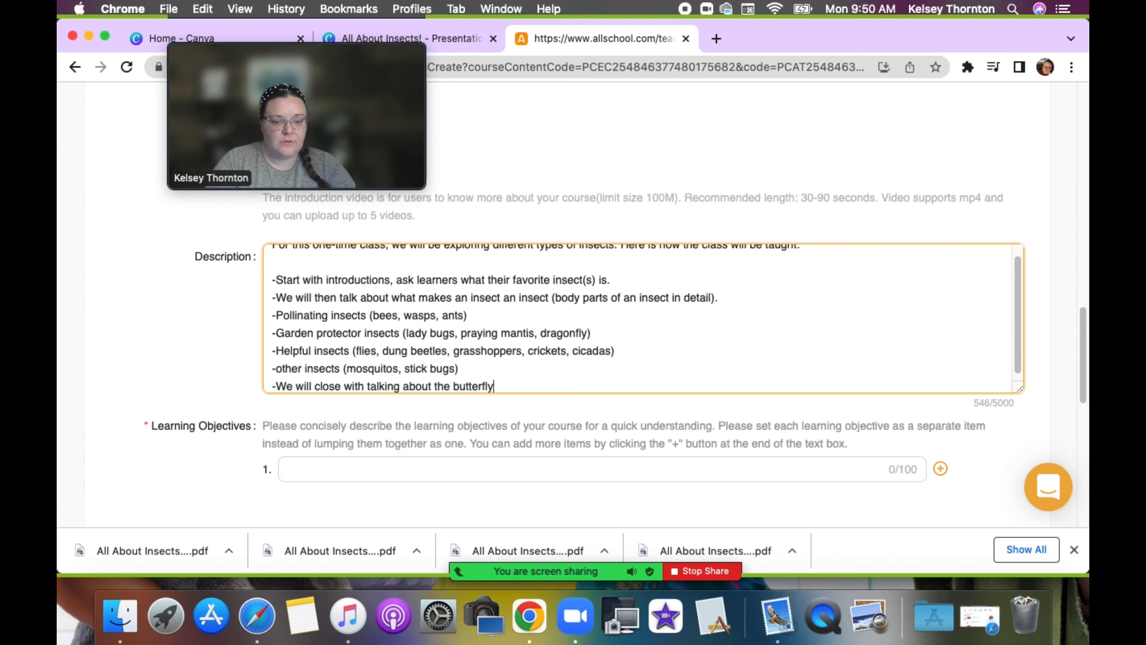
Step: Complete the closing item with "and asking which insect you thought was the most fascinating."
{"action": "type", "text": " and "}
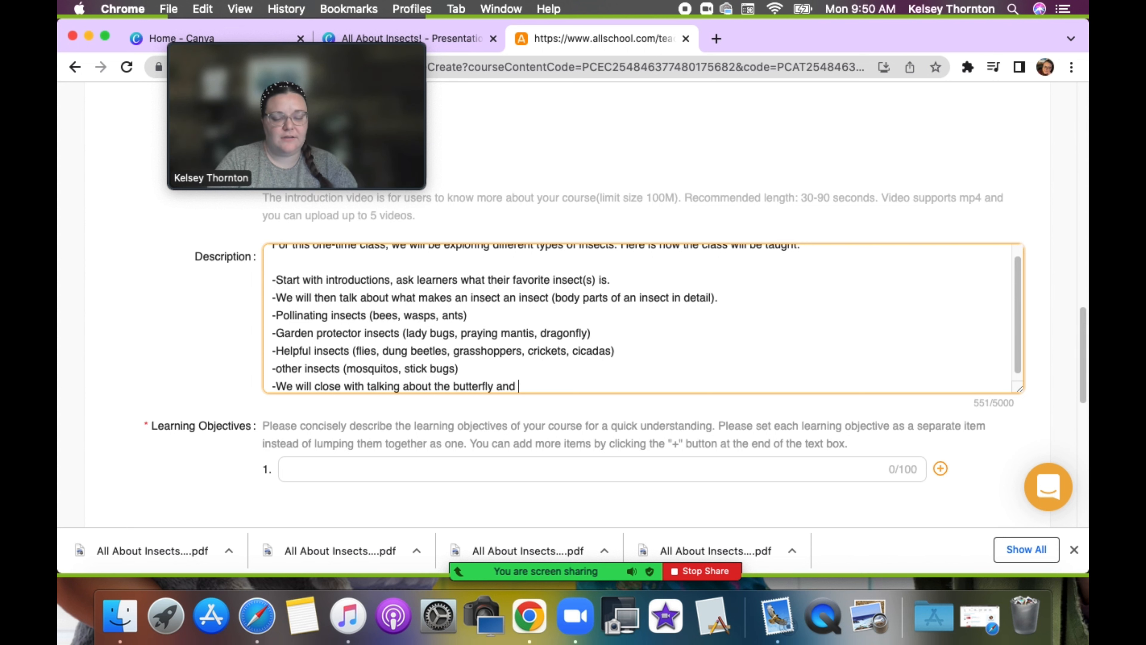
{"action": "type", "text": "ask"}
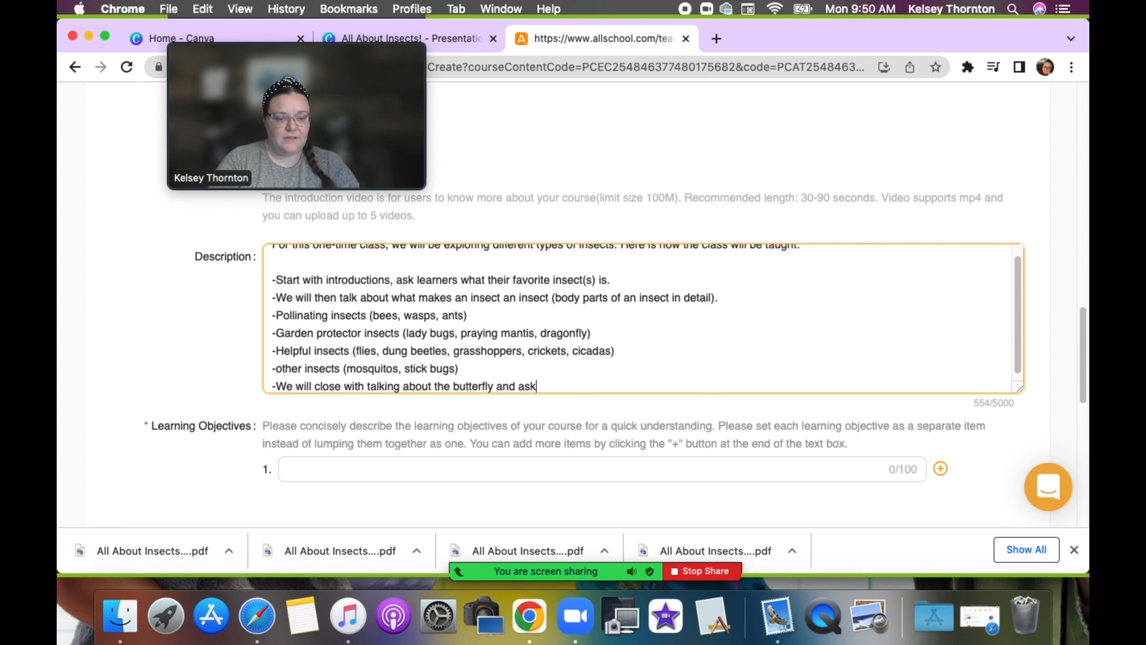
{"action": "type", "text": "ing "}
{"action": "type", "text": "which"}
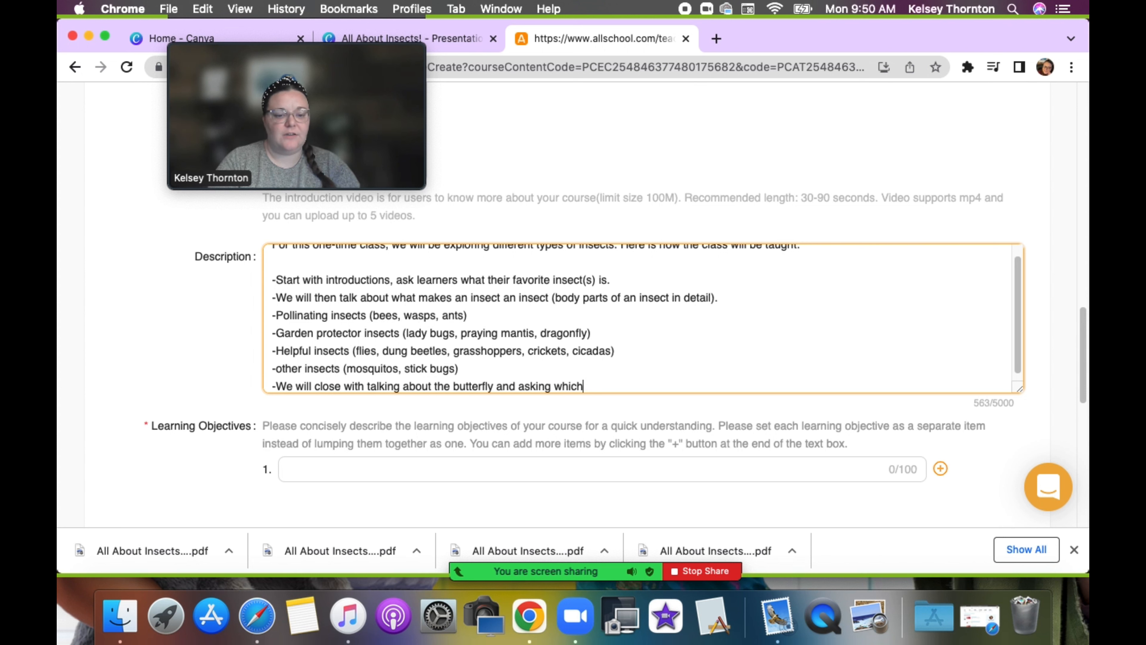
{"action": "type", "text": " insect you thought was the most fa"}
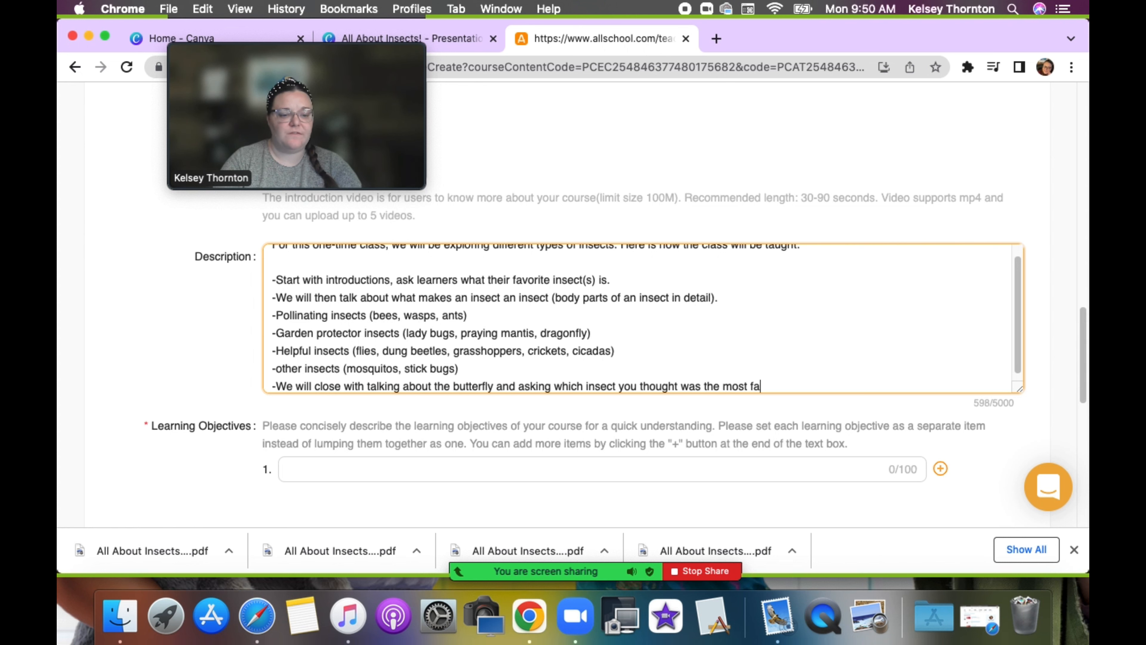
{"action": "type", "text": "scinating"}
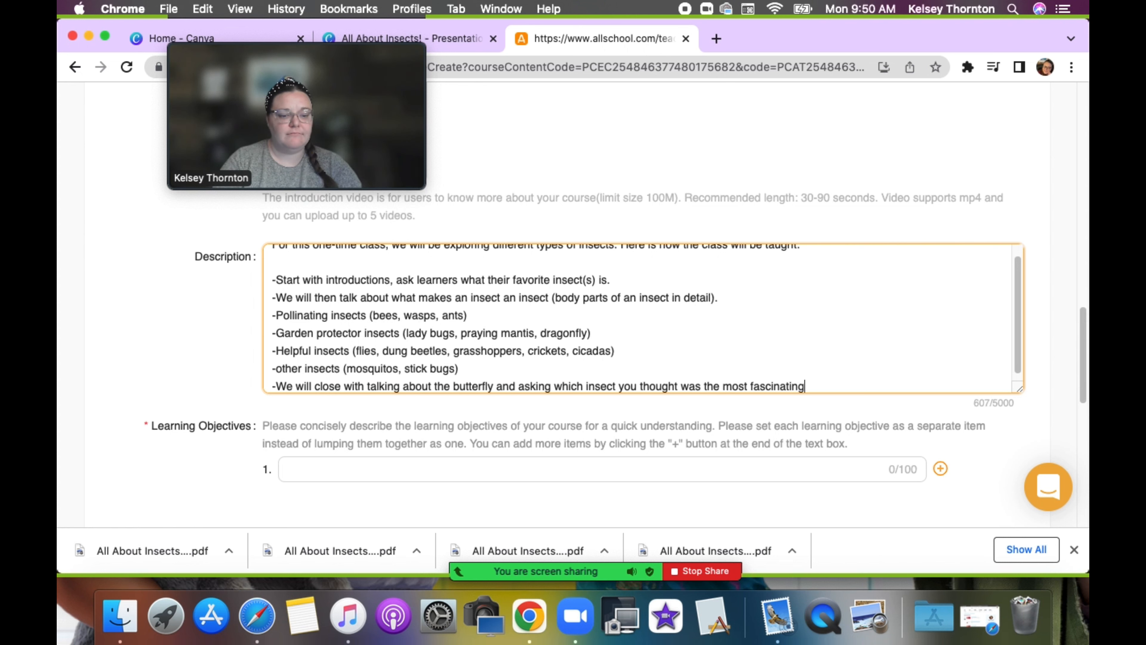
{"action": "type", "text": "."}
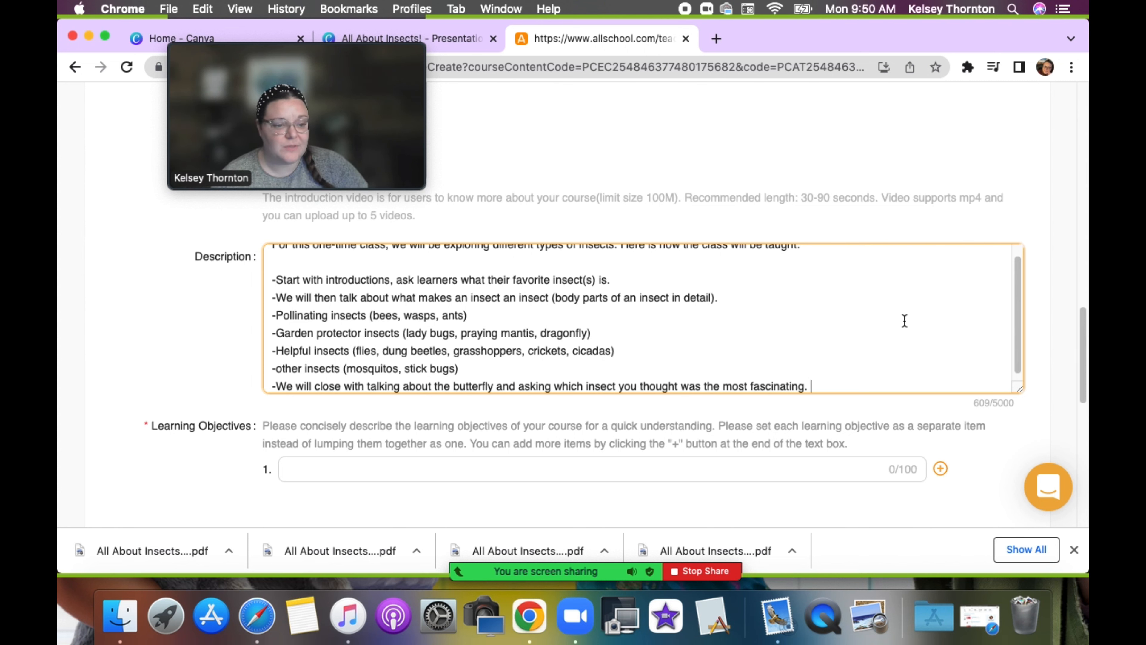
Step: Review the whole course description from its opening line to the closing item, and move on to the Learning Objectives section
{"action": "left_click_drag", "start_coordinate": [1015, 334], "coordinate": [1017, 316]}
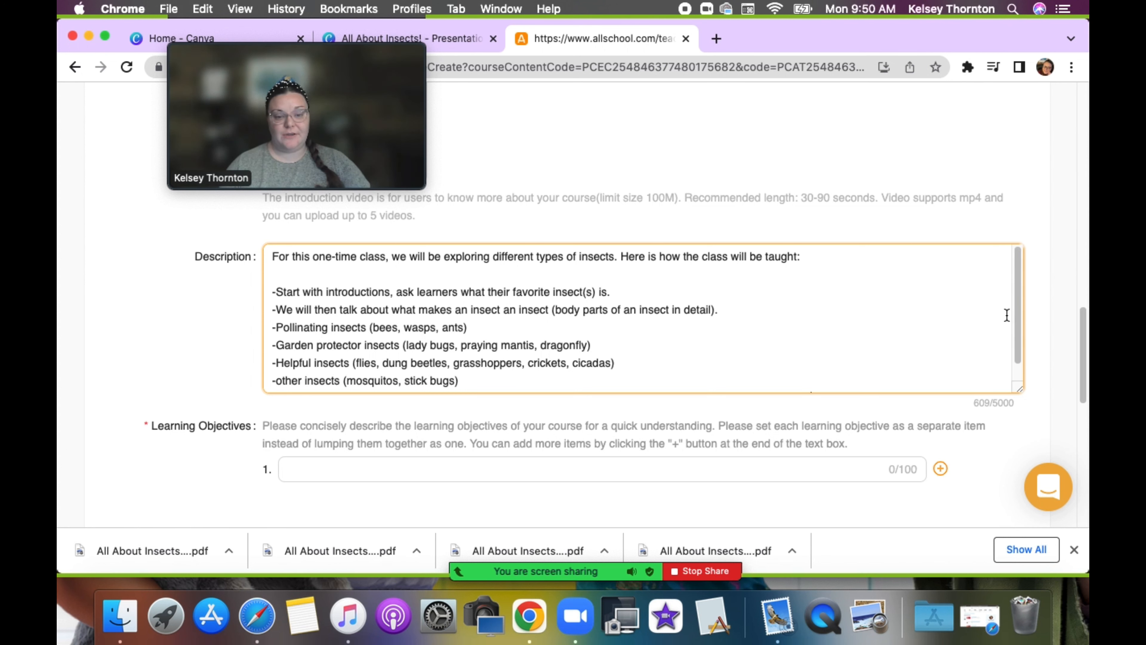
{"action": "type", "text": "-We will close with talking about the butterfly and asking which insect you thought was the most fascinating."}
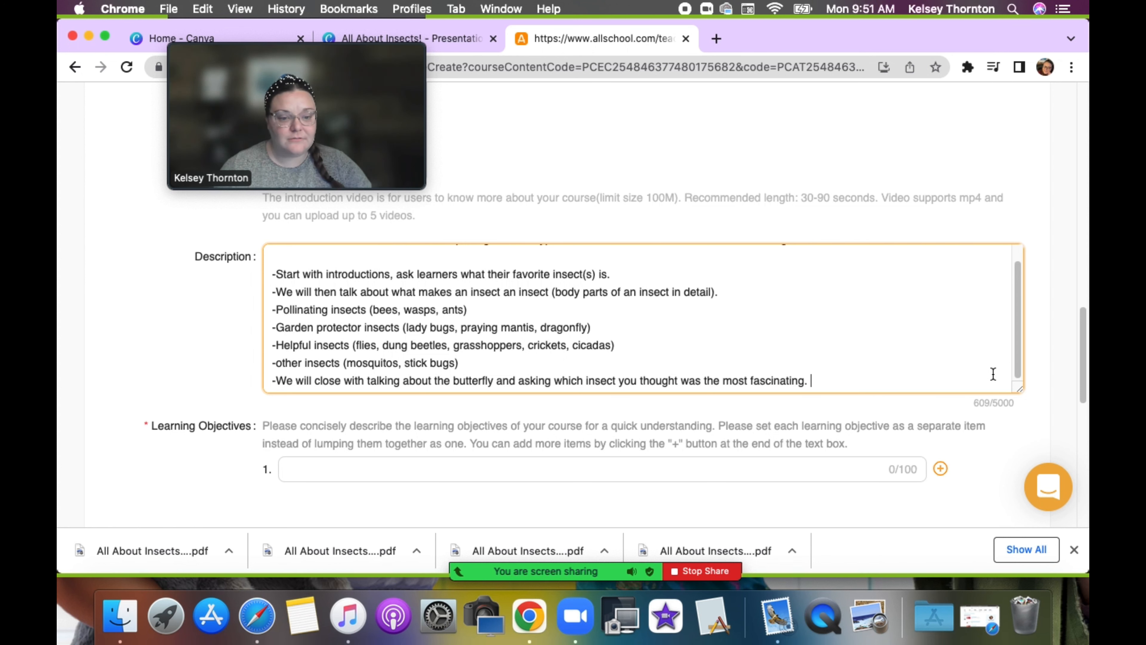
{"action": "left_click_drag", "start_coordinate": [1019, 361], "coordinate": [1030, 393]}
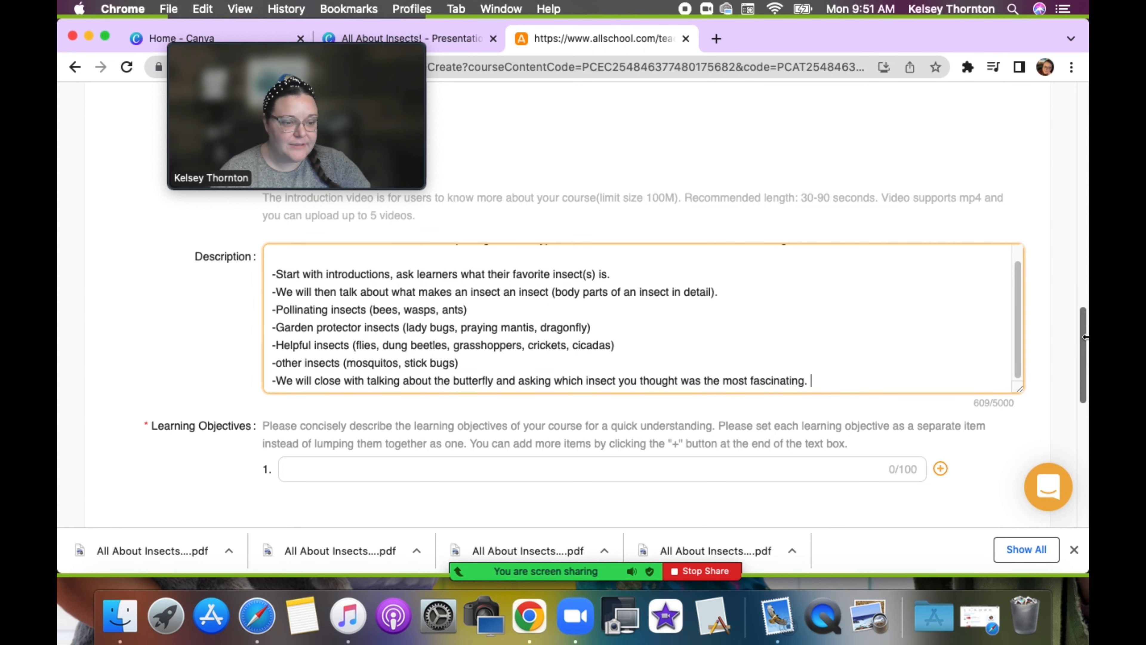
{"action": "scroll", "coordinate": [1067, 357], "scroll_direction": "down", "scroll_amount": 5}
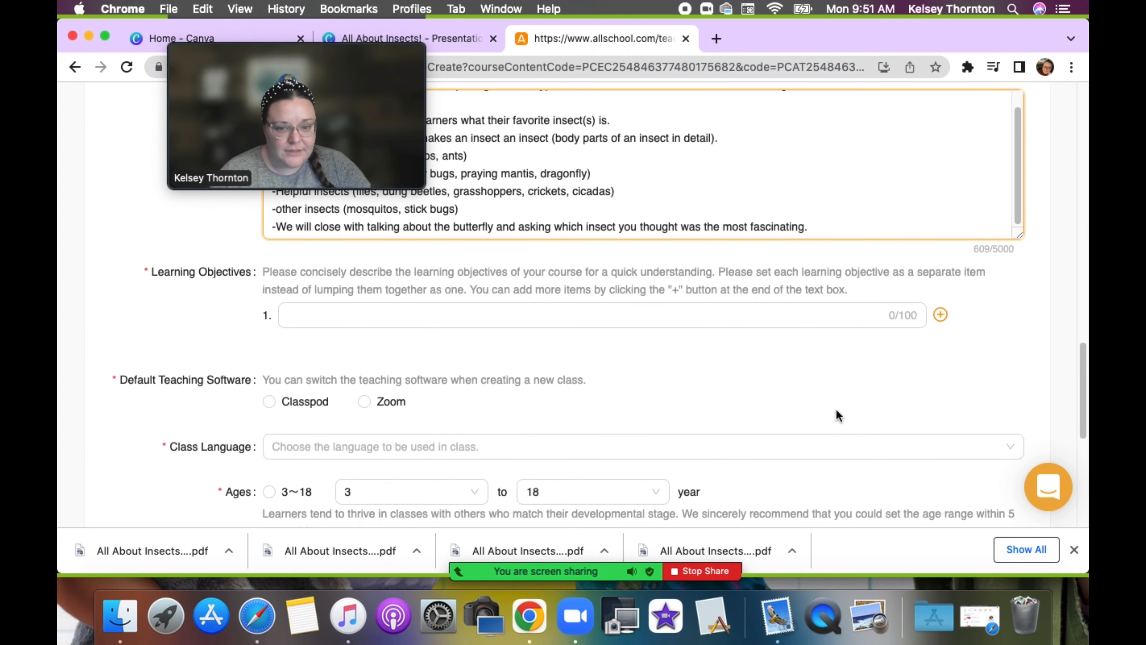
Step: Enter the first learning objective, "Learners will gain more knowledge about the benefits of insects."
{"action": "left_click", "coordinate": [375, 319]}
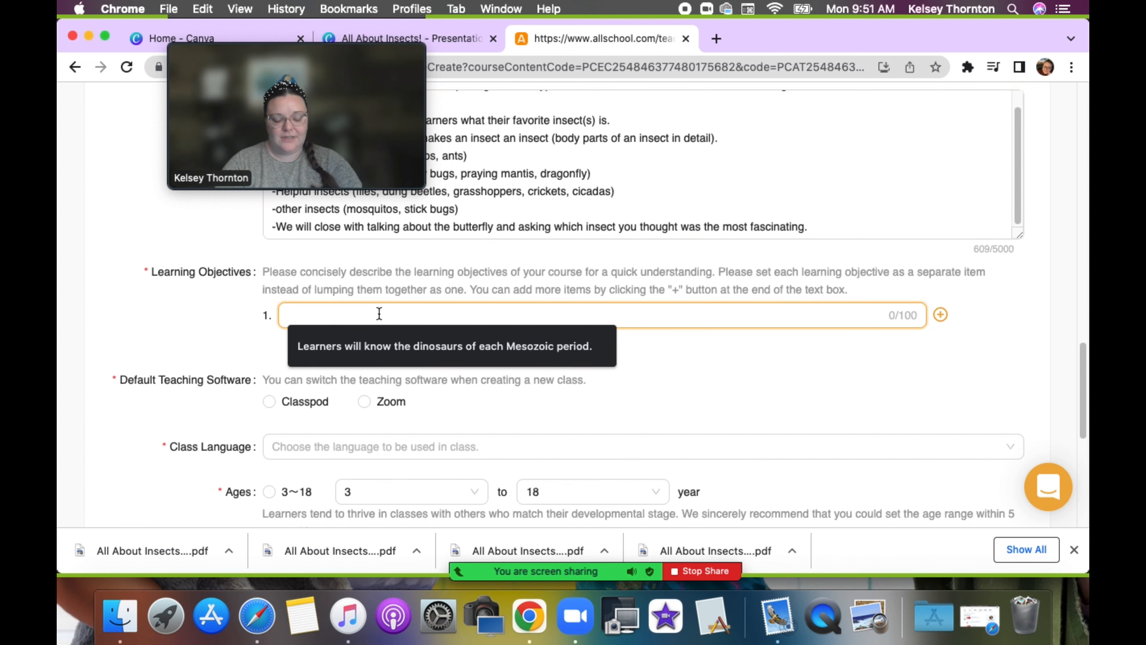
{"action": "type", "text": "Learners will "}
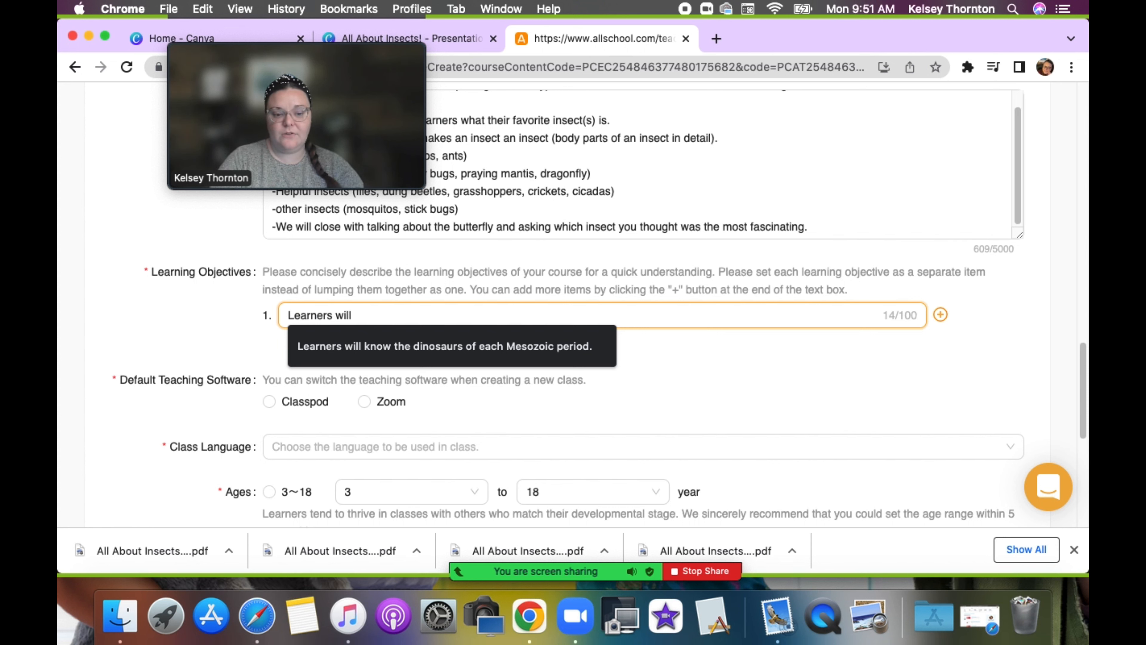
{"action": "type", "text": "gain more "}
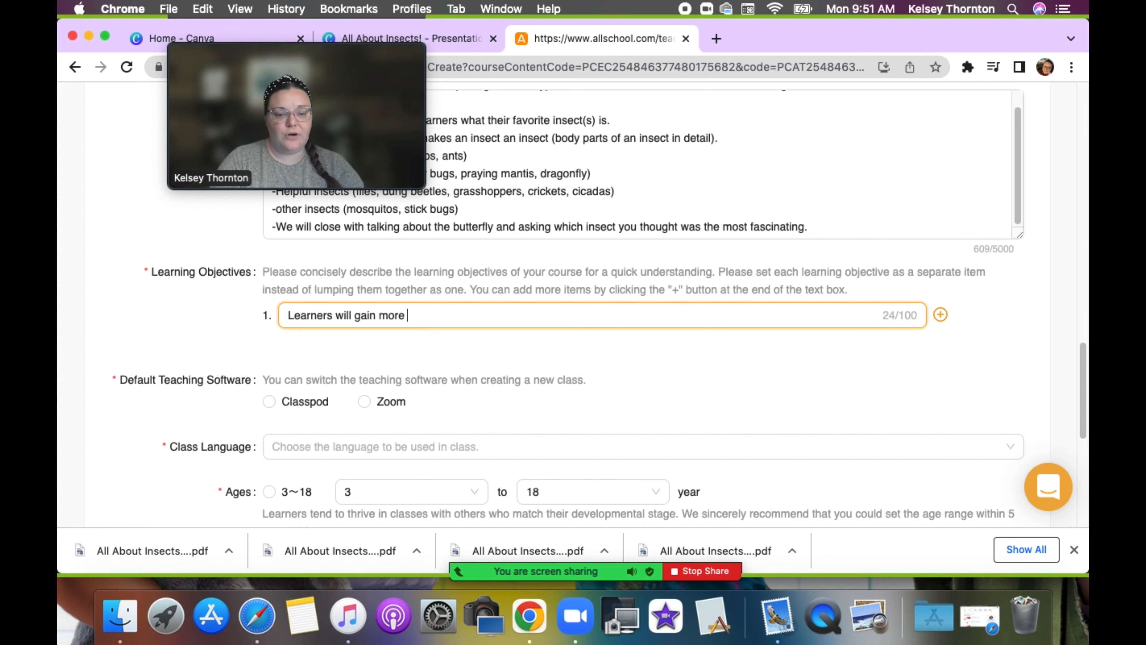
{"action": "type", "text": "knowld"}
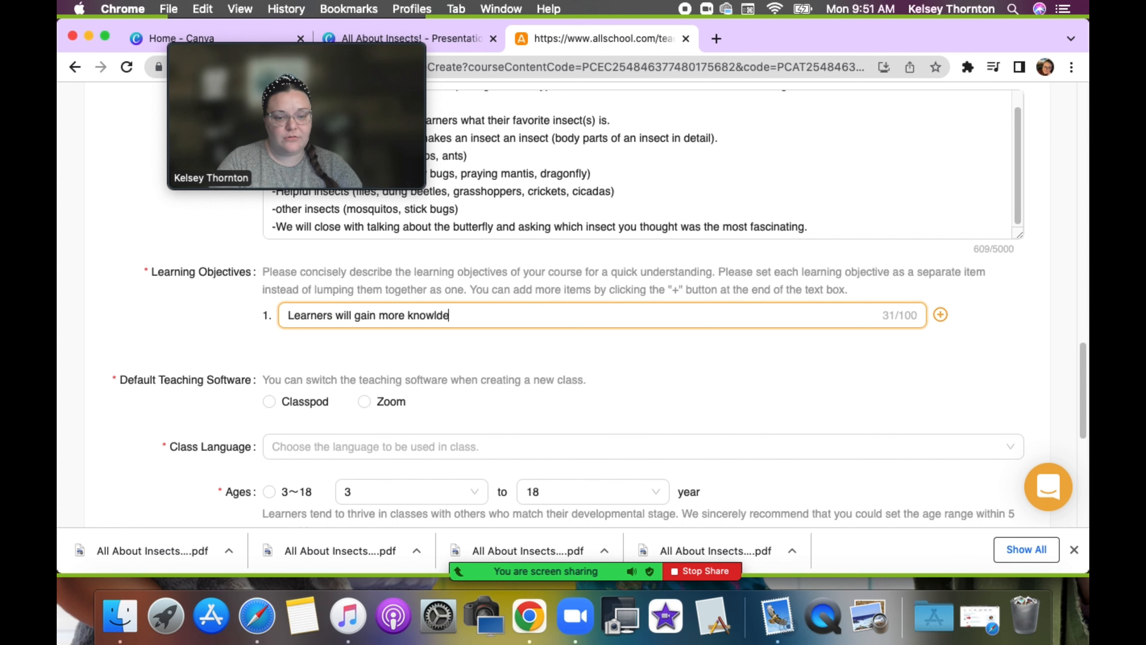
{"action": "key", "text": "BackSpace"}
{"action": "type", "text": "edge about t"}
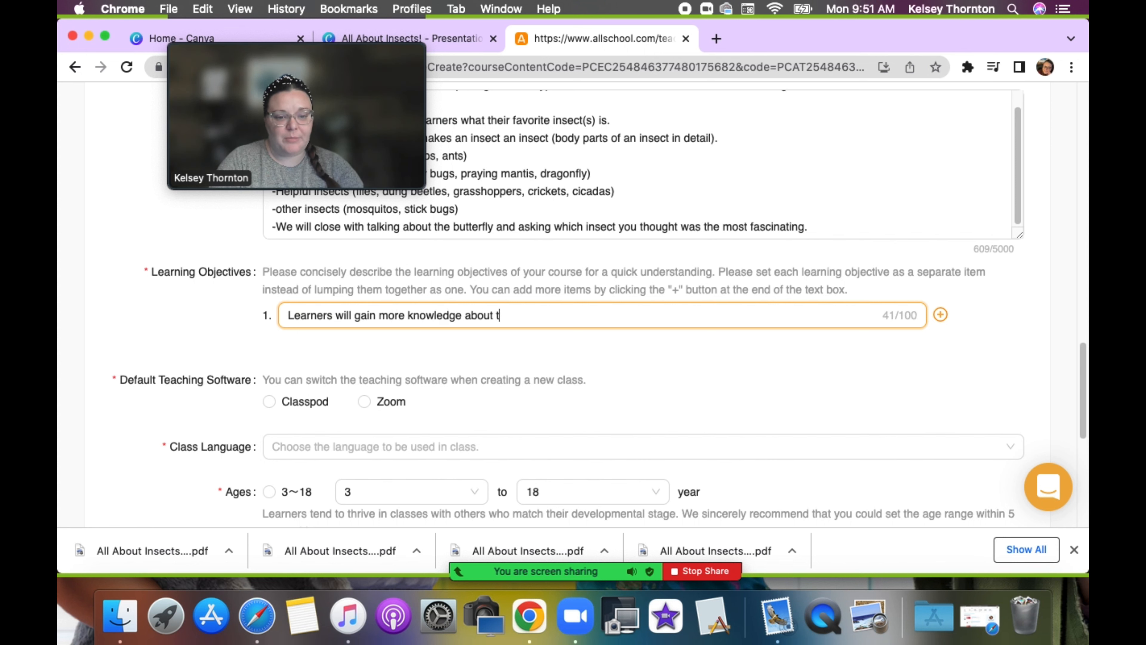
{"action": "type", "text": "he benefit"}
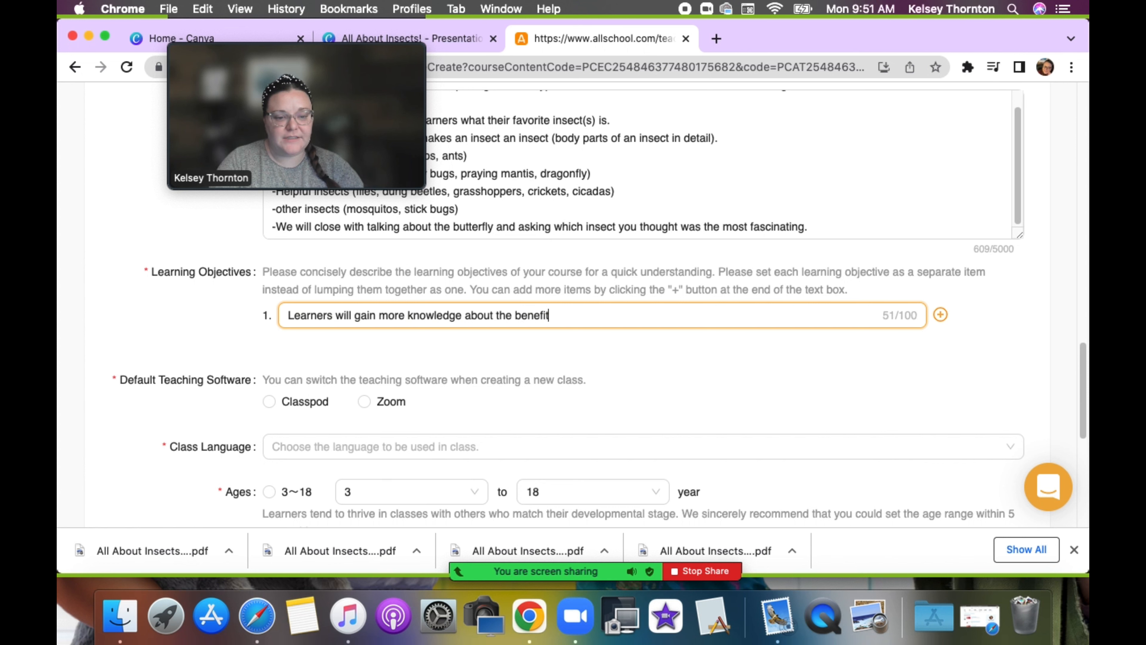
{"action": "type", "text": "s of insects."}
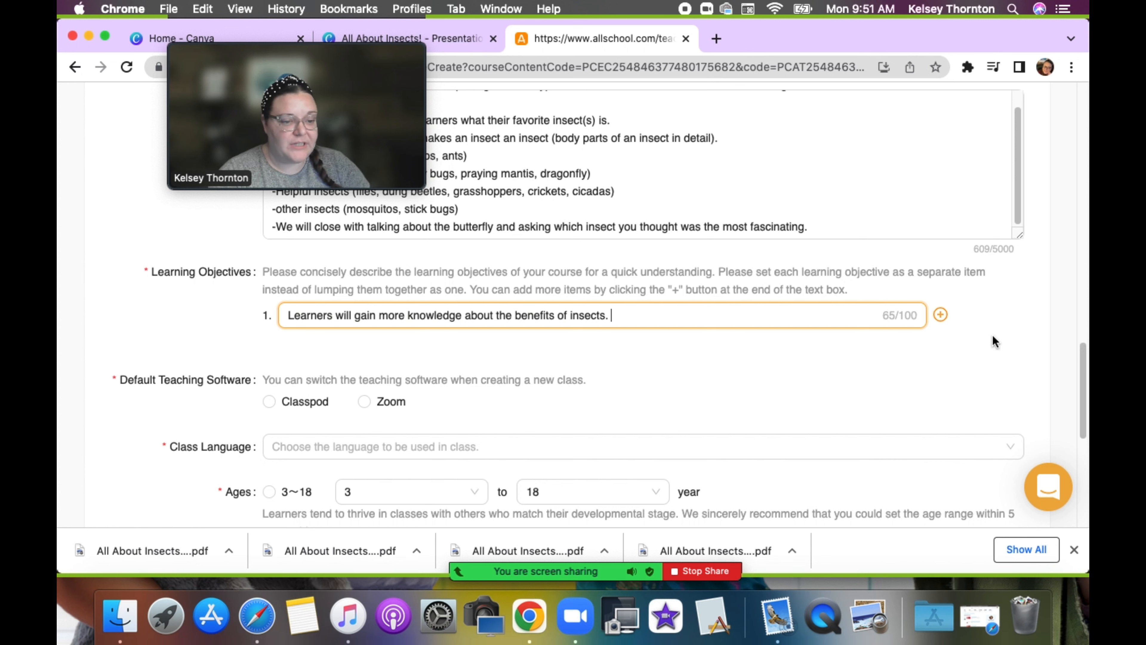
Step: Add a second learning objective reading "Learners will have a better appreciation for insects."
{"action": "left_click", "coordinate": [941, 315]}
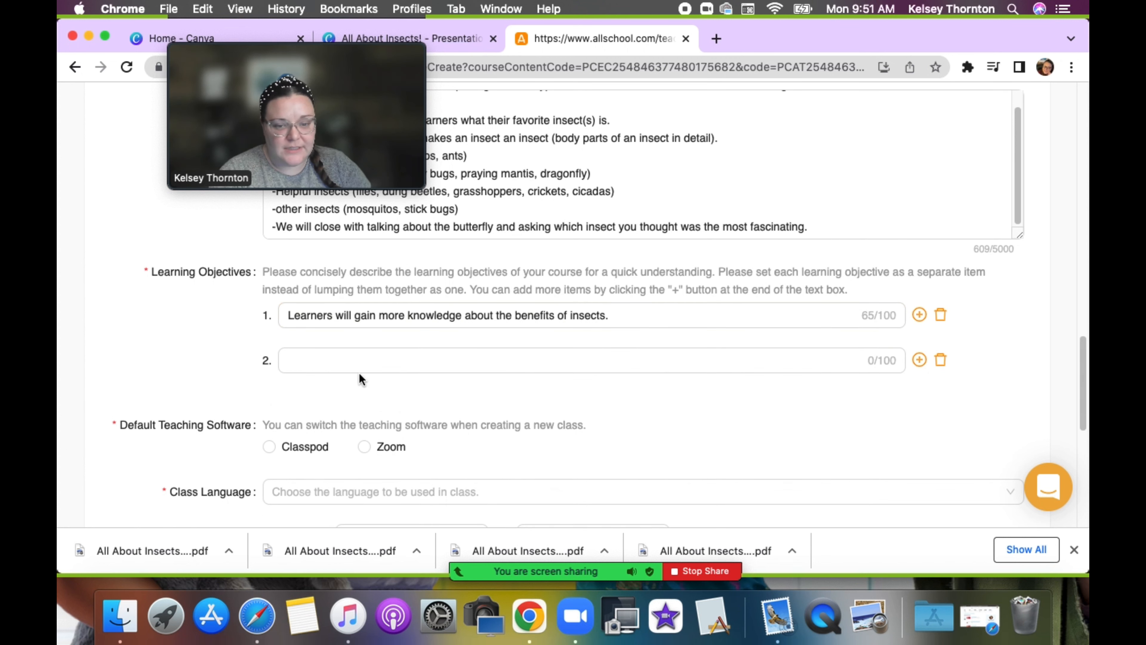
{"action": "left_click", "coordinate": [334, 360]}
{"action": "type", "text": "Lear"}
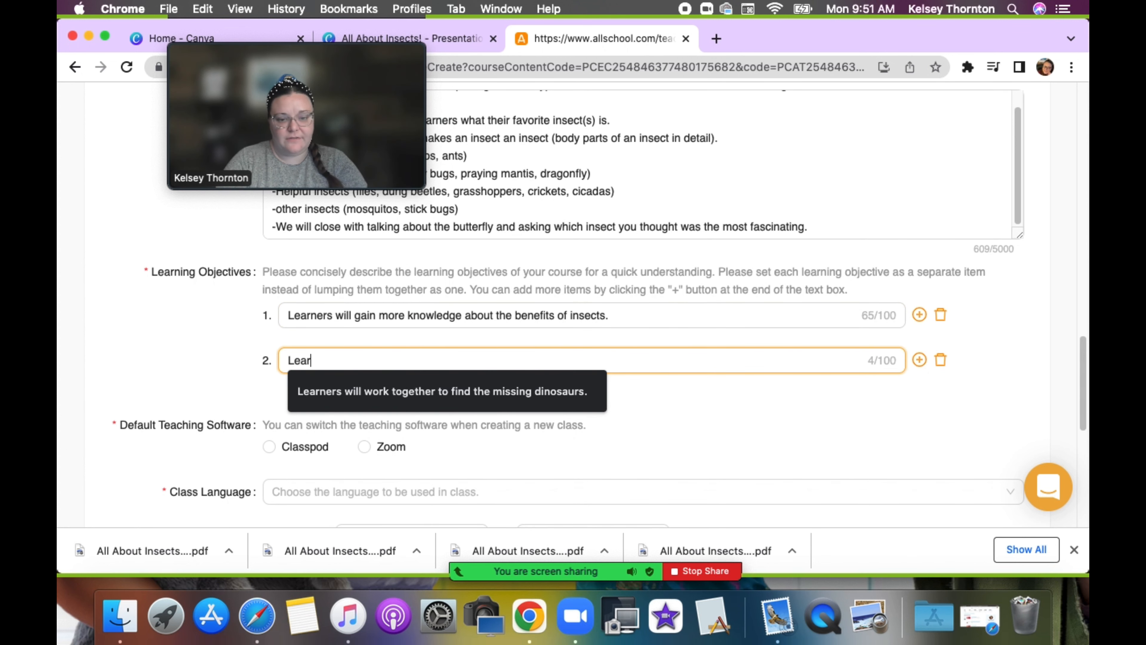
{"action": "type", "text": "ners will "}
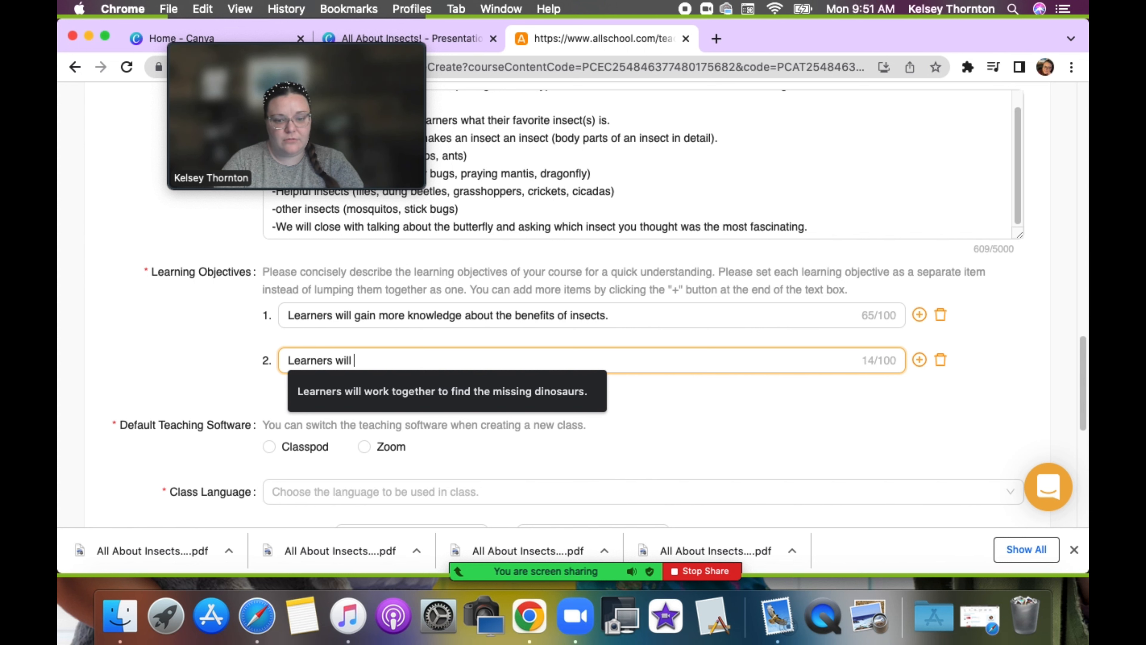
{"action": "type", "text": "have a better"}
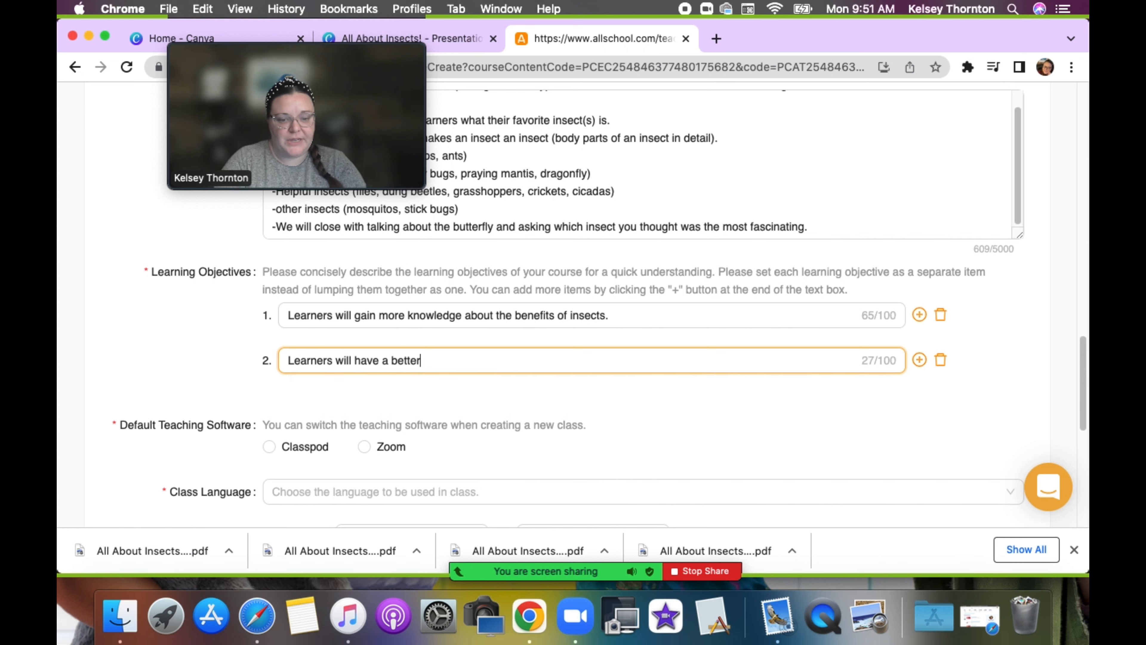
{"action": "type", "text": " appreciation "}
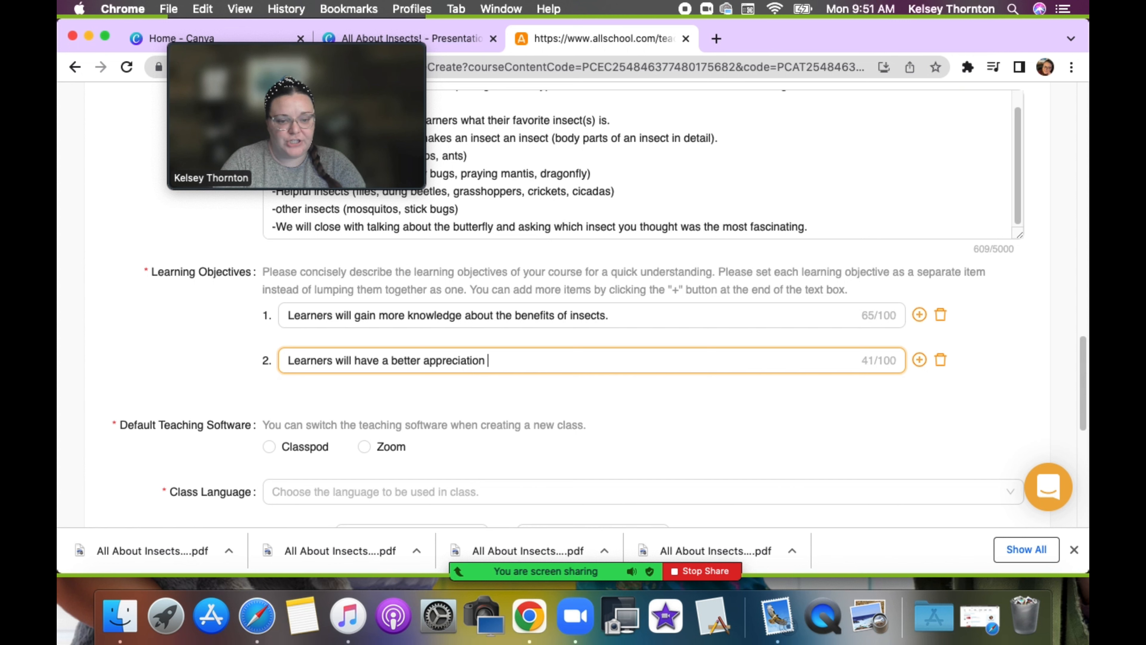
{"action": "type", "text": "for insects."}
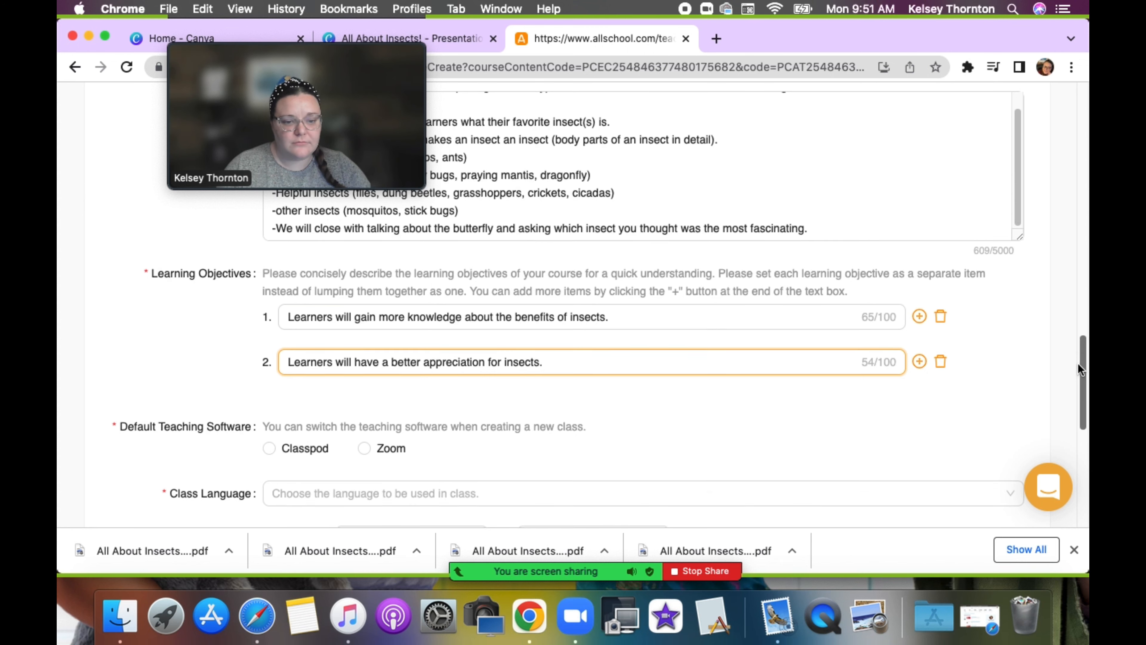
Step: Add a third learning objective reading "Learners will better understand what an insect is."
{"action": "left_click_drag", "start_coordinate": [1079, 361], "coordinate": [1077, 371]}
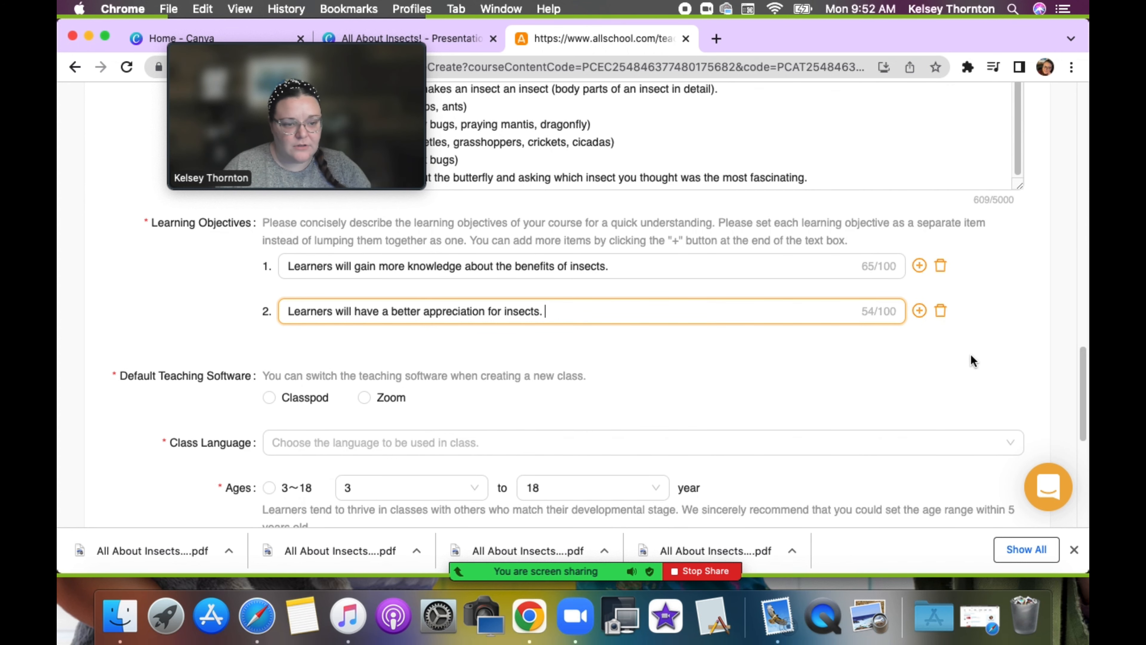
{"action": "left_click", "coordinate": [920, 316]}
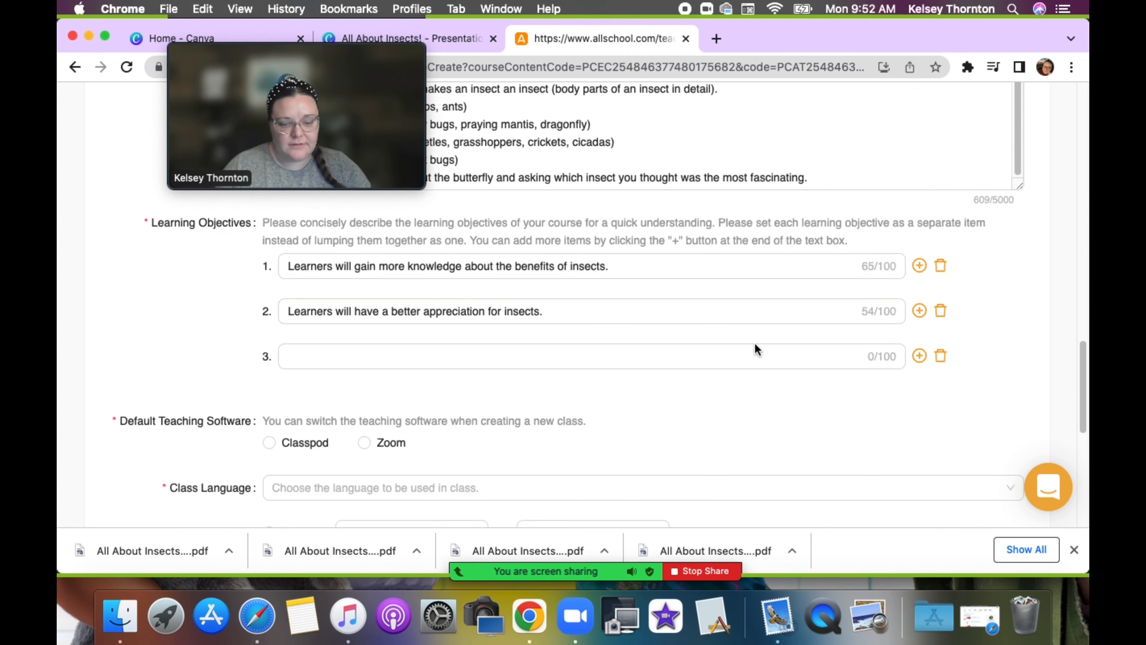
{"action": "left_click", "coordinate": [382, 359]}
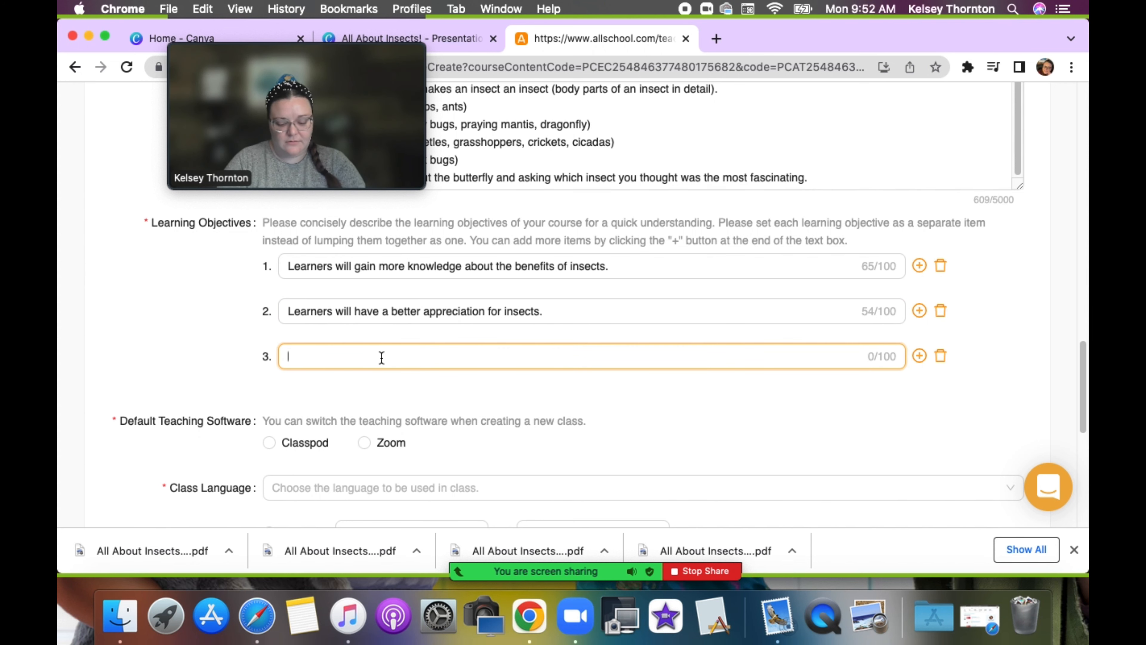
{"action": "type", "text": "Learners will "}
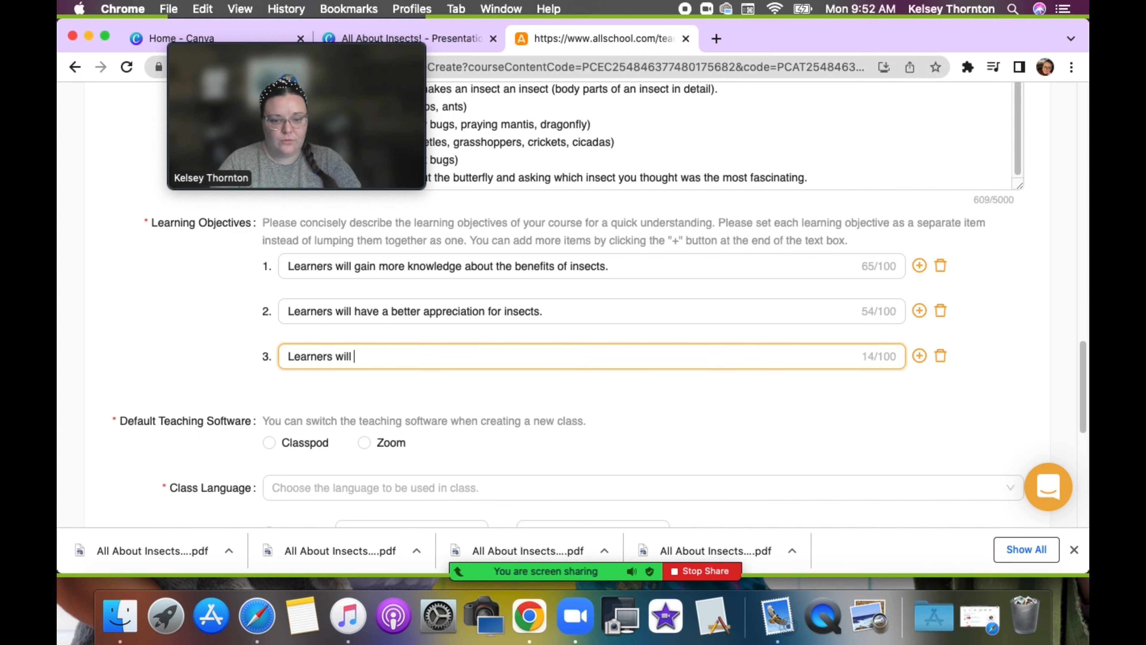
{"action": "type", "text": "better u"}
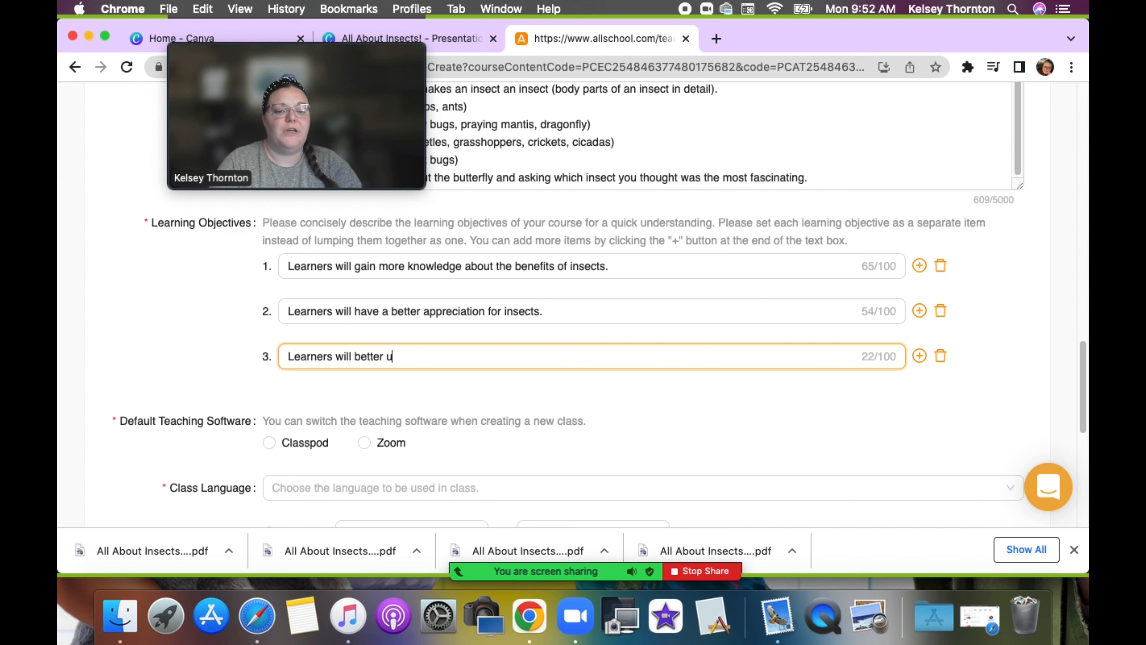
{"action": "type", "text": "nderstand"}
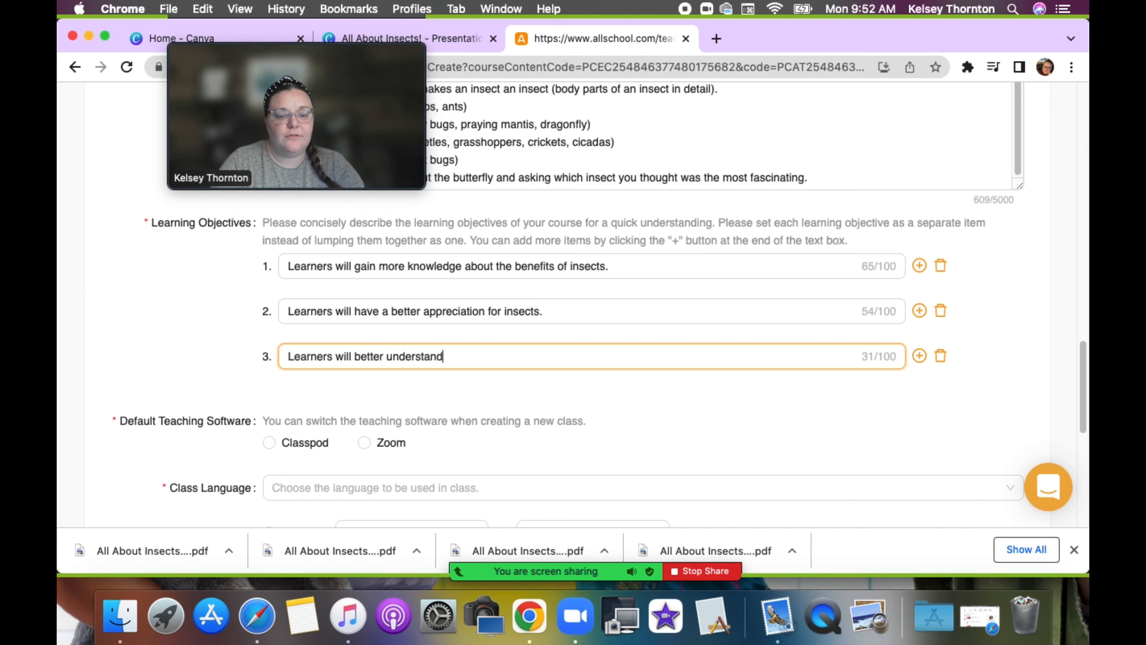
{"action": "type", "text": " what an in"}
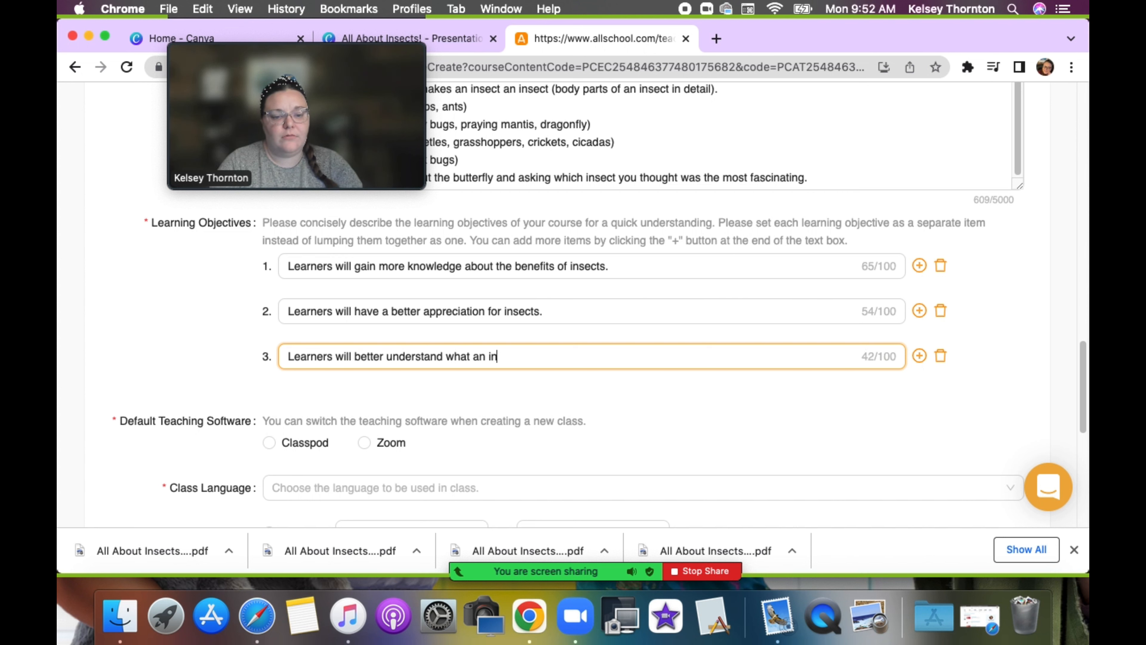
{"action": "type", "text": "sect is."}
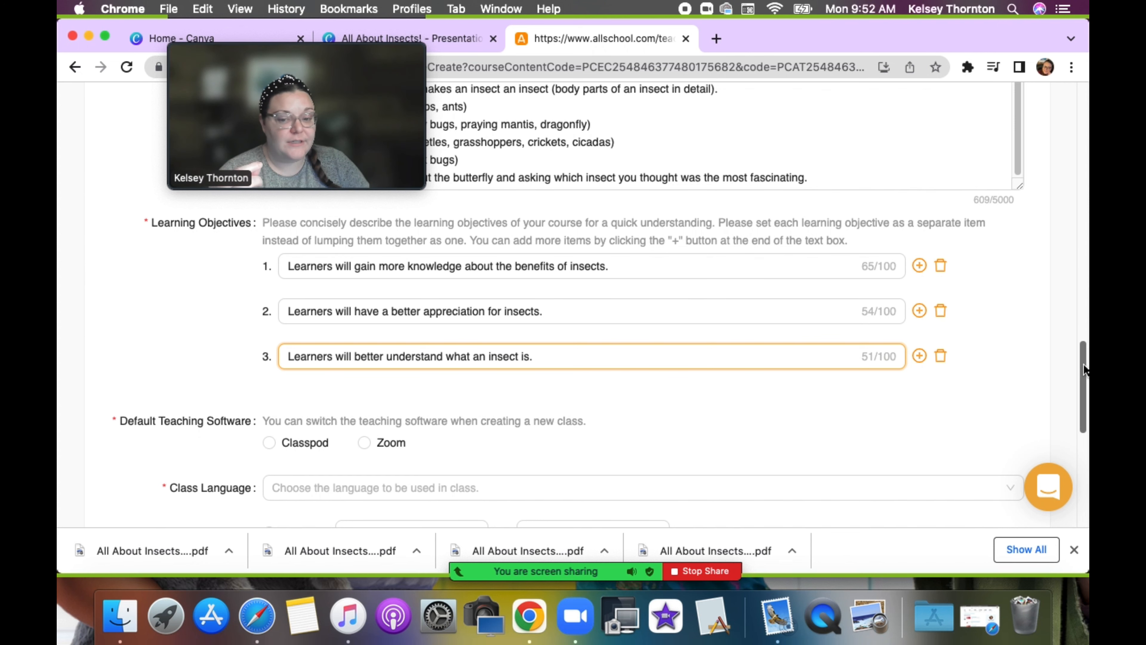
Step: Choose Classpod as the default teaching software and English as the class language
{"action": "left_click_drag", "start_coordinate": [1083, 371], "coordinate": [1085, 404]}
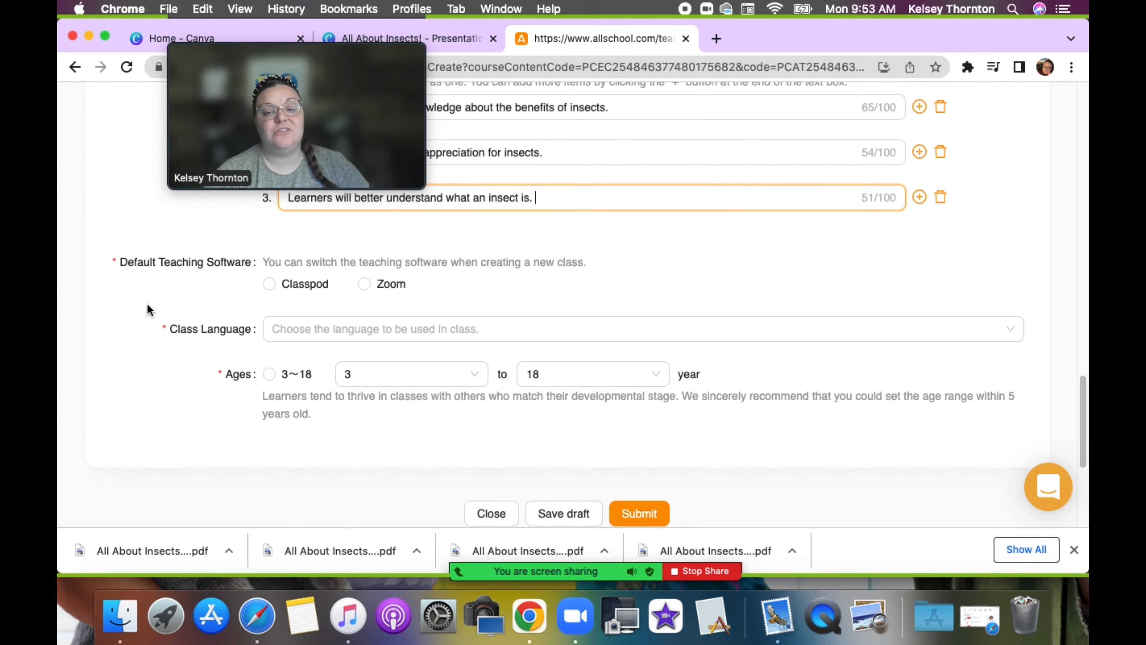
{"action": "left_click", "coordinate": [272, 288]}
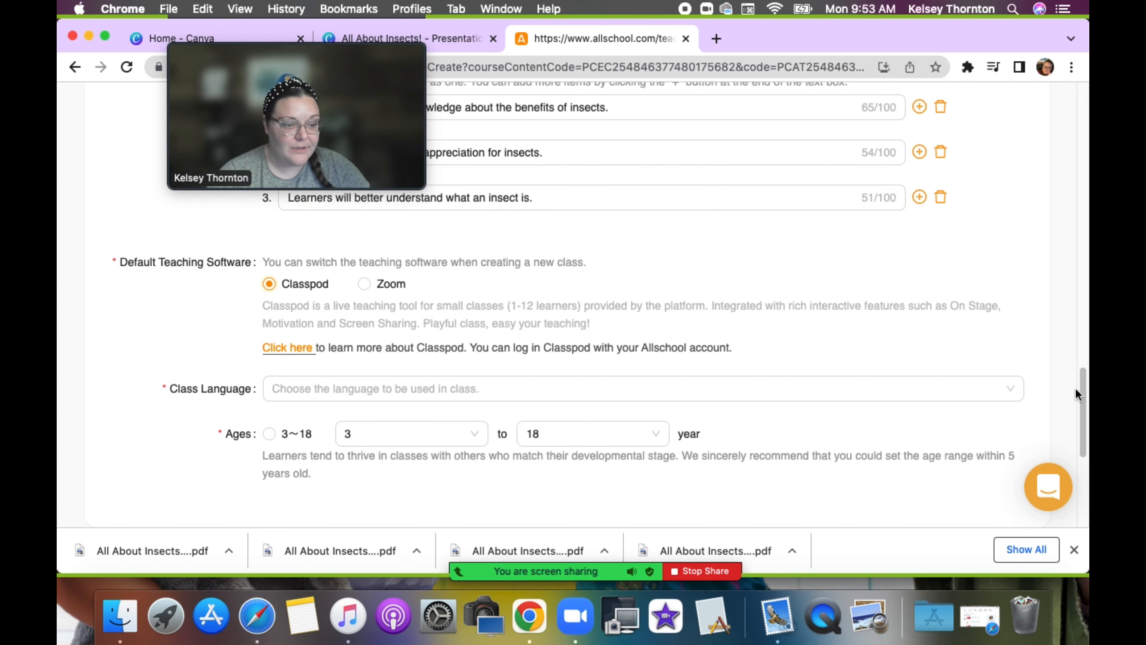
{"action": "left_click_drag", "start_coordinate": [1081, 386], "coordinate": [1085, 398]}
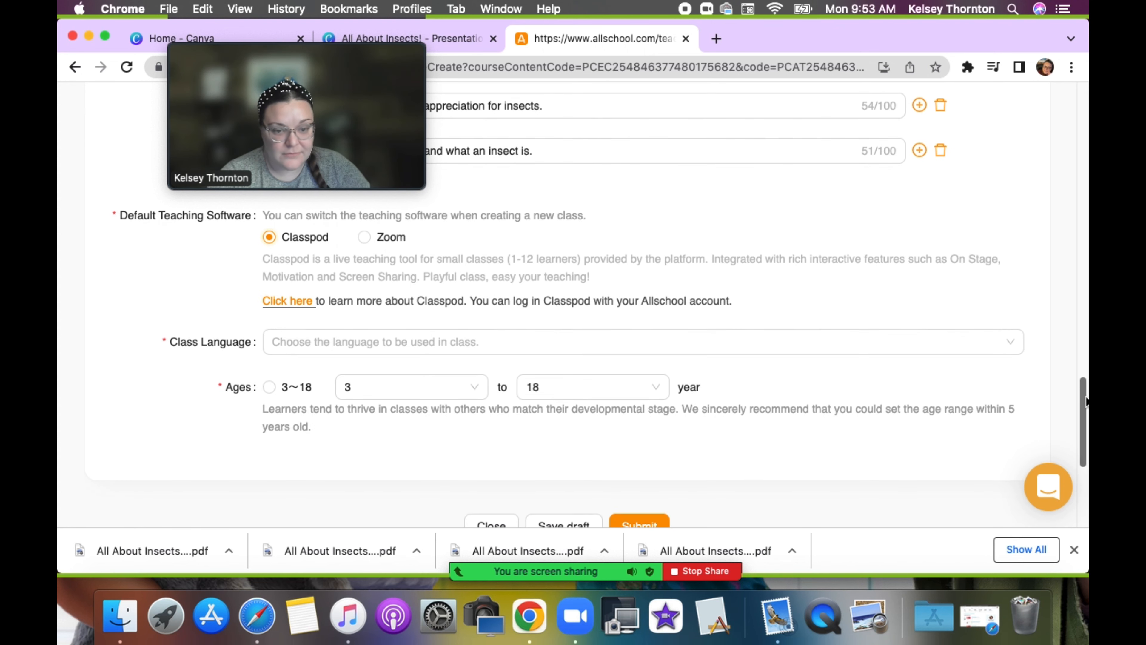
{"action": "left_click", "coordinate": [357, 342]}
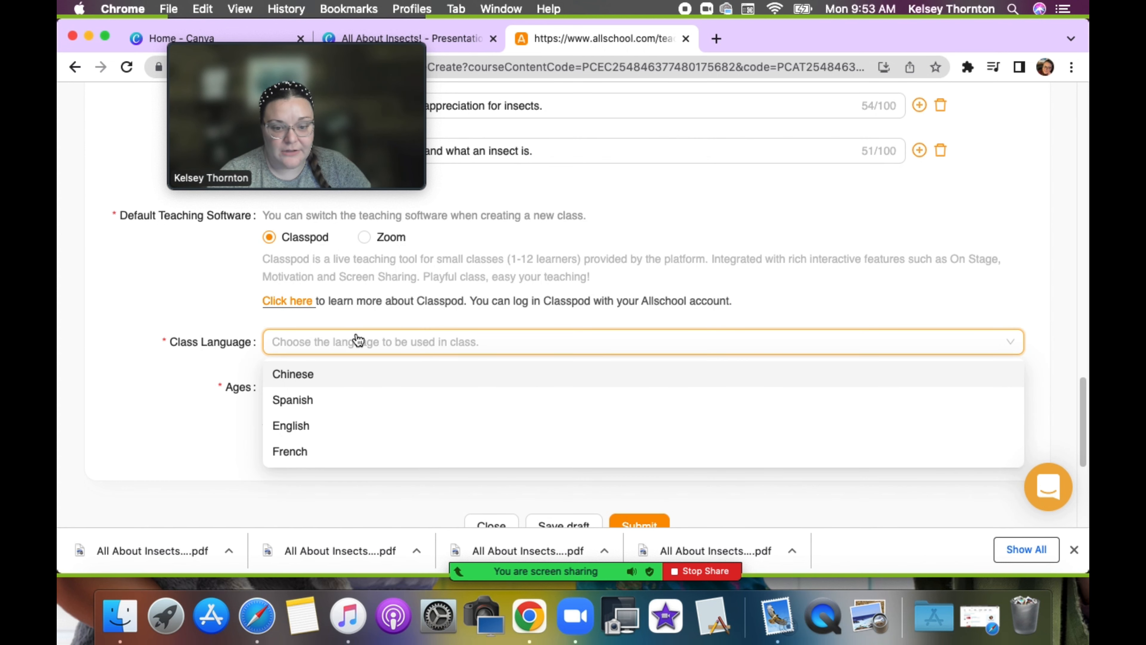
{"action": "left_click", "coordinate": [302, 429]}
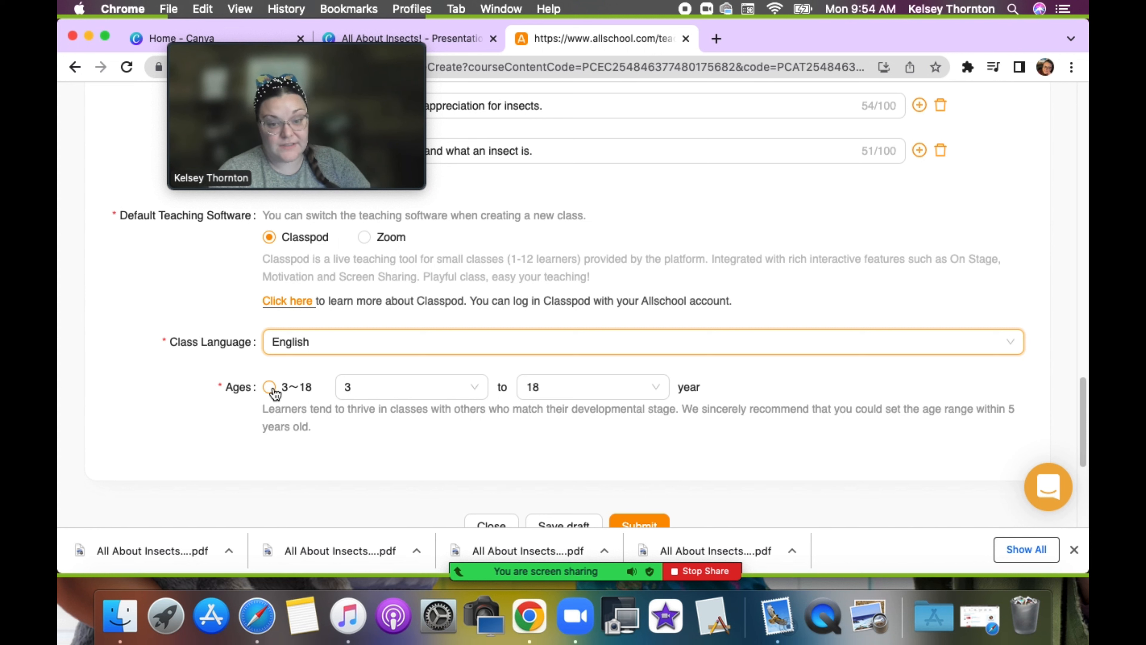
Step: Set the upper limit of the course's age range to 7 years
{"action": "left_click", "coordinate": [569, 389]}
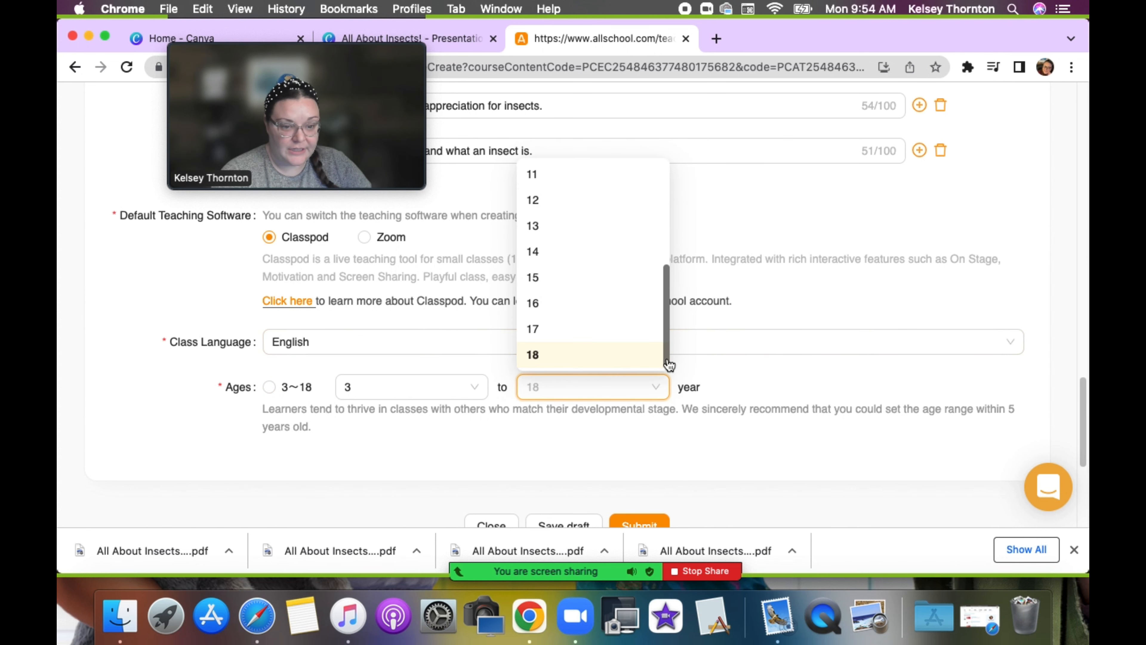
{"action": "scroll", "coordinate": [669, 311], "scroll_direction": "up", "scroll_amount": 4}
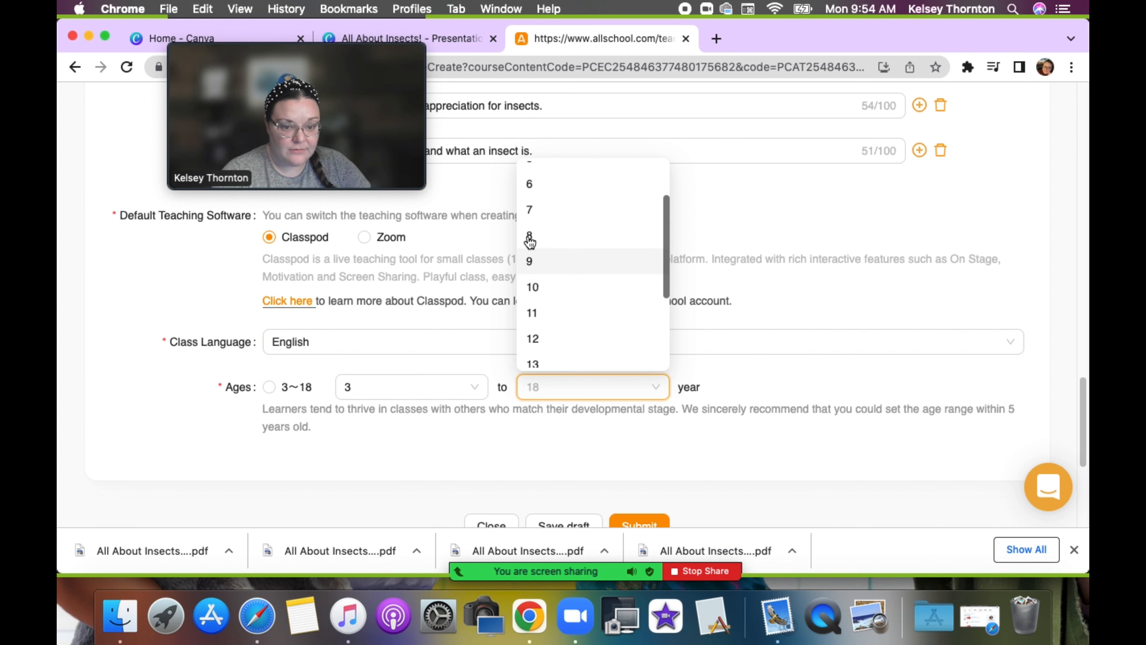
{"action": "left_click", "coordinate": [530, 208]}
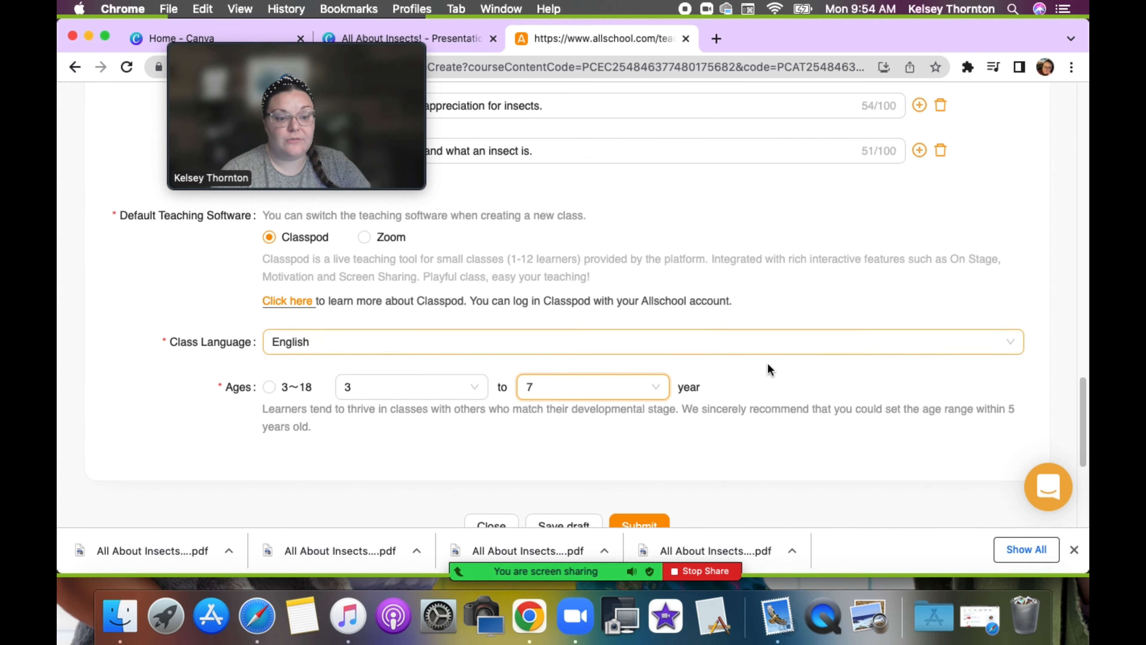
Step: Submit the finished course for review and confirm the submission
{"action": "scroll", "coordinate": [1072, 402], "scroll_direction": "down", "scroll_amount": 4}
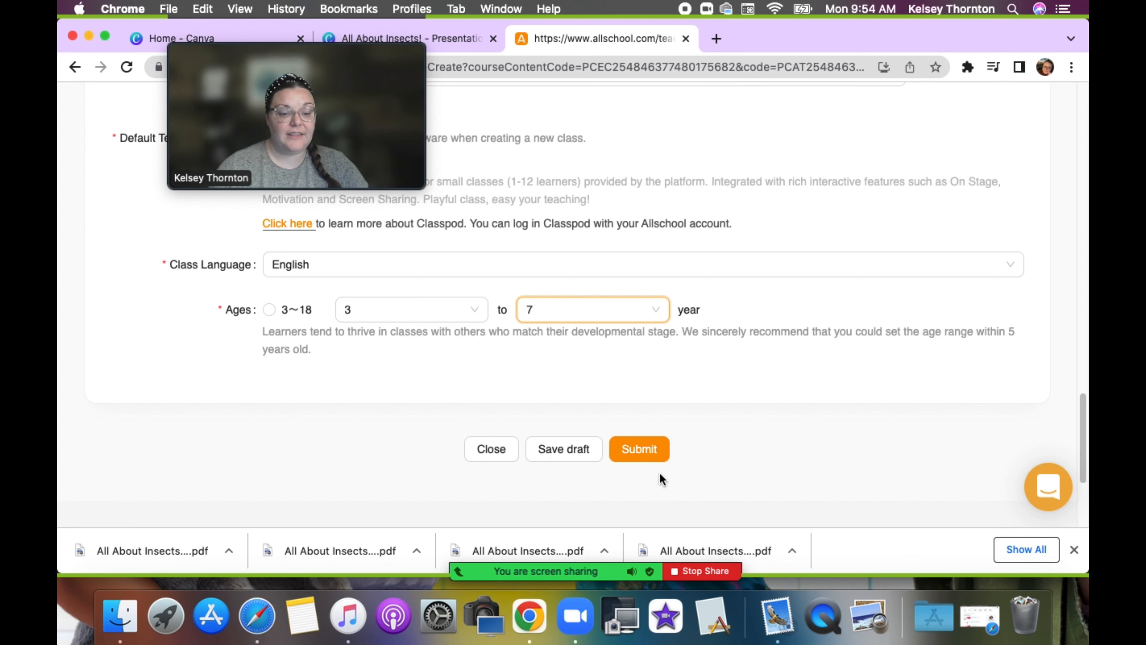
{"action": "left_click", "coordinate": [654, 456]}
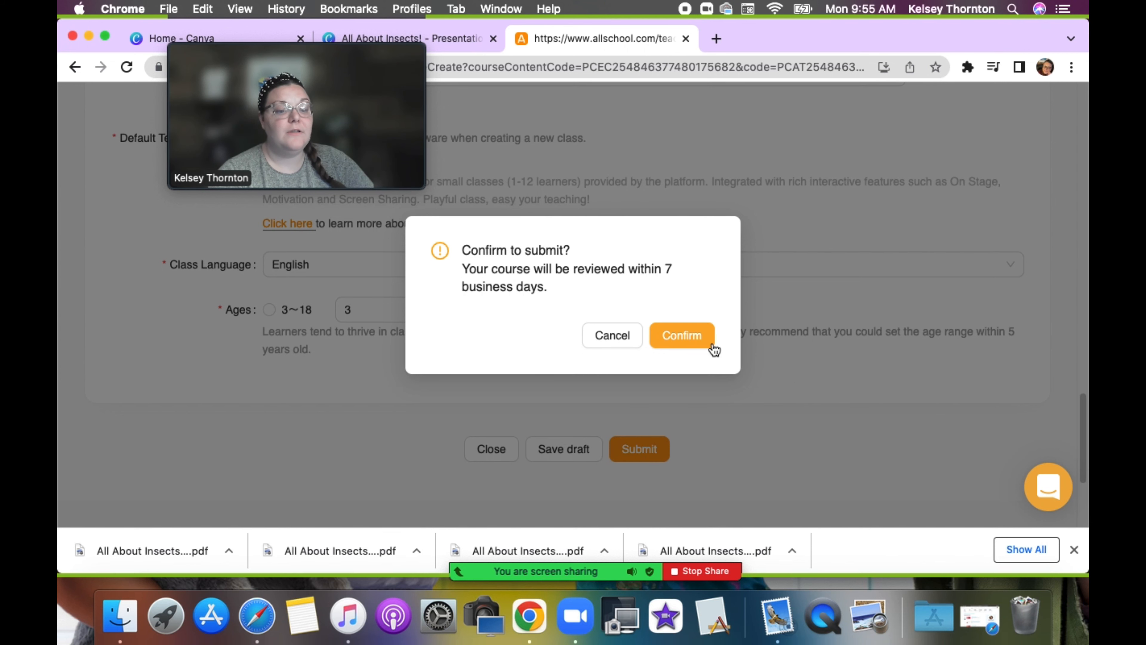
{"action": "left_click", "coordinate": [682, 335]}
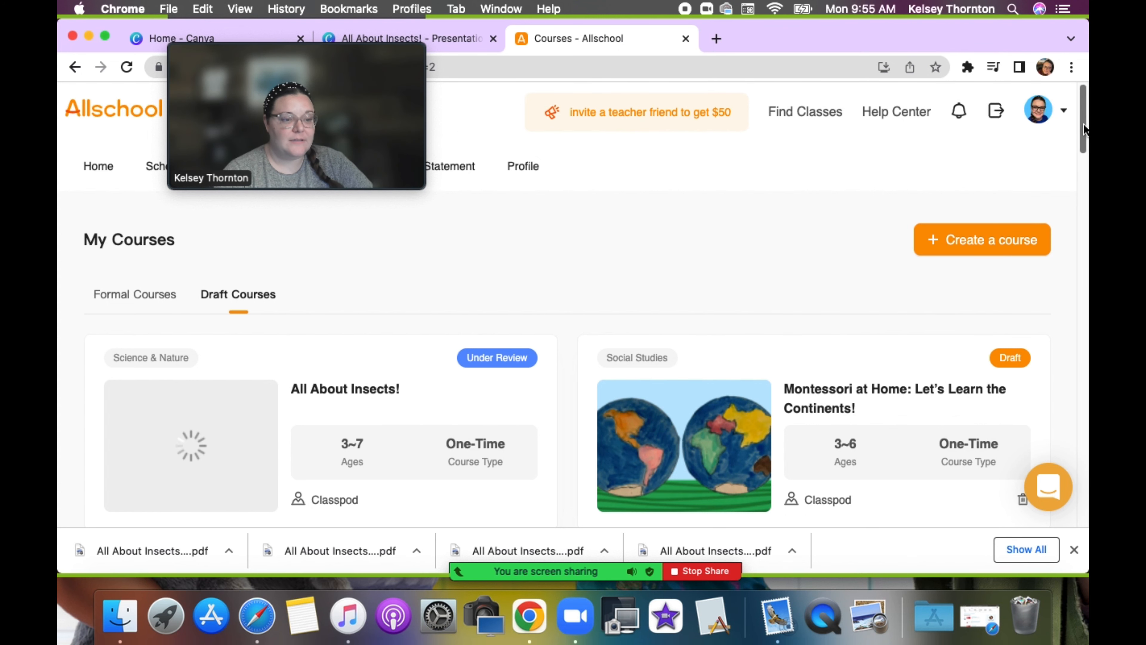
Step: Check the submitted course's card among the draft courses, and briefly open the support chat and close it again
{"action": "left_click_drag", "start_coordinate": [1086, 129], "coordinate": [1086, 142]}
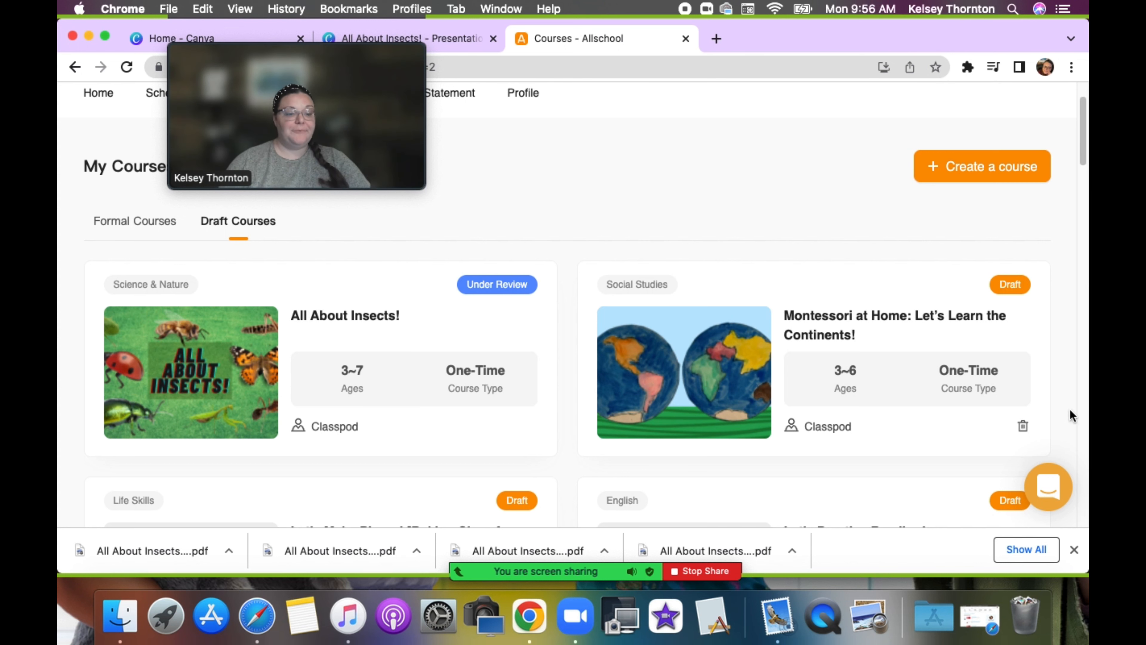
{"action": "left_click", "coordinate": [1051, 489]}
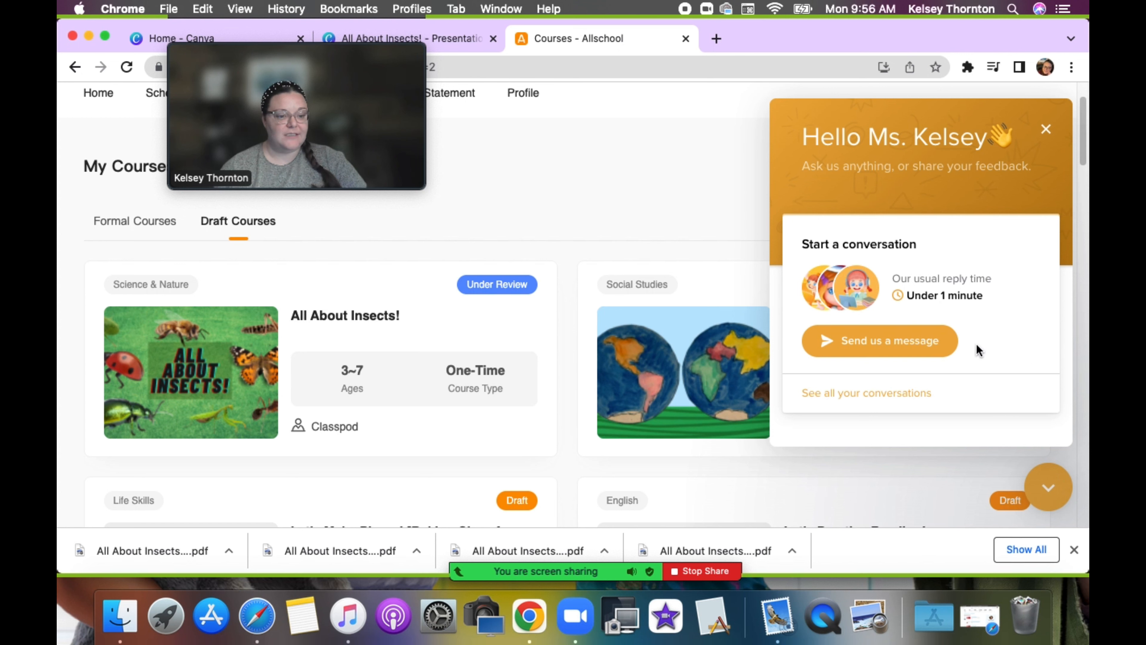
{"action": "left_click", "coordinate": [1046, 130]}
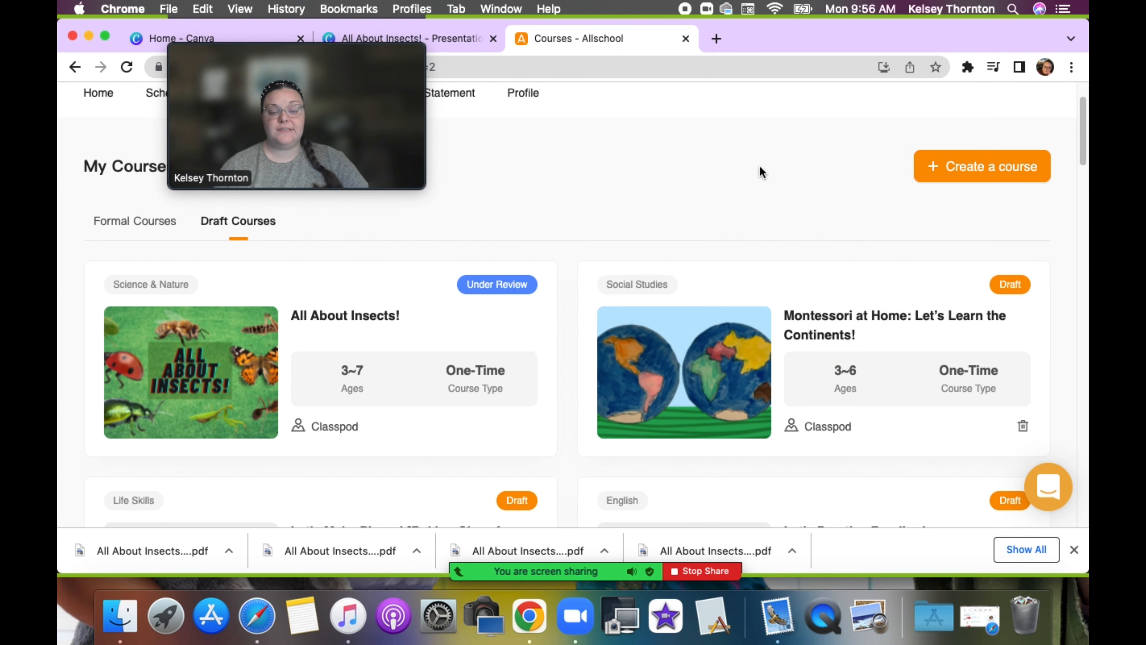